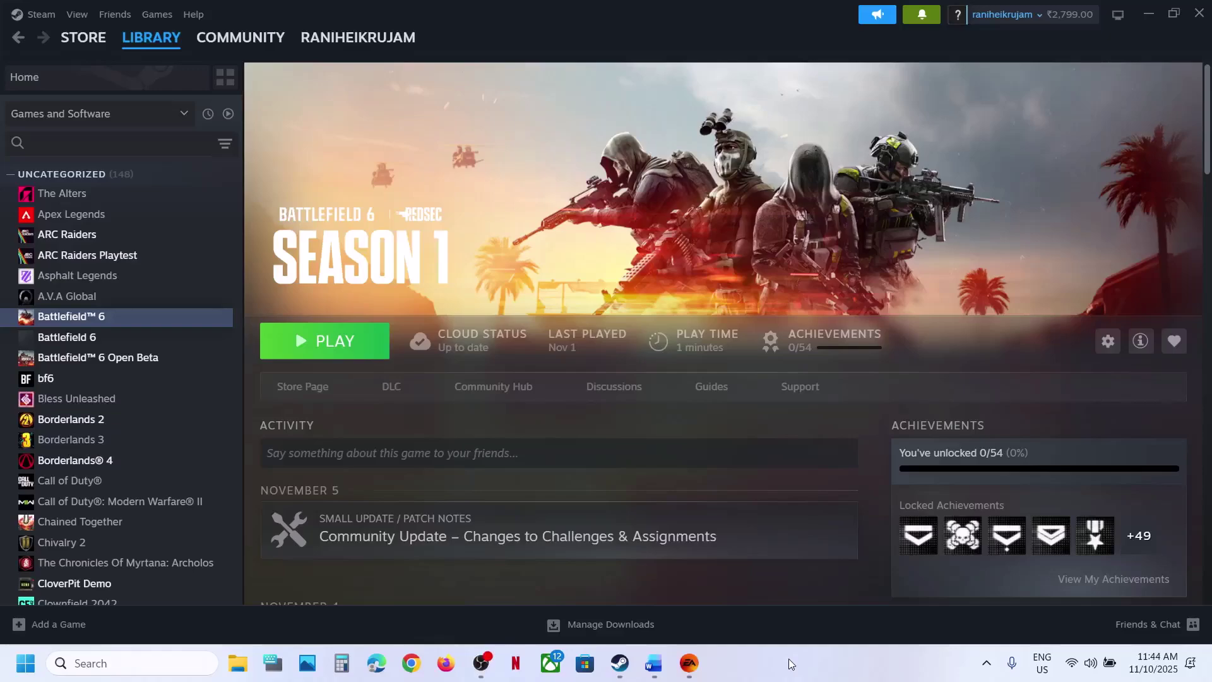
# Highlight 'Restart EA Anticheat' in the Word notes heading, then return to Steam
pyautogui.click(653, 666)
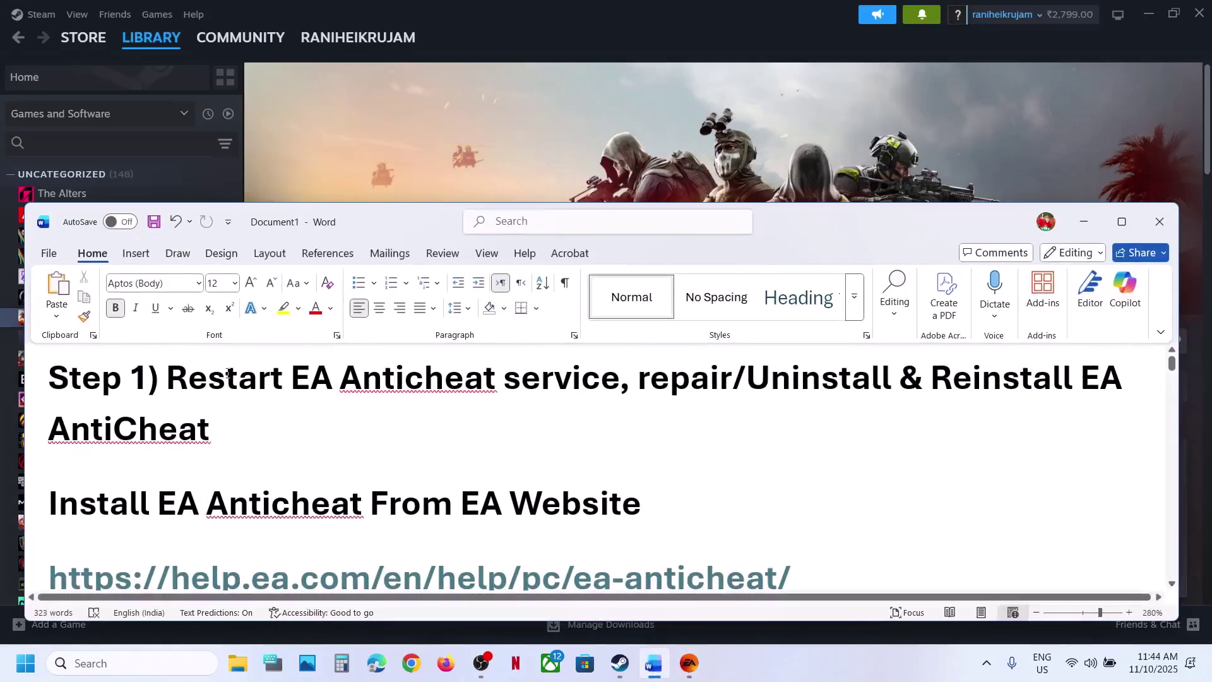
pyautogui.moveTo(185, 387); pyautogui.dragTo(495, 385)
pyautogui.click(482, 167)
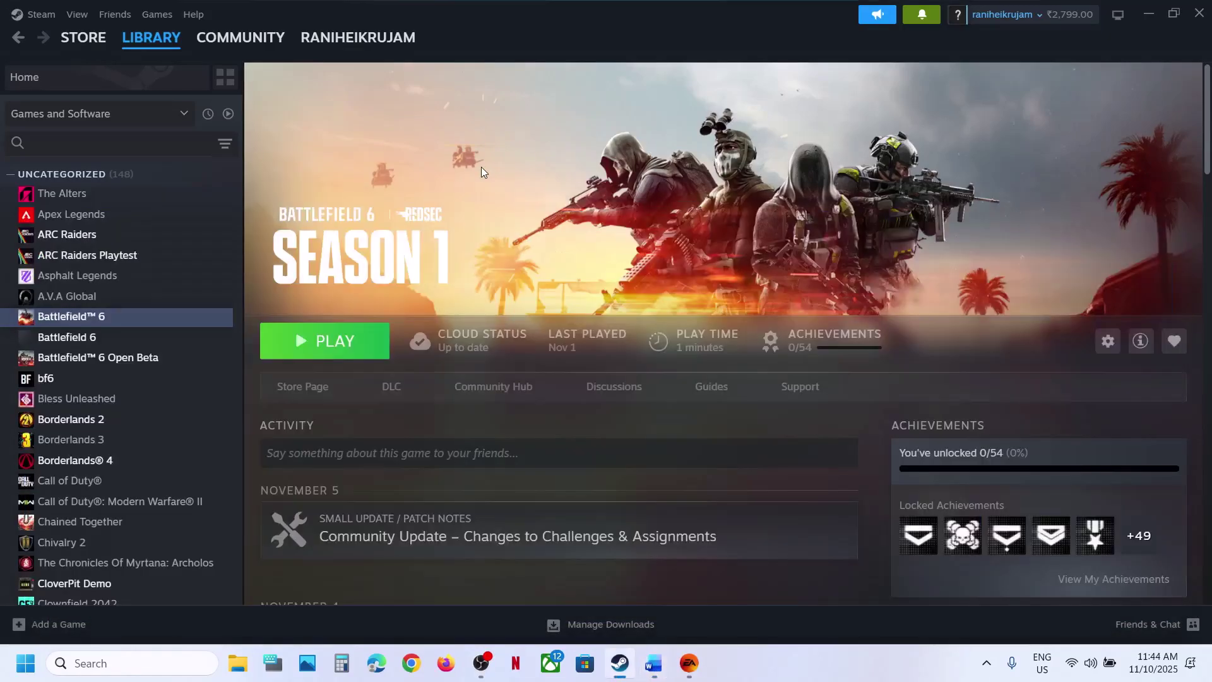
# Open Services and the EAAntiCheatService properties
pyautogui.click(140, 662)
pyautogui.write('services')
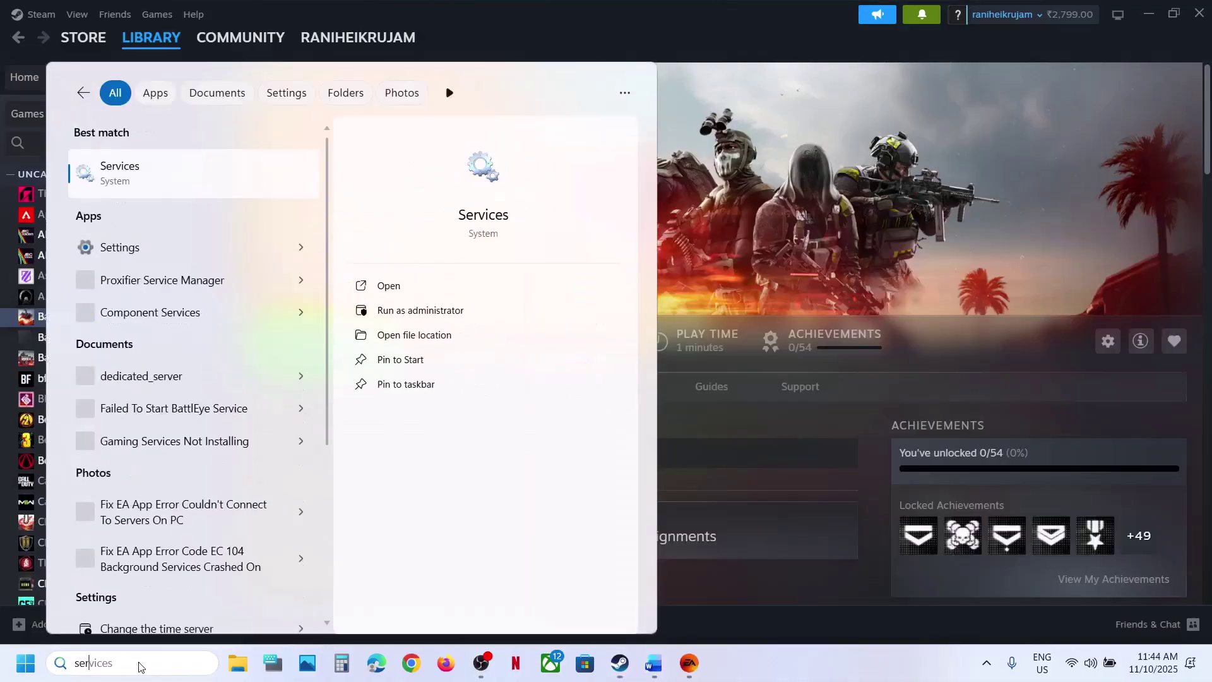
pyautogui.press('Return')
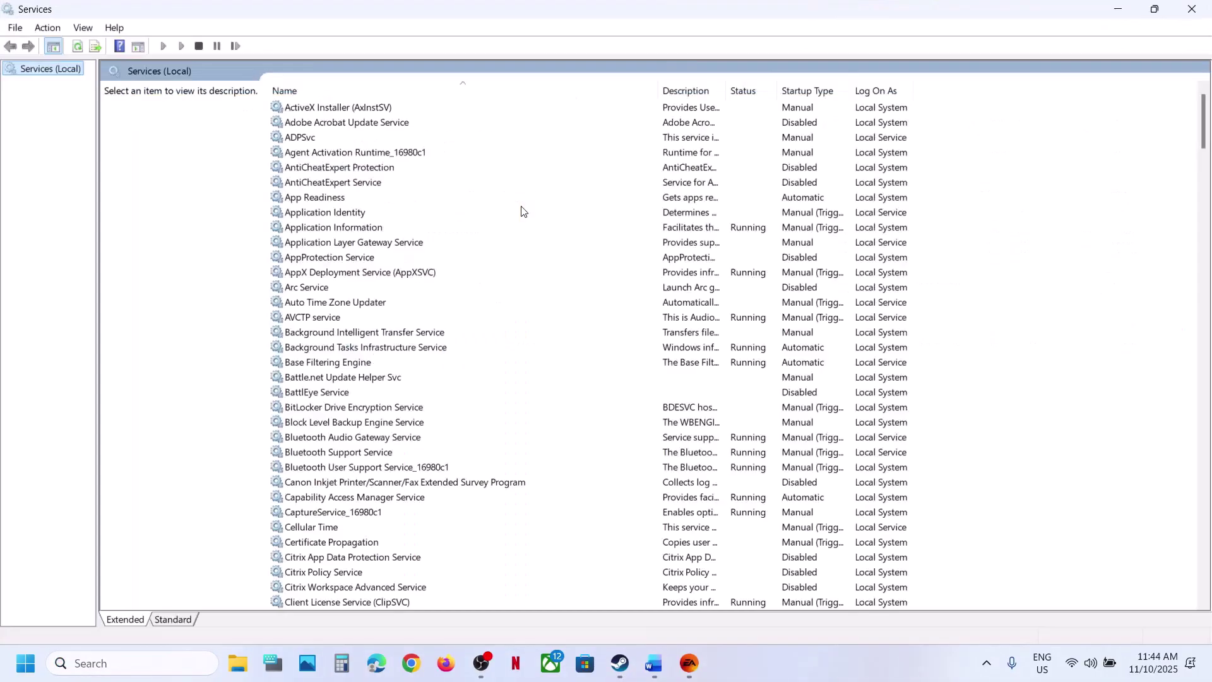
pyautogui.click(342, 214)
pyautogui.press('e')
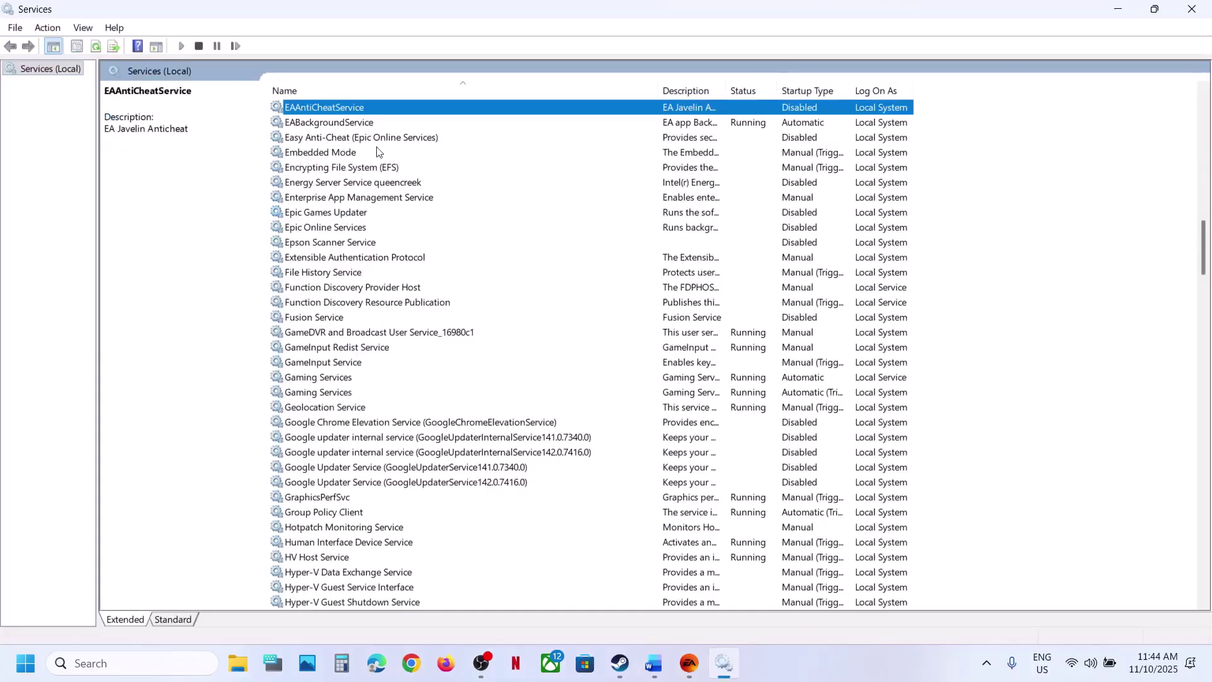
pyautogui.scroll(2, 343, 118)
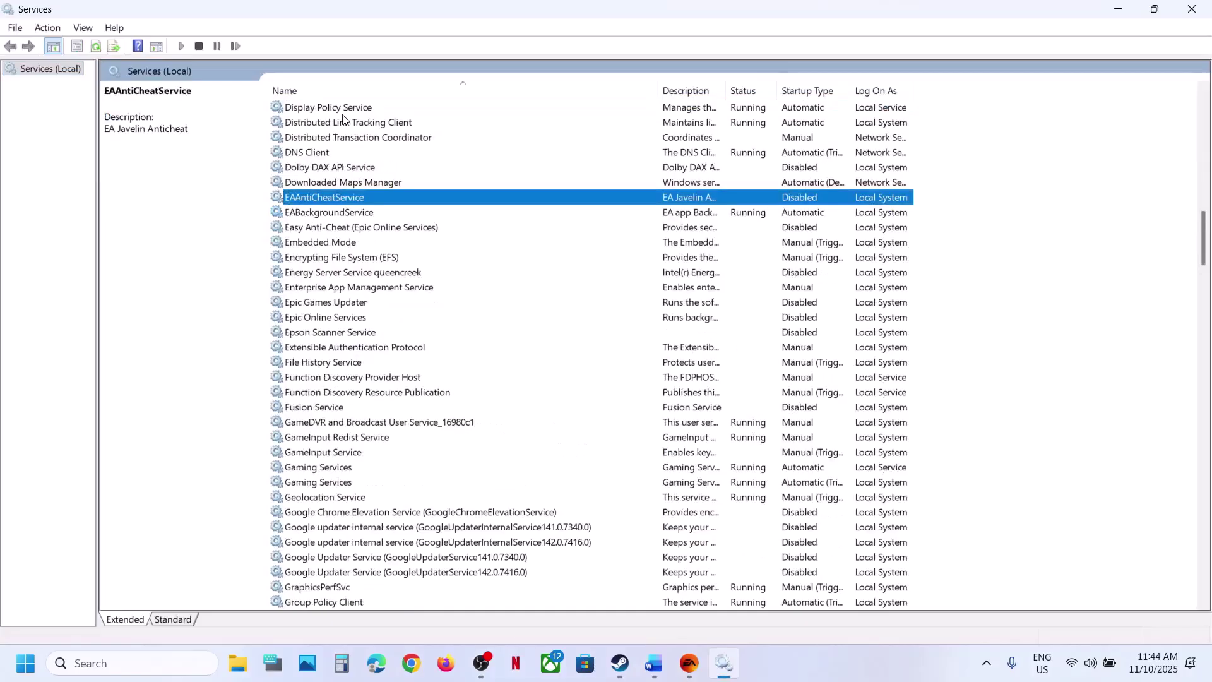
pyautogui.doubleClick(364, 204)
# Set EAAntiCheatService's startup type to Automatic, apply it, and start the service
pyautogui.click(572, 311)
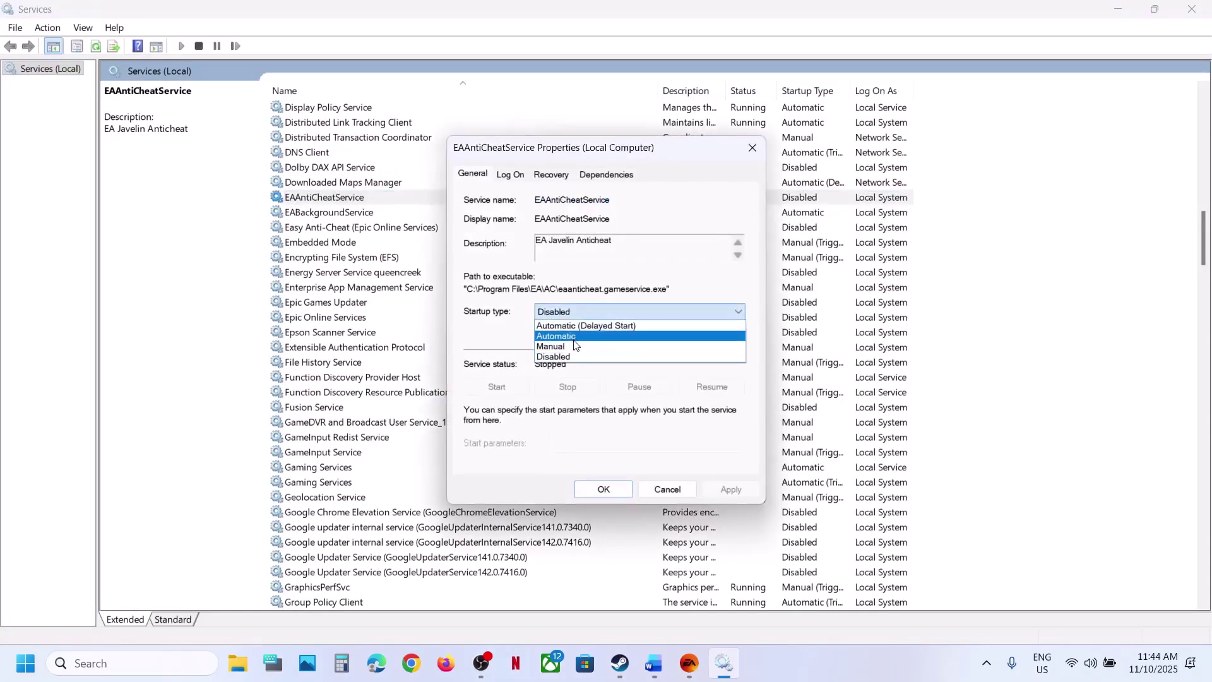
pyautogui.click(574, 339)
pyautogui.click(723, 496)
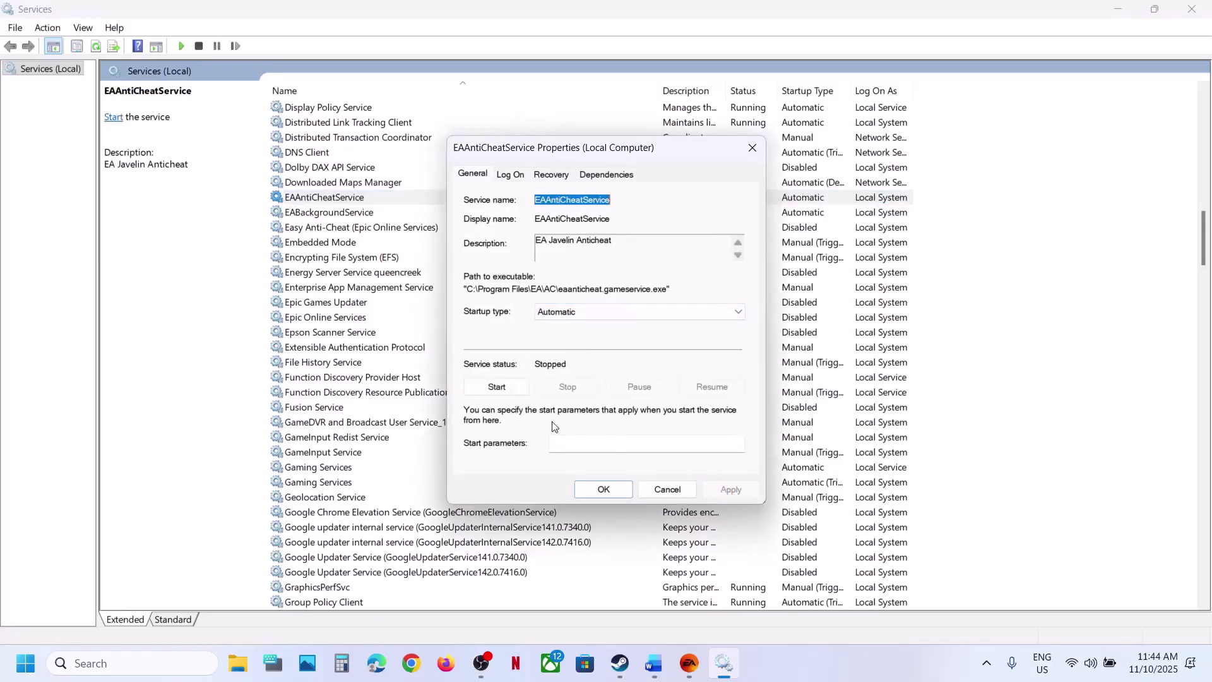
pyautogui.click(503, 389)
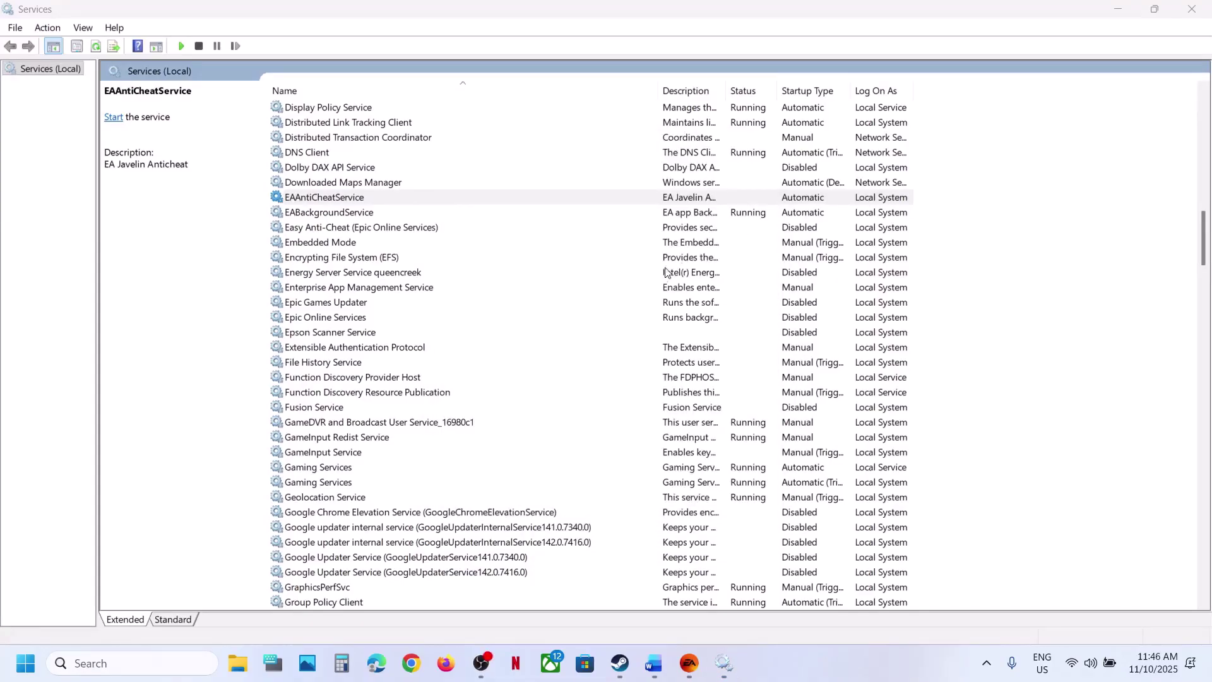
# Close Services and select 'EA Anticheat service' in the Word notes heading
pyautogui.click(1192, 12)
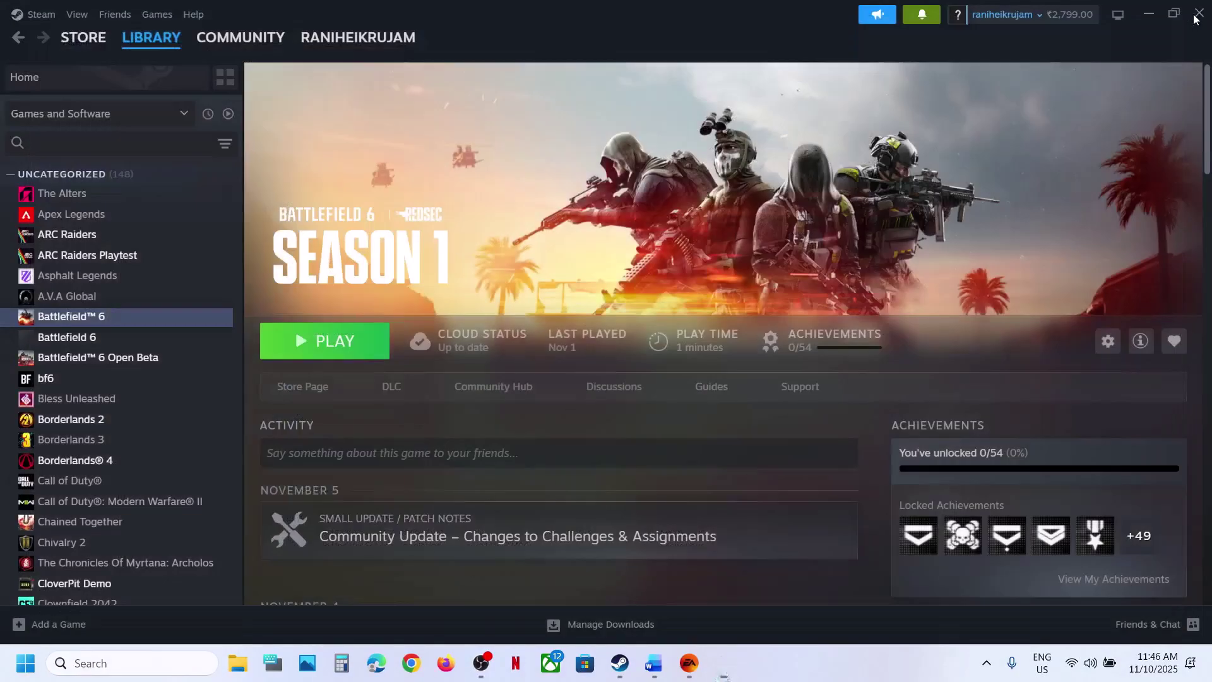
pyautogui.click(657, 666)
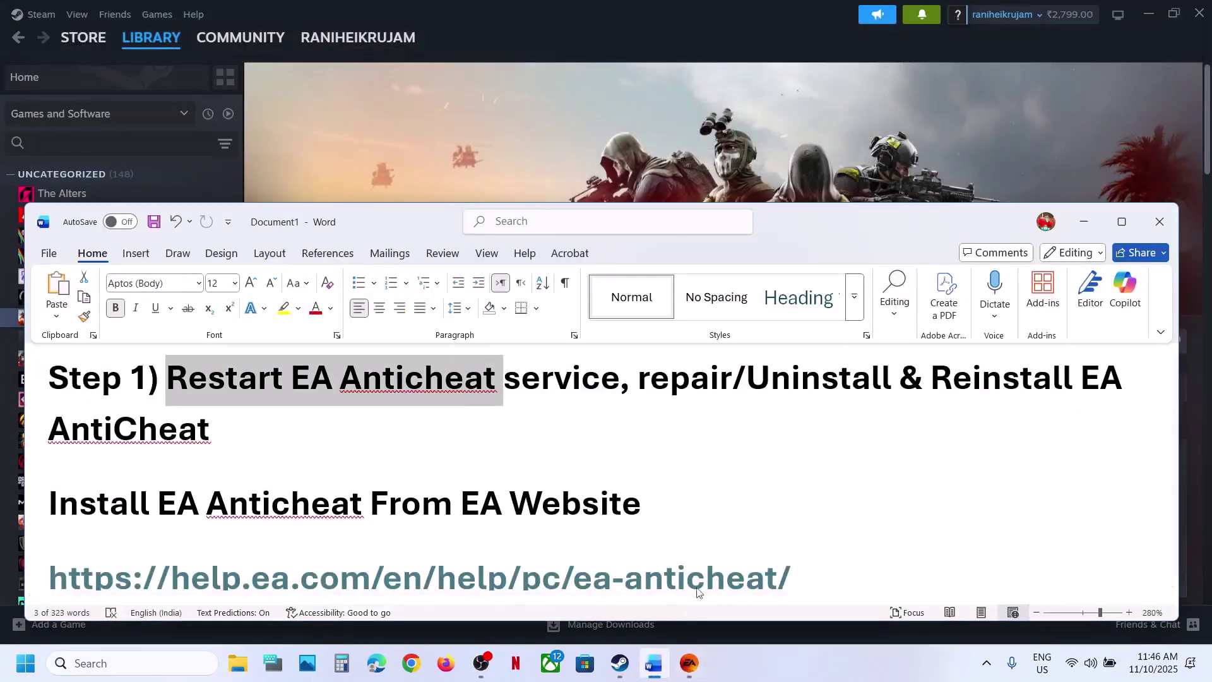
pyautogui.rightClick(363, 391)
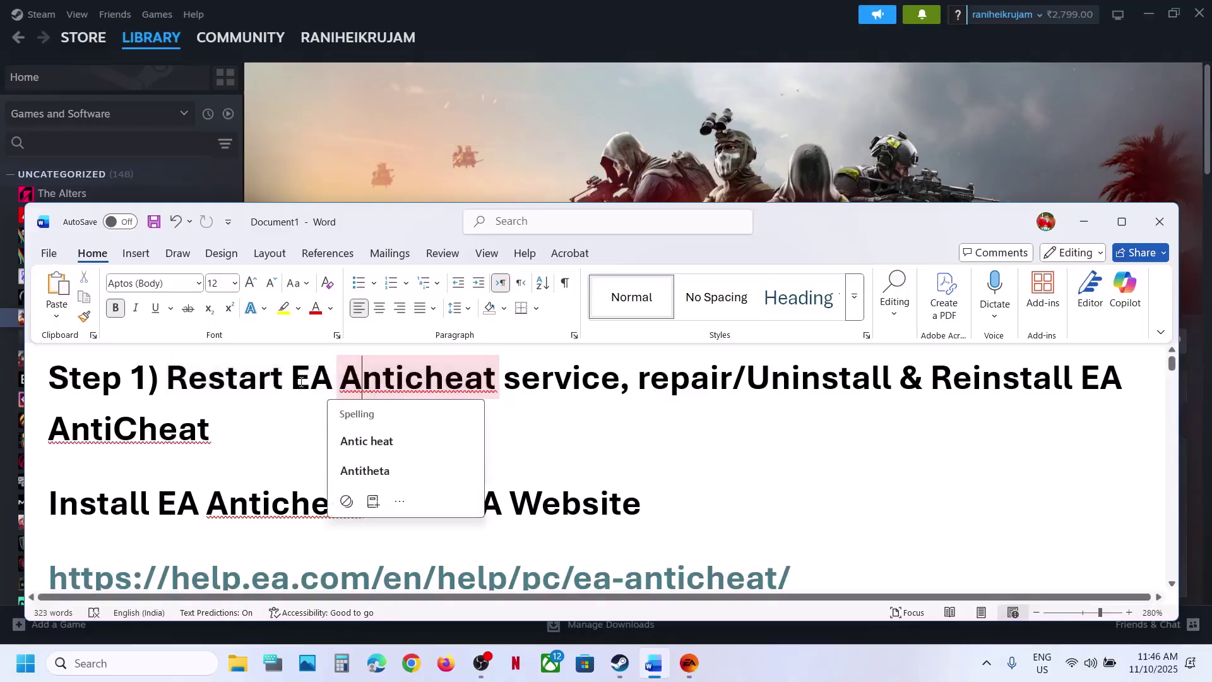
pyautogui.moveTo(290, 379); pyautogui.dragTo(422, 441)
# Follow the help.ea.com anticheat link further down the notes
pyautogui.click(670, 398)
pyautogui.scroll(-3, 422, 441)
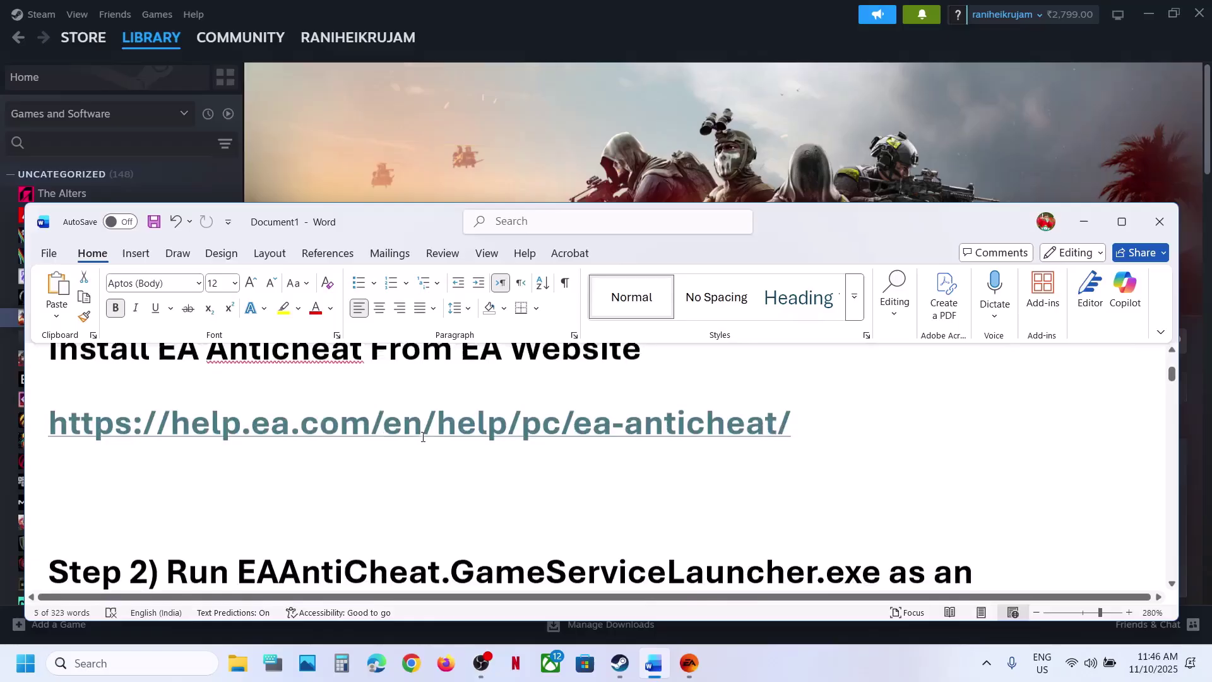
pyautogui.keyDown('ctrl'); pyautogui.click(362, 413); pyautogui.keyUp('ctrl')
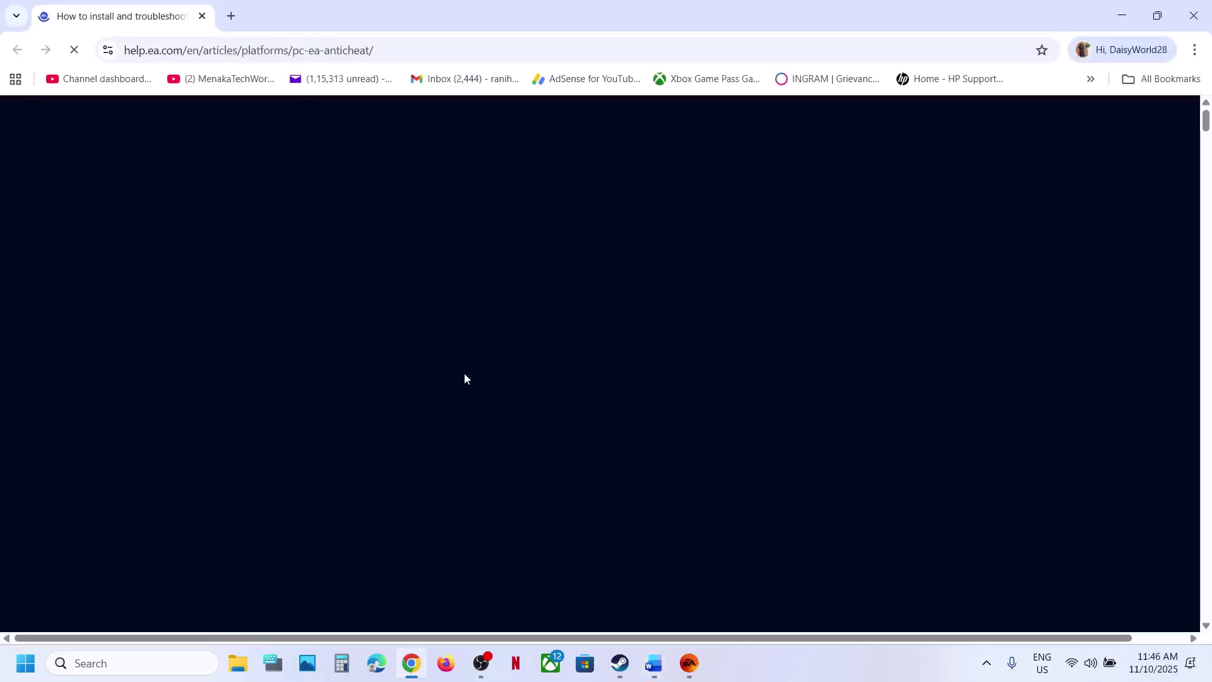
# Download EAAntiCheat.Installer.exe from the EA Help page and run it from Chrome's downloads
pyautogui.scroll(-10, 365, 471)
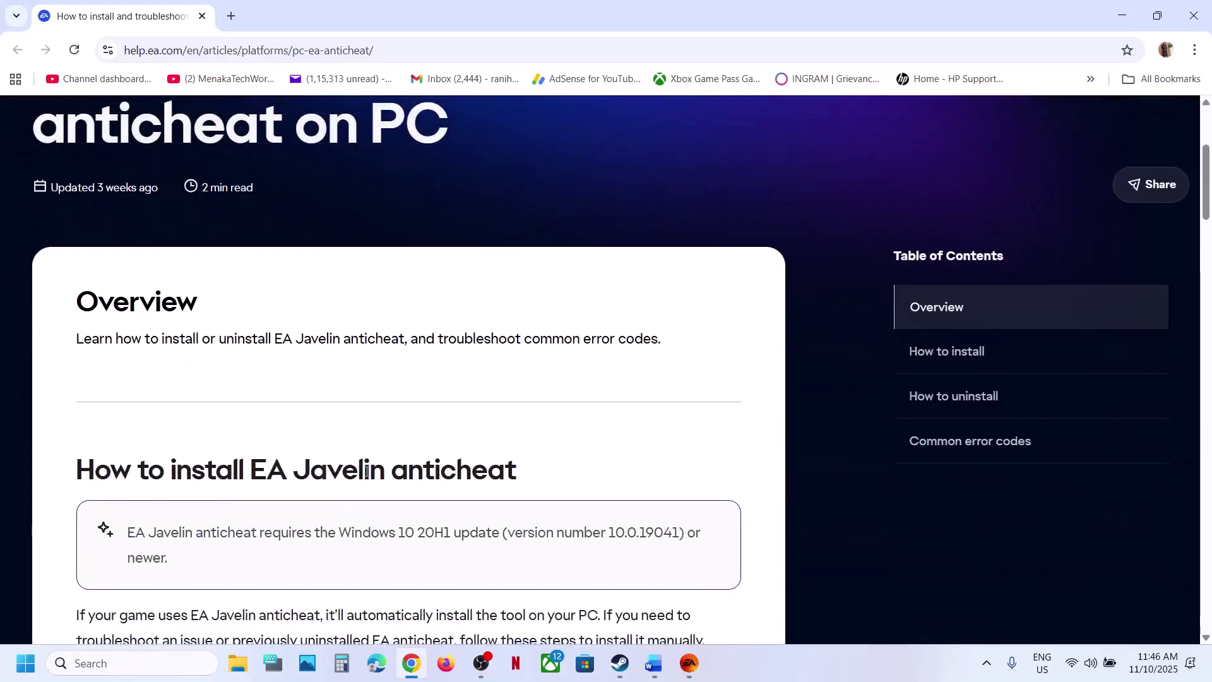
pyautogui.click(295, 297)
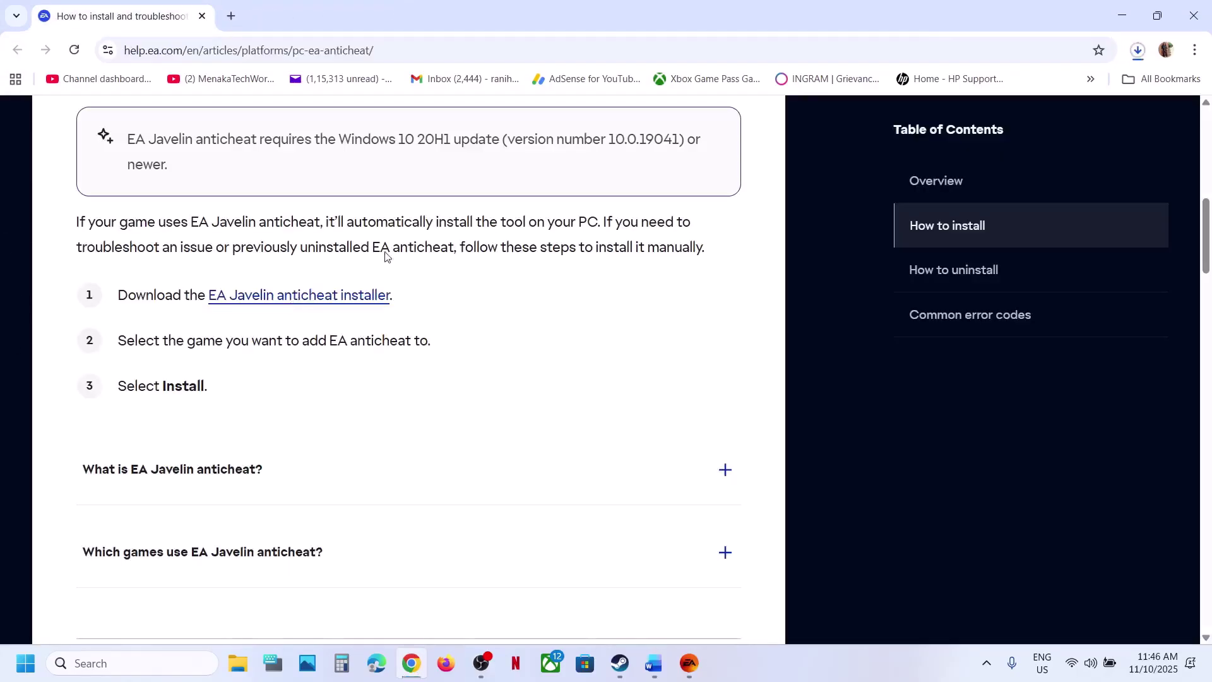
pyautogui.click(1138, 50)
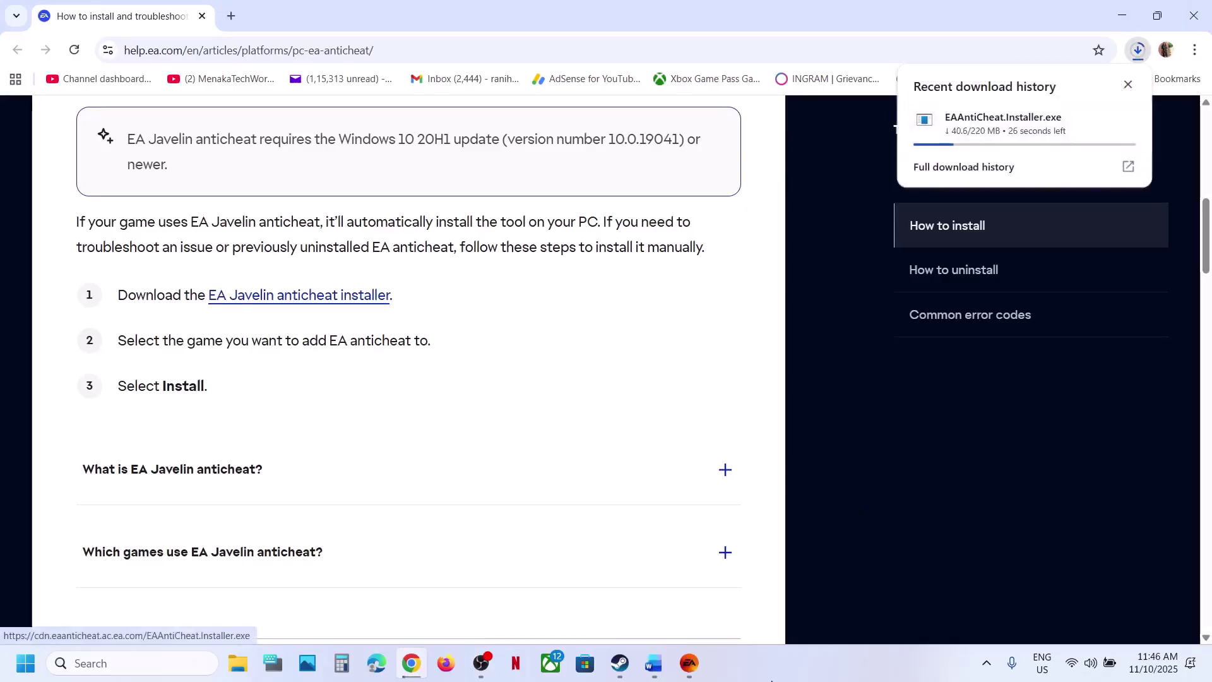
pyautogui.click(805, 670)
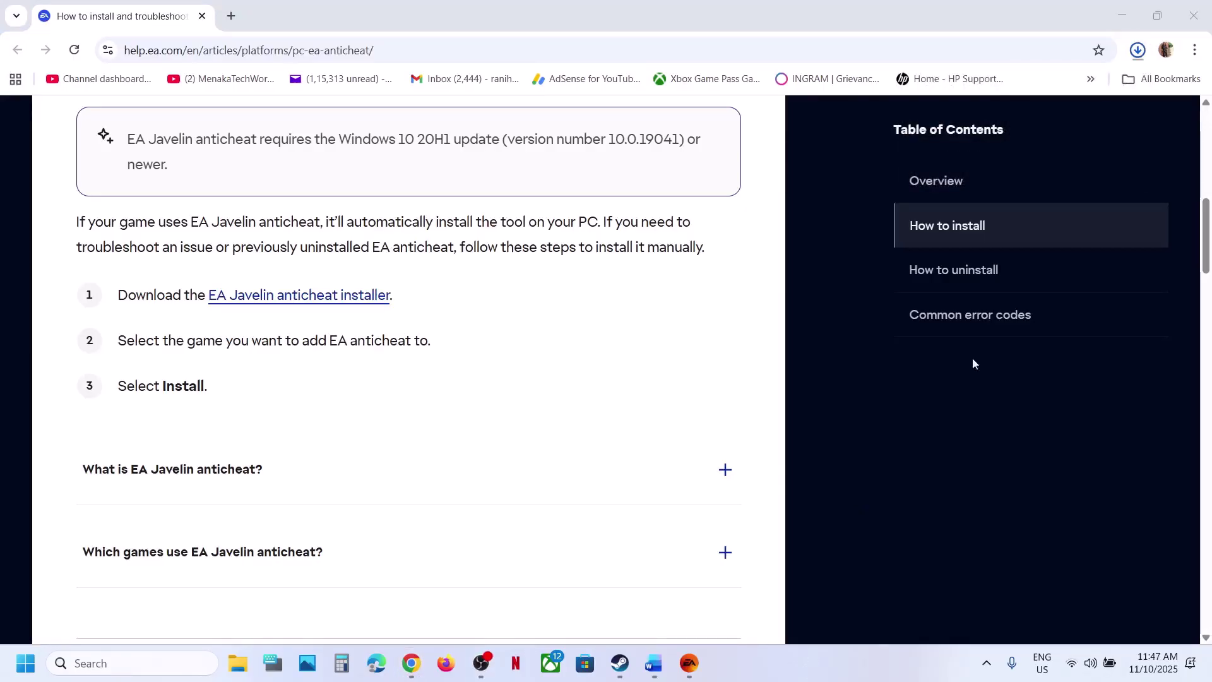
pyautogui.click(1058, 114)
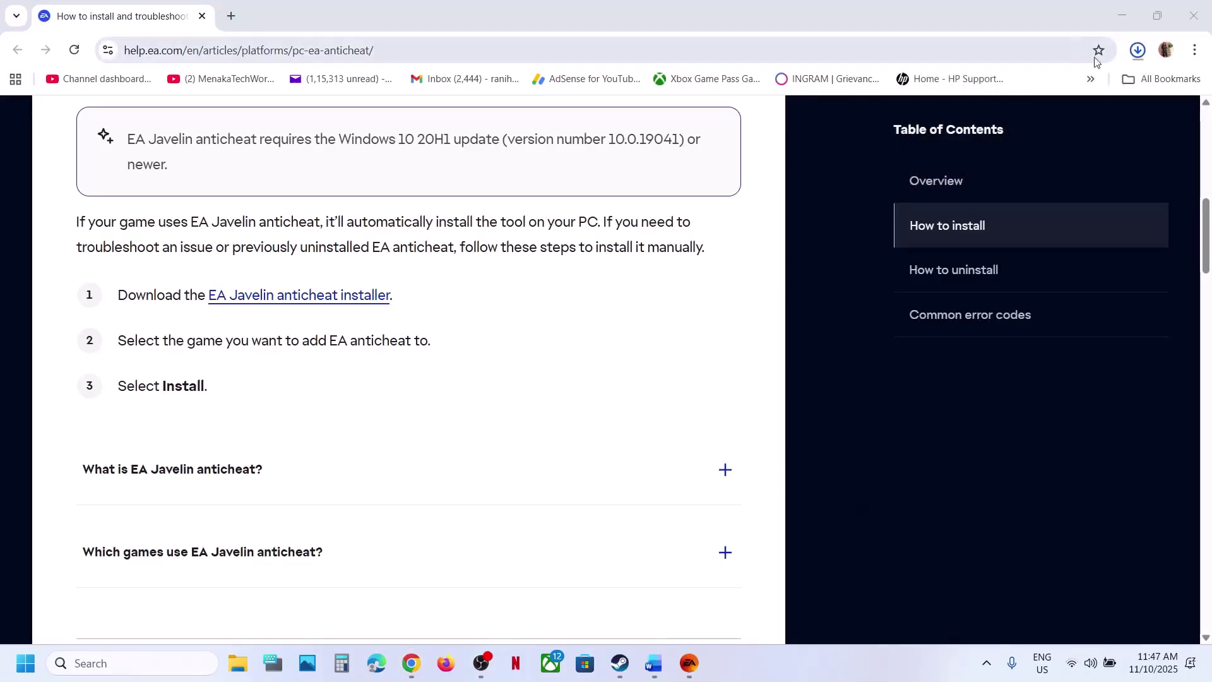
pyautogui.click(1135, 58)
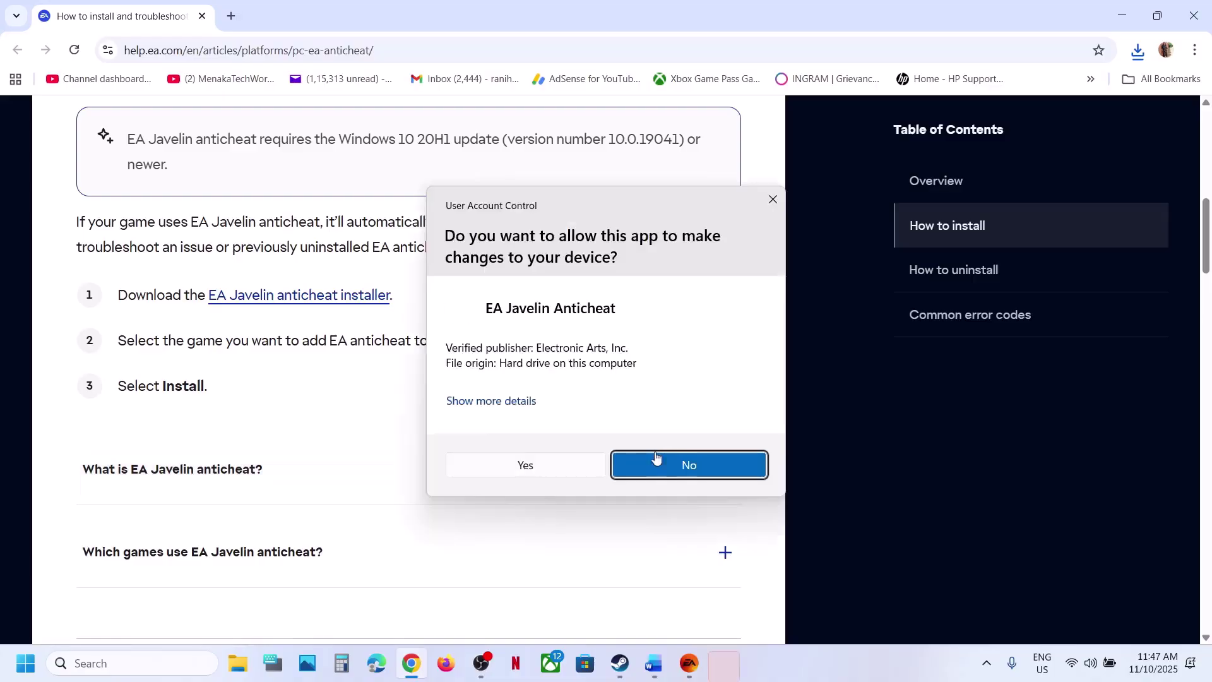
# Allow the setup and repair the anticheat, choosing the EA Games\Battlefield 6 game folder
pyautogui.click(543, 475)
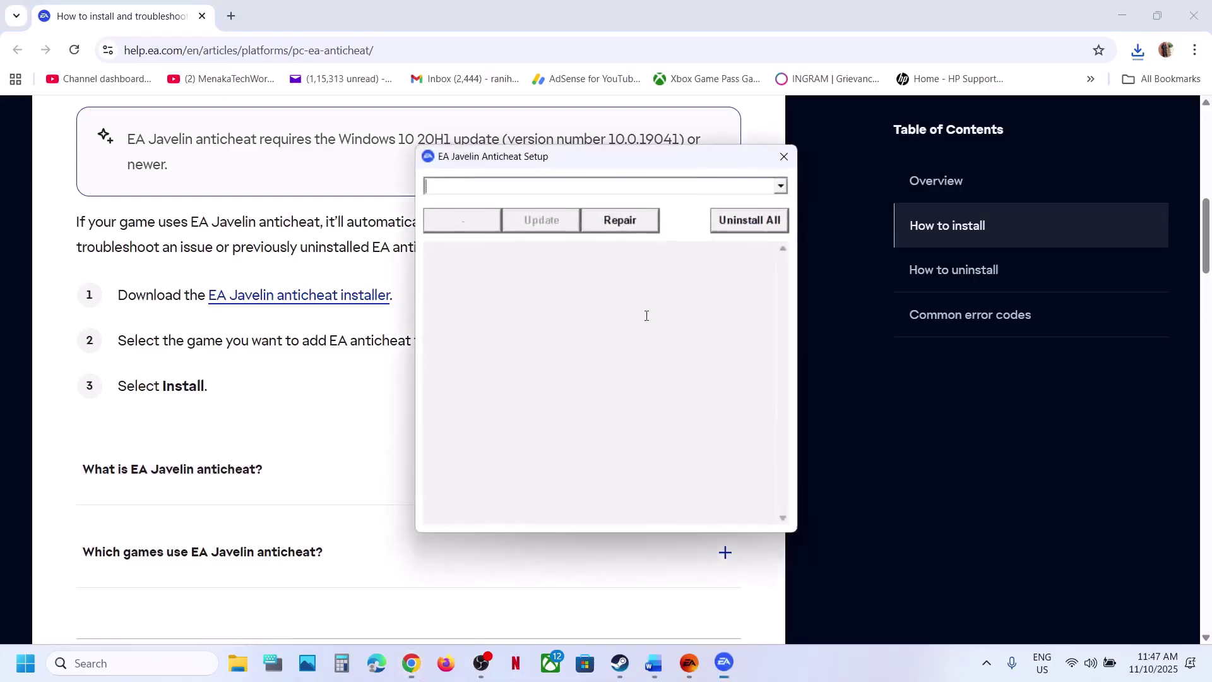
pyautogui.click(622, 221)
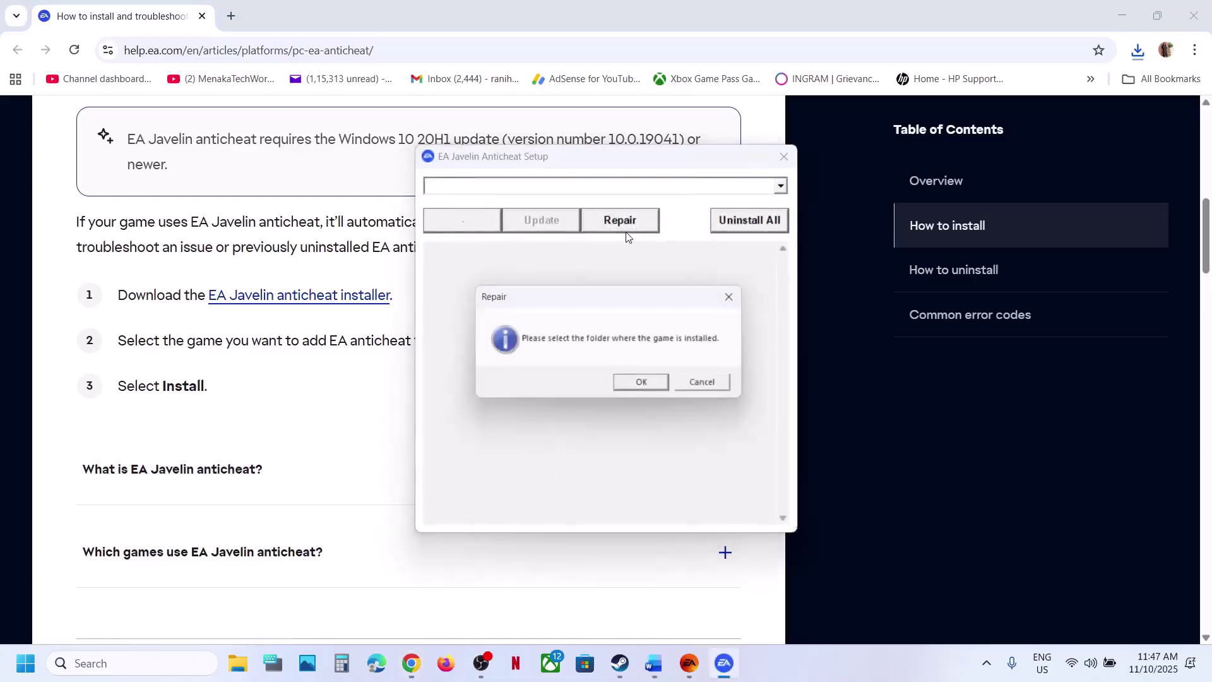
pyautogui.click(638, 383)
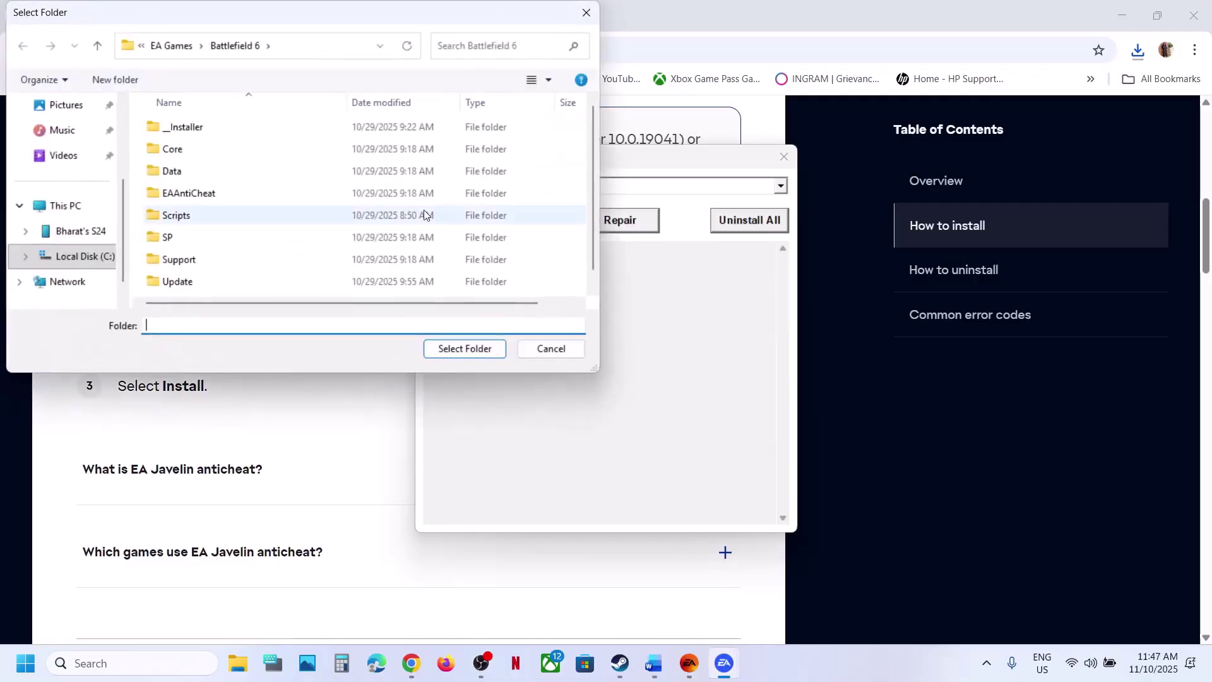
pyautogui.click(98, 45)
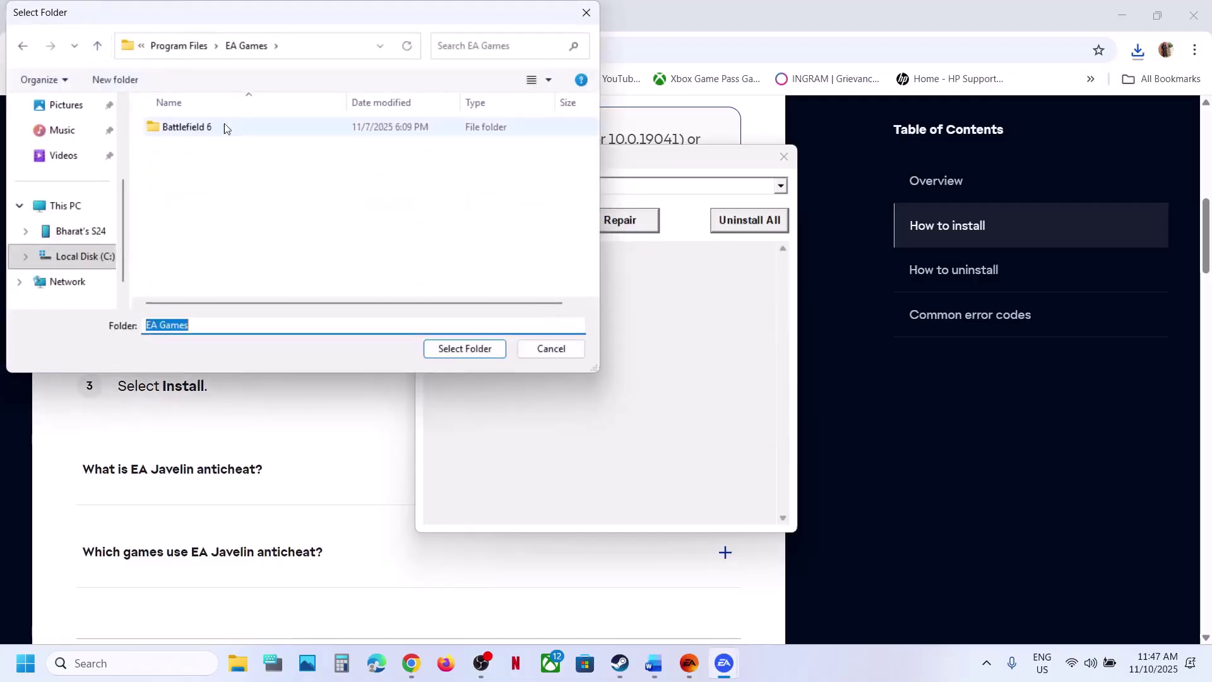
pyautogui.click(203, 127)
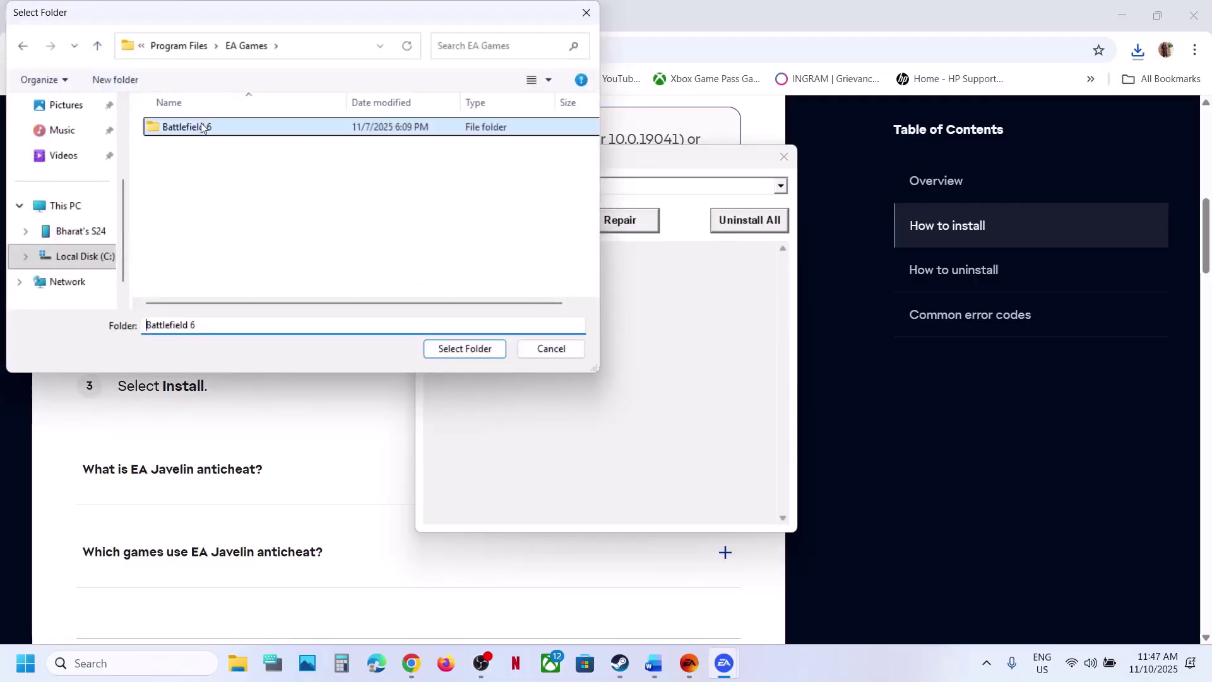
pyautogui.click(445, 352)
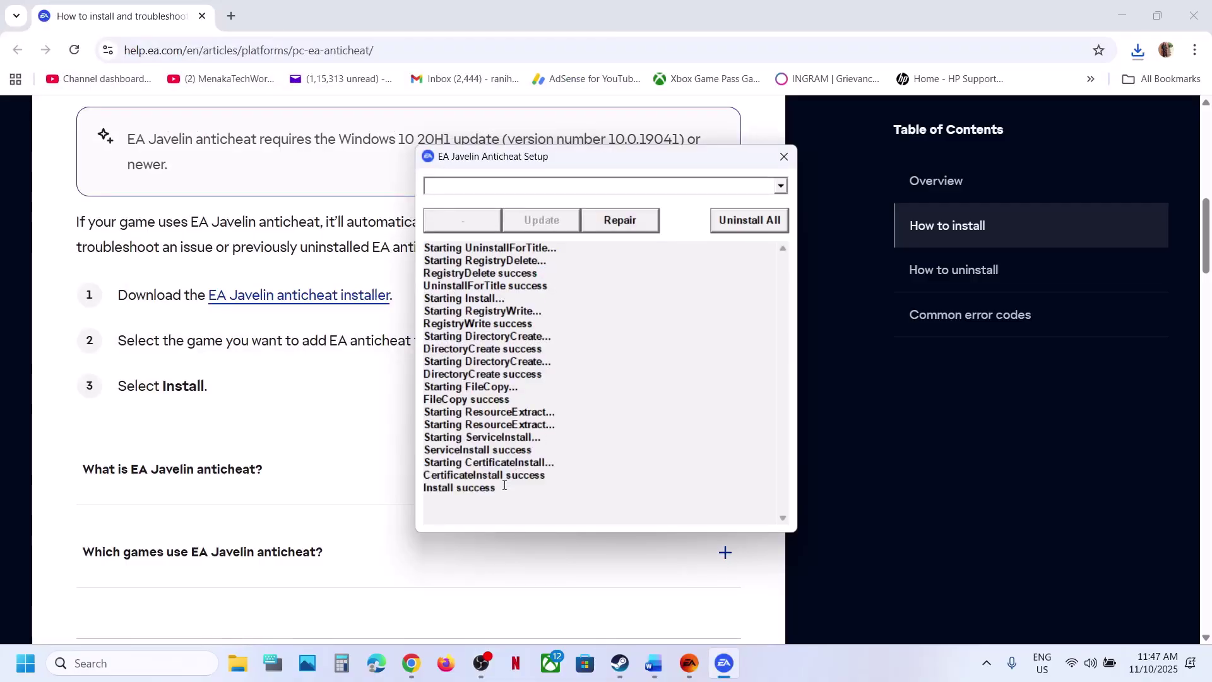
pyautogui.moveTo(504, 486); pyautogui.dragTo(419, 489)
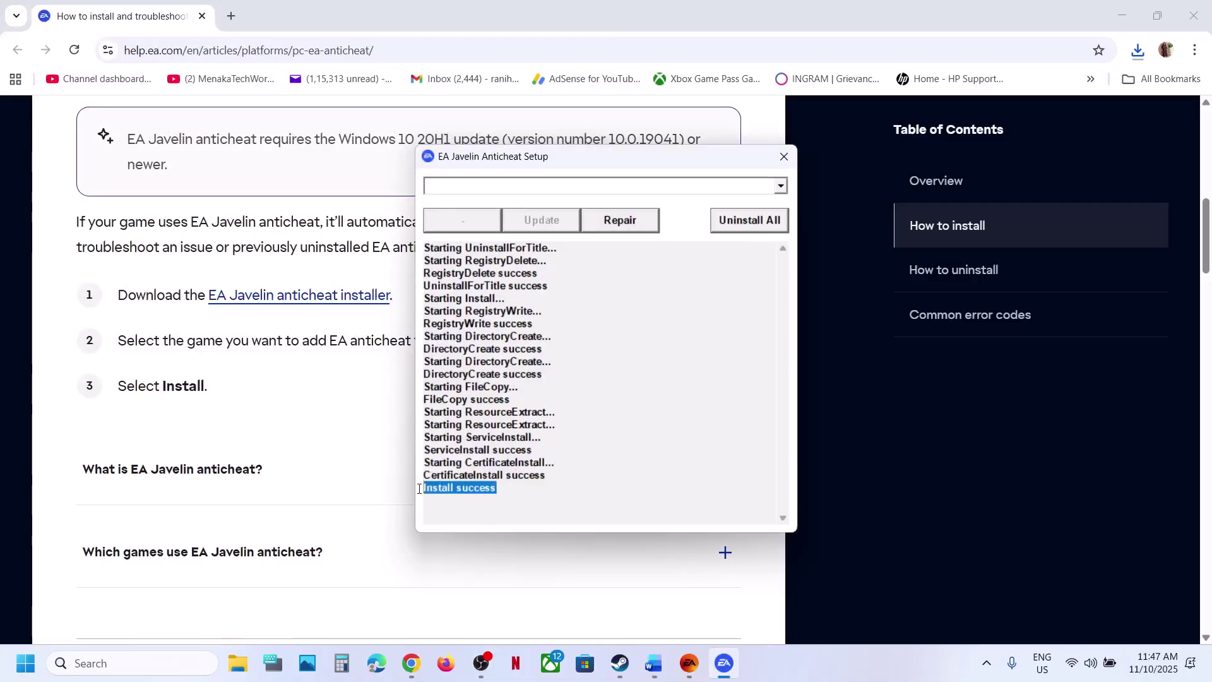
# Check the installed Battlefield 6 anticheat for updates, then show Steam's Battlefield 6 page
pyautogui.click(689, 668)
pyautogui.click(689, 667)
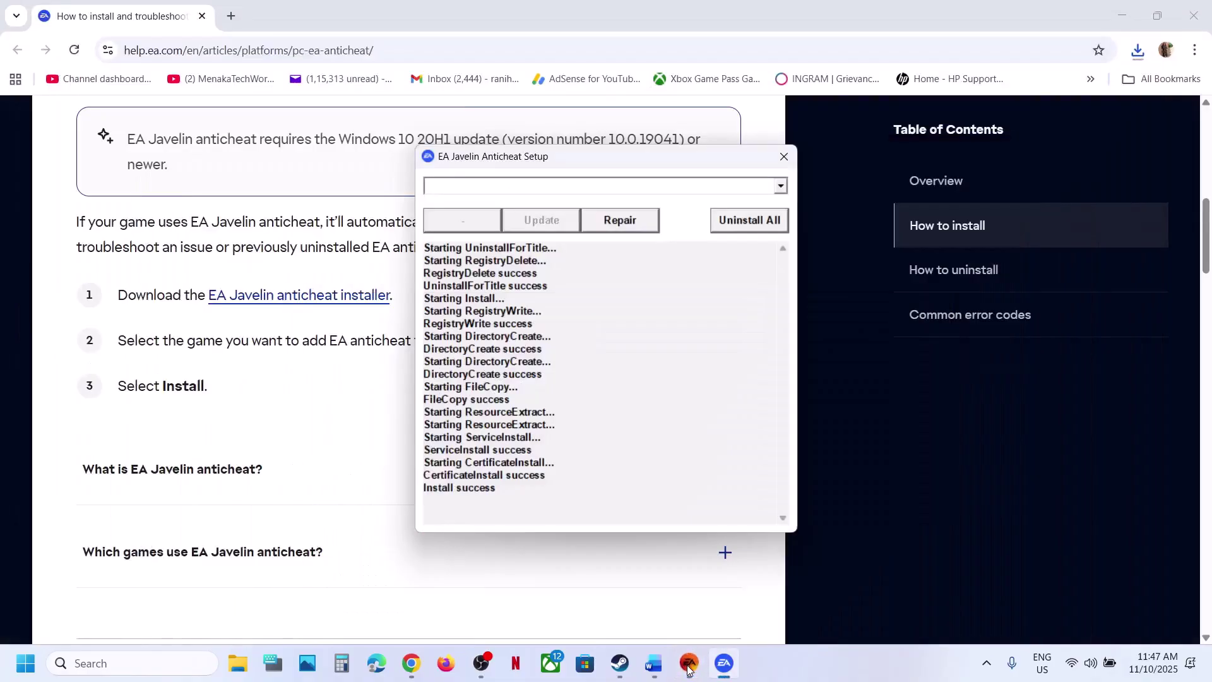
pyautogui.click(641, 188)
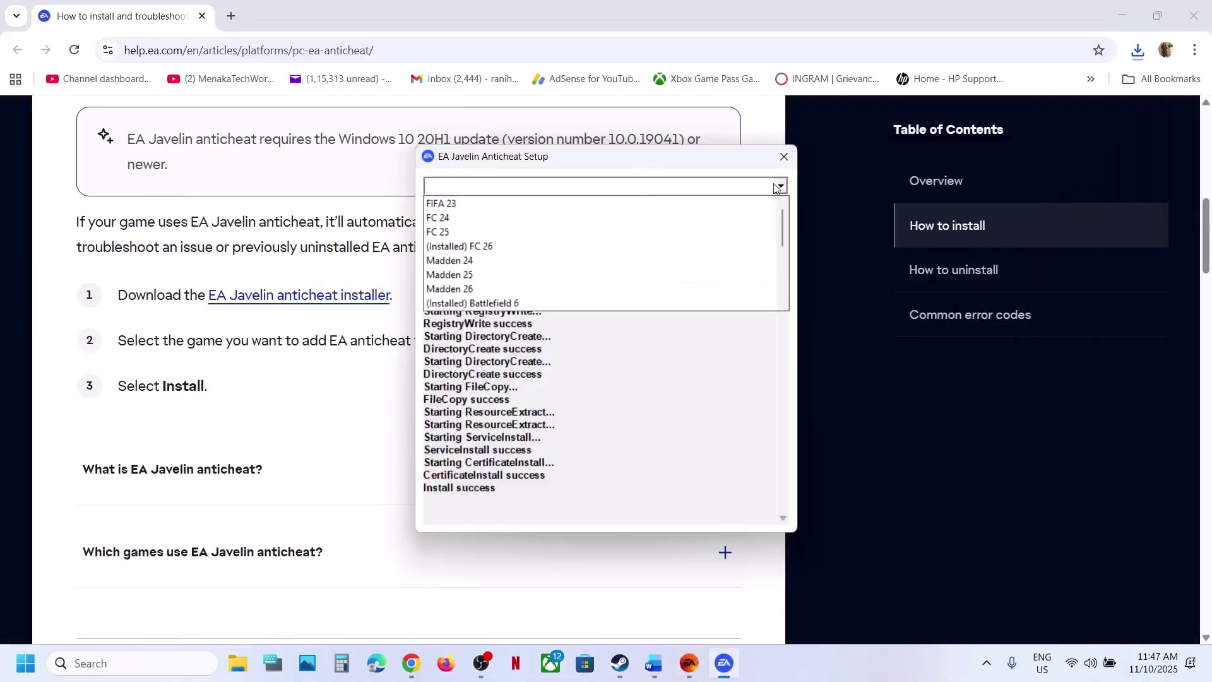
pyautogui.click(482, 306)
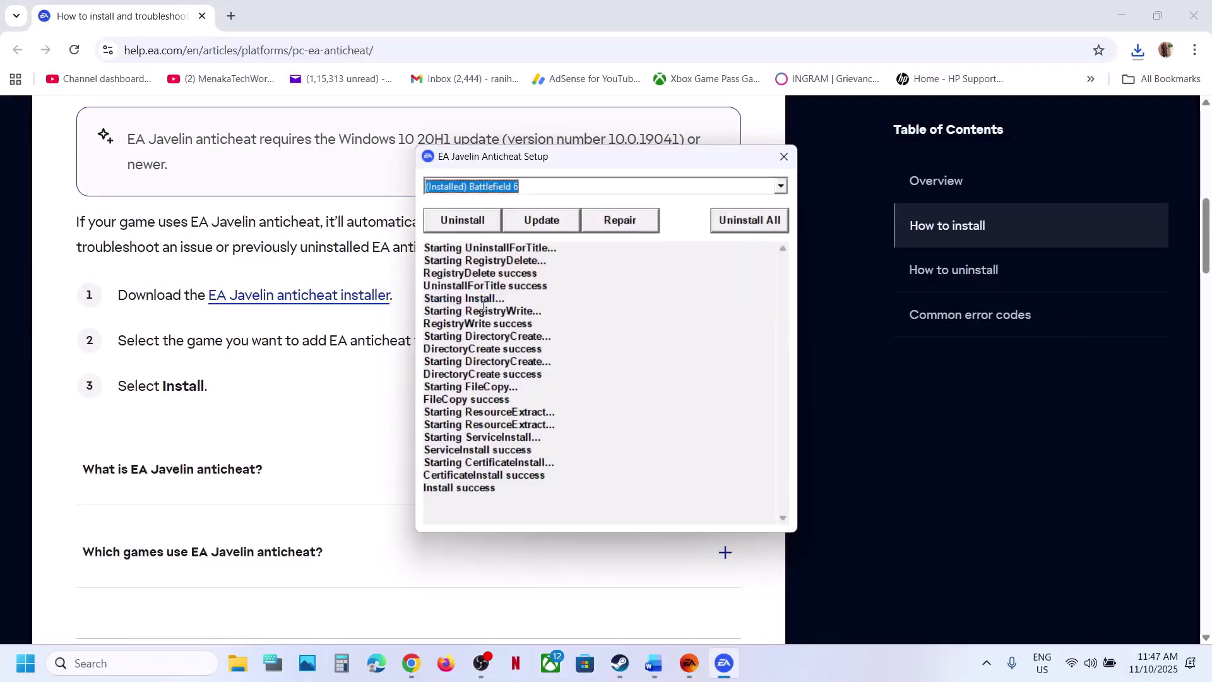
pyautogui.click(542, 224)
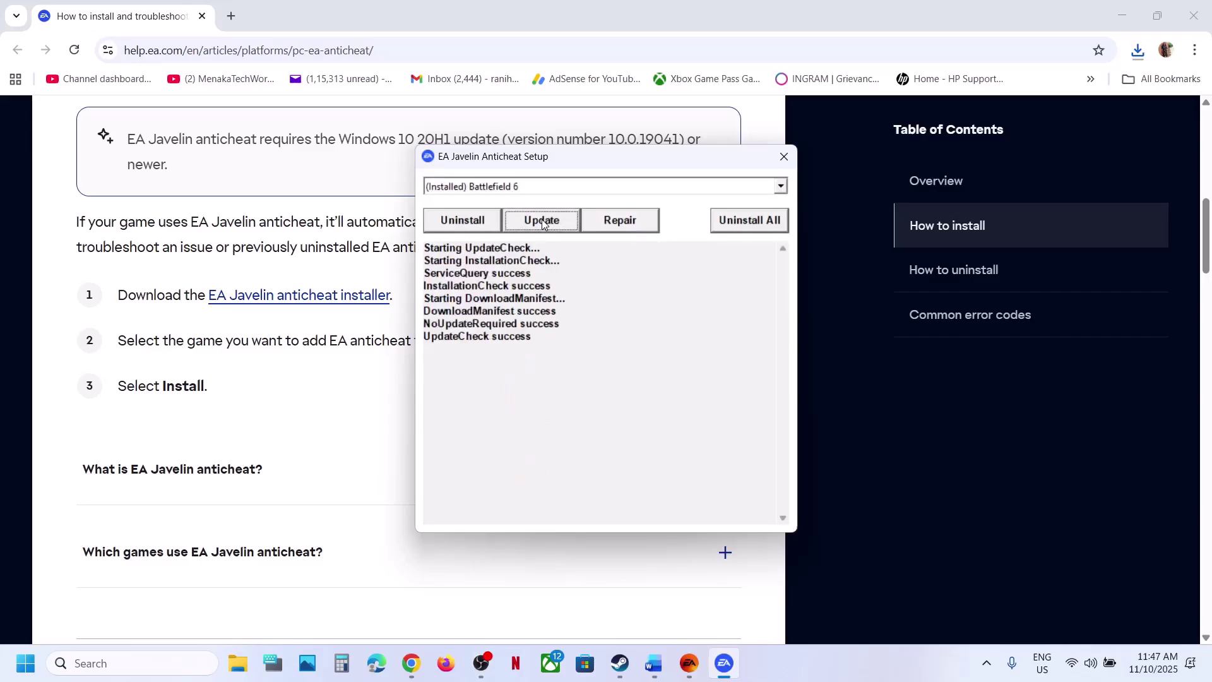
pyautogui.moveTo(440, 333); pyautogui.dragTo(532, 338)
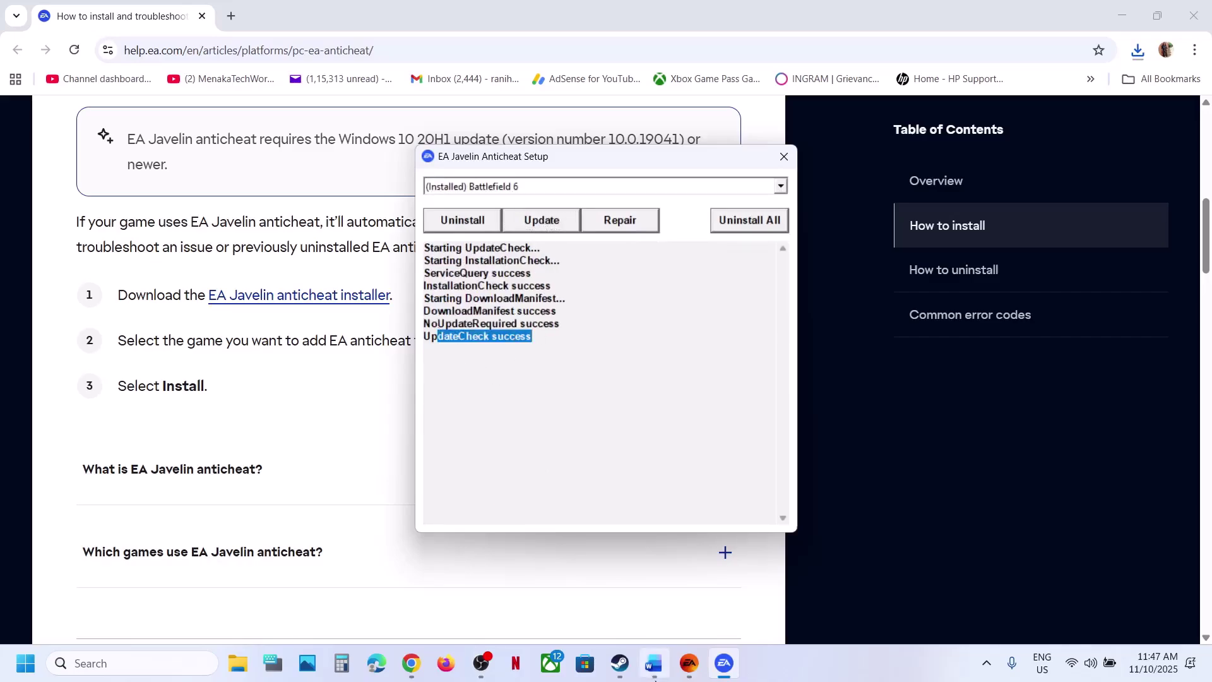
pyautogui.click(634, 674)
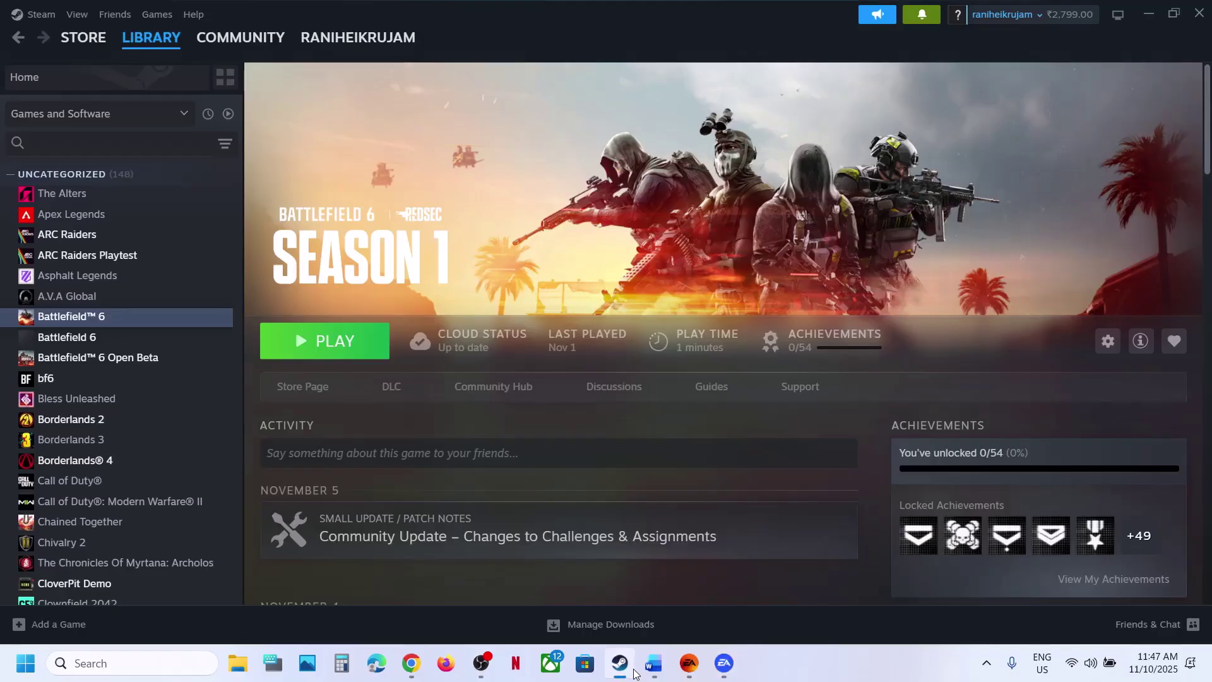
# Uninstall then reinstall the Battlefield 6 anticheat, confirming the Install success line
pyautogui.click(634, 673)
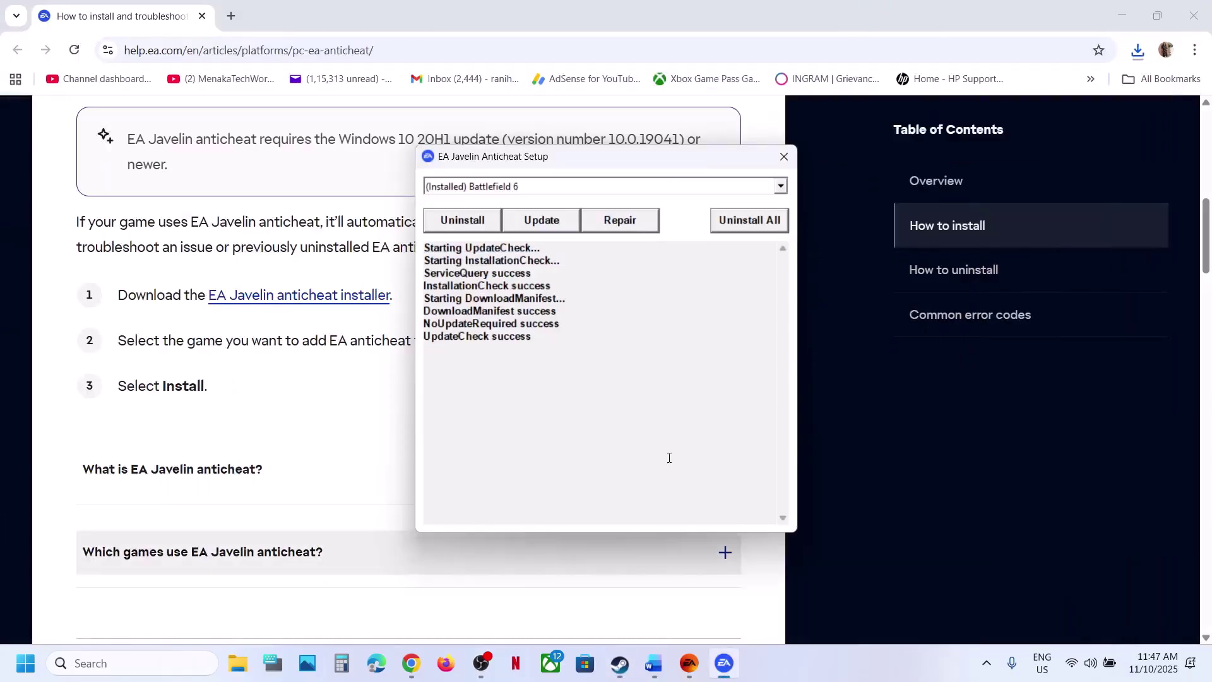
pyautogui.click(477, 220)
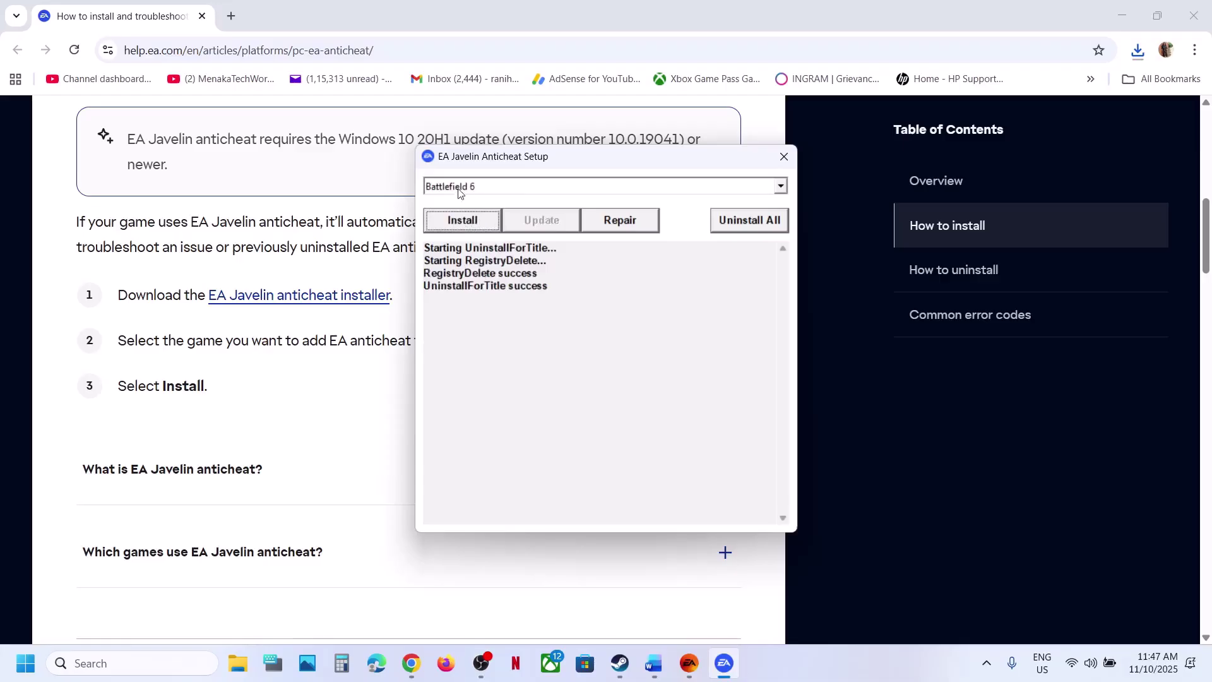
pyautogui.click(469, 219)
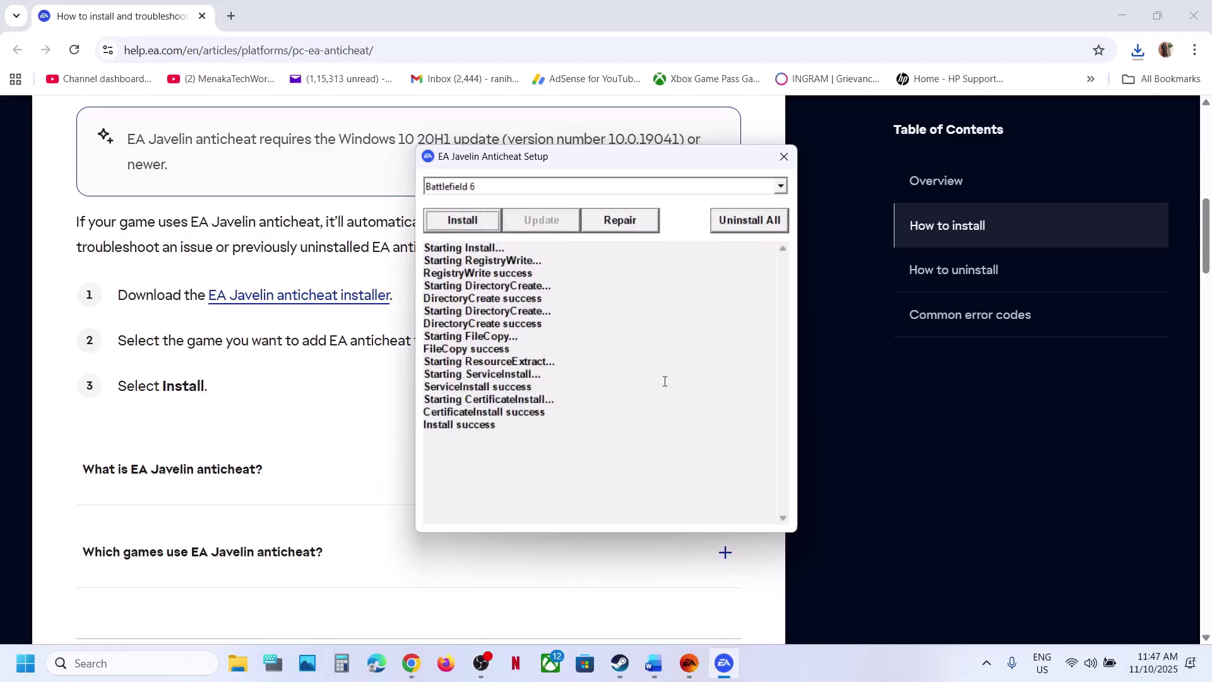
pyautogui.moveTo(502, 423); pyautogui.dragTo(374, 424)
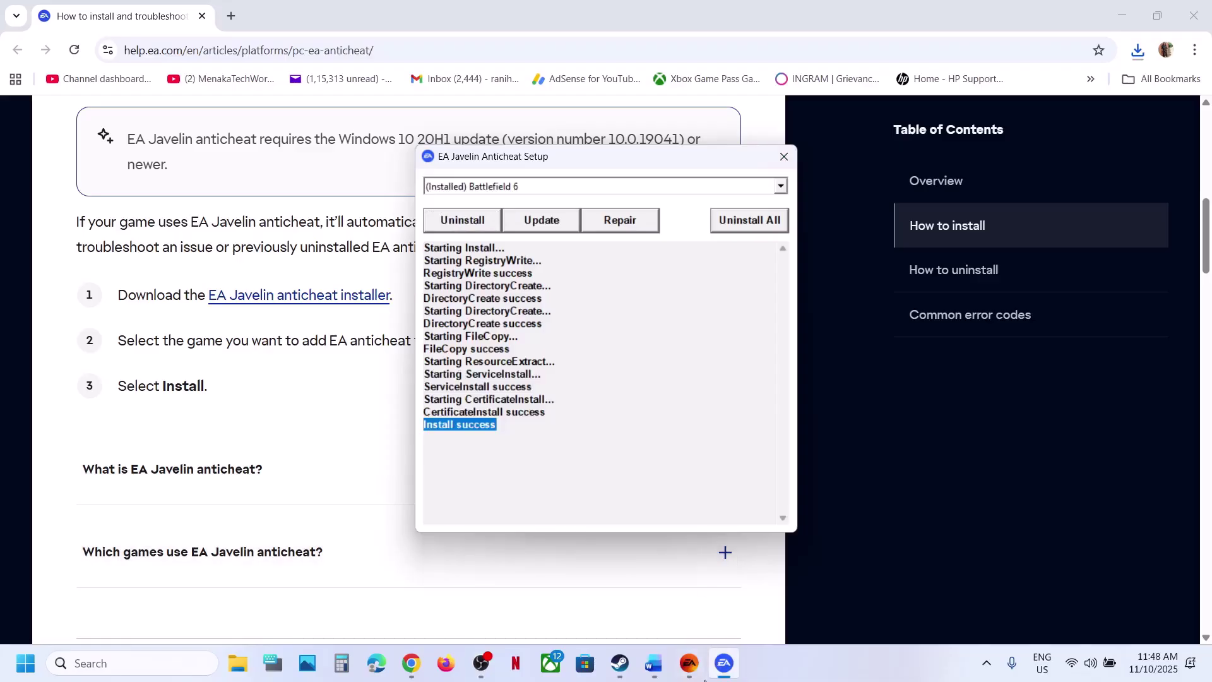
# Check the EA app, then uninstall the Battlefield 6 anticheat again and close the setup
pyautogui.click(689, 664)
pyautogui.click(689, 664)
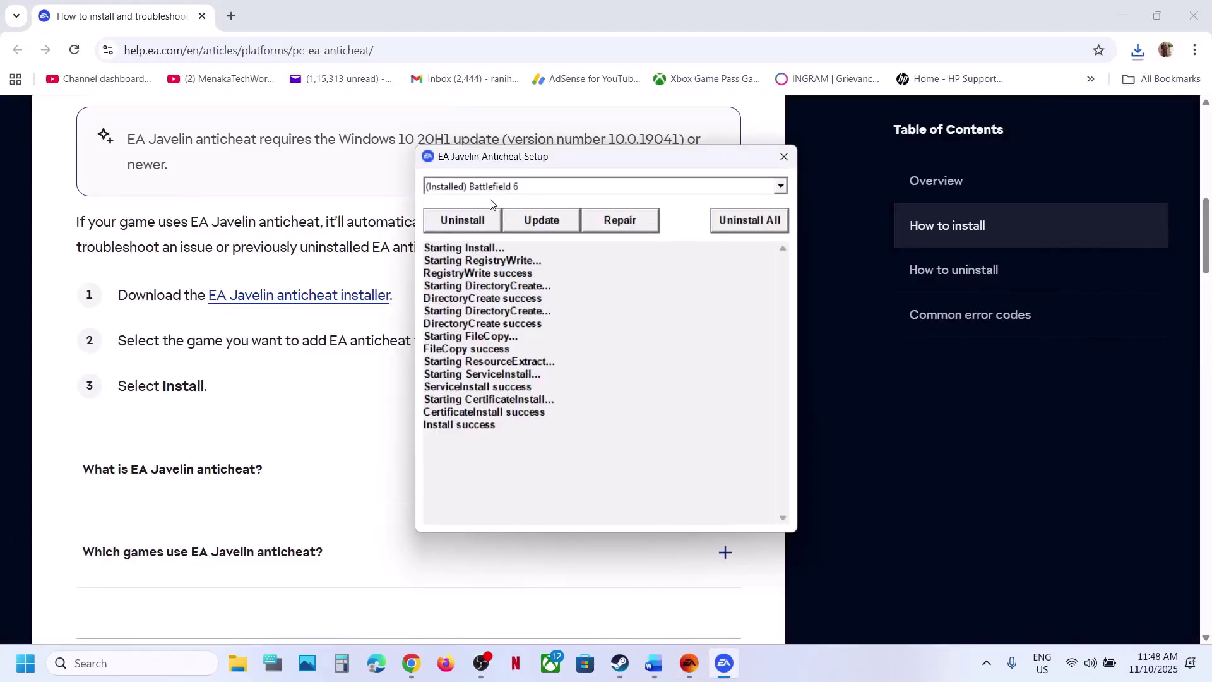
pyautogui.click(489, 221)
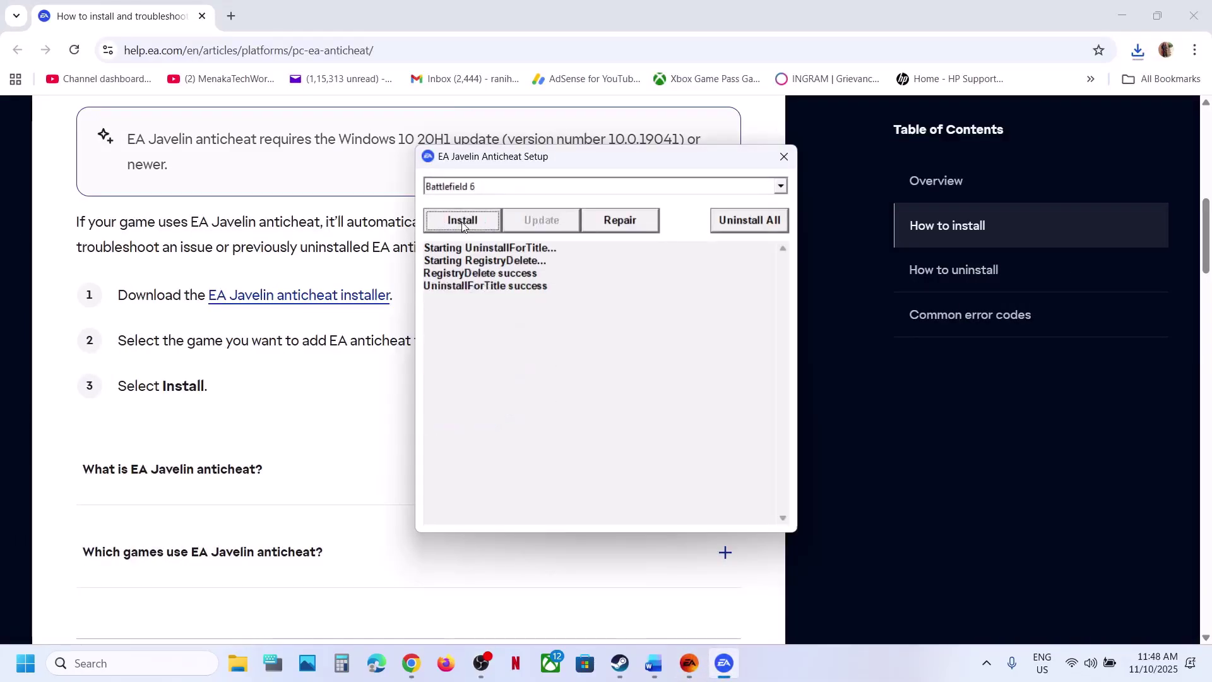
pyautogui.click(785, 157)
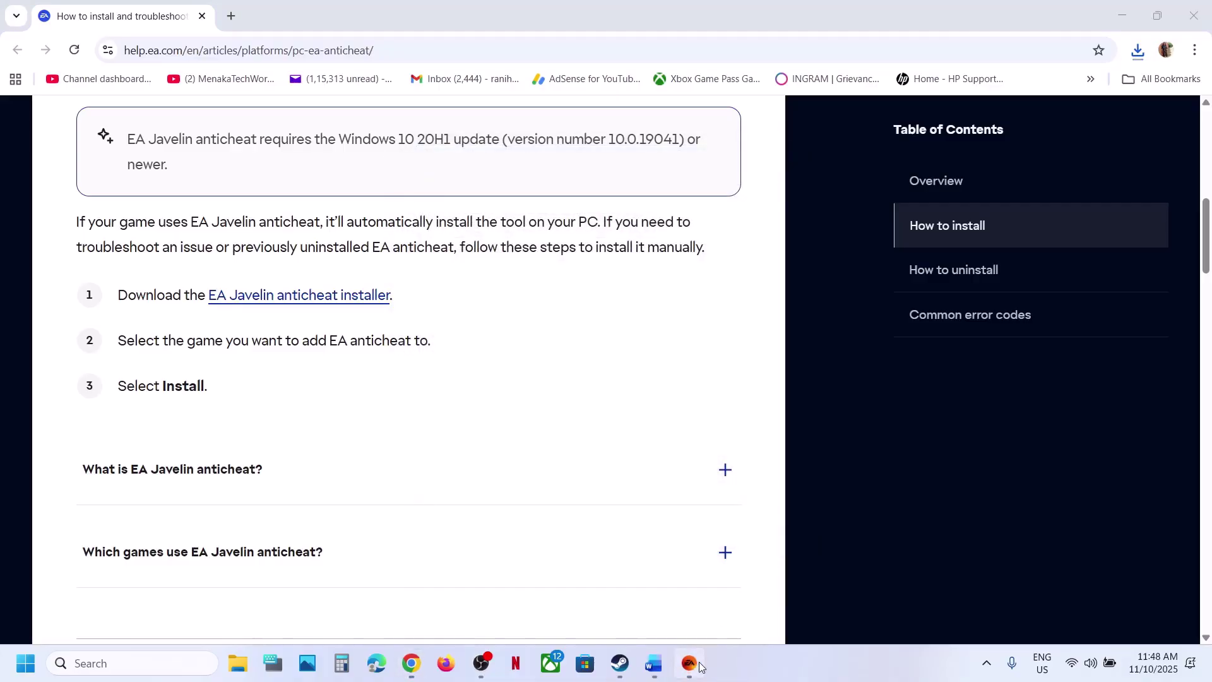
# Play Battlefield from the EA app, granting administrative privileges at the permissions prompt
pyautogui.click(690, 662)
pyautogui.click(752, 427)
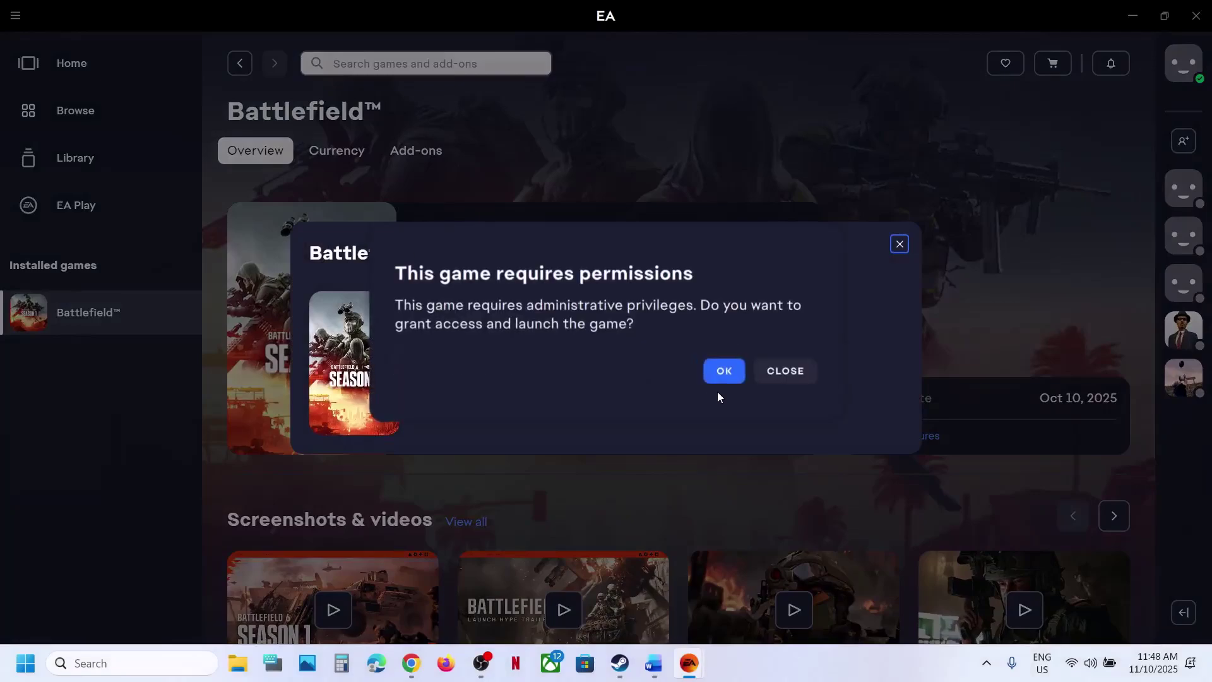
pyautogui.click(735, 367)
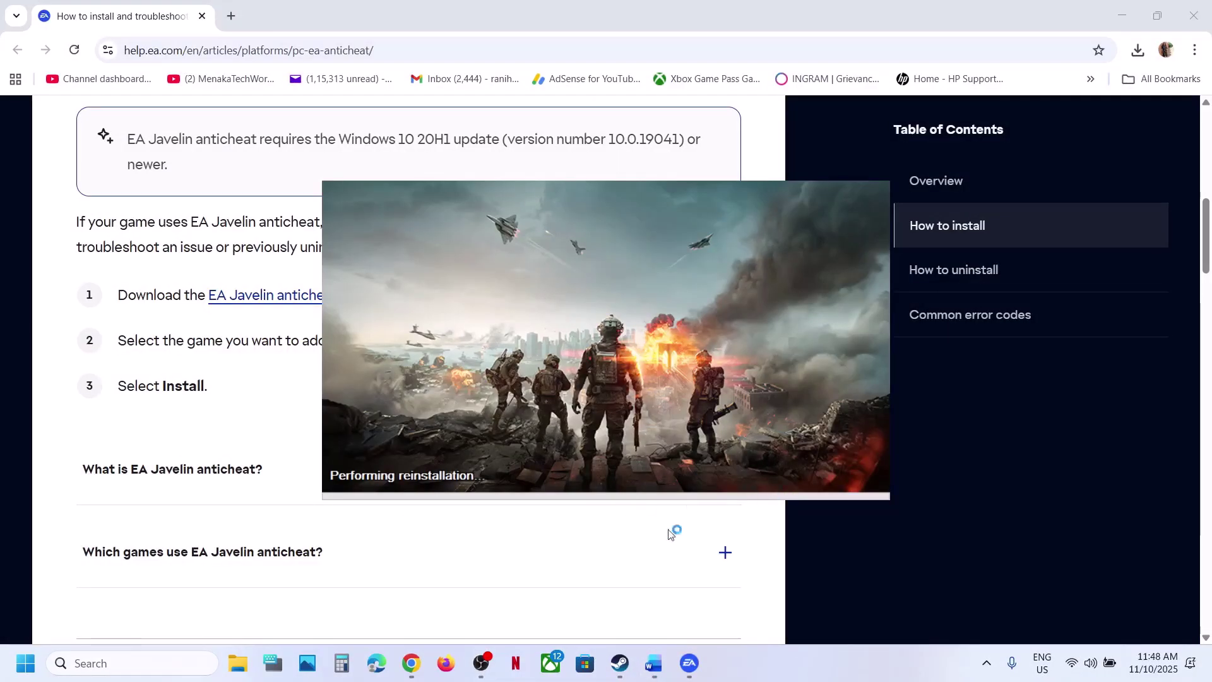
# Select the anticheat launcher file name in Step 2 of the Word notes
pyautogui.click(653, 663)
pyautogui.scroll(-2, 472, 485)
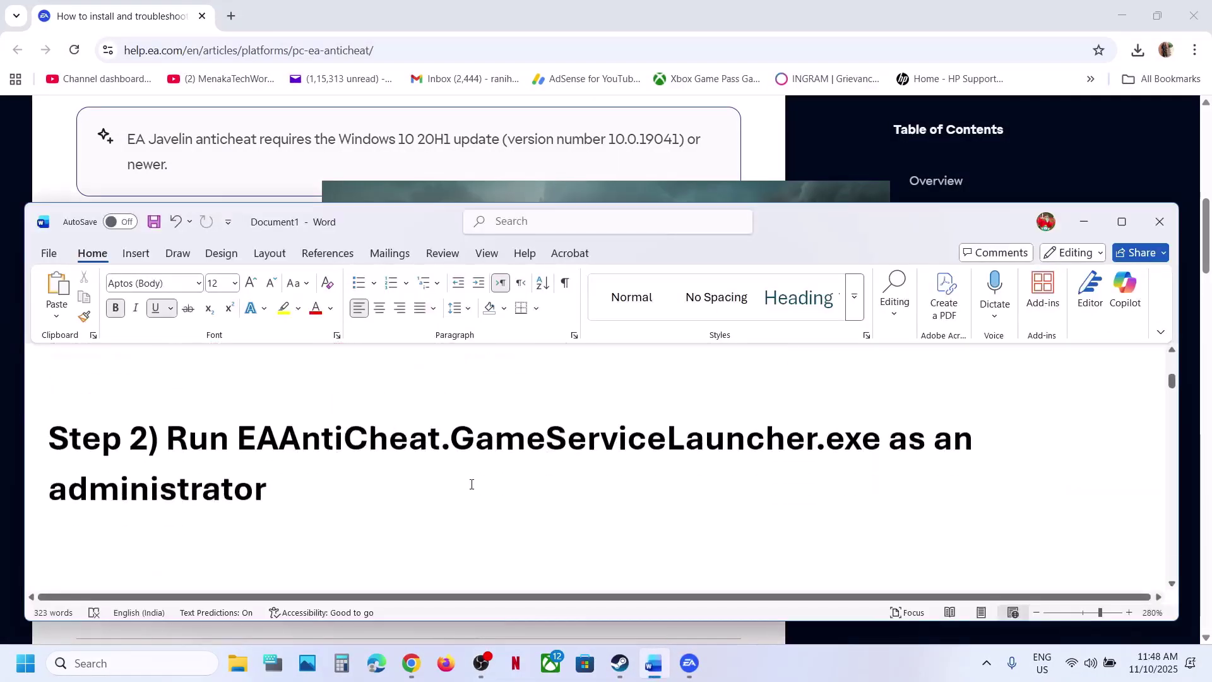
pyautogui.moveTo(237, 424); pyautogui.dragTo(815, 437)
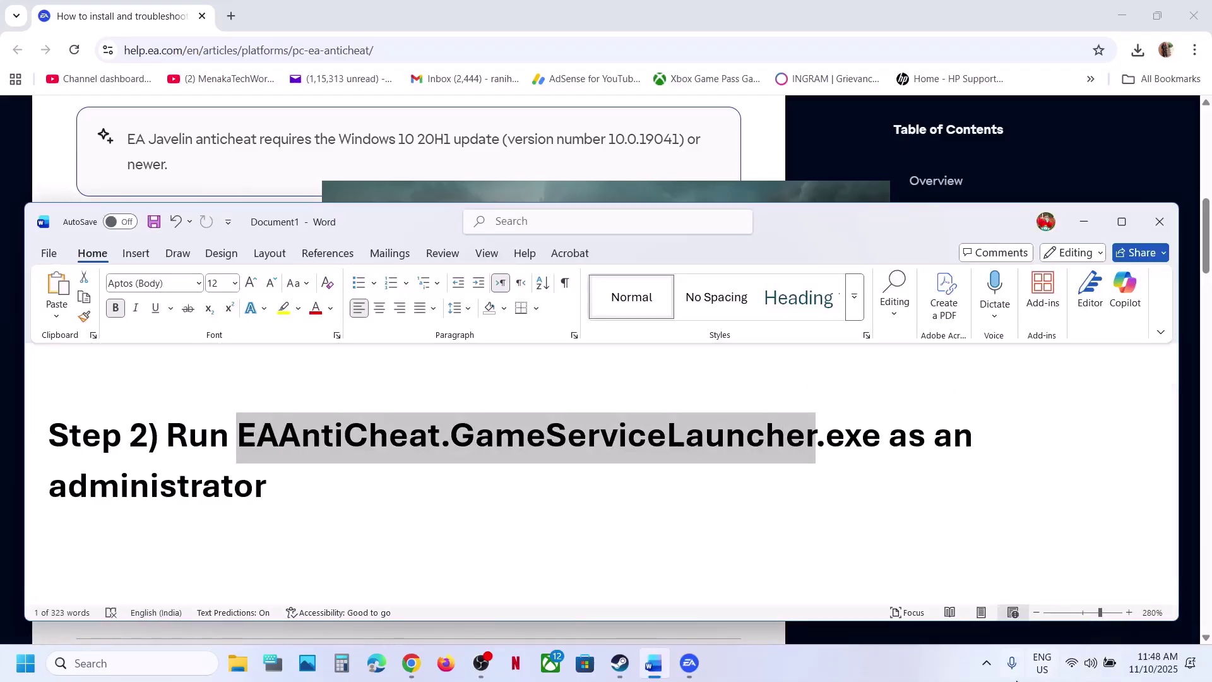
# Open Battlefield 6's install folder via Manage > View properties > Open Folder in the EA app
pyautogui.click(986, 663)
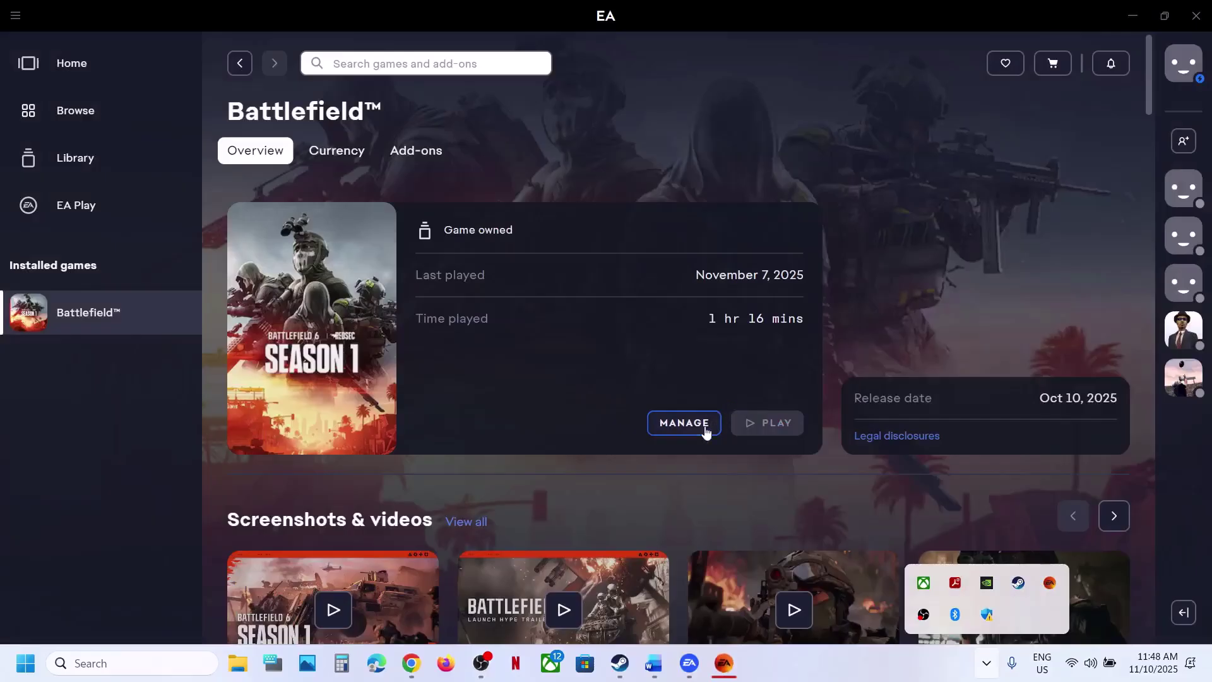
pyautogui.click(706, 427)
pyautogui.click(695, 493)
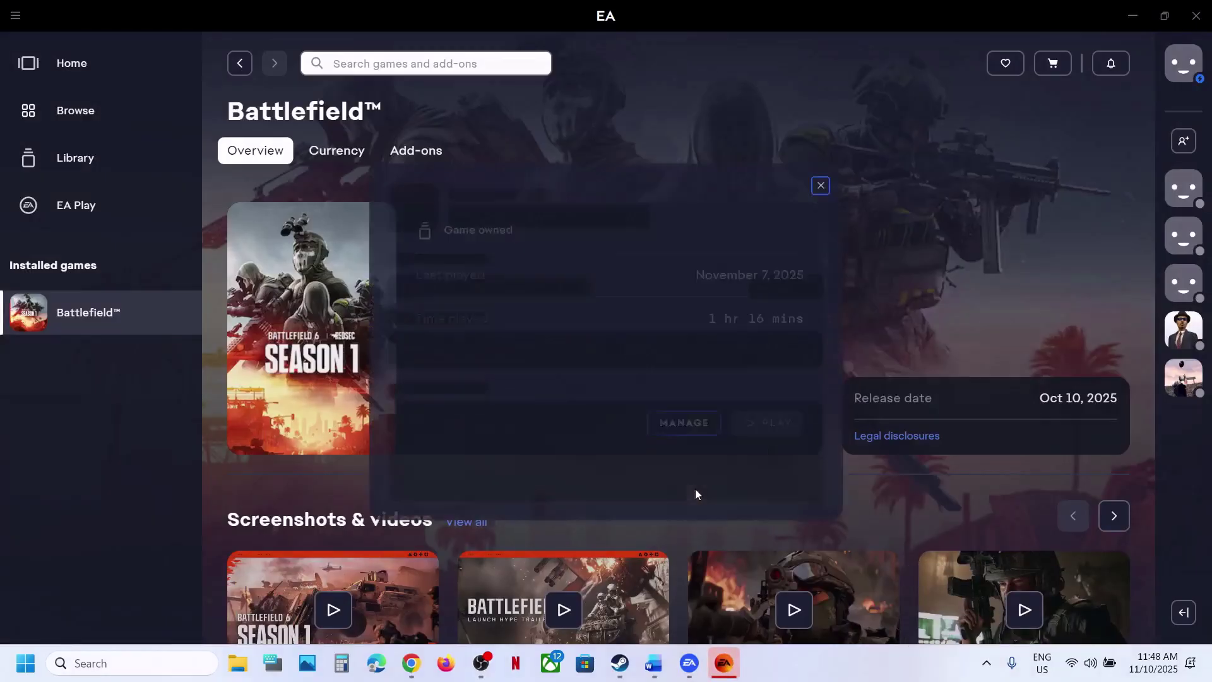
pyautogui.click(760, 214)
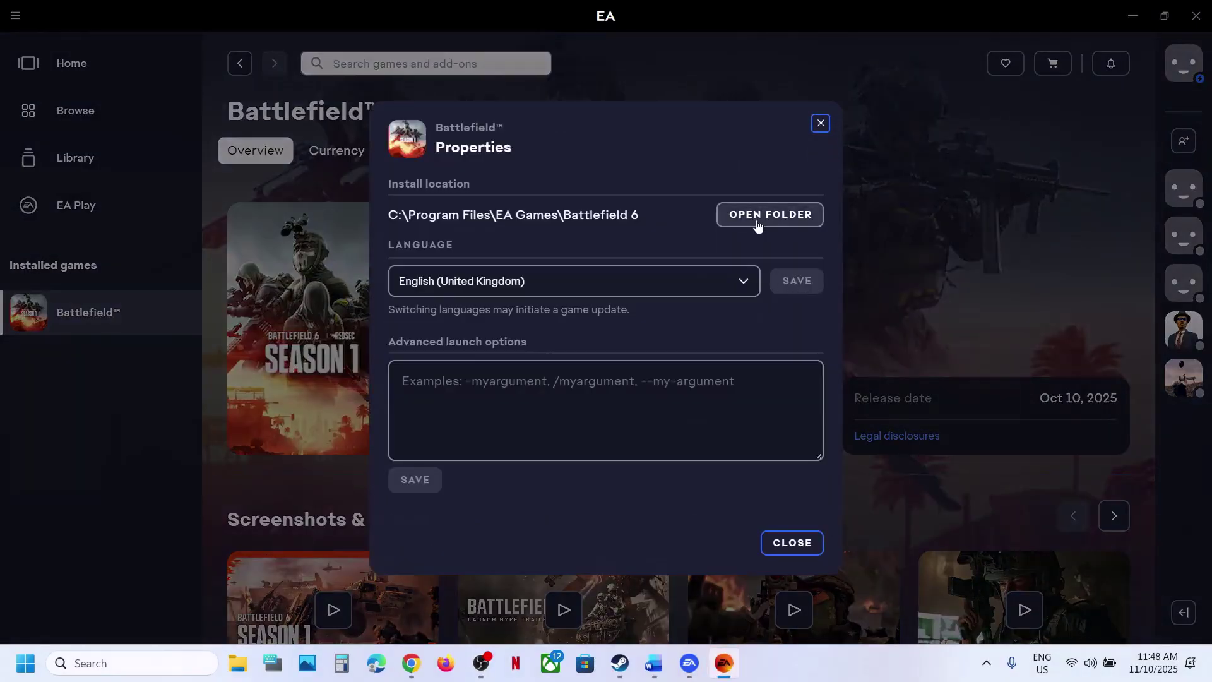
pyautogui.scroll(-3, 292, 354)
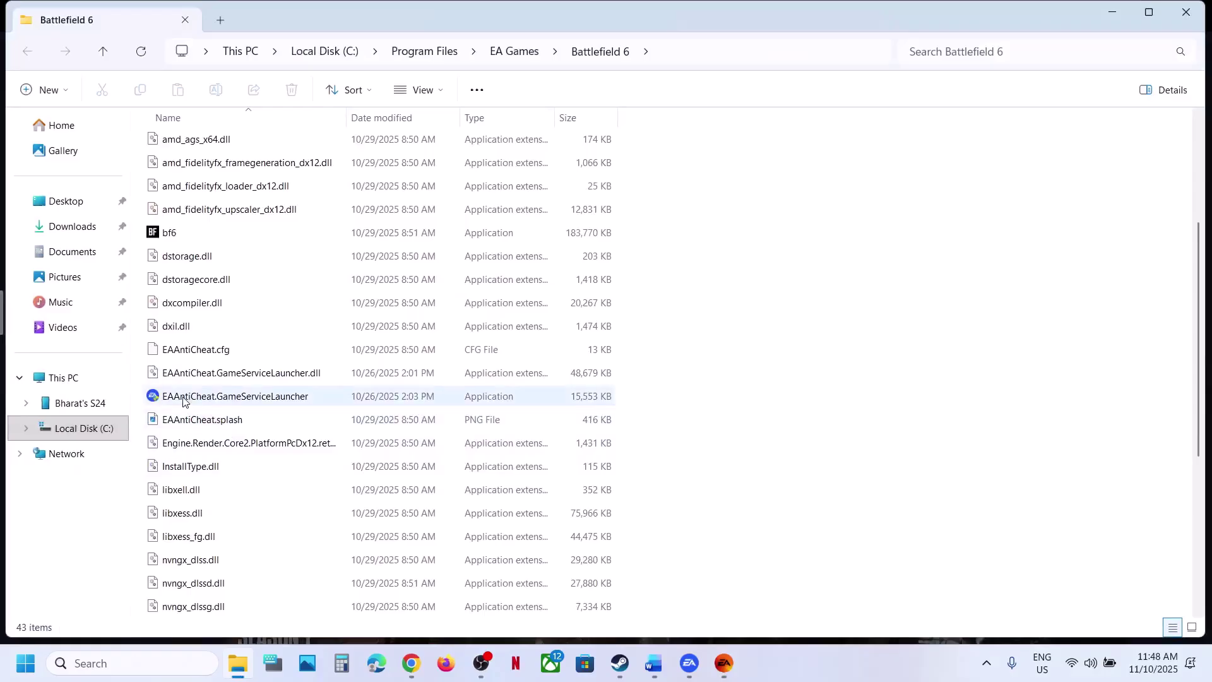
# Run EAAntiCheat.GameServiceLauncher and bf6 as administrator in the Battlefield 6 folder
pyautogui.click(184, 401)
pyautogui.rightClick(184, 402)
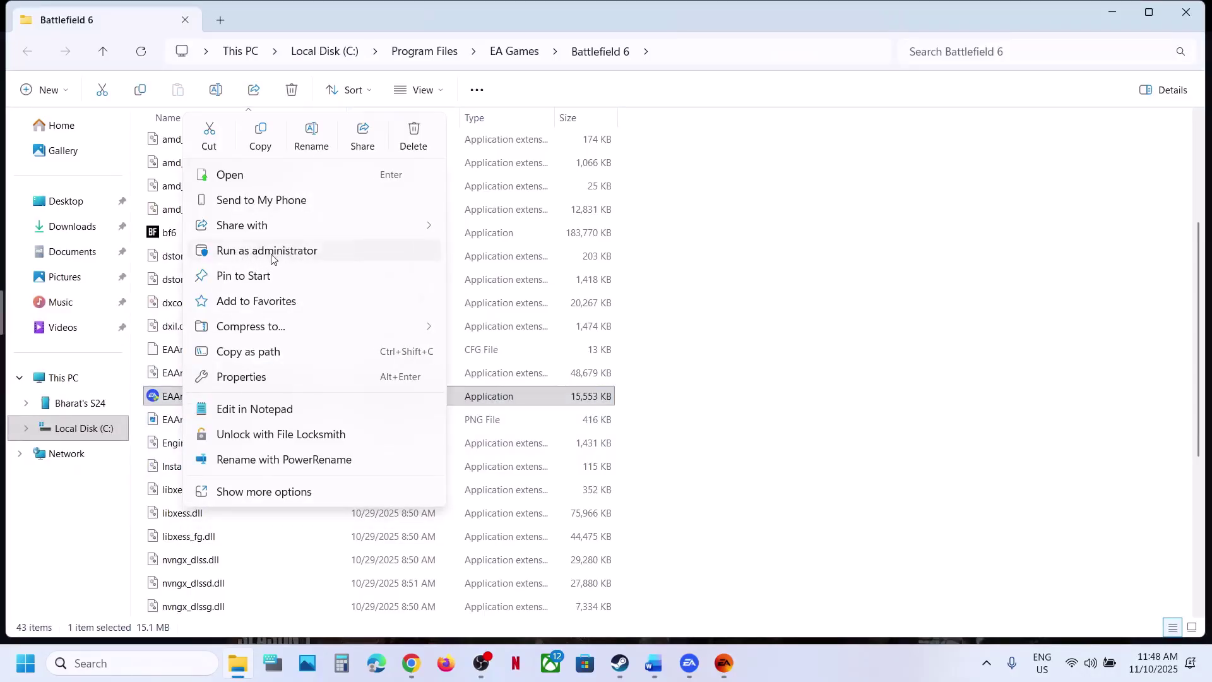
pyautogui.click(180, 235)
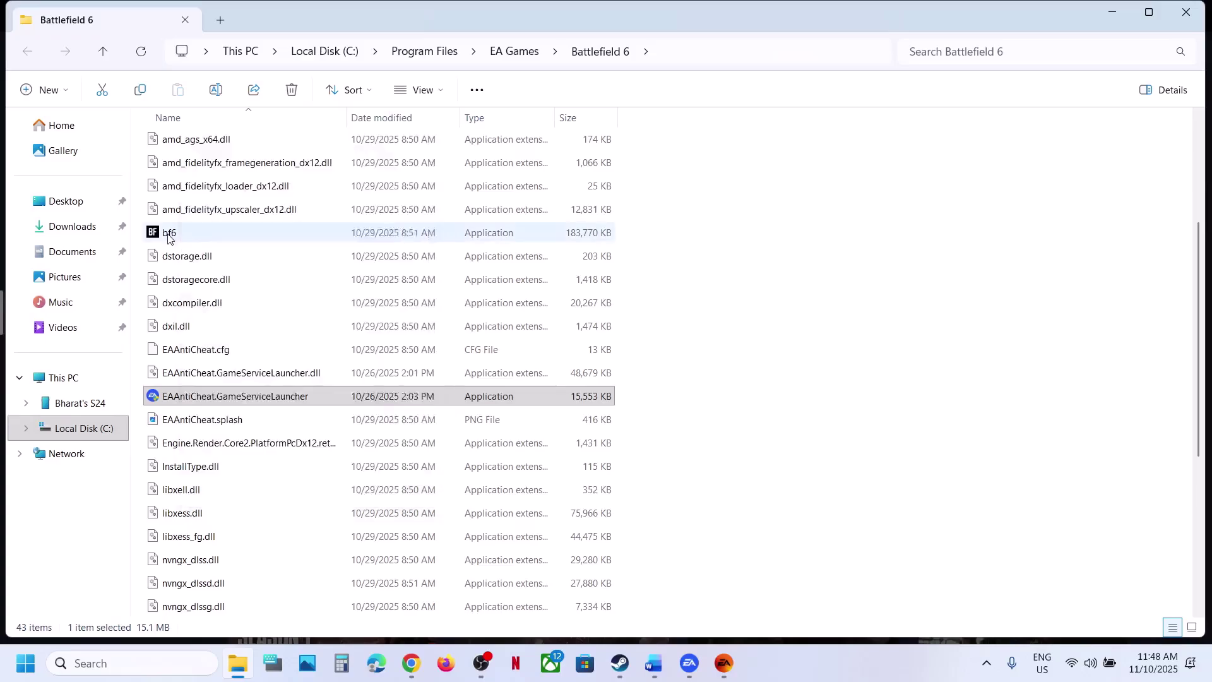
pyautogui.rightClick(180, 236)
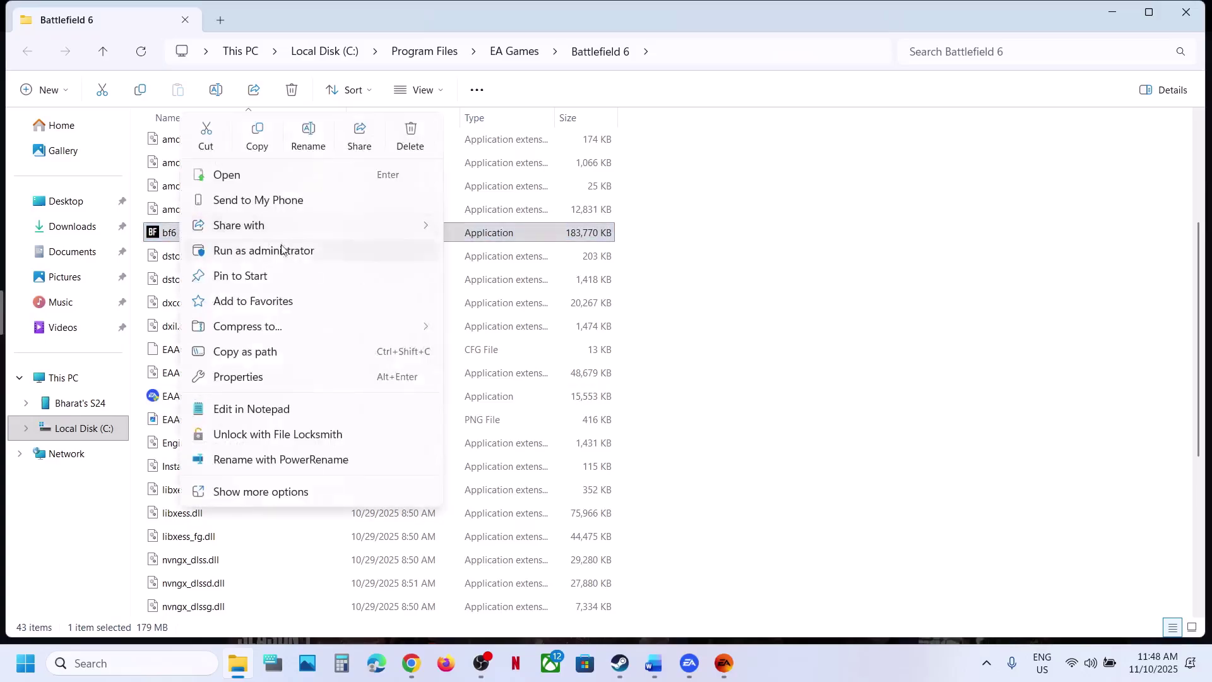
pyautogui.click(172, 302)
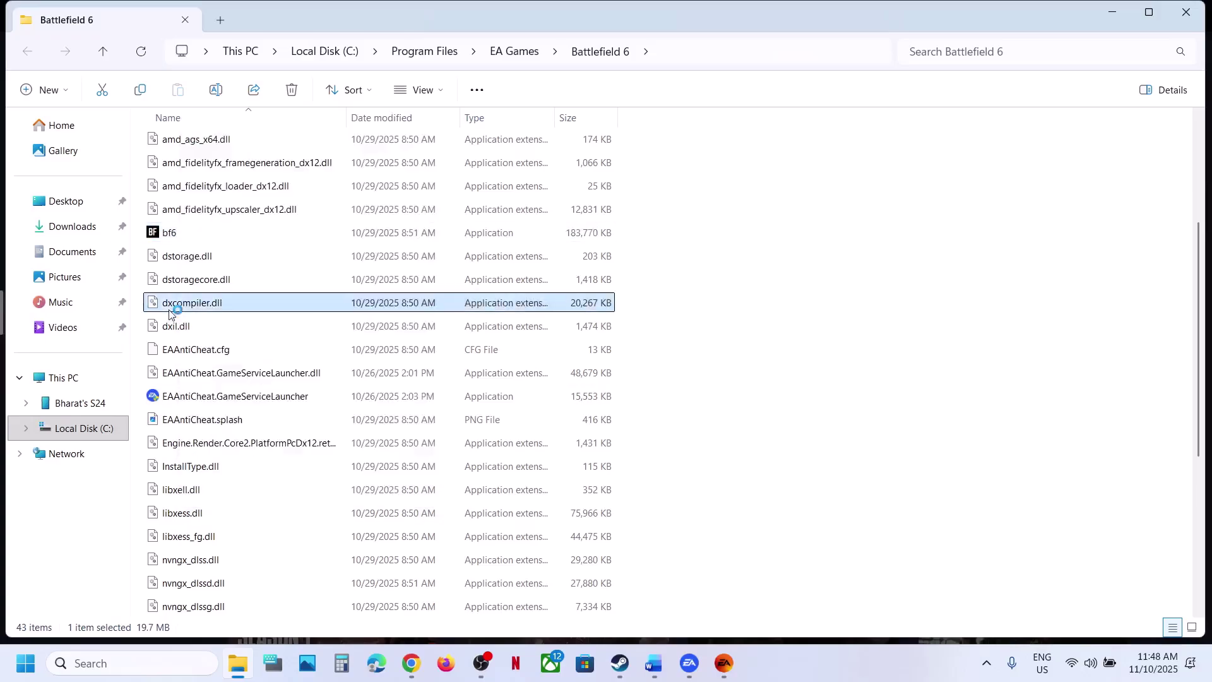
# Open the SP subfolder and bring up the actions for its bf6 executable
pyautogui.scroll(3, 172, 302)
pyautogui.doubleClick(169, 260)
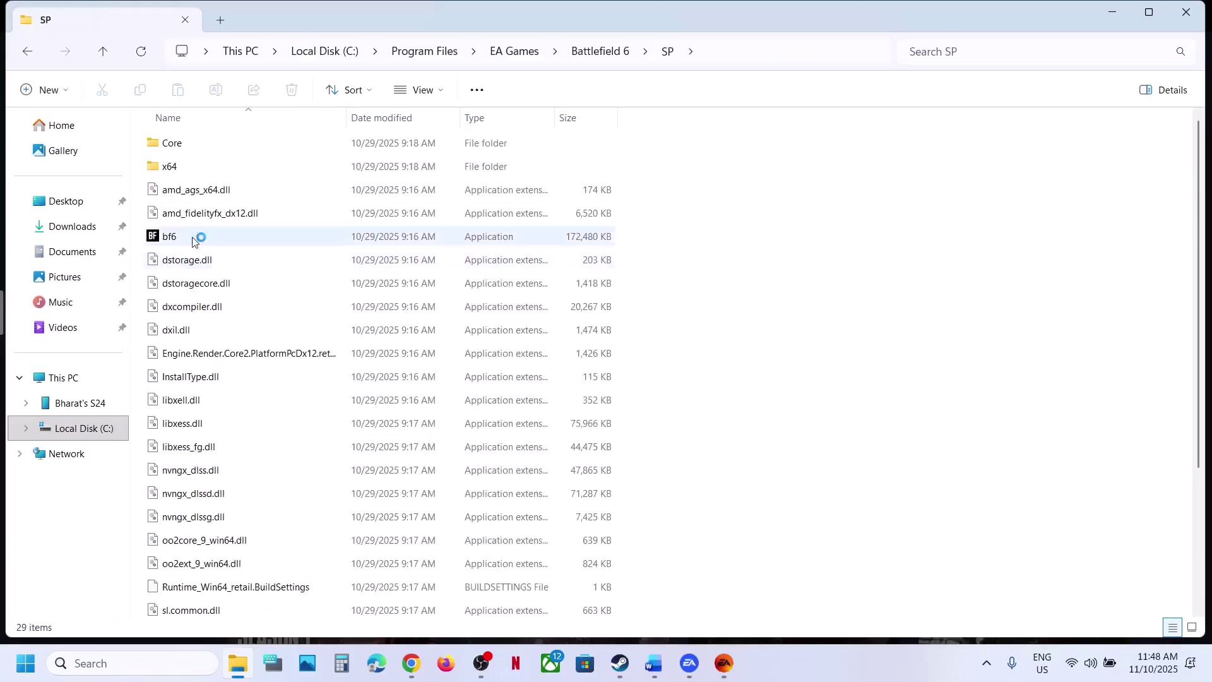
pyautogui.click(178, 235)
pyautogui.rightClick(178, 234)
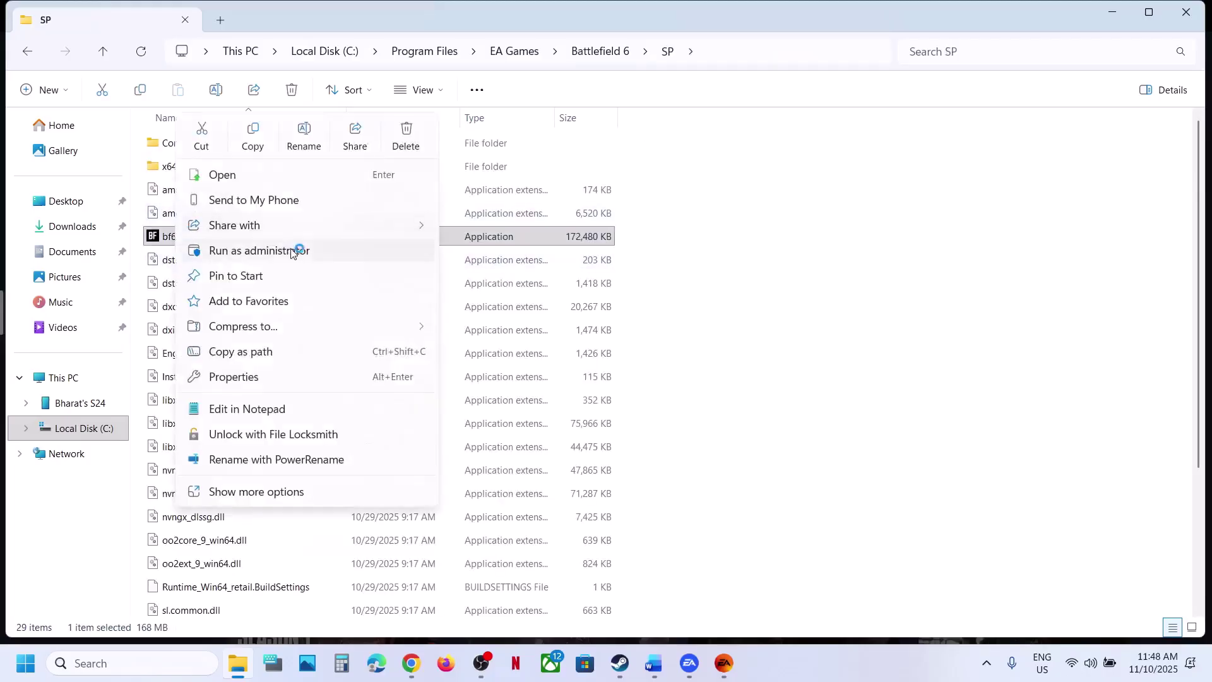
# Back in the Battlefield 6 folder, run the anticheat launcher as administrator again and close Explorer
pyautogui.click(103, 52)
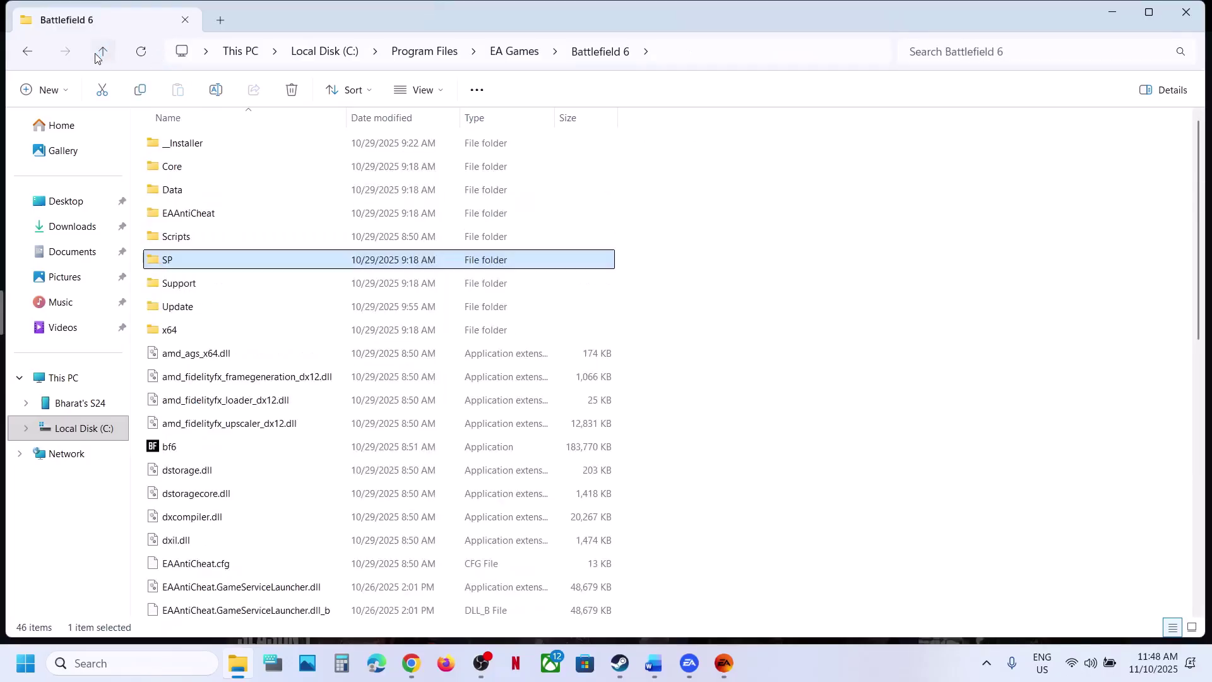
pyautogui.scroll(-5, 270, 317)
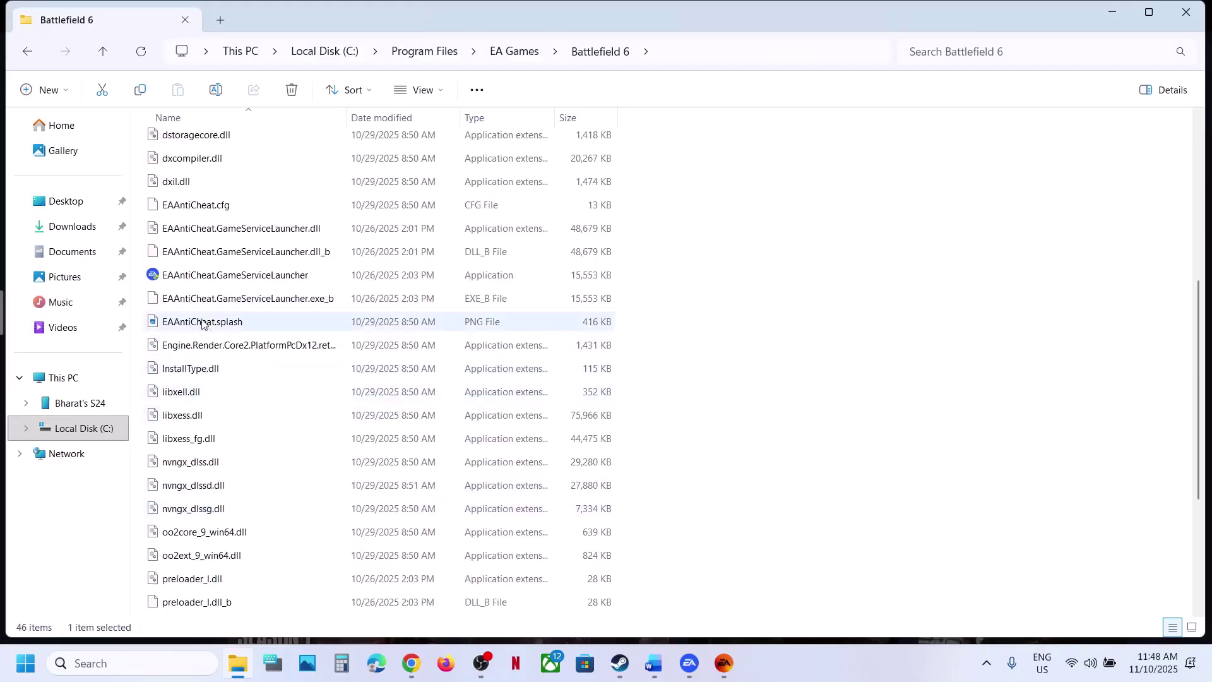
pyautogui.rightClick(191, 276)
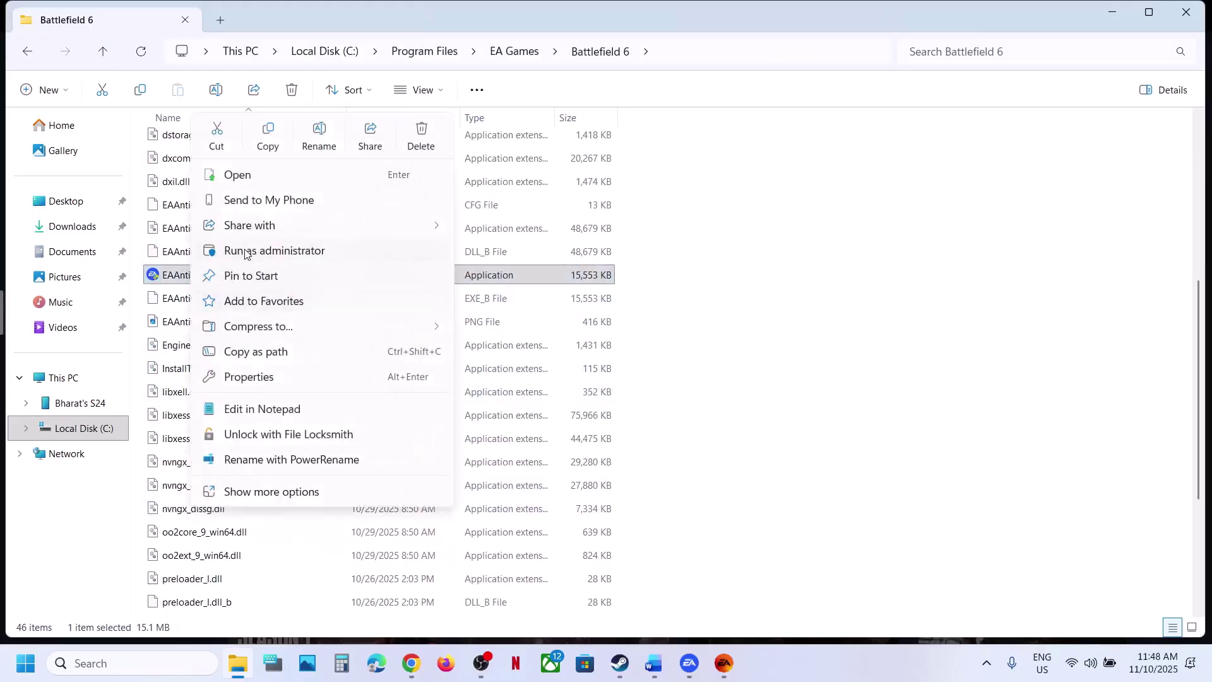
pyautogui.click(679, 319)
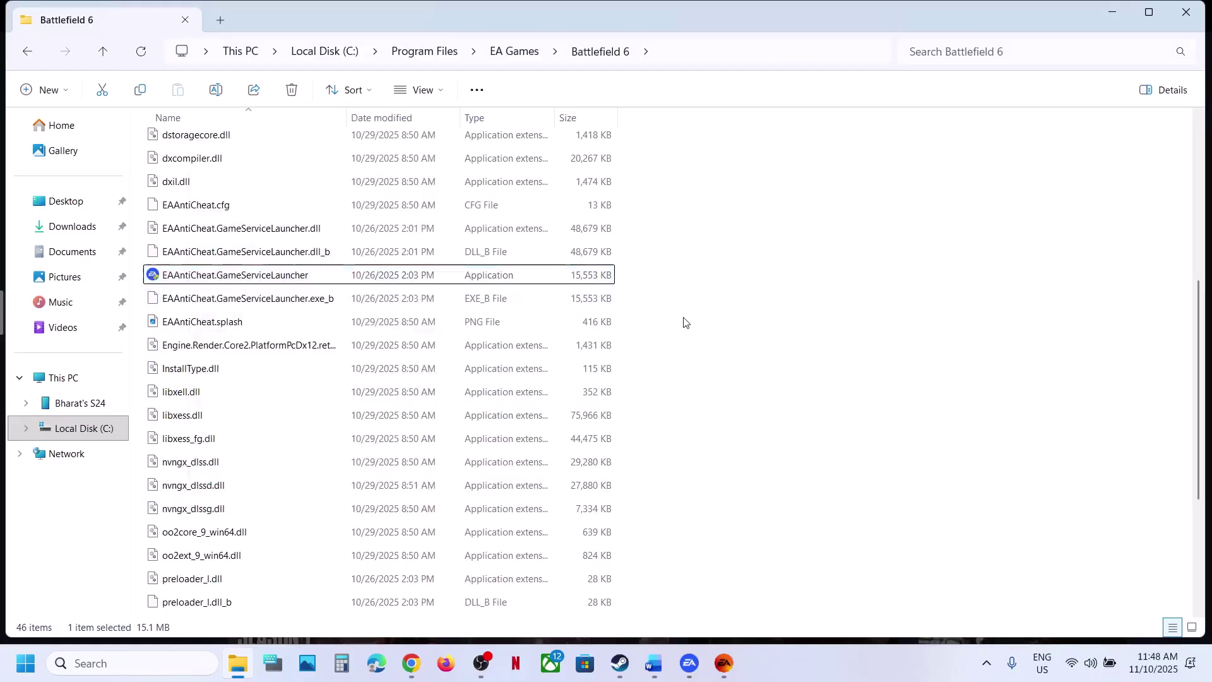
pyautogui.click(1205, 12)
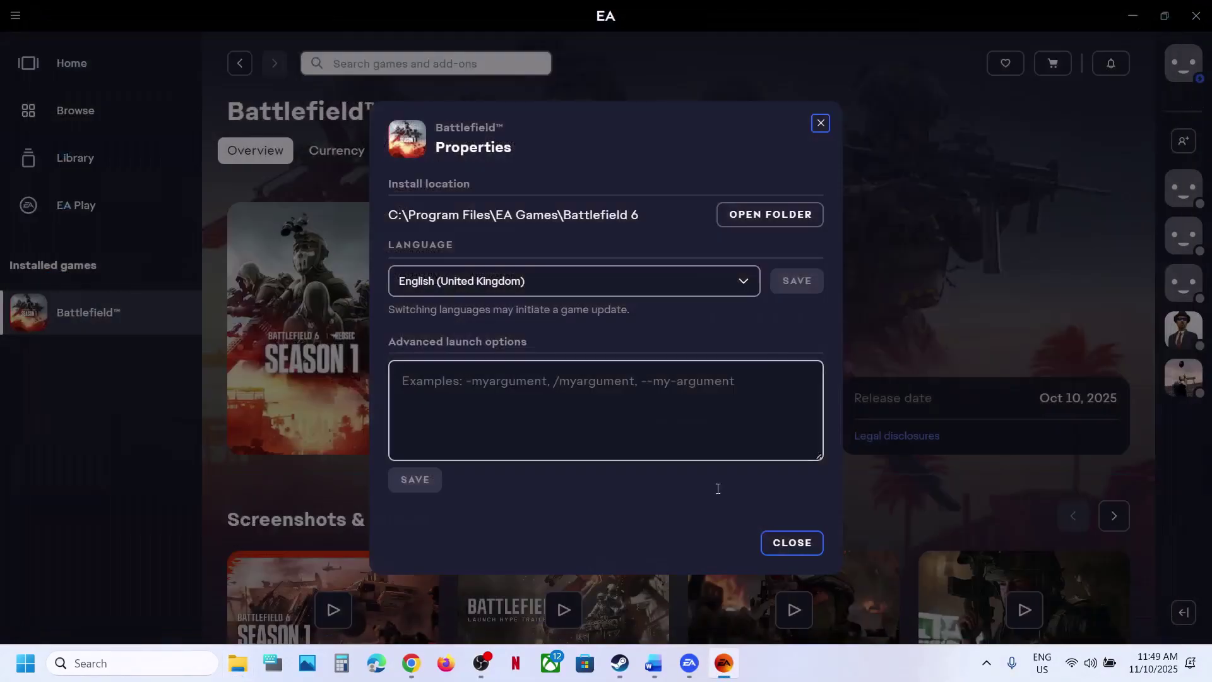
# Close Battlefield's properties, mark Step 3's change-language text in Word, then return to Steam
pyautogui.click(789, 541)
pyautogui.click(653, 663)
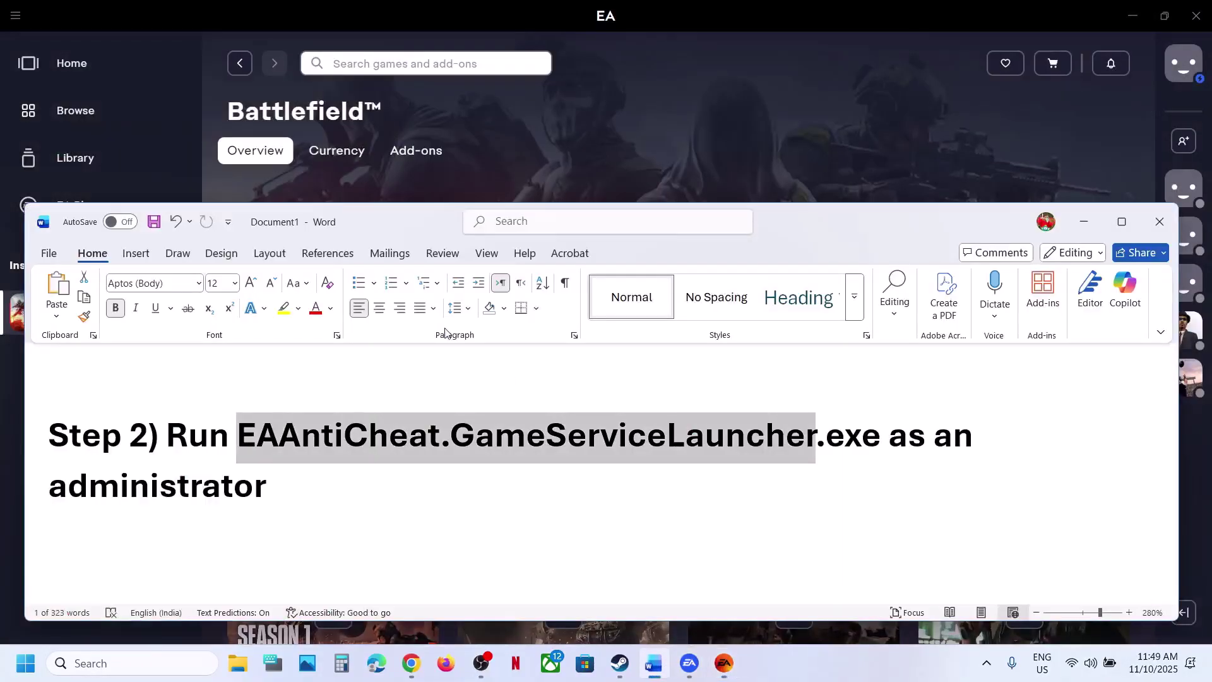
pyautogui.scroll(-3, 378, 430)
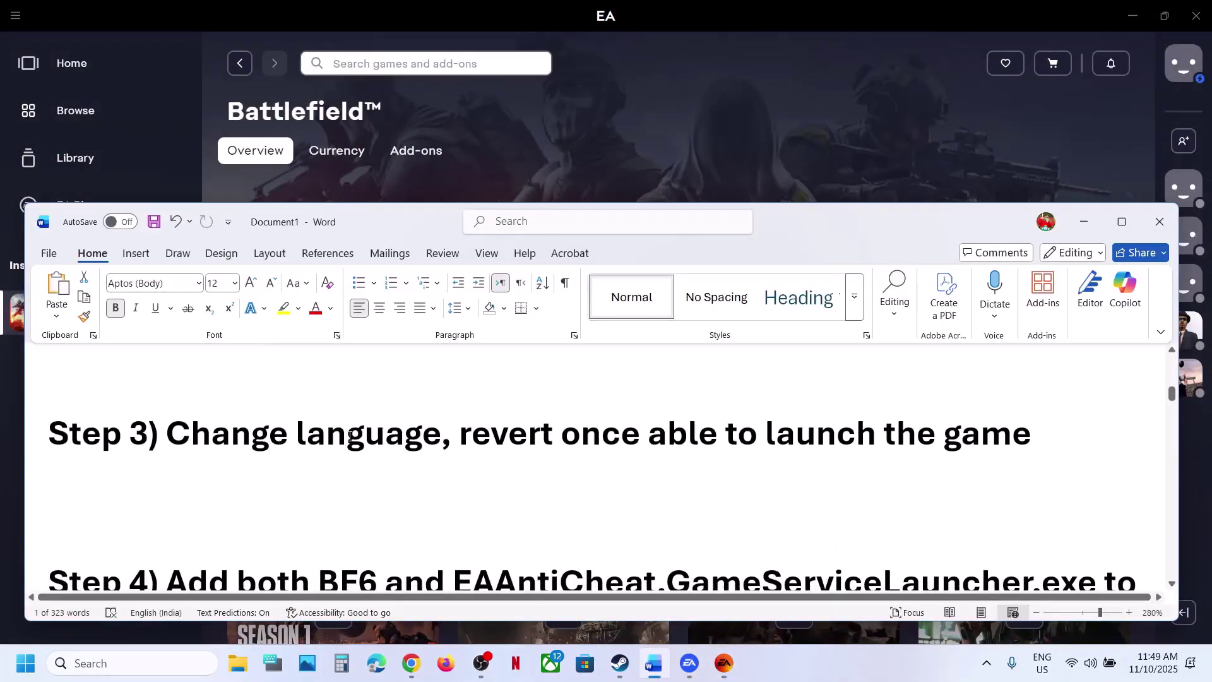
pyautogui.moveTo(166, 434); pyautogui.dragTo(741, 442)
pyautogui.click(740, 107)
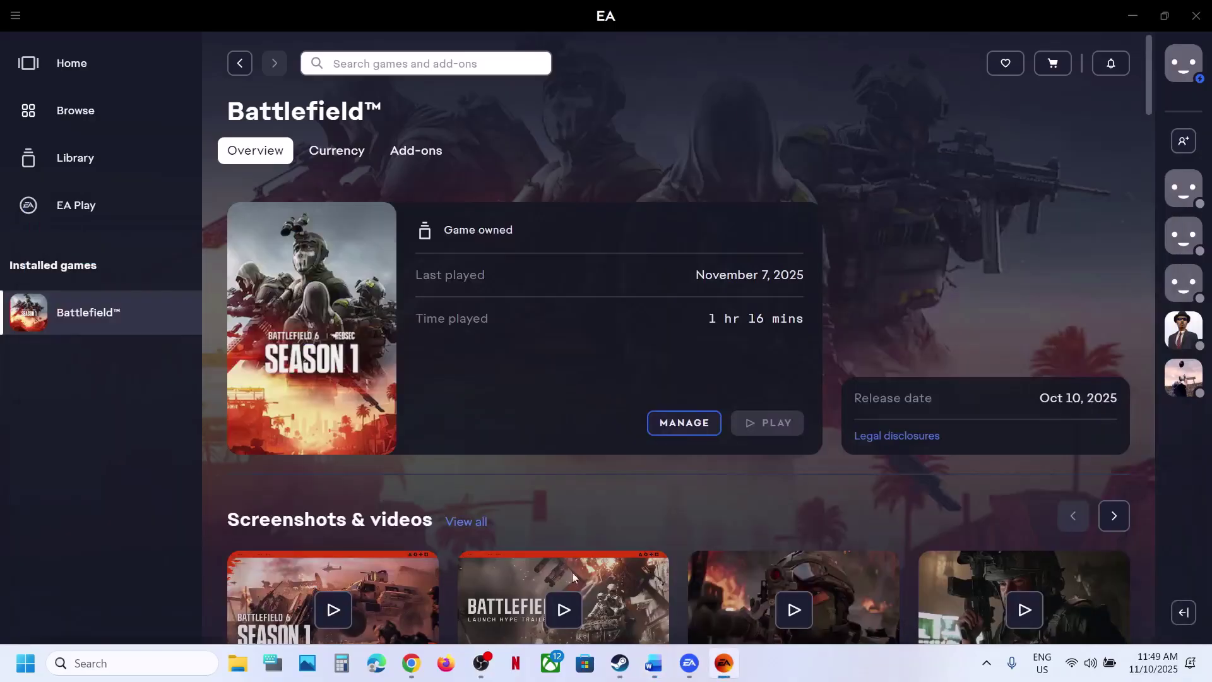
pyautogui.click(619, 662)
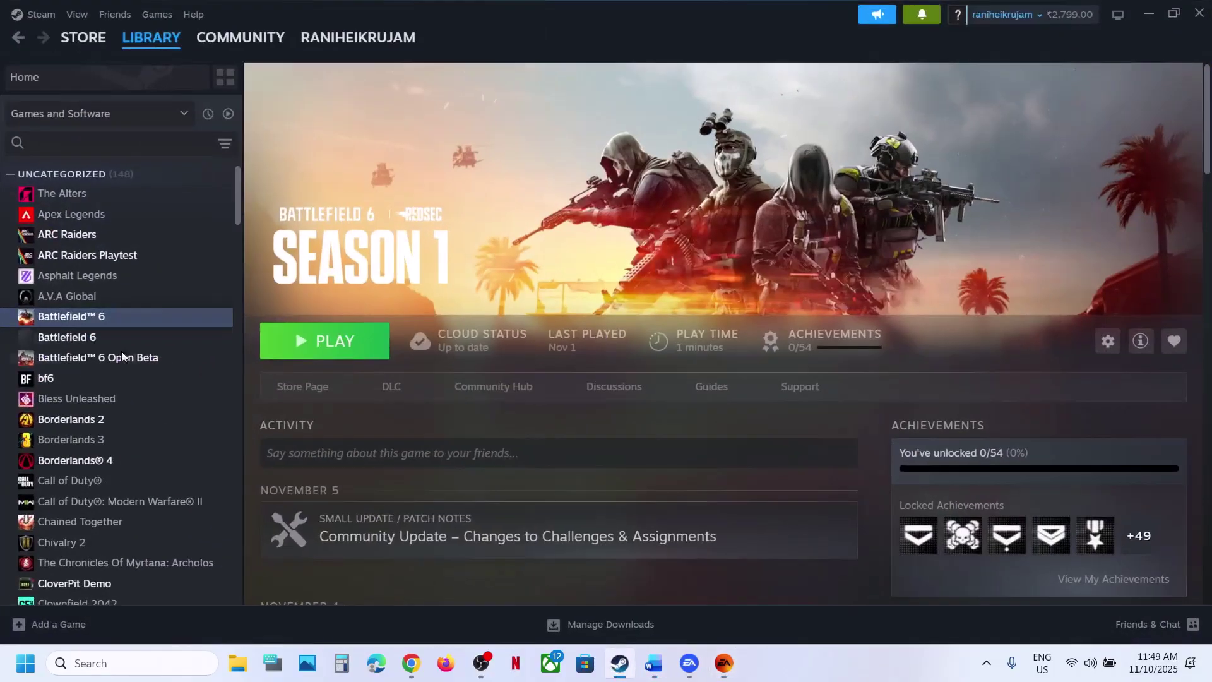
# Set Battlefield 6's Steam language to Deutsch (German) to trigger an update
pyautogui.rightClick(94, 328)
pyautogui.click(133, 442)
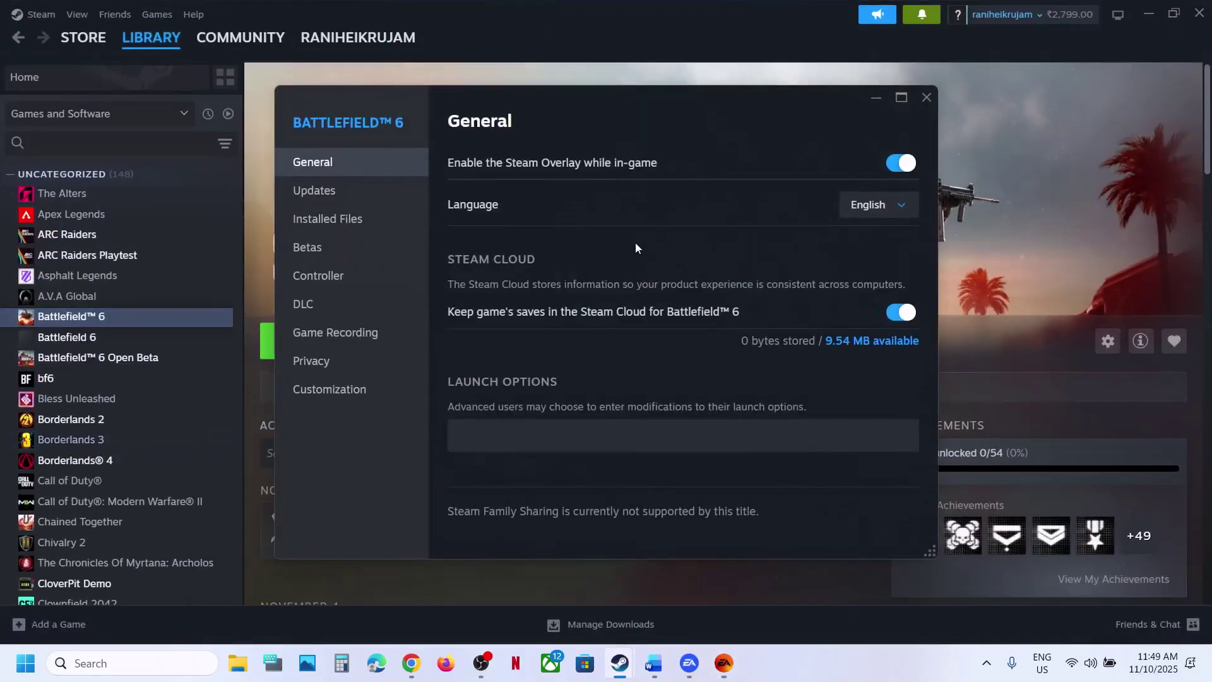
pyautogui.click(884, 206)
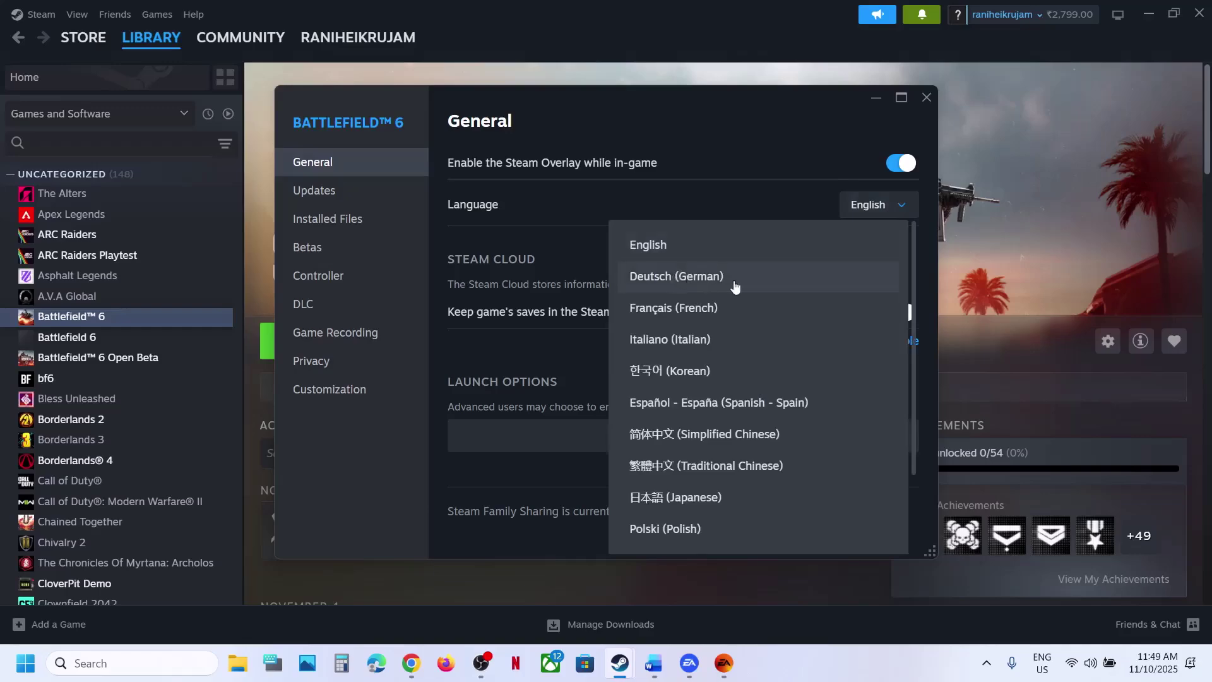
pyautogui.click(695, 278)
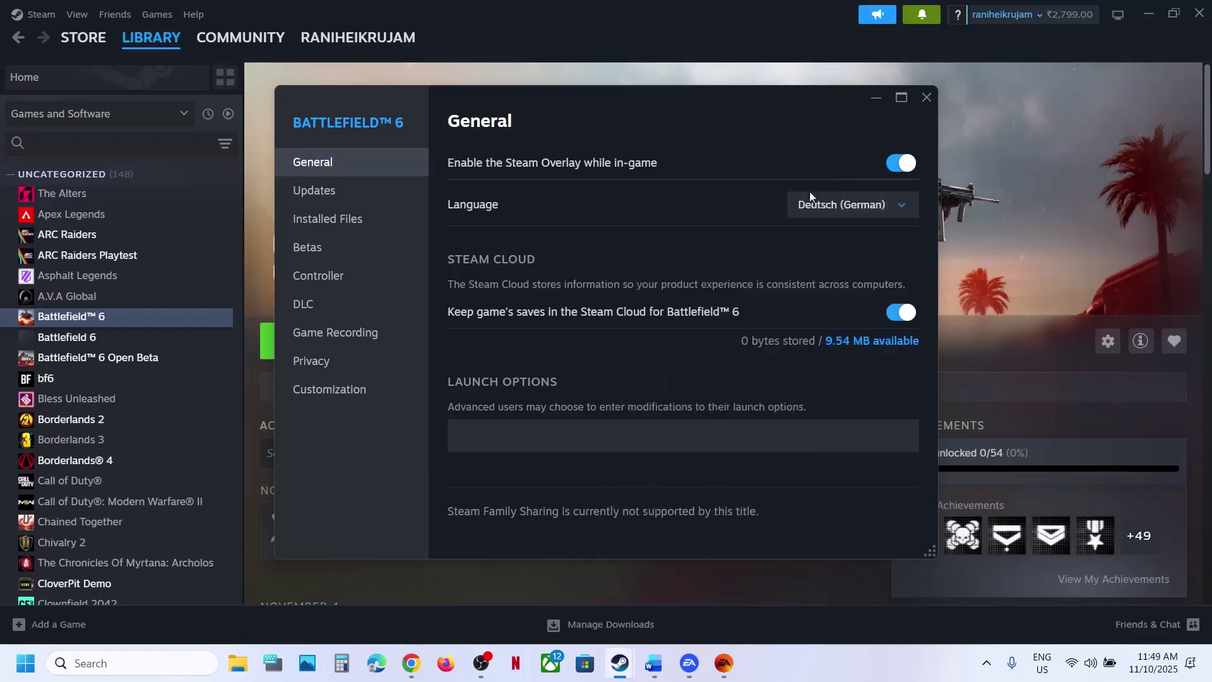
pyautogui.click(926, 99)
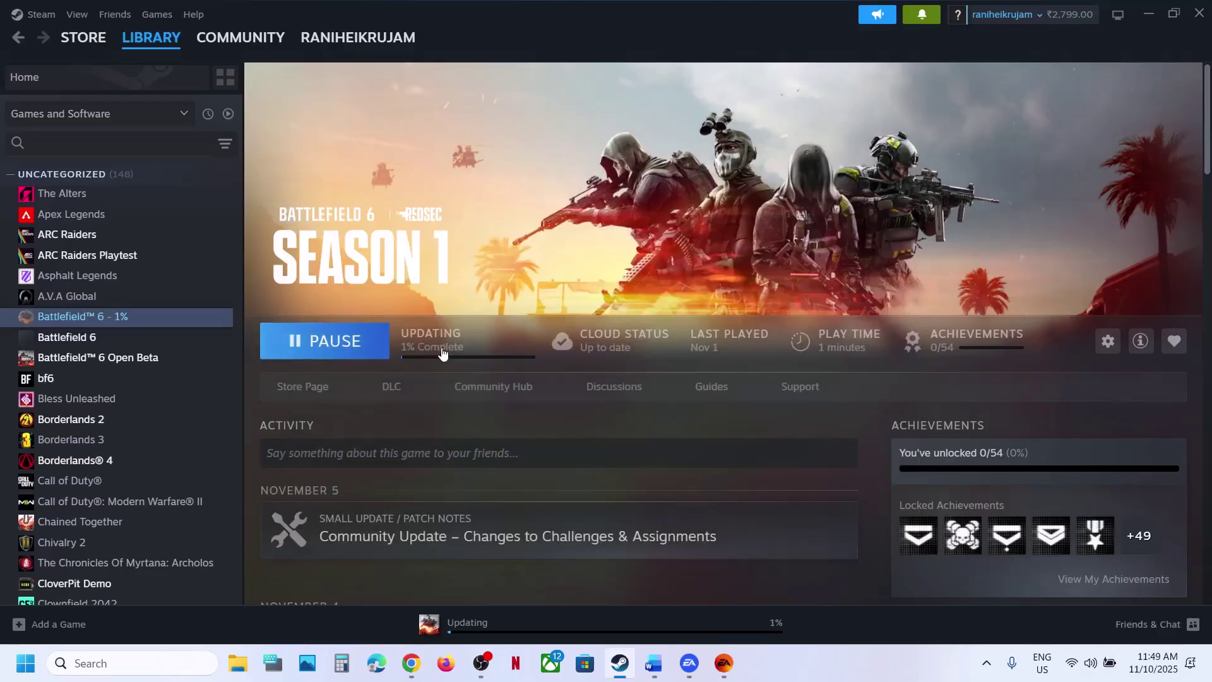
# Set Battlefield 6's language back to English, then switch to the EA app
pyautogui.rightClick(149, 320)
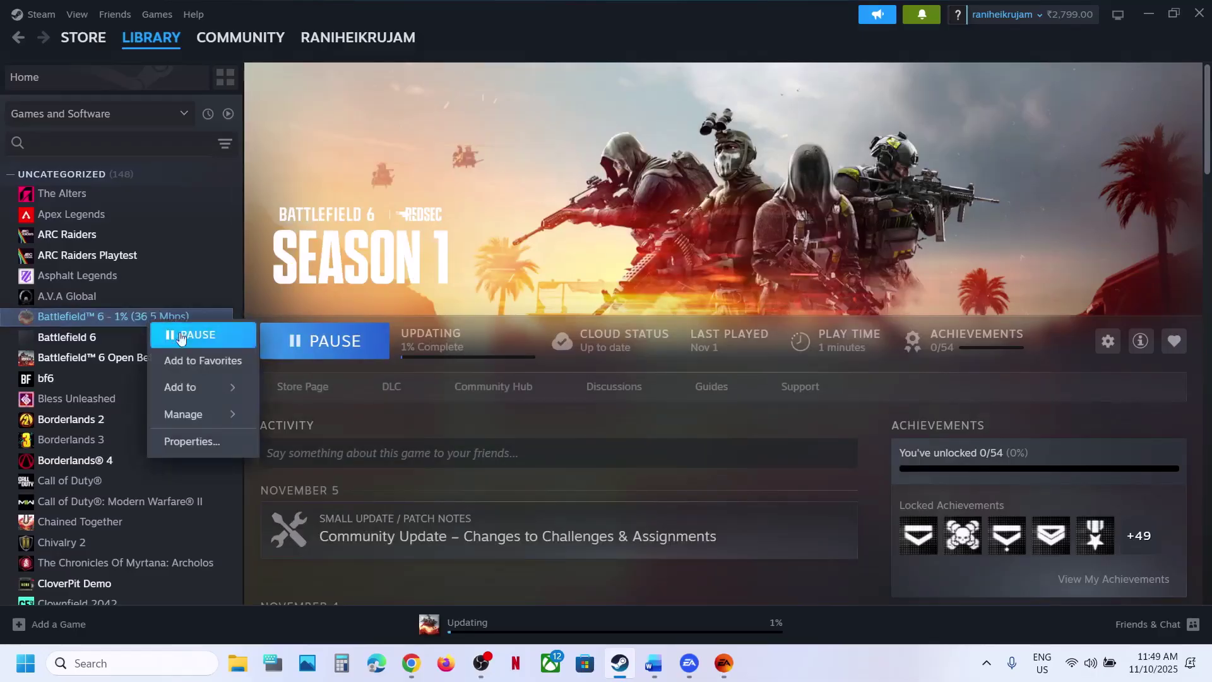
pyautogui.click(207, 443)
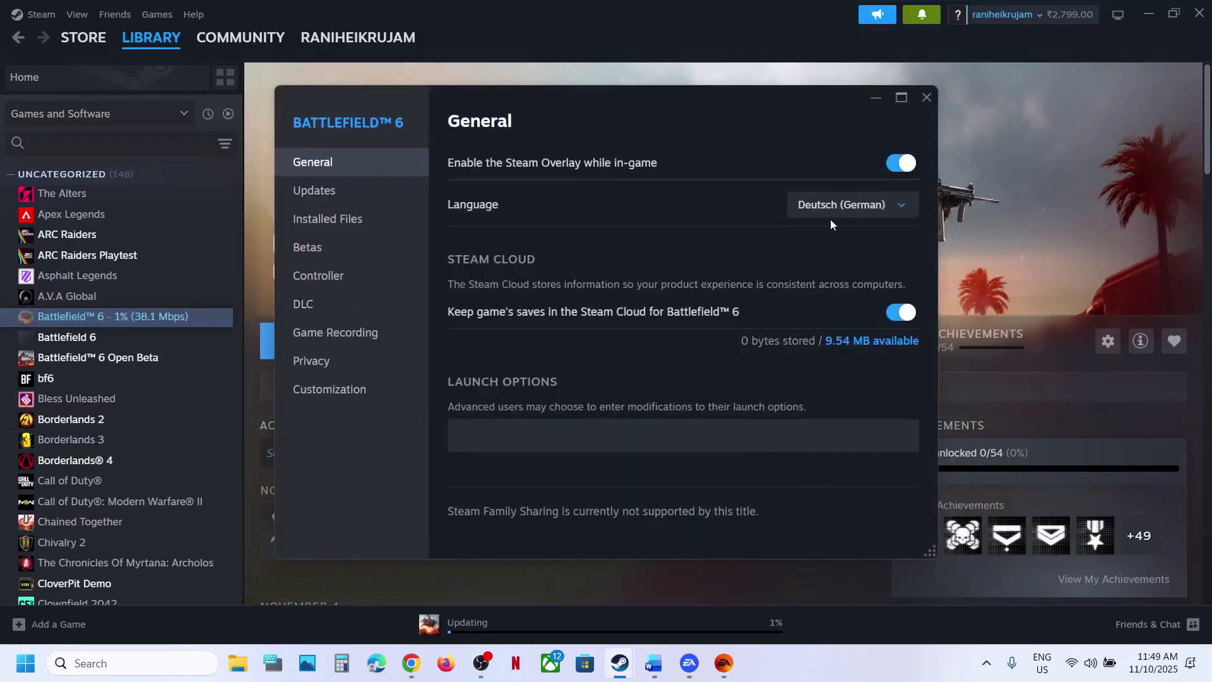
pyautogui.click(832, 205)
pyautogui.click(789, 245)
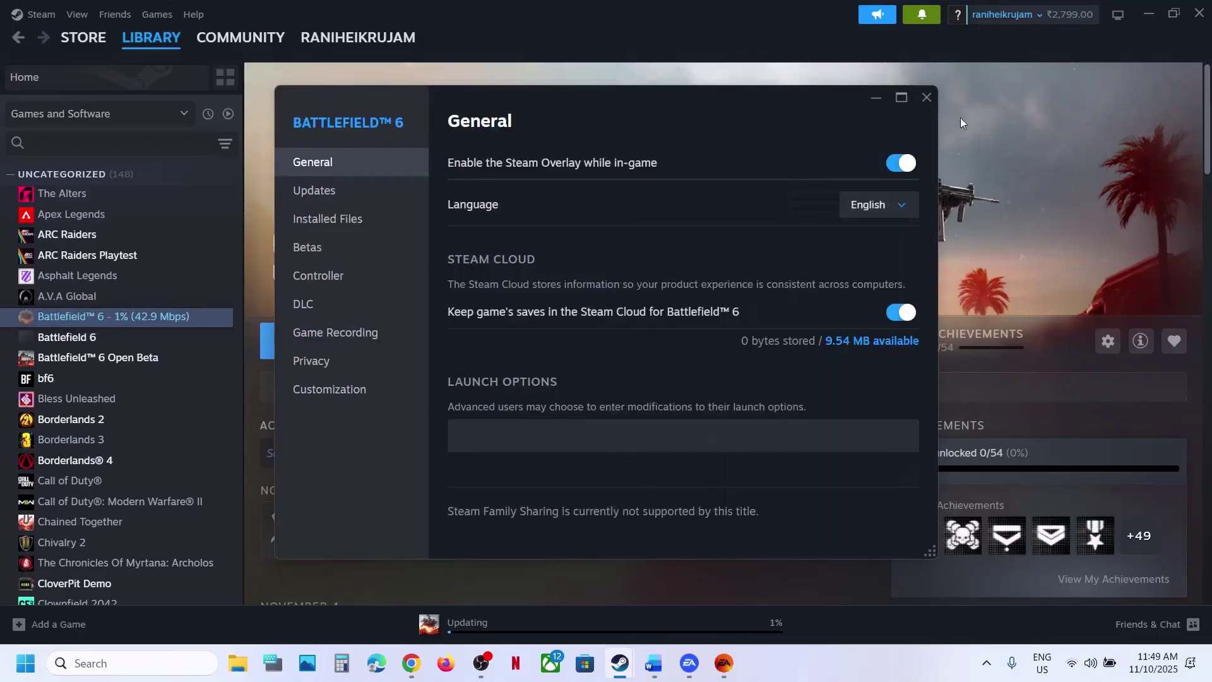
pyautogui.click(925, 100)
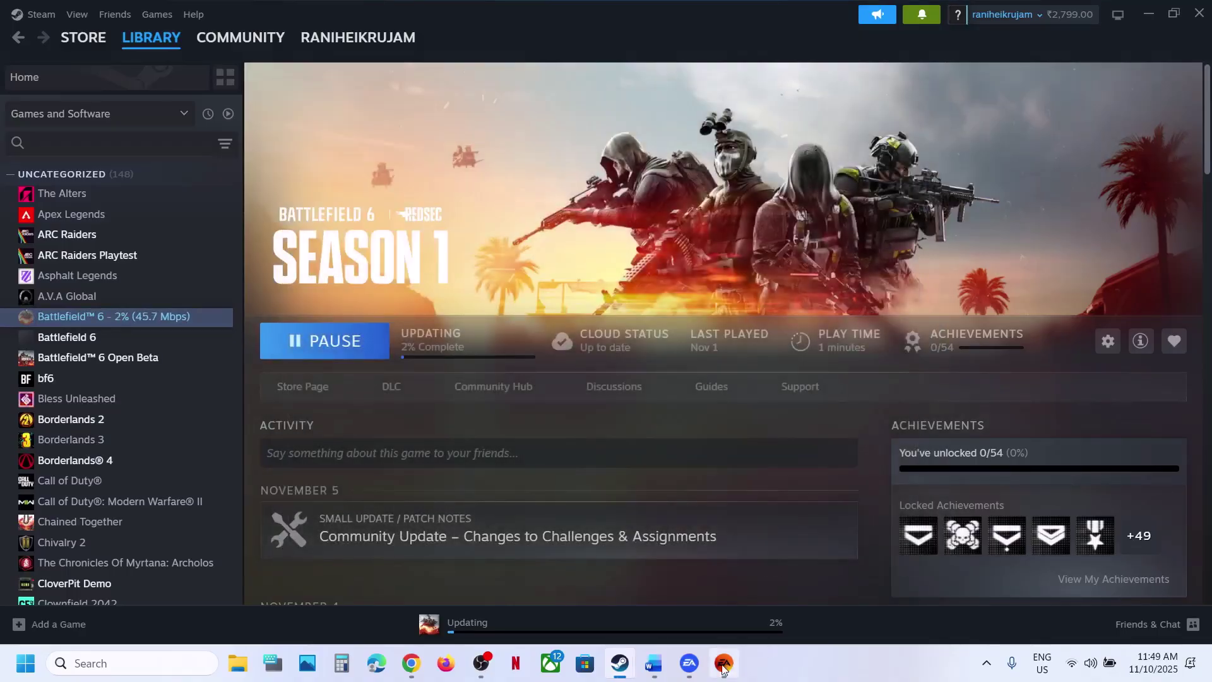
pyautogui.click(722, 667)
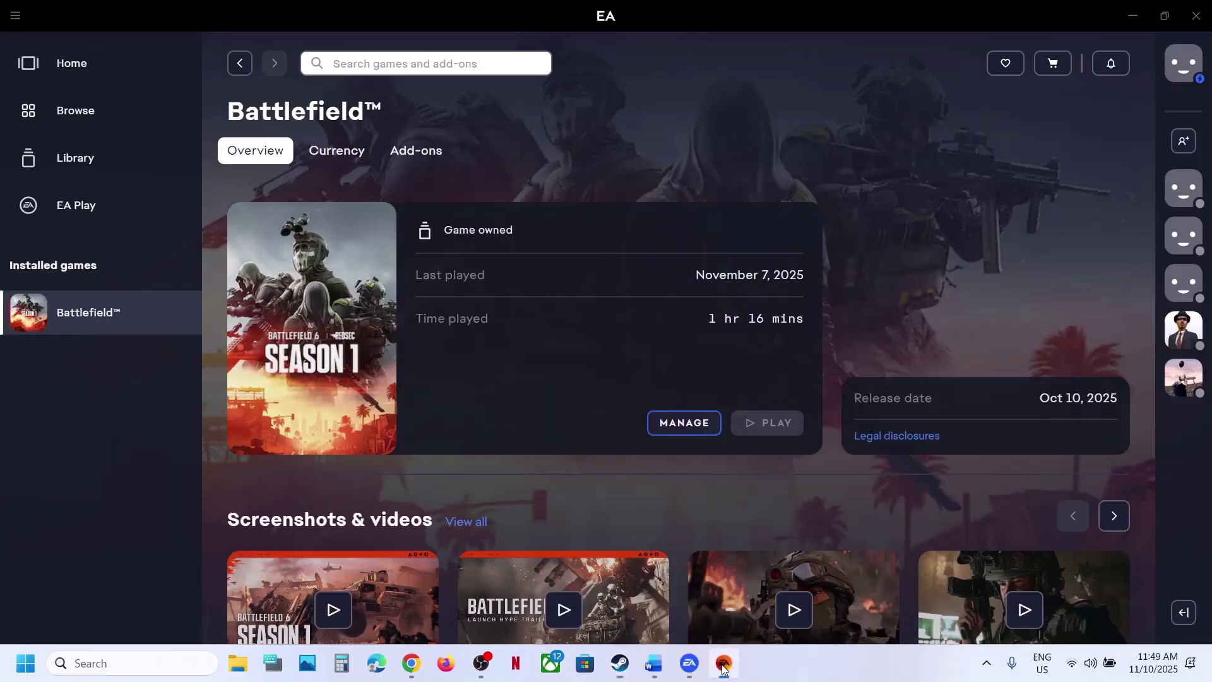
# Change Battlefield's game language to Chinese (Simplified) in its properties and save
pyautogui.click(681, 418)
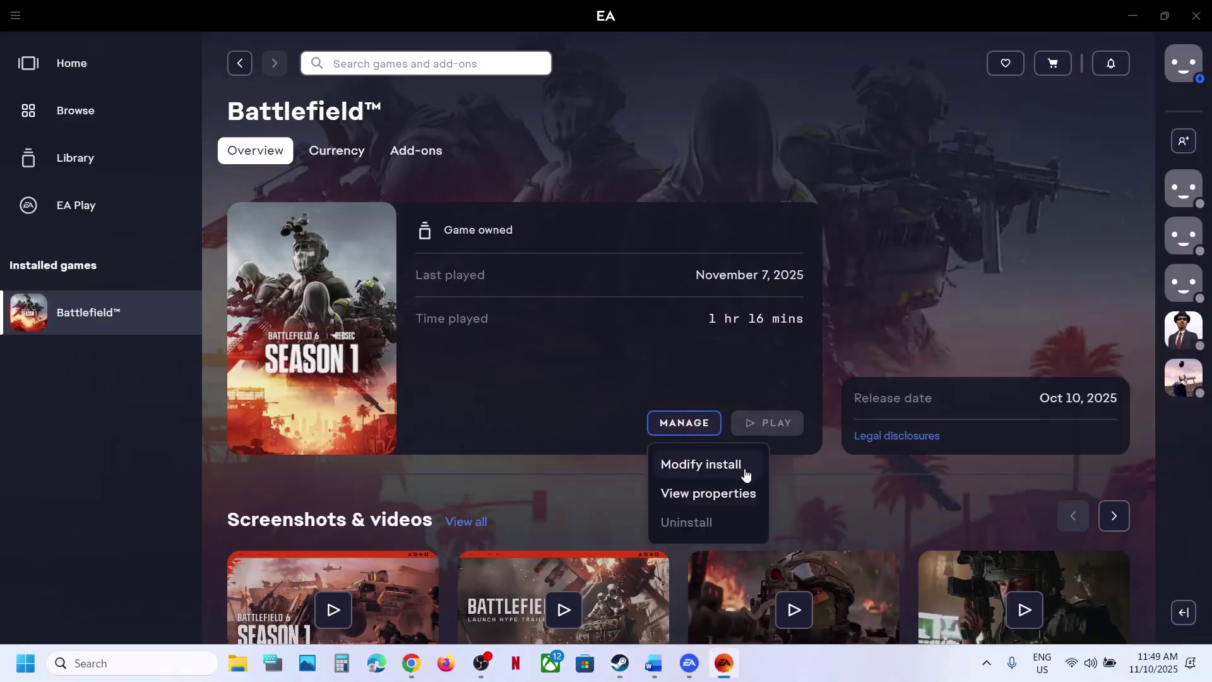
pyautogui.click(708, 491)
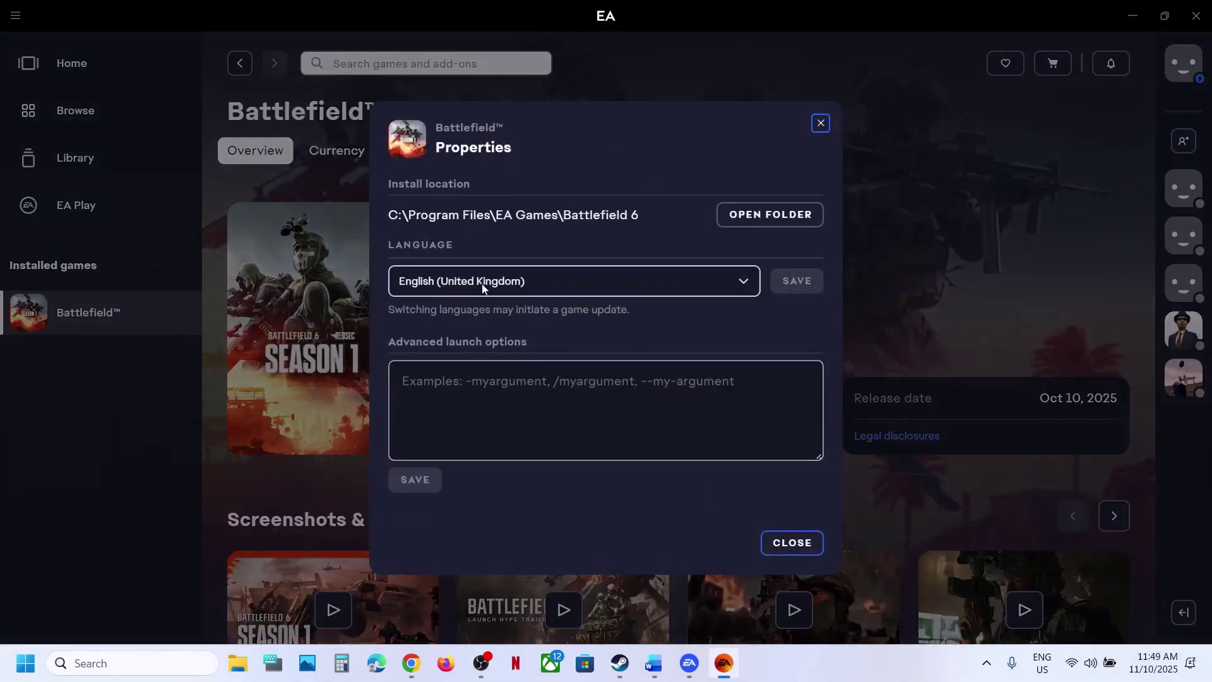
pyautogui.click(480, 282)
pyautogui.click(470, 341)
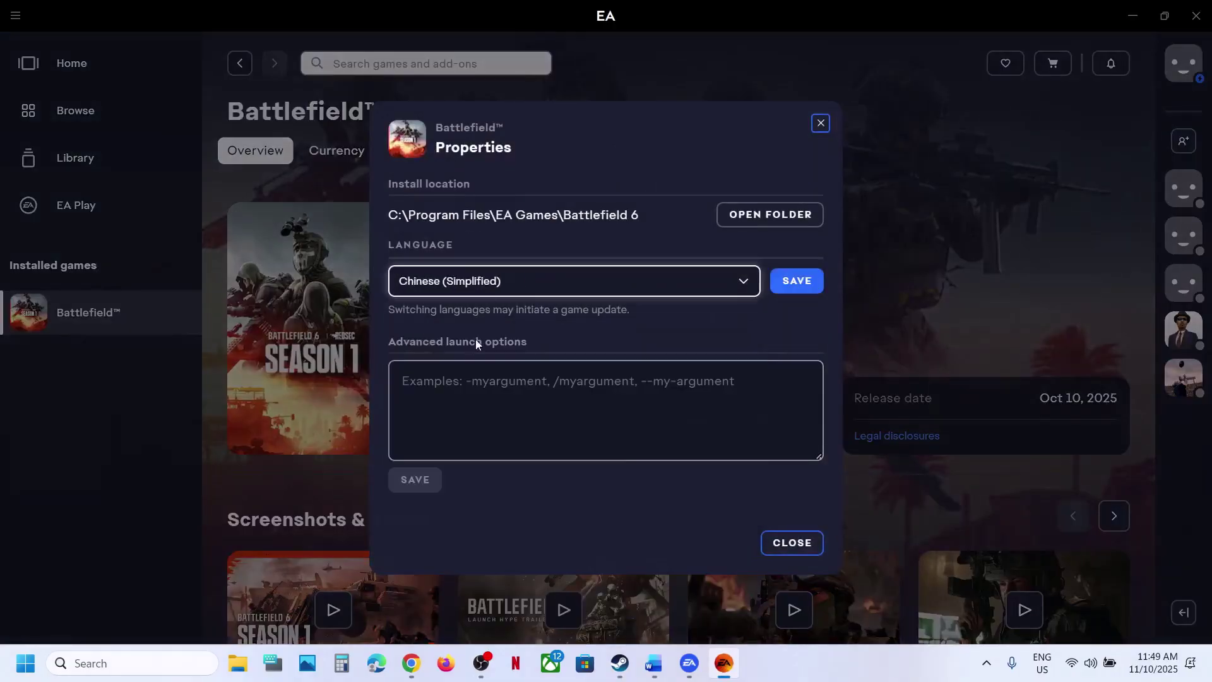
pyautogui.click(796, 284)
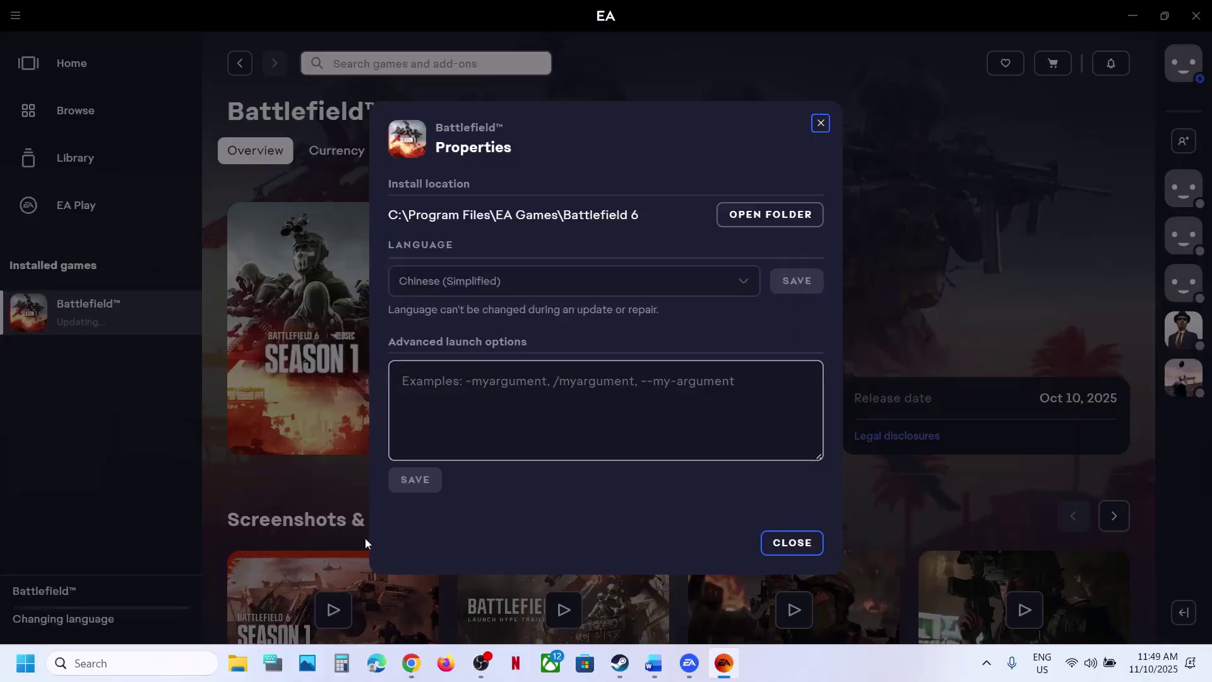
pyautogui.click(807, 543)
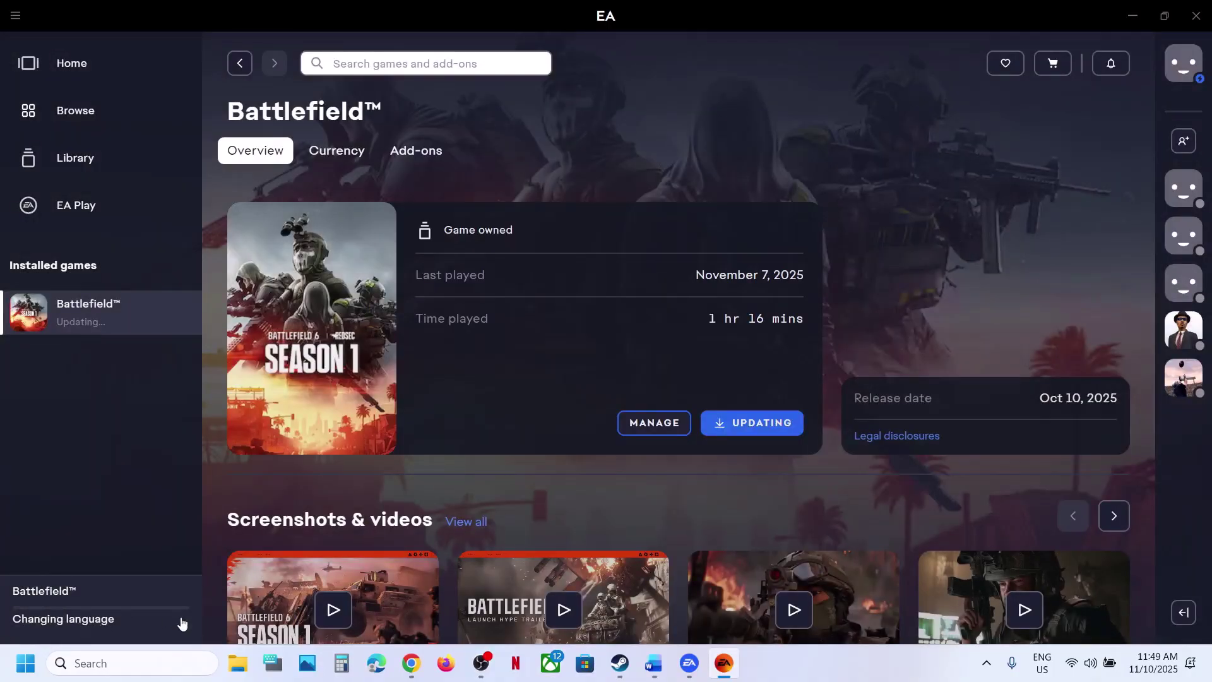
# Recheck Battlefield's language in its properties, then close the black game window
pyautogui.click(653, 424)
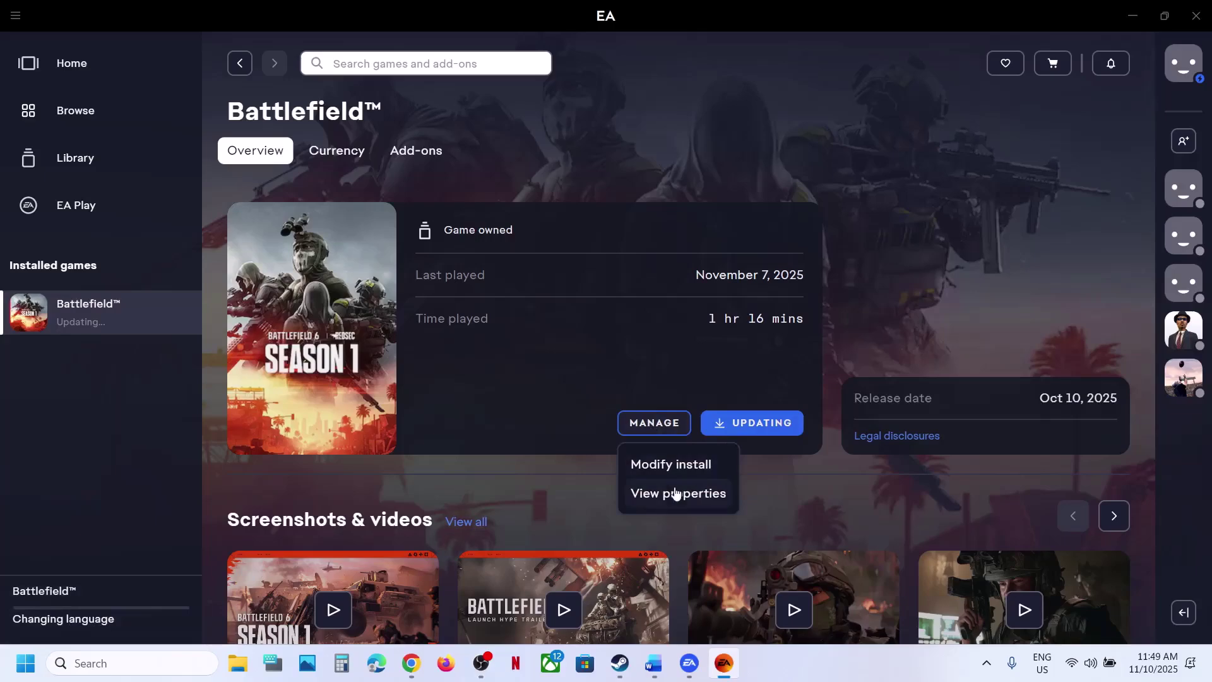
pyautogui.click(433, 419)
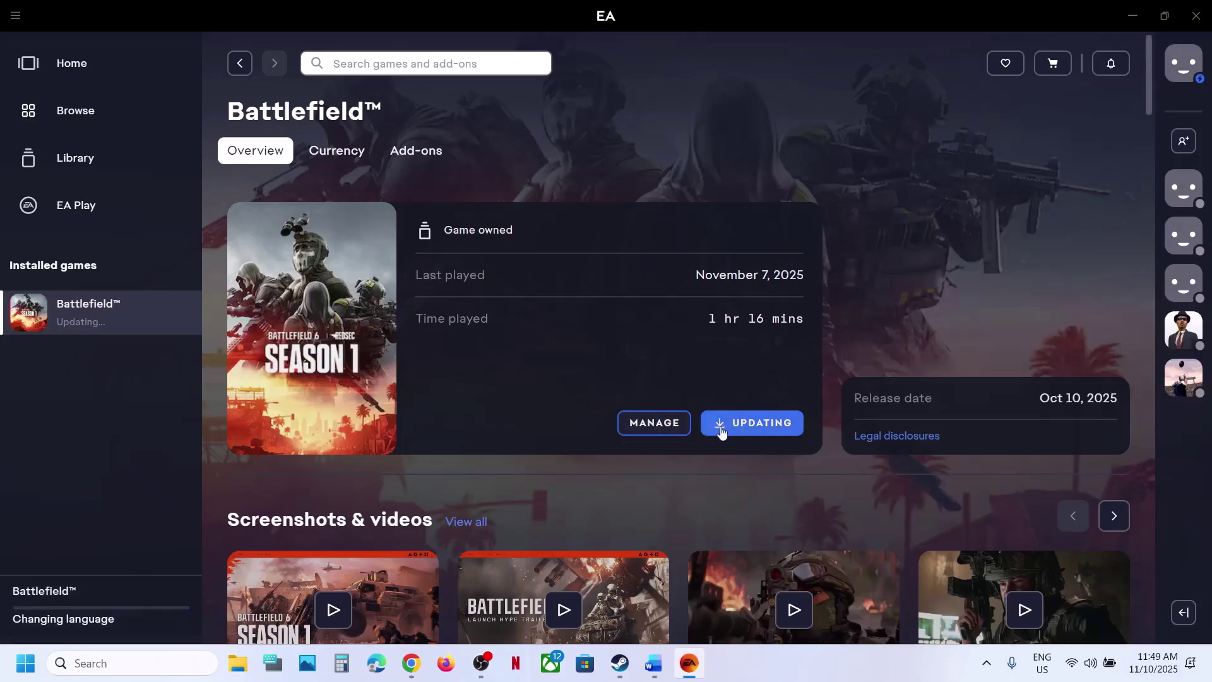
pyautogui.click(669, 428)
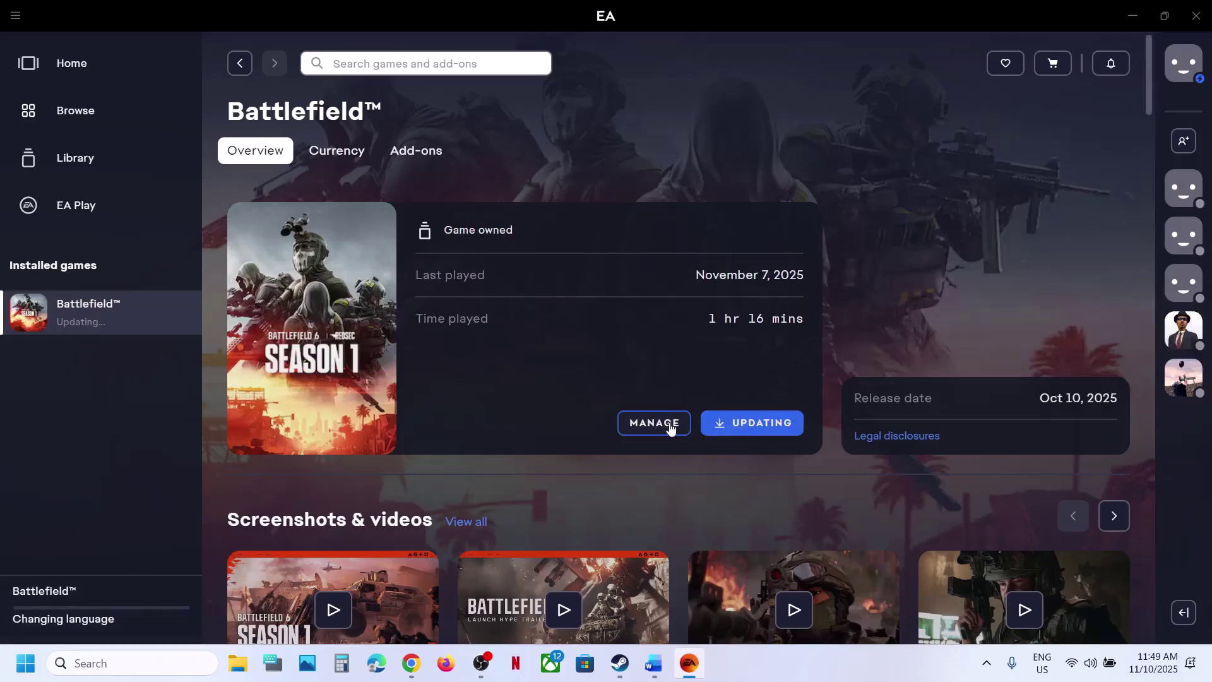
pyautogui.click(656, 493)
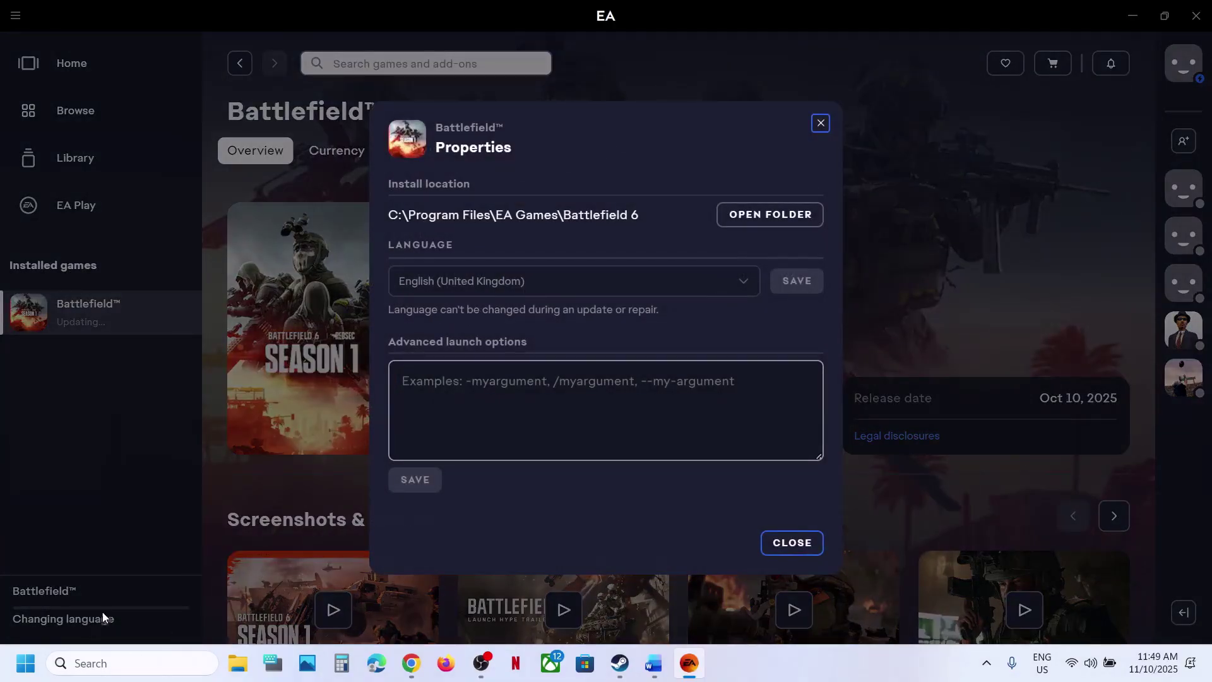
pyautogui.click(792, 543)
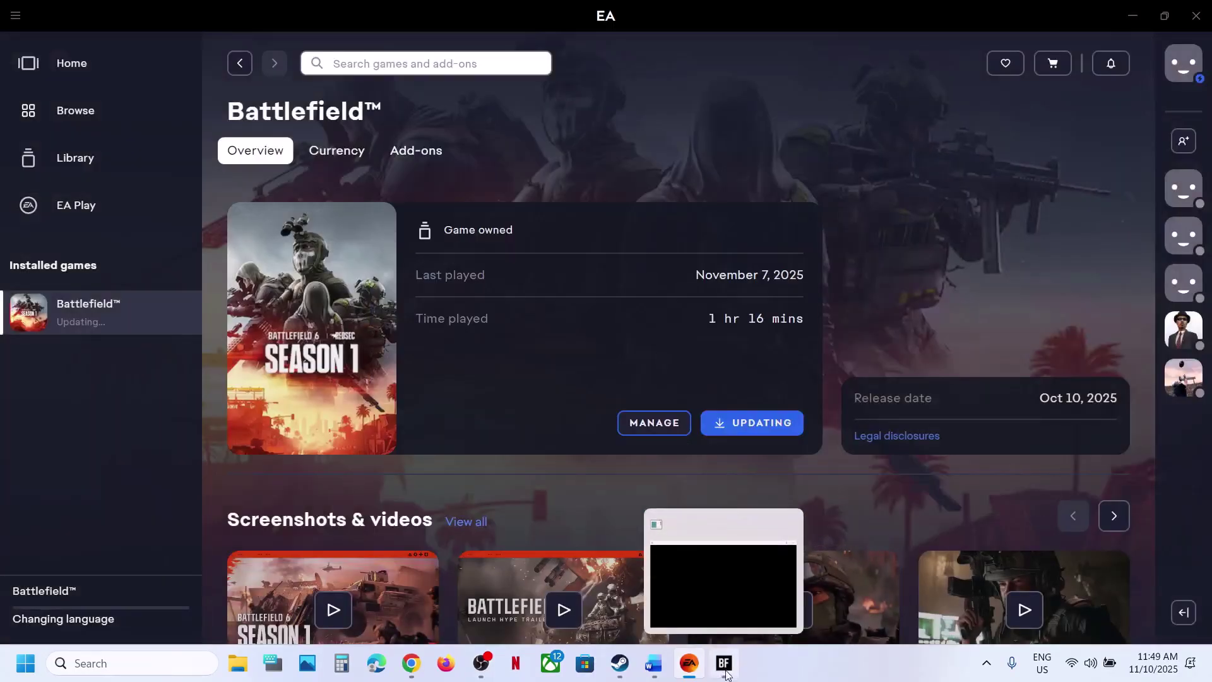
pyautogui.click(724, 662)
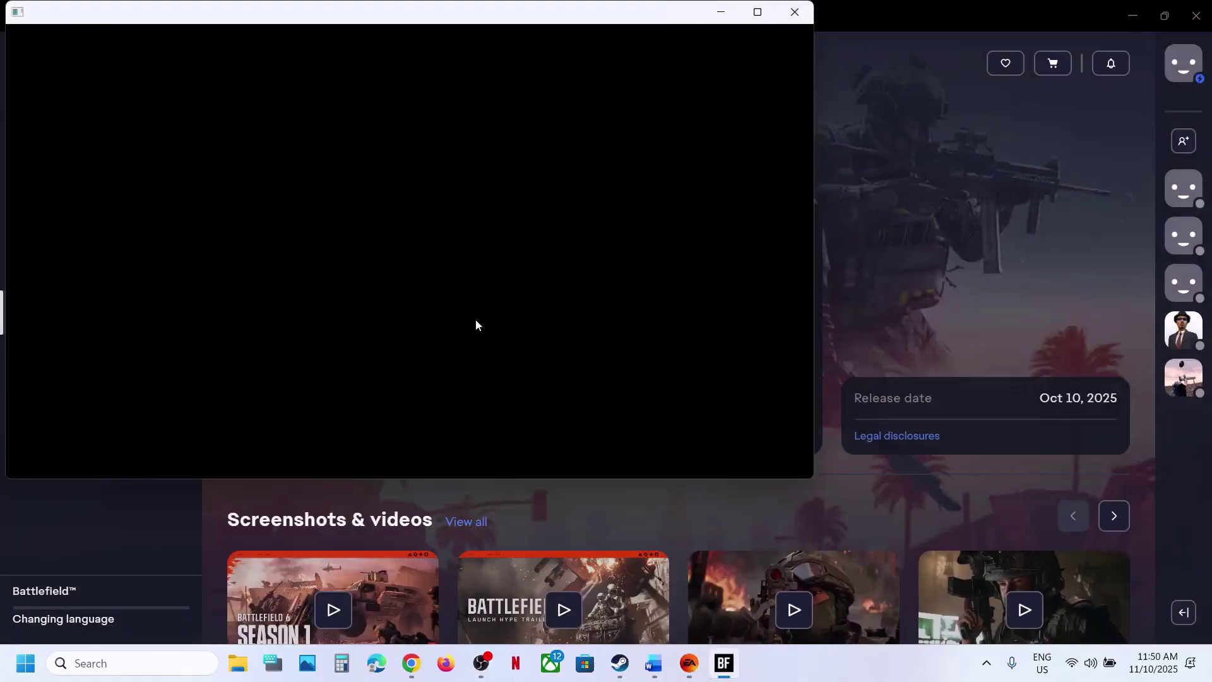
pyautogui.hotkey('alt', 'F4')
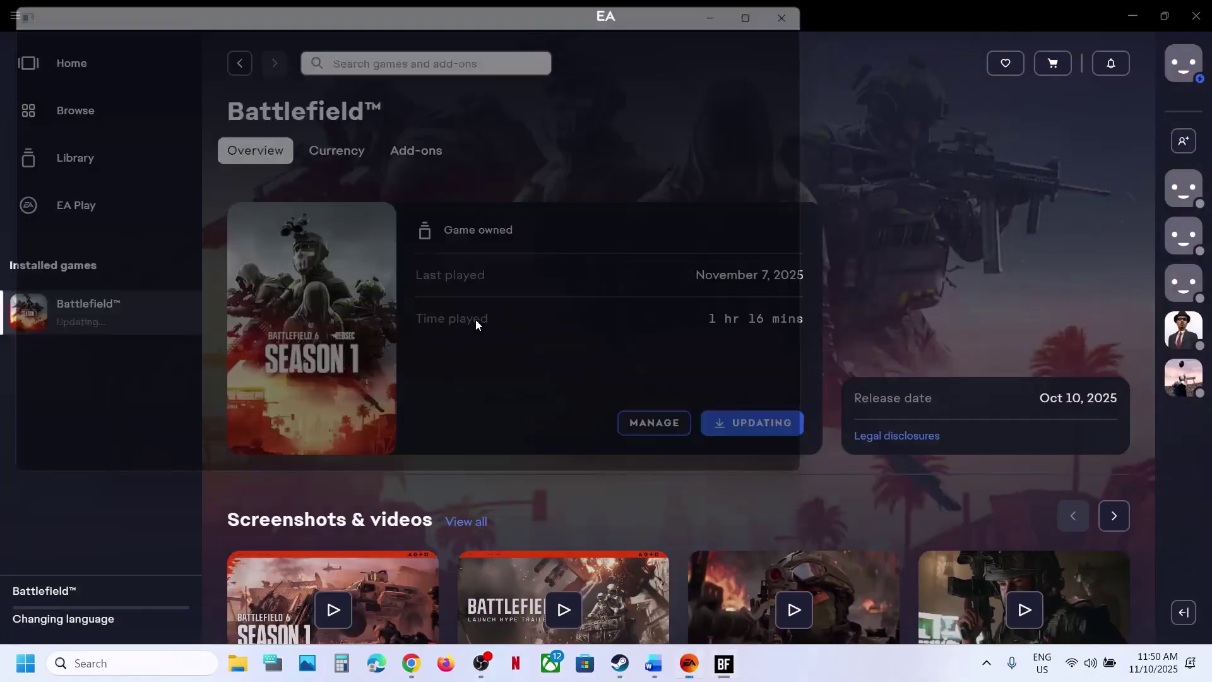
# Copy the phrase 'Exploit Protection' from Step 4 of the Word notes
pyautogui.click(654, 662)
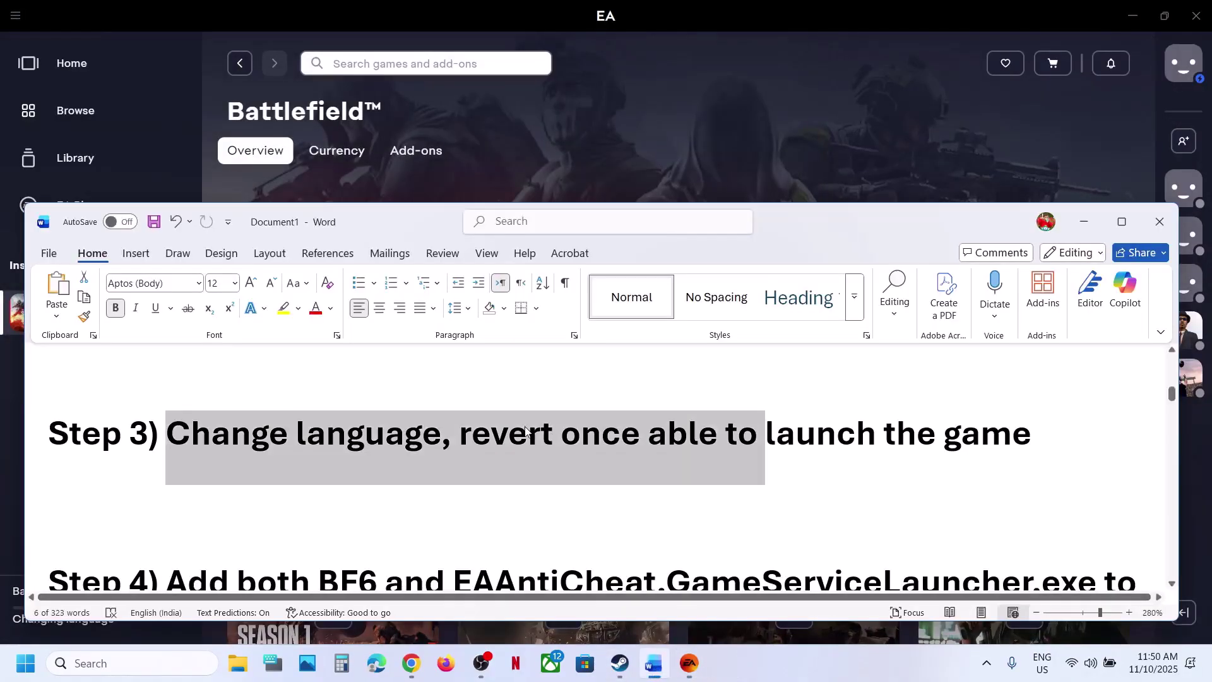
pyautogui.scroll(-3, 526, 427)
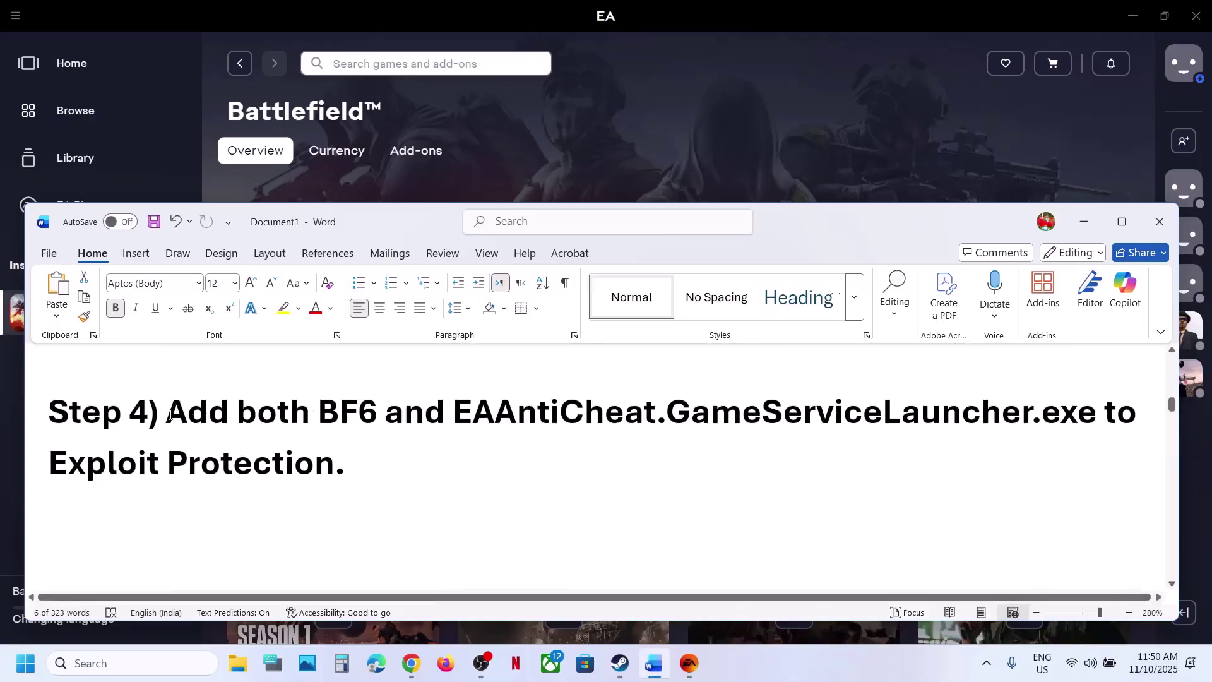
pyautogui.moveTo(170, 415); pyautogui.dragTo(486, 415)
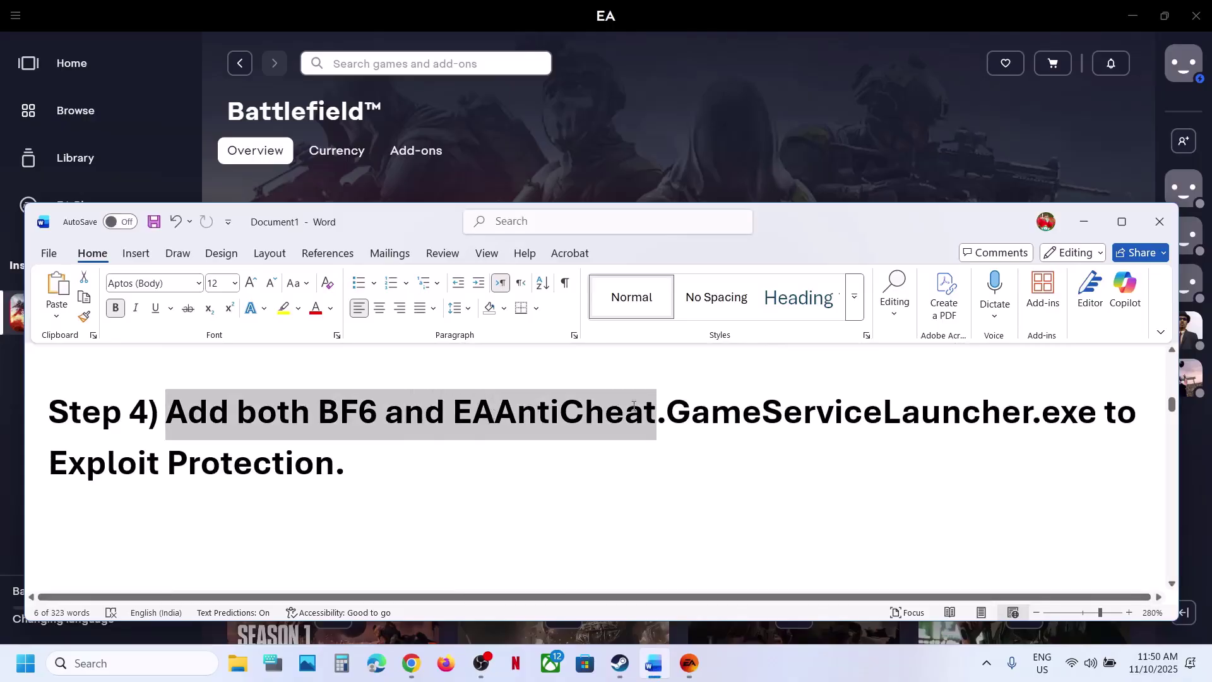
pyautogui.moveTo(633, 407); pyautogui.dragTo(729, 407)
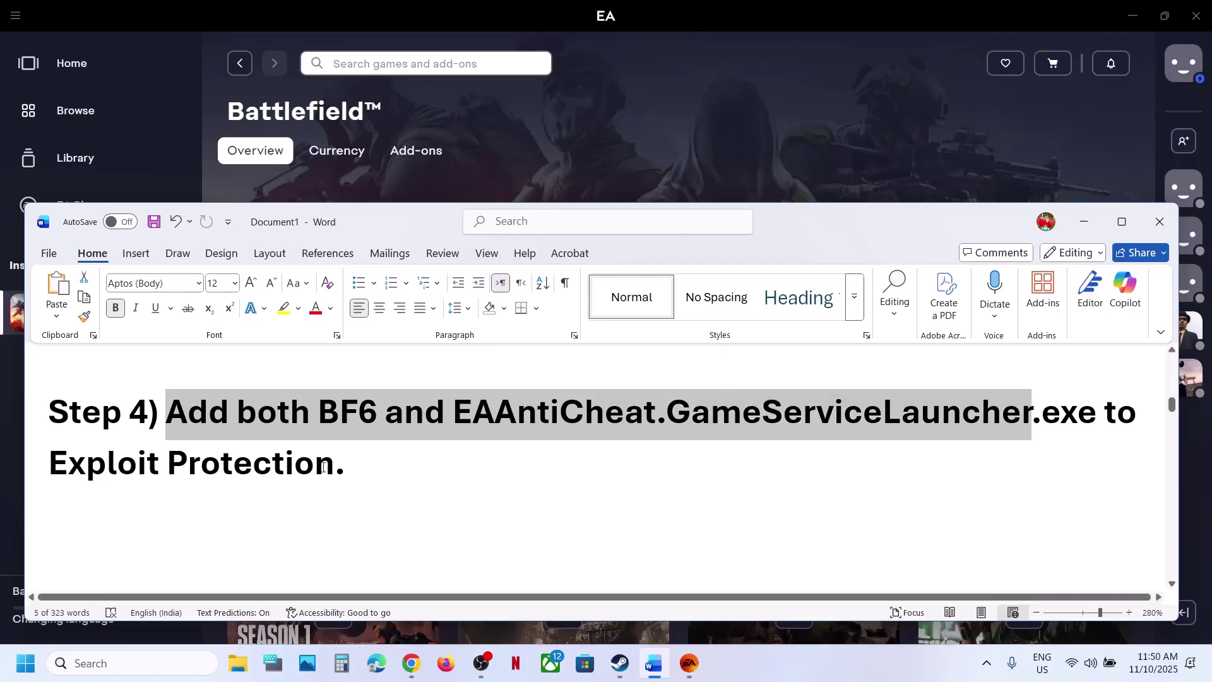
pyautogui.moveTo(330, 463); pyautogui.dragTo(79, 464)
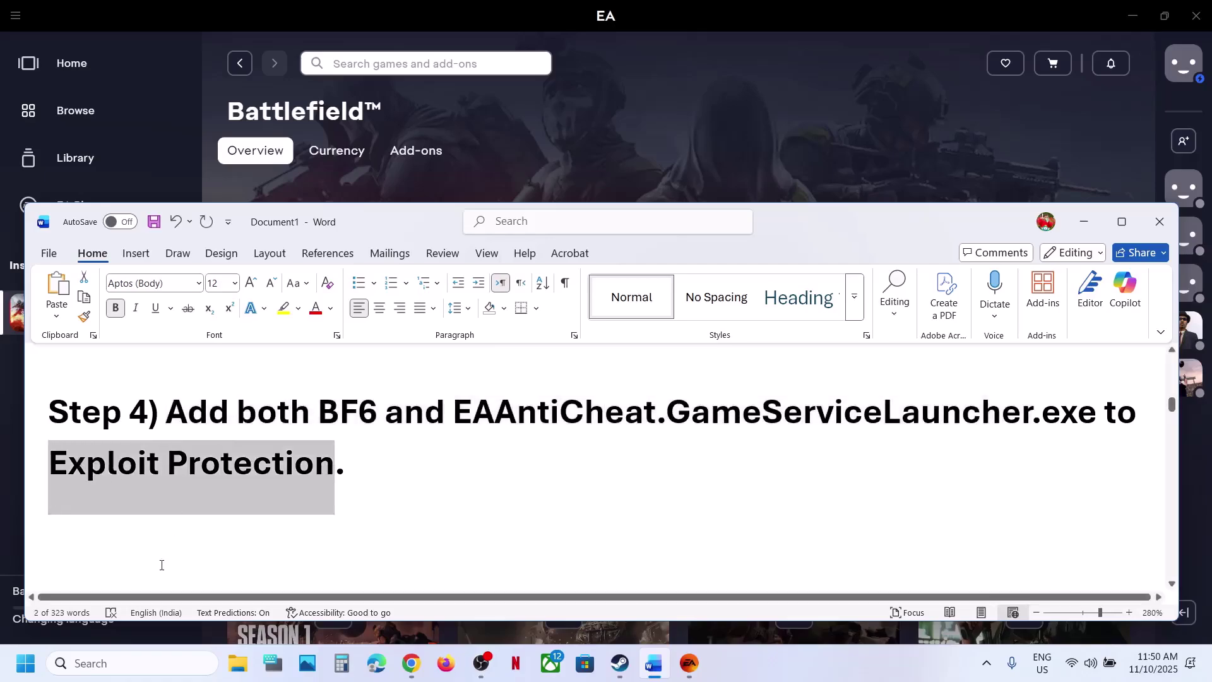
pyautogui.hotkey('ctrl', 'c')
# Search Windows for Exploit protection and open its Program settings
pyautogui.click(118, 663)
pyautogui.hotkey('ctrl', 'v')
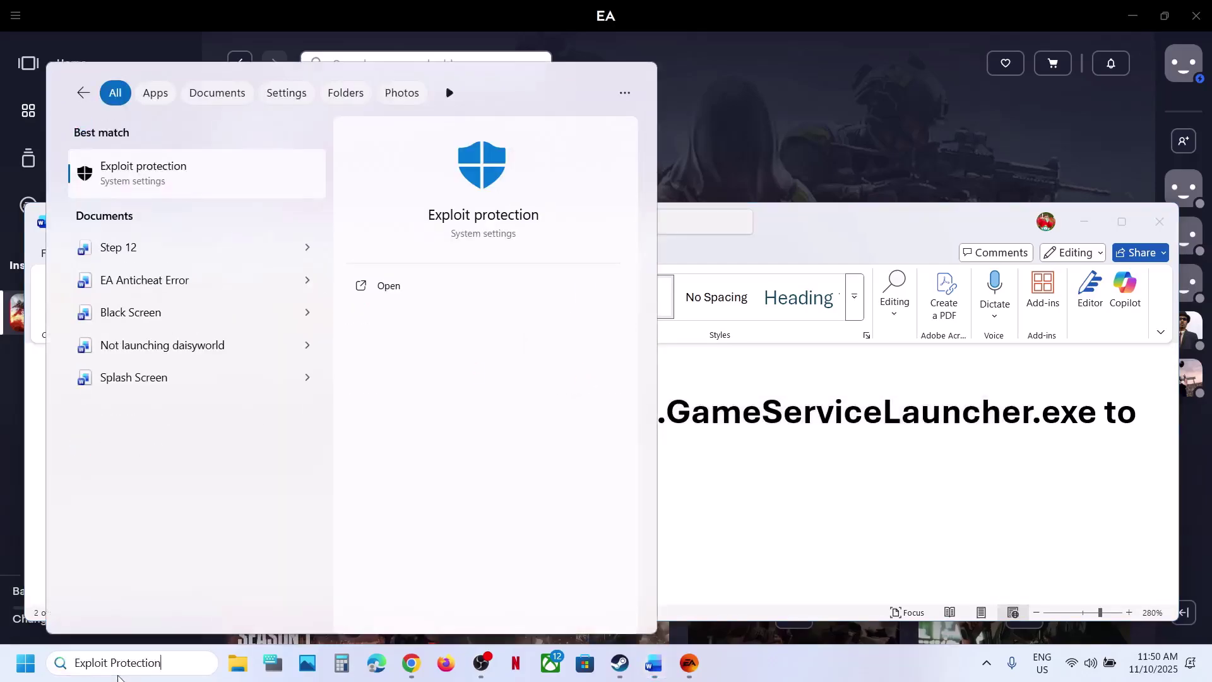
pyautogui.click(176, 179)
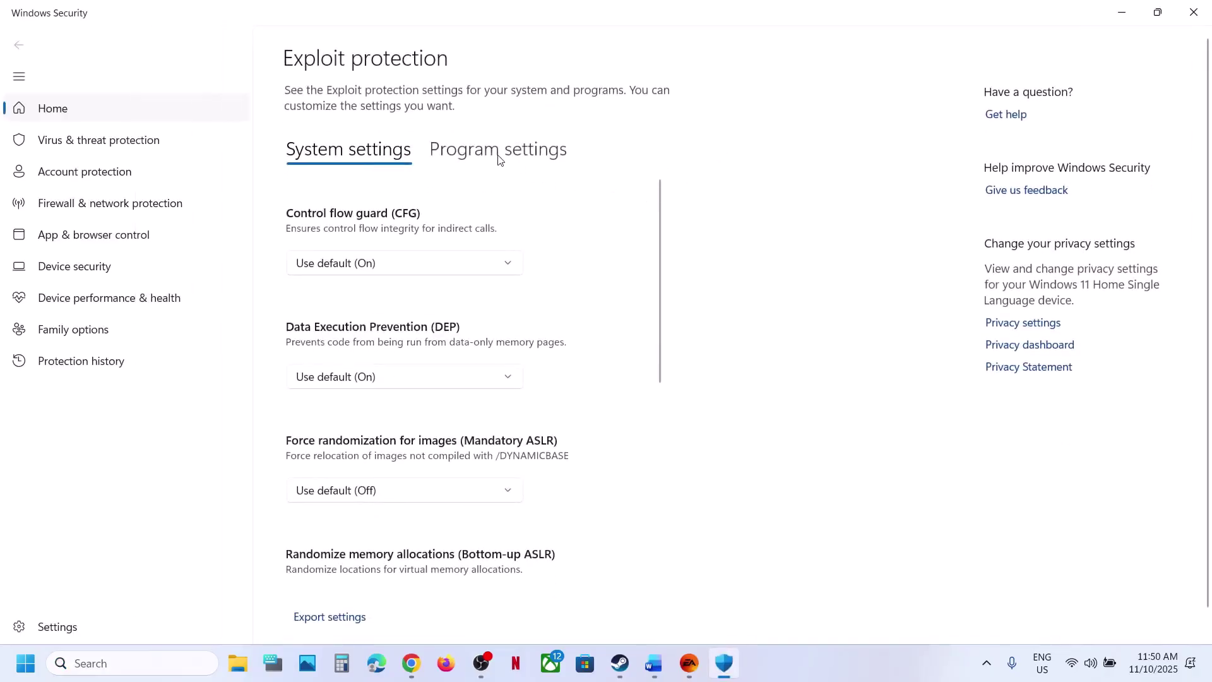
pyautogui.click(471, 158)
# Add steamapps\common\Battlefield 6\bf6.exe by exact file path to the customized programs
pyautogui.click(310, 221)
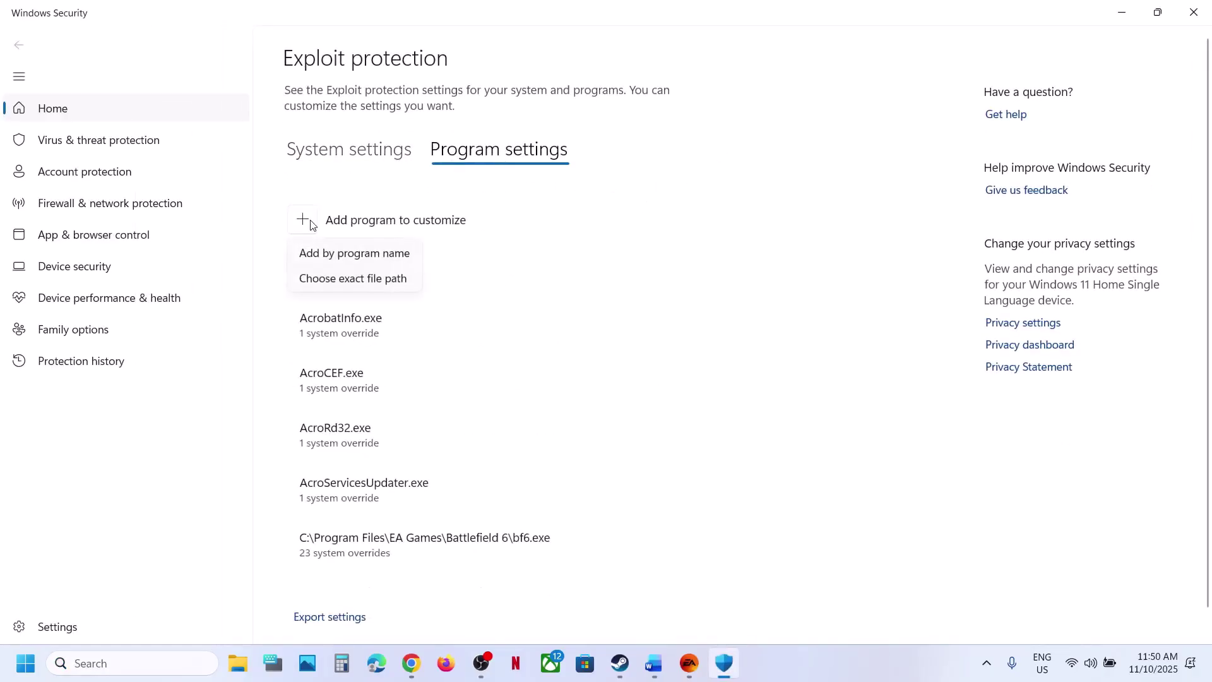
pyautogui.click(318, 285)
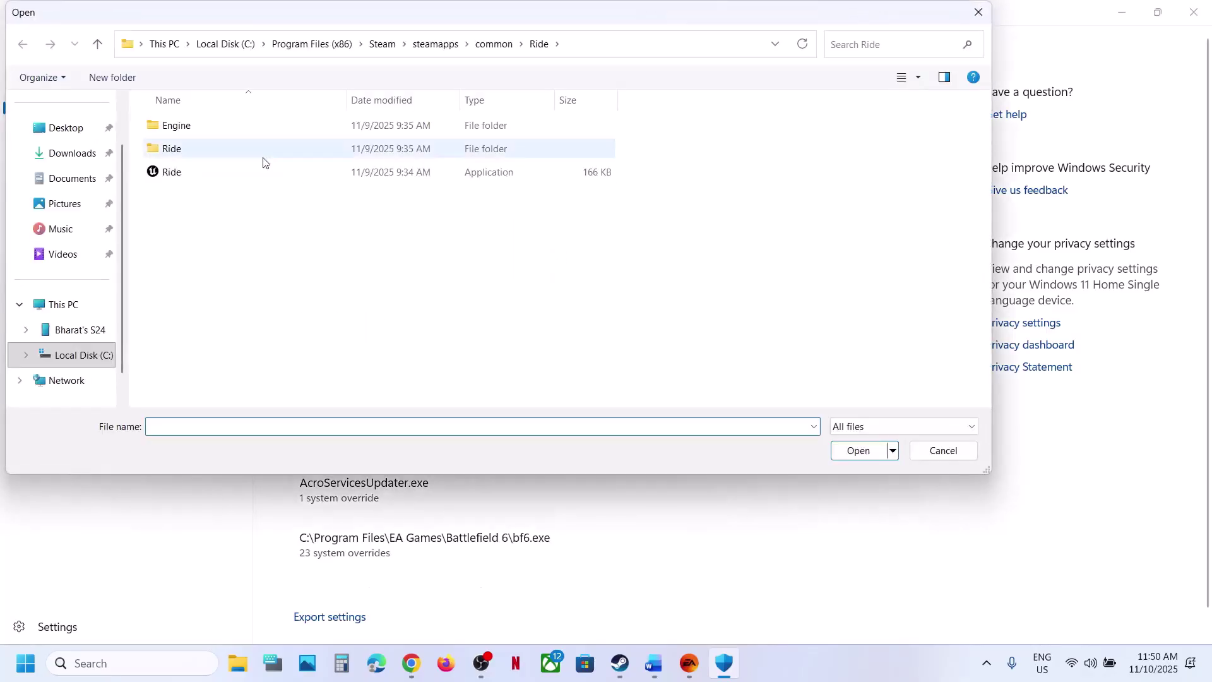
pyautogui.click(487, 45)
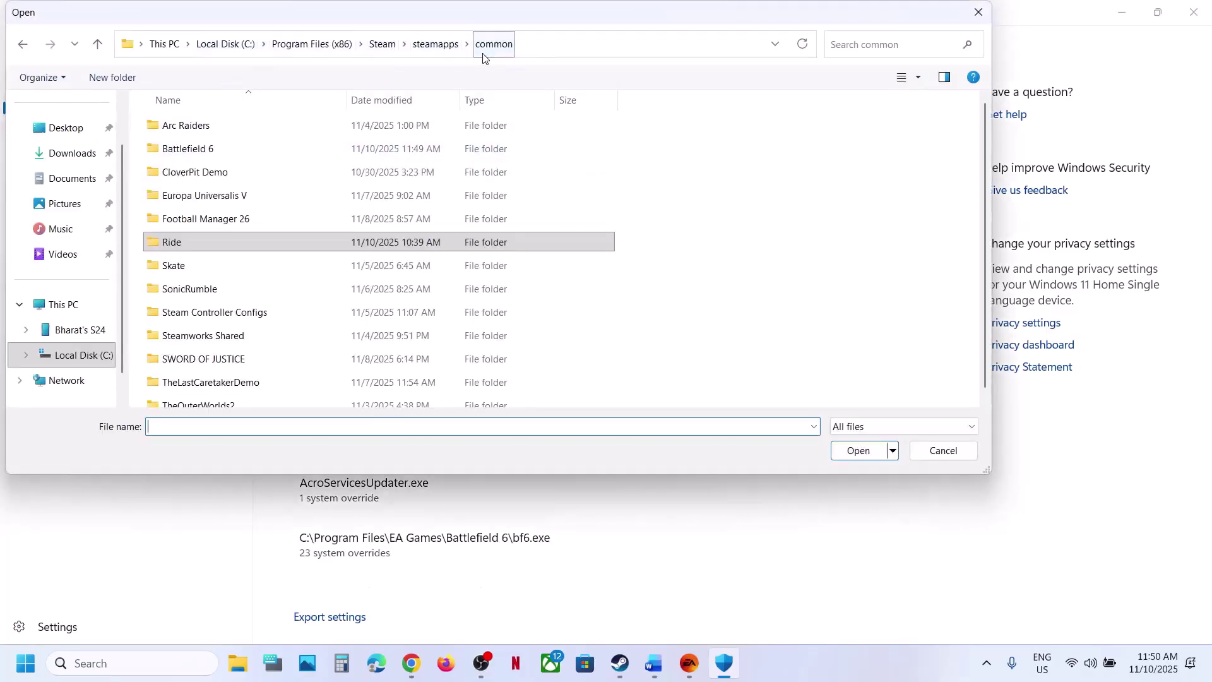
pyautogui.doubleClick(197, 147)
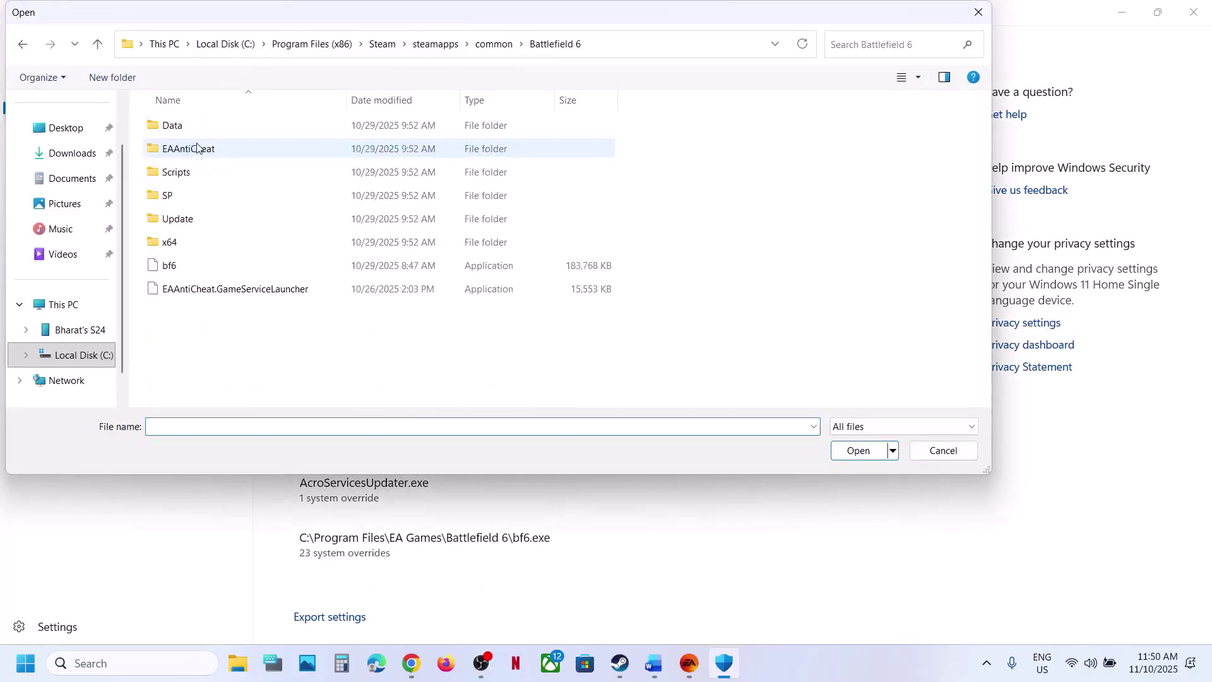
pyautogui.click(175, 265)
pyautogui.click(858, 451)
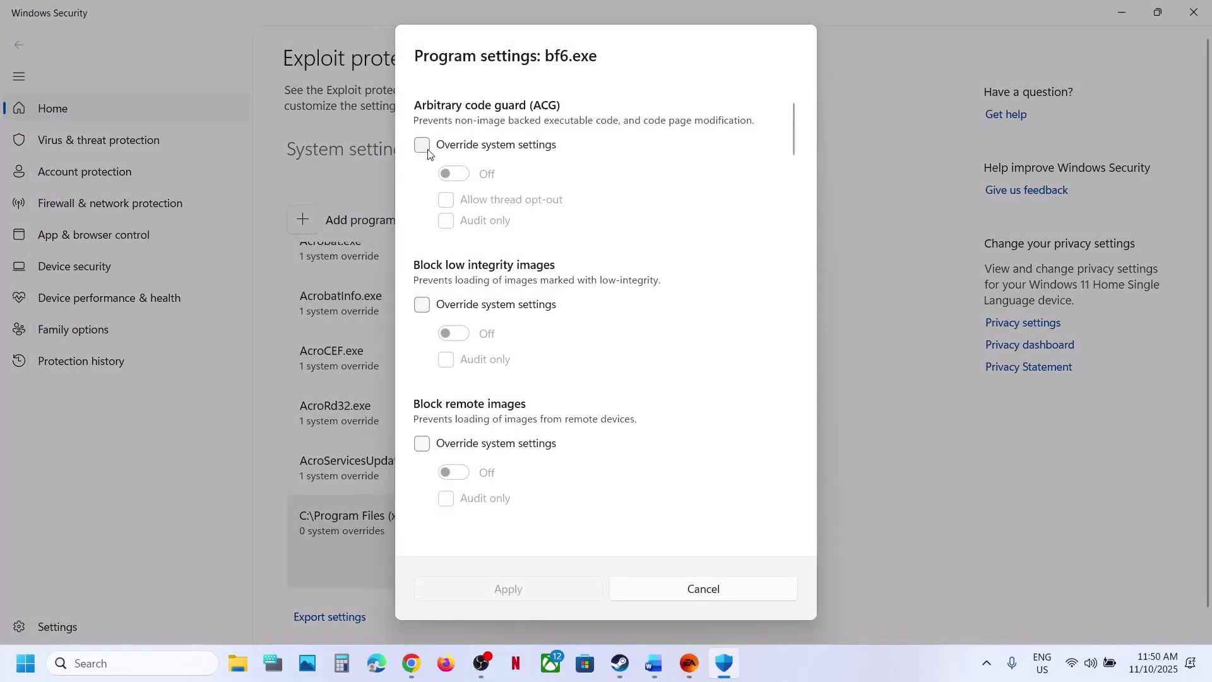
# Override Arbitrary code guard, Block low integrity images, Block remote images and Block untrusted fonts
pyautogui.click(422, 145)
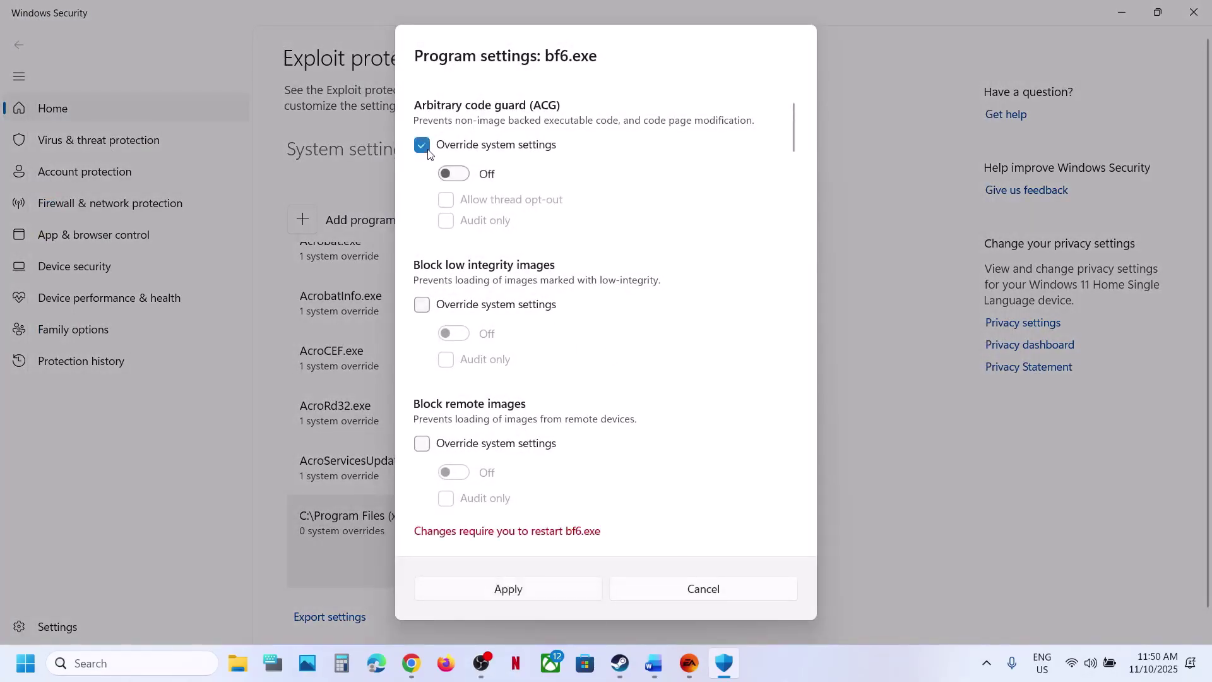
pyautogui.click(422, 305)
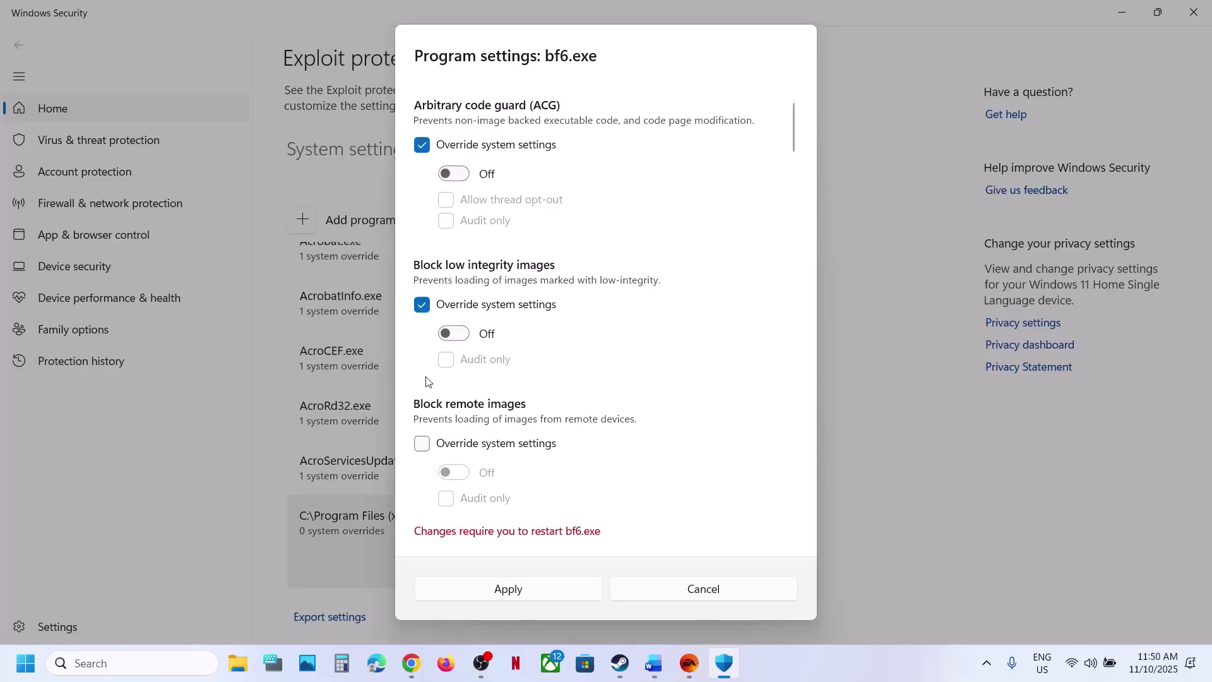
pyautogui.click(422, 443)
pyautogui.scroll(-2, 424, 436)
pyautogui.click(421, 447)
pyautogui.scroll(-1, 420, 449)
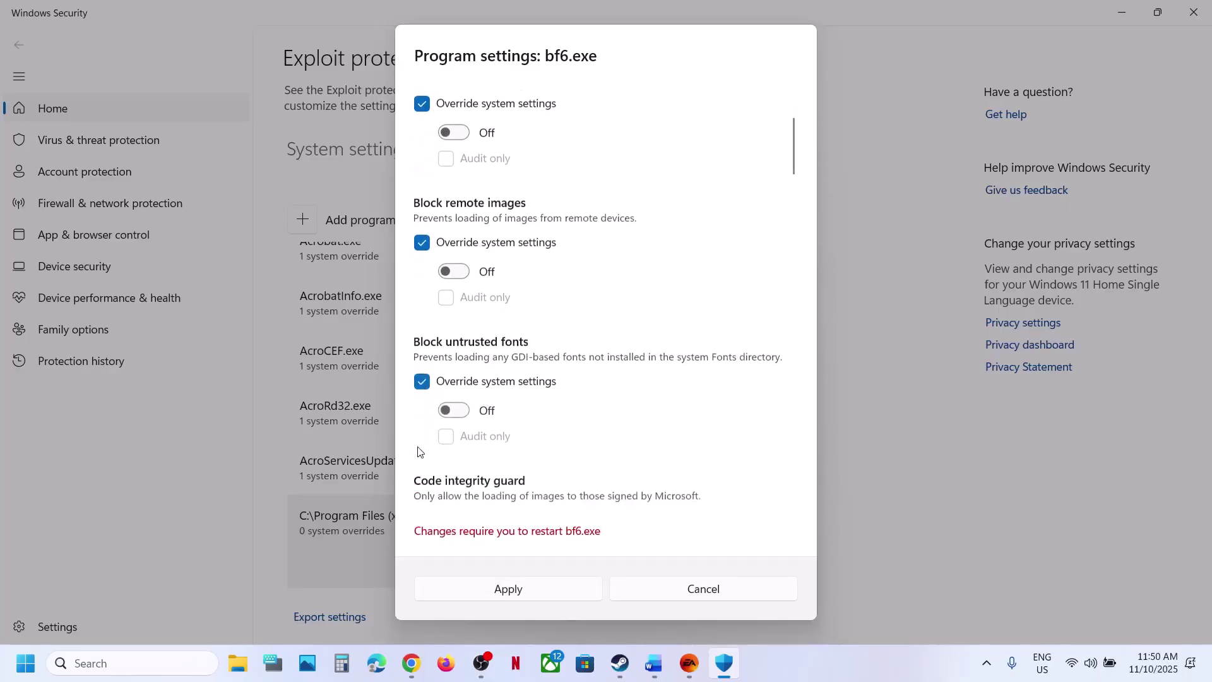
pyautogui.click(454, 410)
pyautogui.click(453, 410)
# Override Code integrity guard, and override and turn off CFG and DEP
pyautogui.scroll(-2, 452, 414)
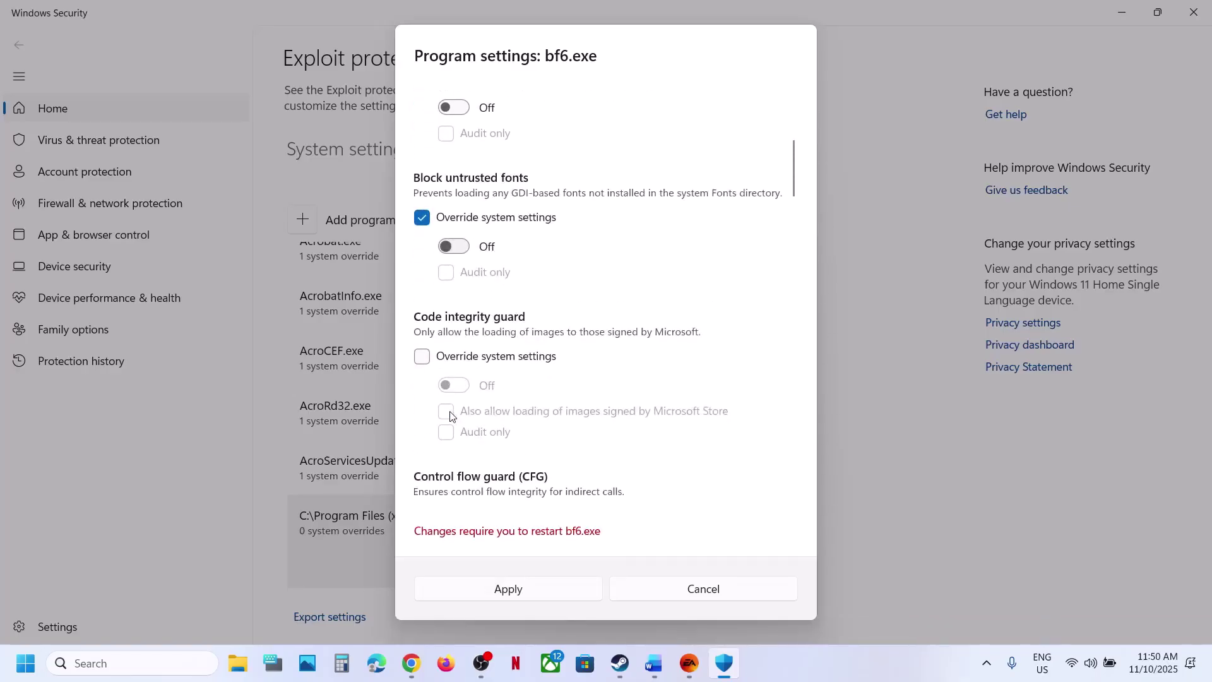
pyautogui.click(422, 352)
pyautogui.scroll(-1, 434, 373)
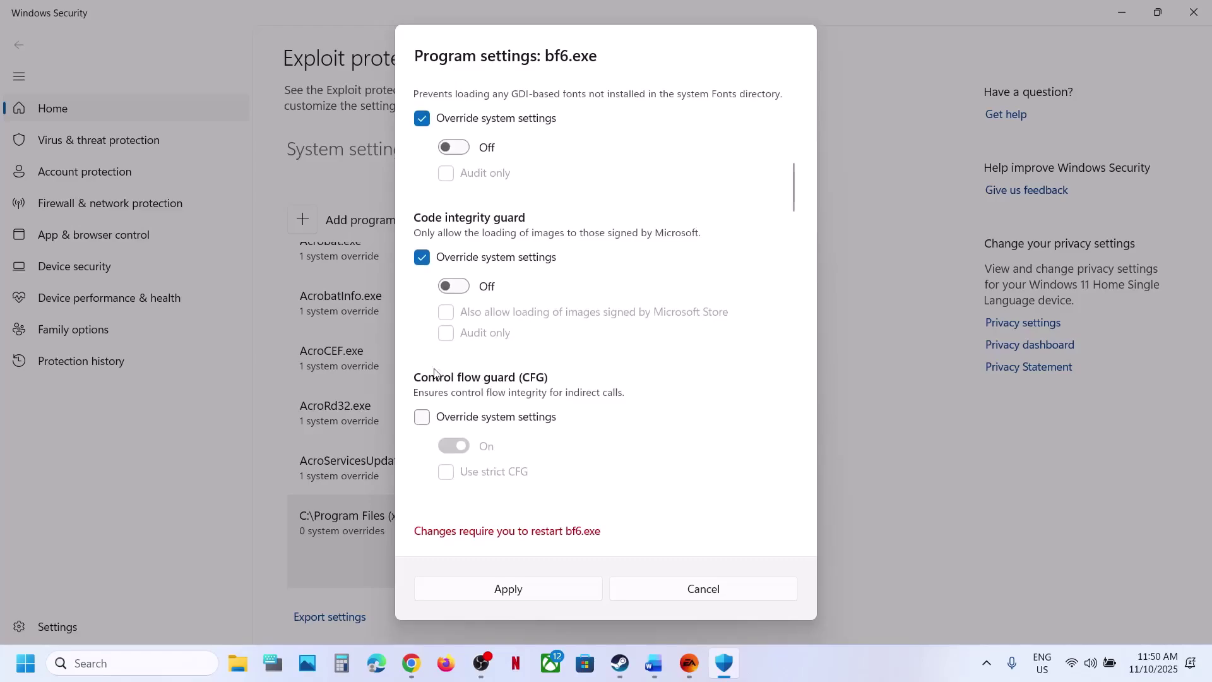
pyautogui.click(422, 417)
pyautogui.click(453, 446)
pyautogui.scroll(-3, 429, 410)
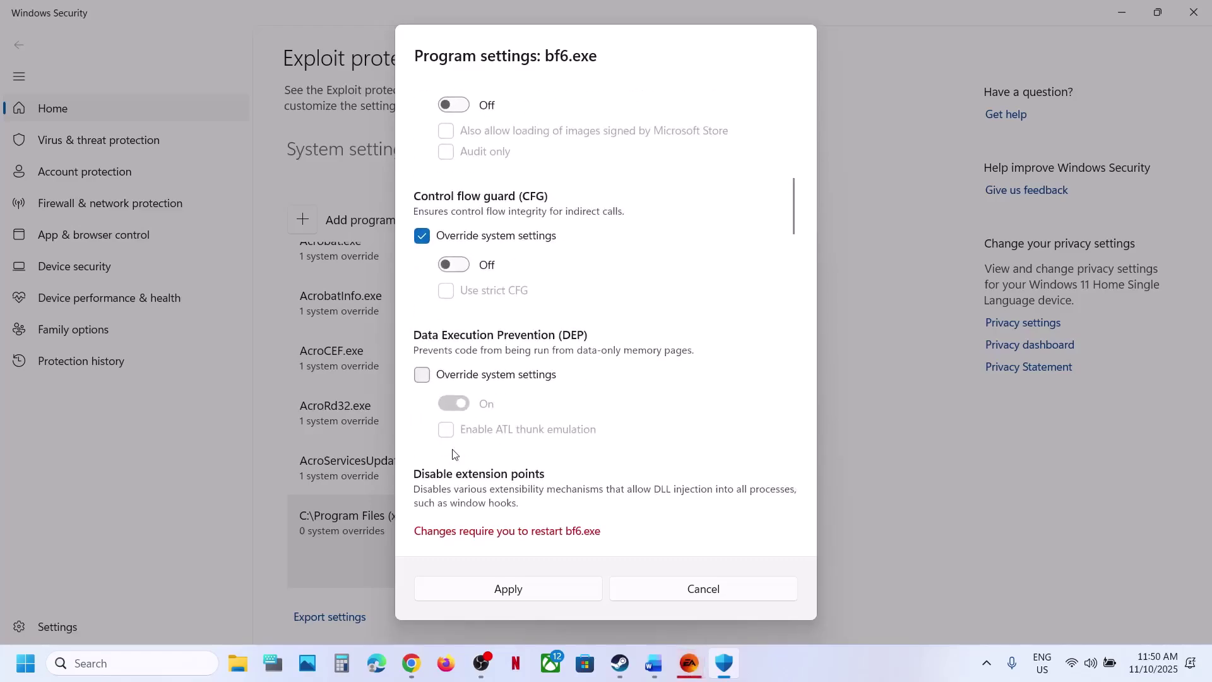
pyautogui.click(422, 375)
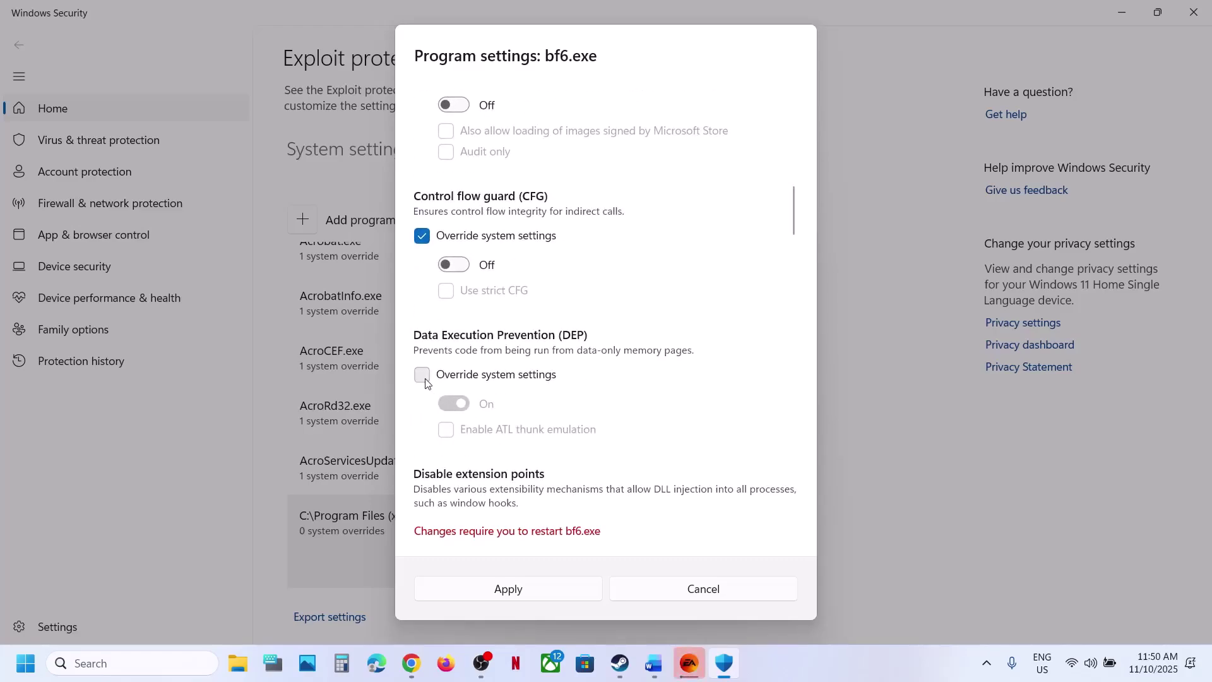
pyautogui.click(454, 404)
pyautogui.scroll(-2, 448, 408)
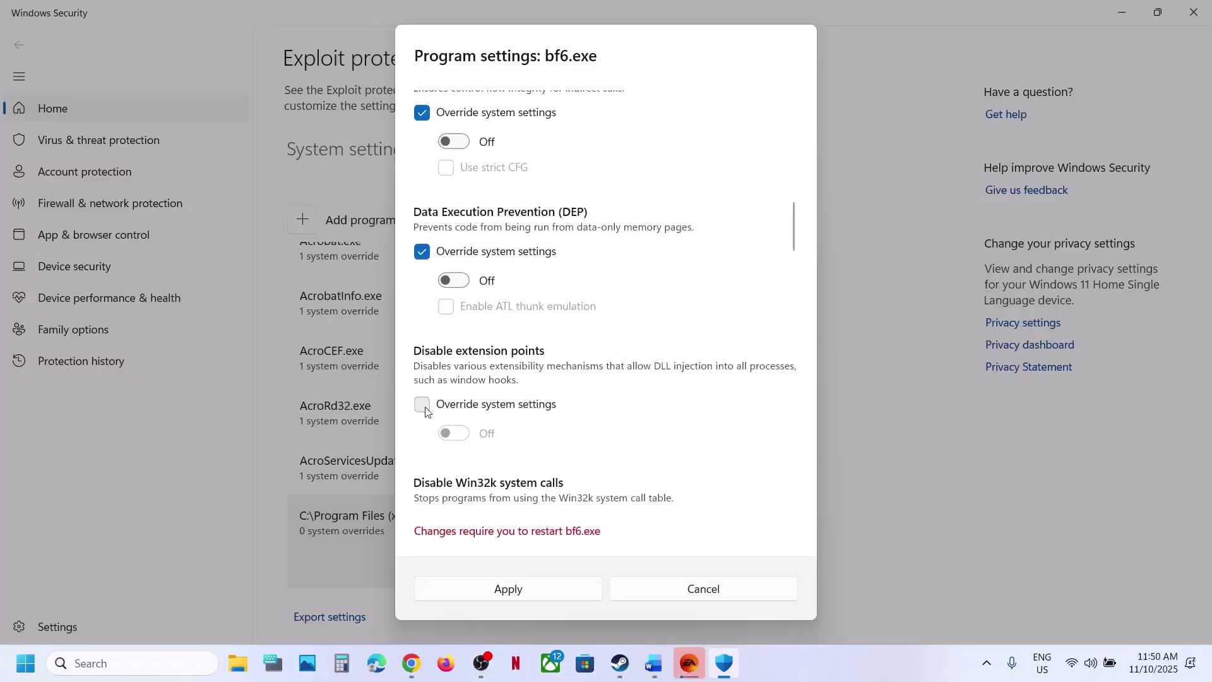
# Override extension points, Win32k calls, child processes, EAF, Mandatory ASLR, Hardware Stack Protection and IAF
pyautogui.click(421, 404)
pyautogui.scroll(-3, 425, 379)
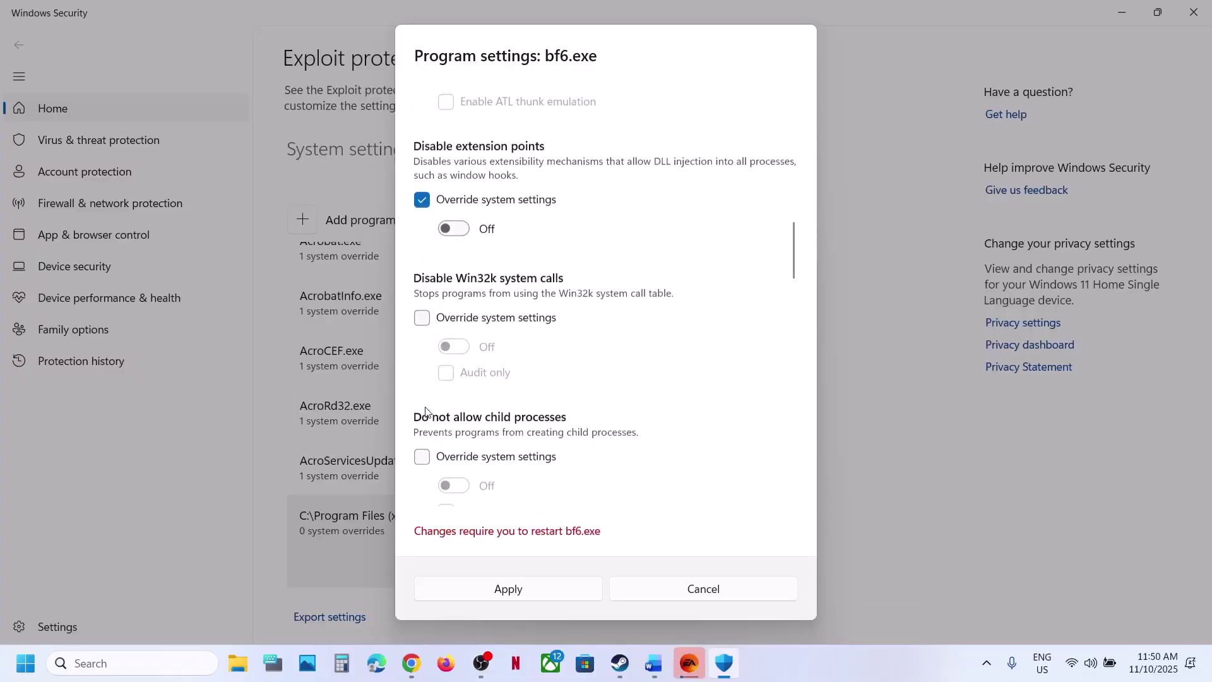
pyautogui.click(421, 320)
pyautogui.click(421, 456)
pyautogui.scroll(-4, 422, 379)
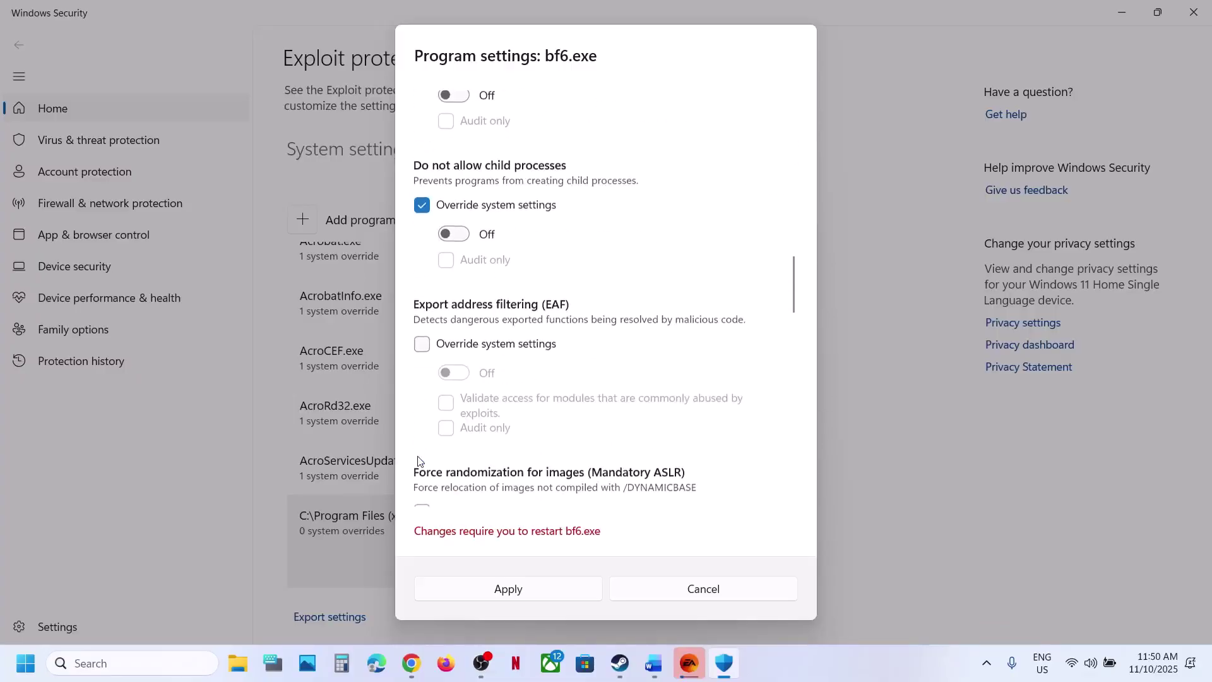
pyautogui.click(422, 343)
pyautogui.scroll(-2, 423, 354)
pyautogui.click(421, 360)
pyautogui.scroll(-2, 422, 360)
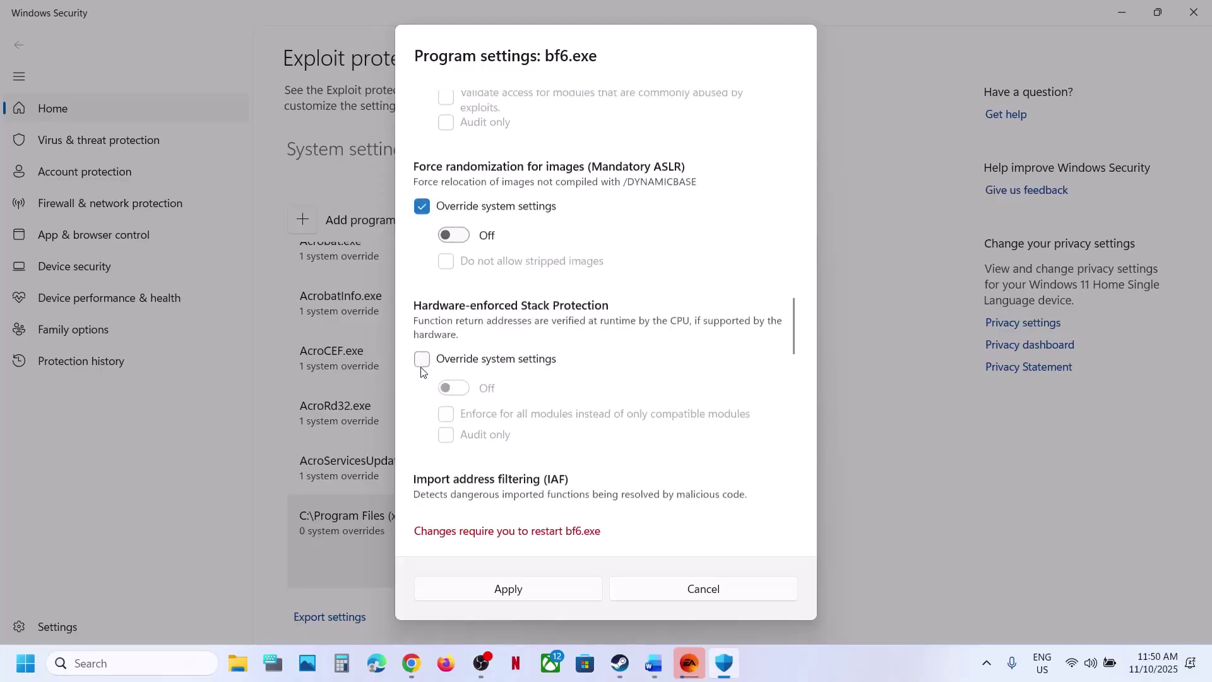
pyautogui.click(421, 356)
pyautogui.scroll(-2, 422, 360)
pyautogui.click(421, 372)
pyautogui.scroll(-3, 423, 353)
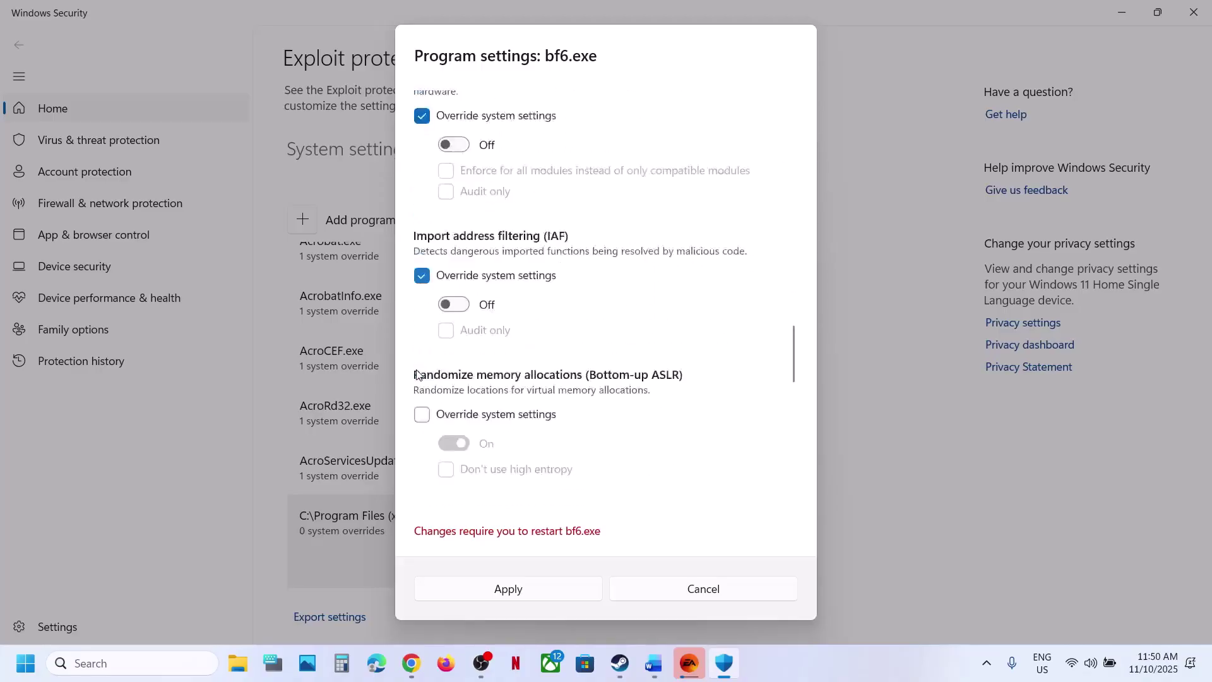
# Override Bottom-up ASLR and SEHOP and turn them off, plus override SimExec and CallerCheck
pyautogui.click(421, 325)
pyautogui.click(453, 354)
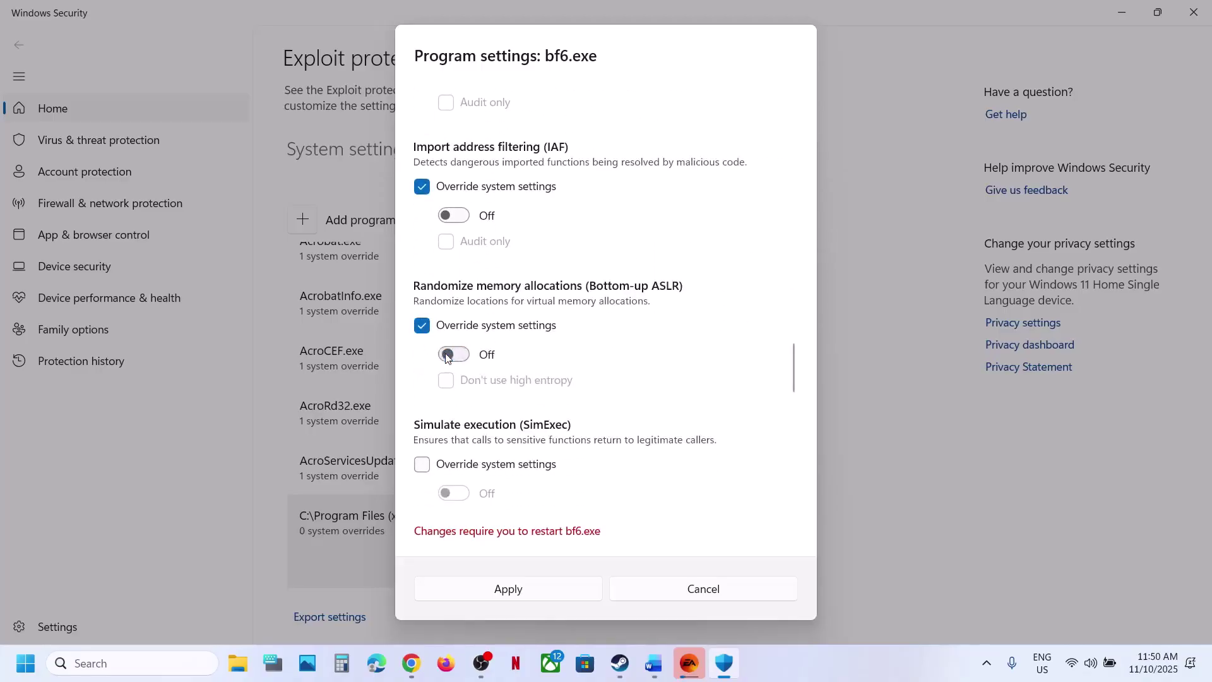
pyautogui.scroll(-2, 428, 360)
pyautogui.click(421, 357)
pyautogui.scroll(-2, 421, 357)
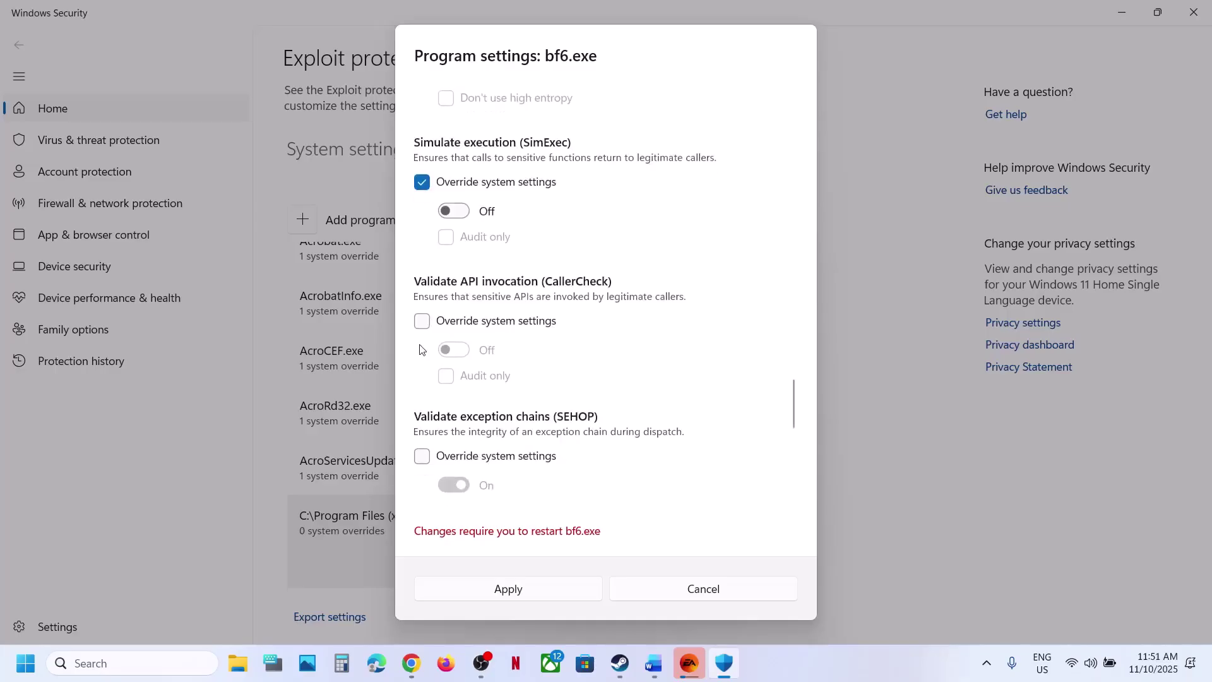
pyautogui.click(421, 322)
pyautogui.click(422, 456)
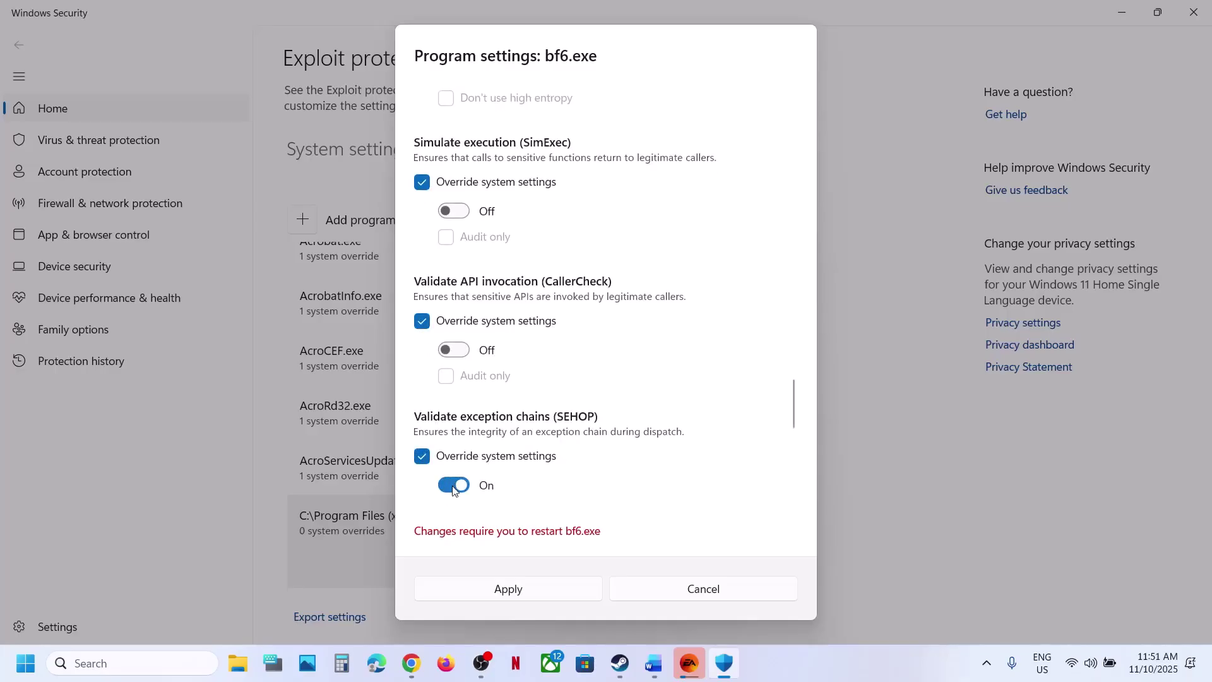
pyautogui.click(454, 485)
pyautogui.scroll(-3, 423, 379)
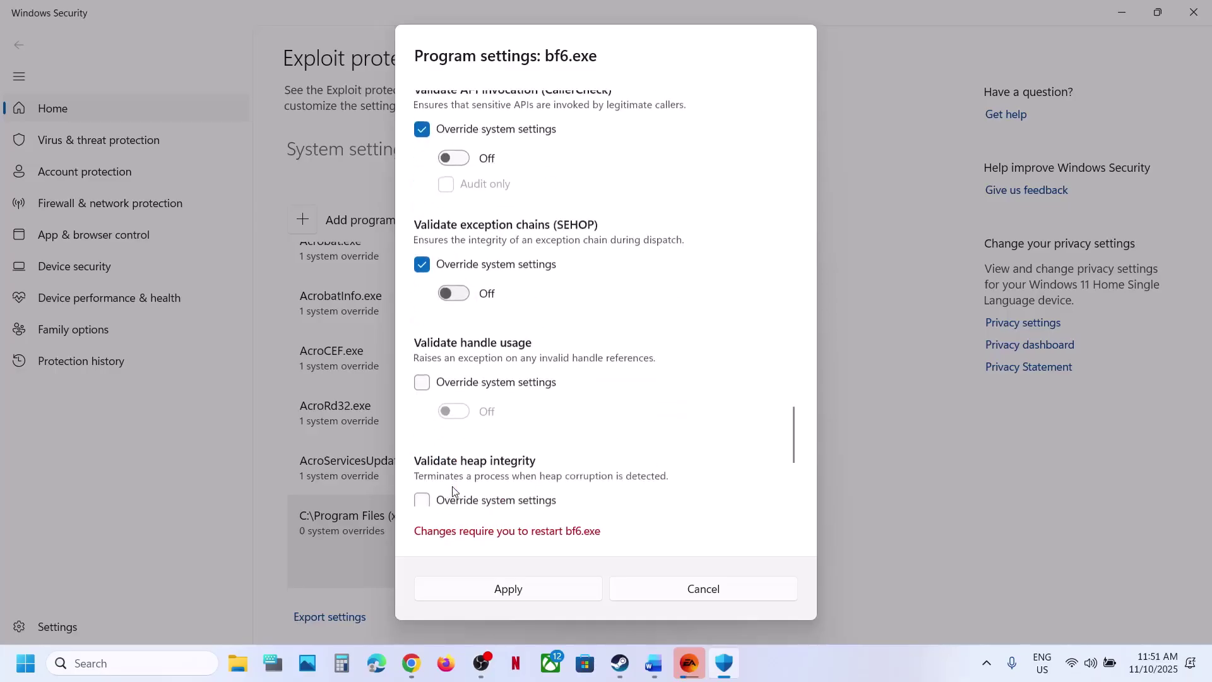
# Override handle usage, heap integrity (off), image dependency integrity and StackPivot validations
pyautogui.click(422, 381)
pyautogui.scroll(-3, 423, 379)
pyautogui.click(421, 297)
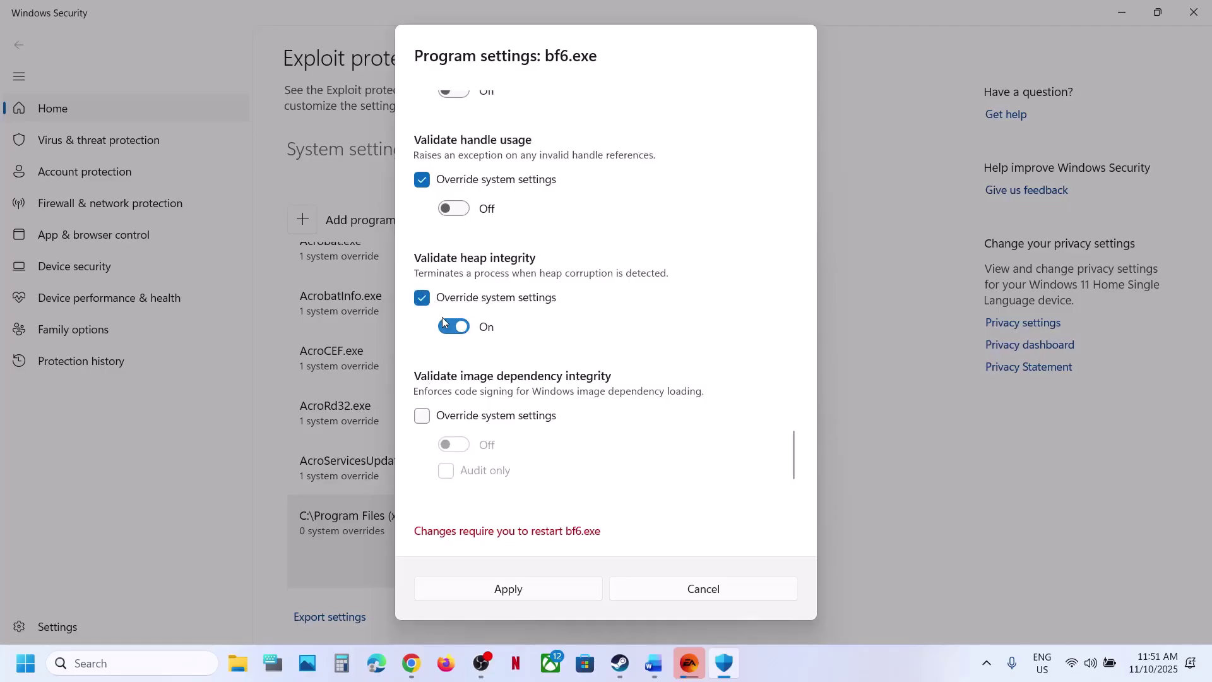
pyautogui.click(445, 324)
pyautogui.click(421, 416)
pyautogui.scroll(-3, 423, 410)
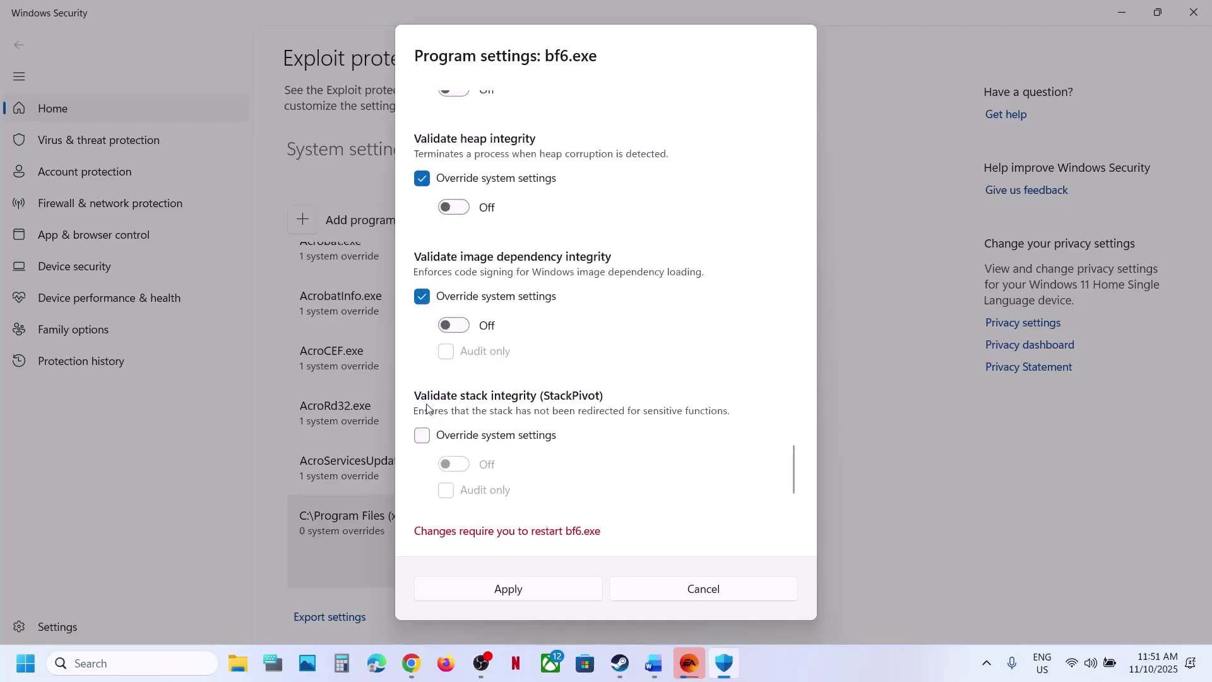
pyautogui.click(421, 437)
# Apply and approve bf6.exe's overrides, cancel adding EAAntiCheat.GameServiceLauncher, and close Windows Security
pyautogui.click(533, 589)
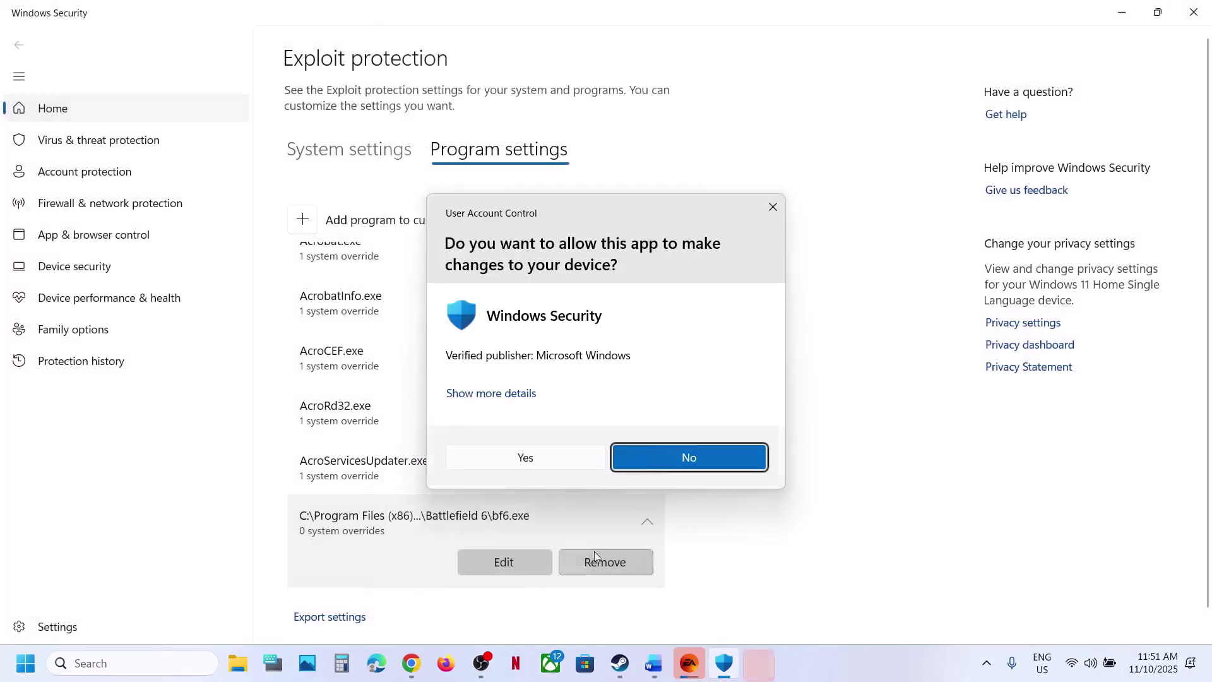
pyautogui.click(572, 457)
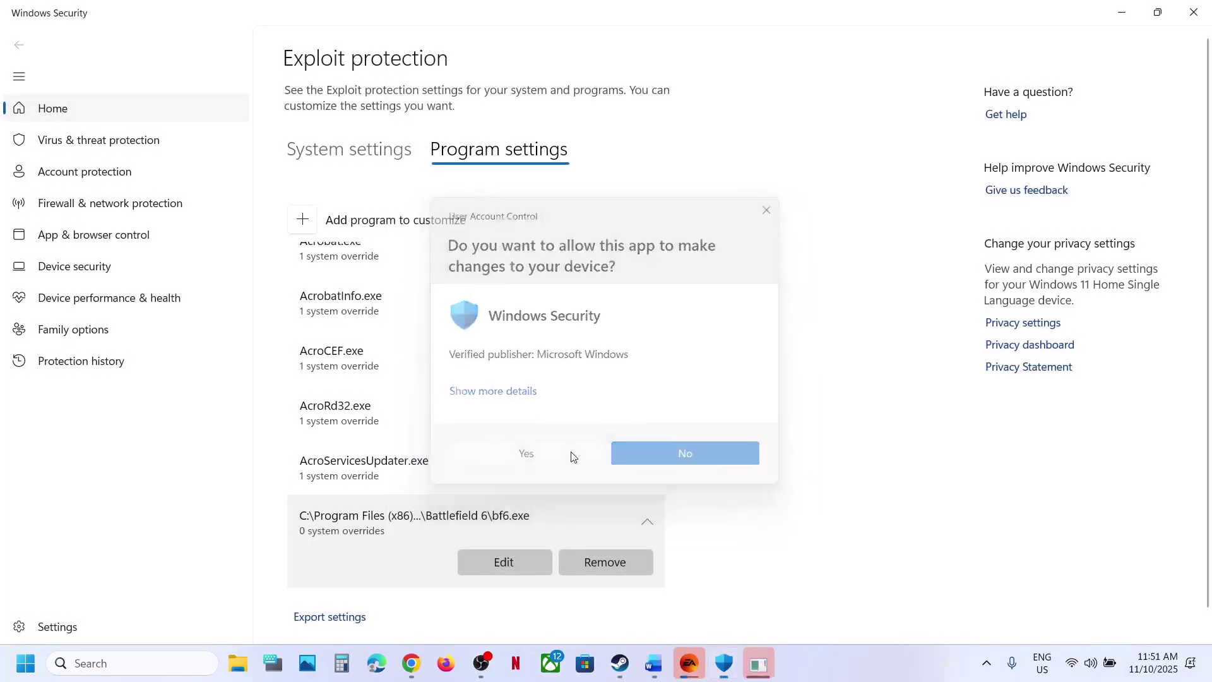
pyautogui.click(308, 217)
pyautogui.click(309, 275)
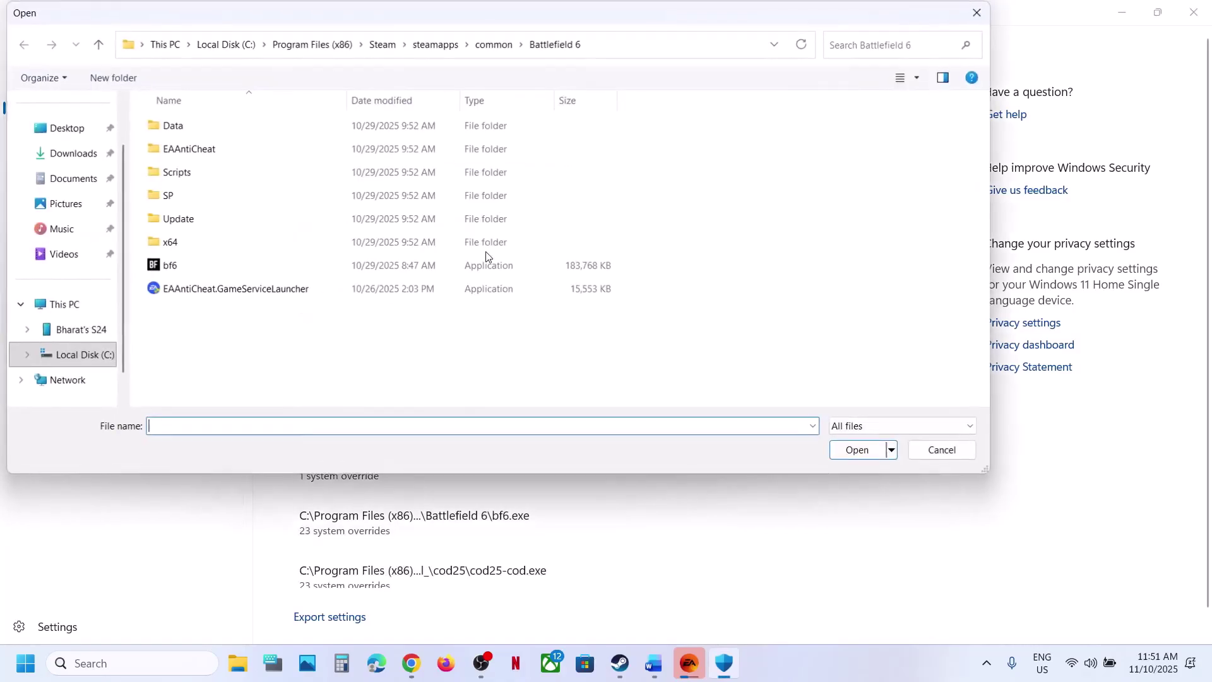
pyautogui.click(319, 289)
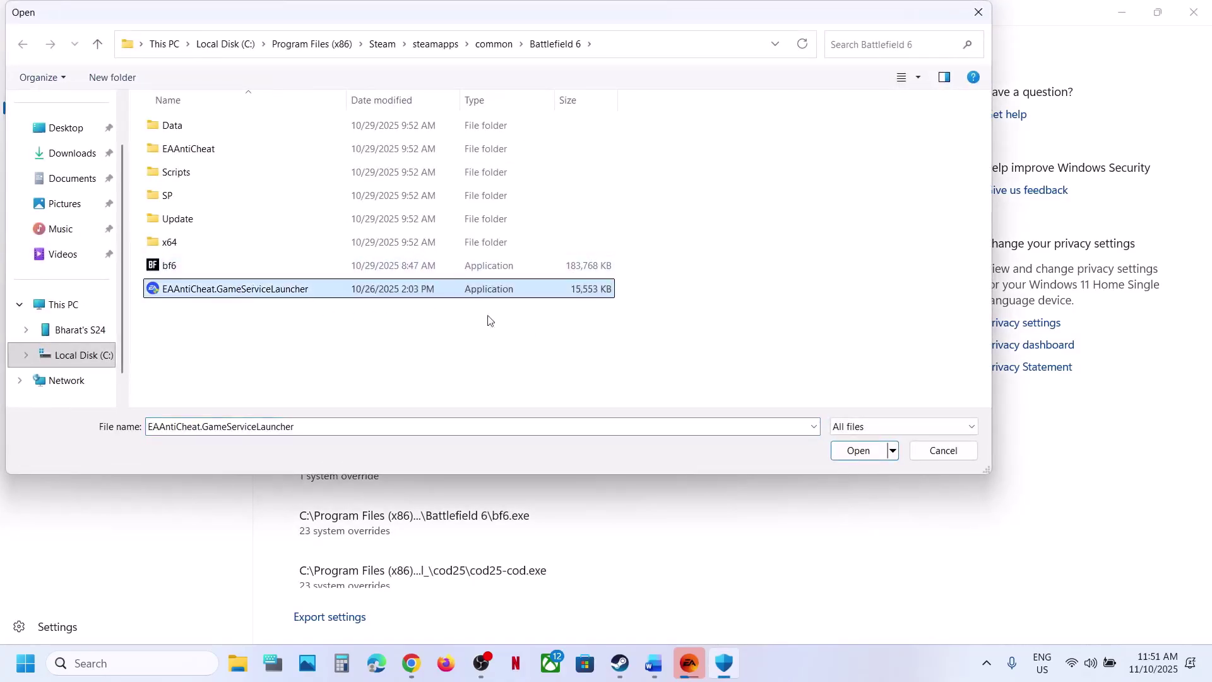
pyautogui.click(913, 452)
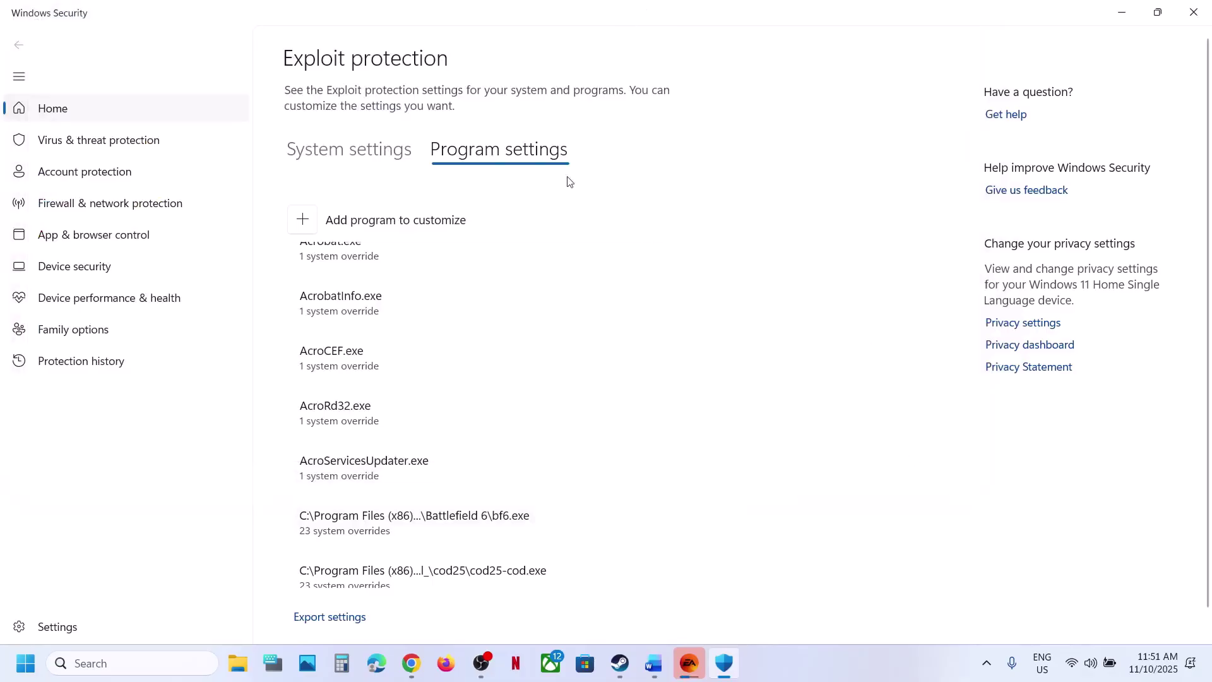
pyautogui.click(1193, 13)
# After reading Step 5, switch Wi-Fi off in Quick Settings and bring up Steam's Battlefield 6 page
pyautogui.scroll(-3, 461, 442)
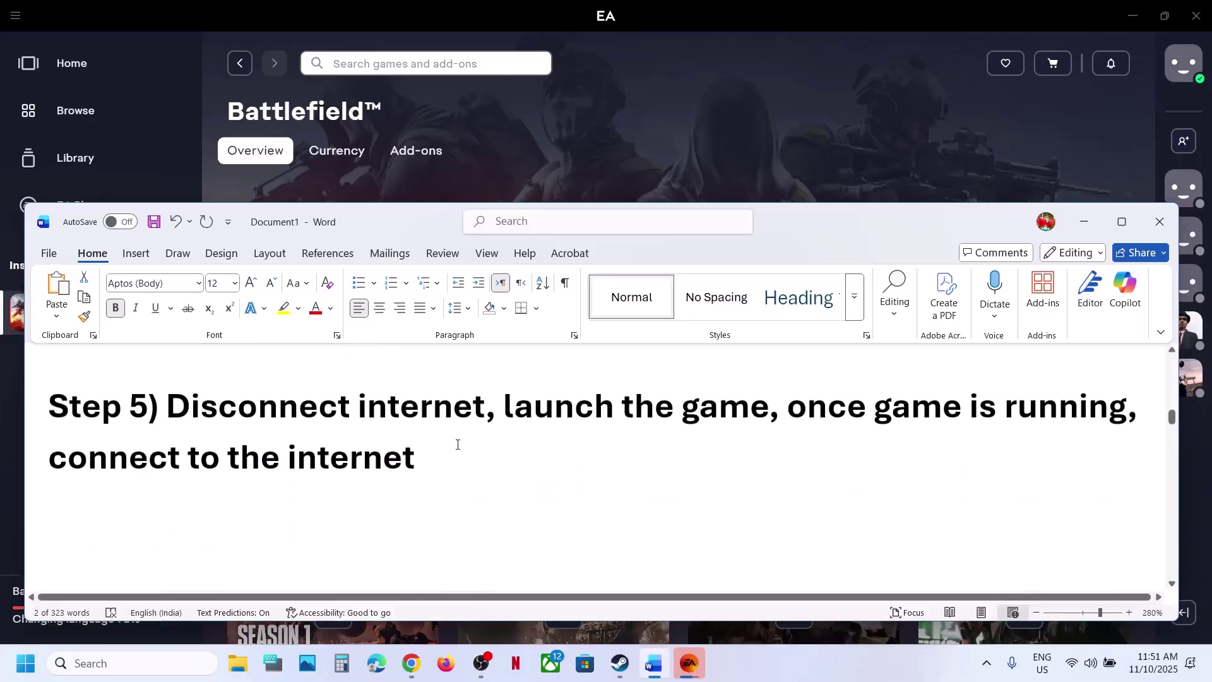
pyautogui.moveTo(197, 412); pyautogui.dragTo(48, 411)
pyautogui.click(654, 663)
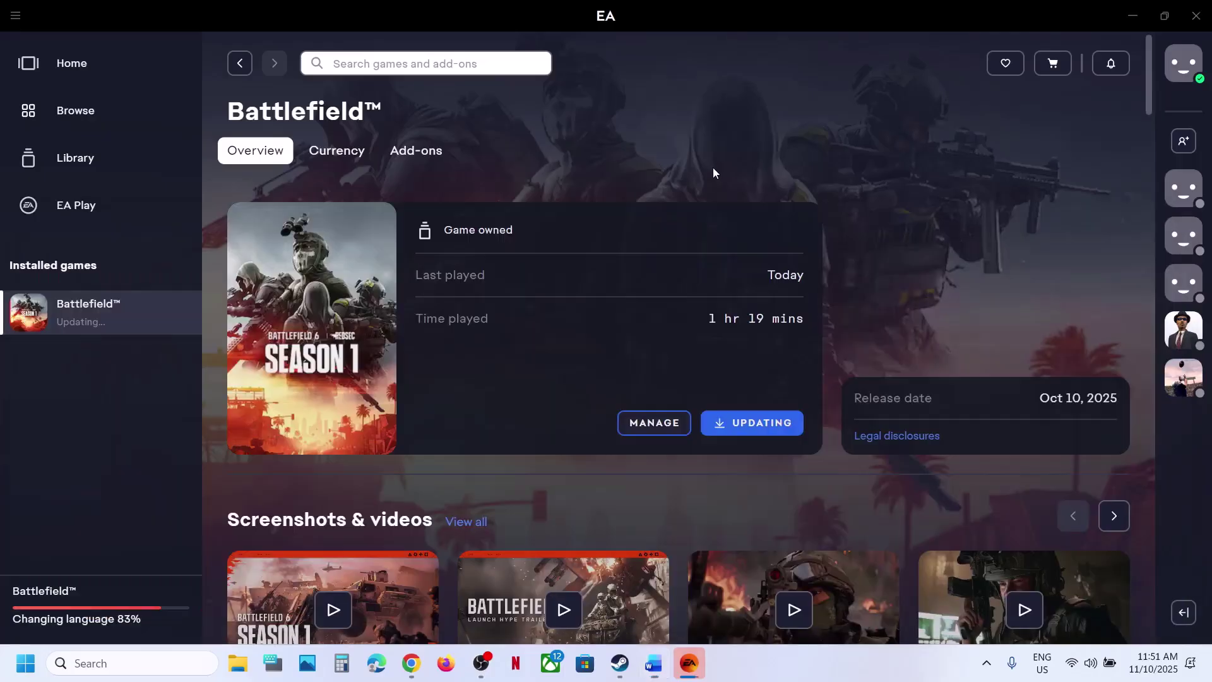
pyautogui.click(1080, 674)
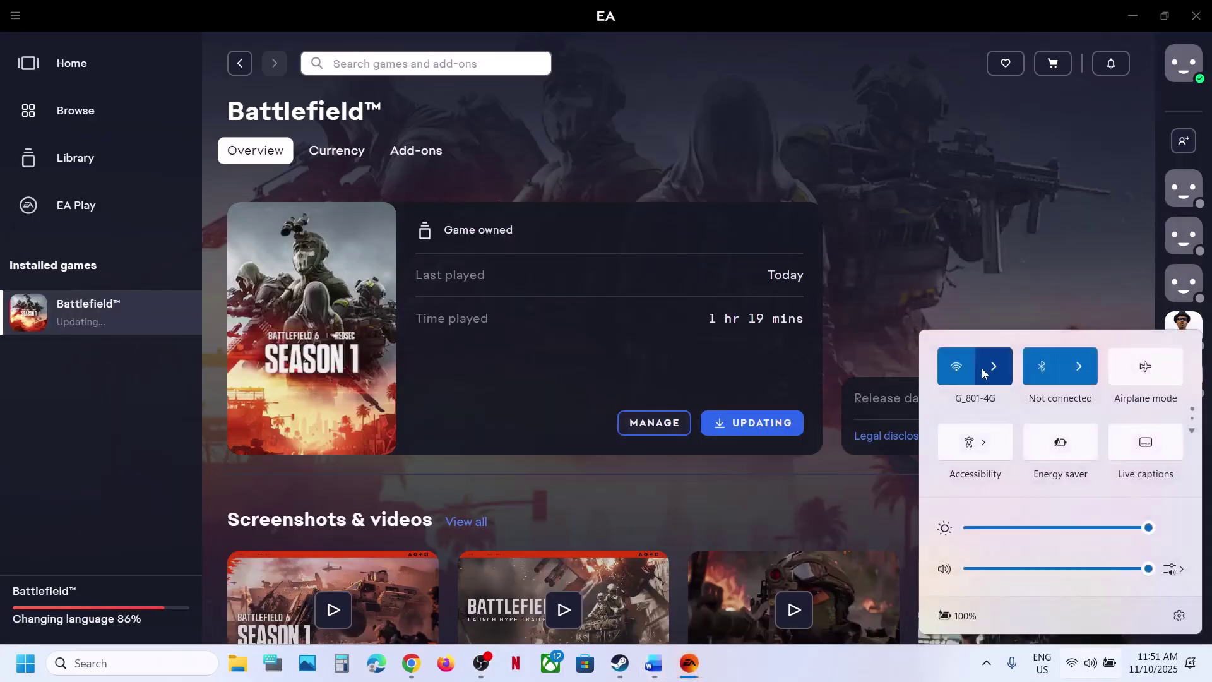
pyautogui.click(957, 367)
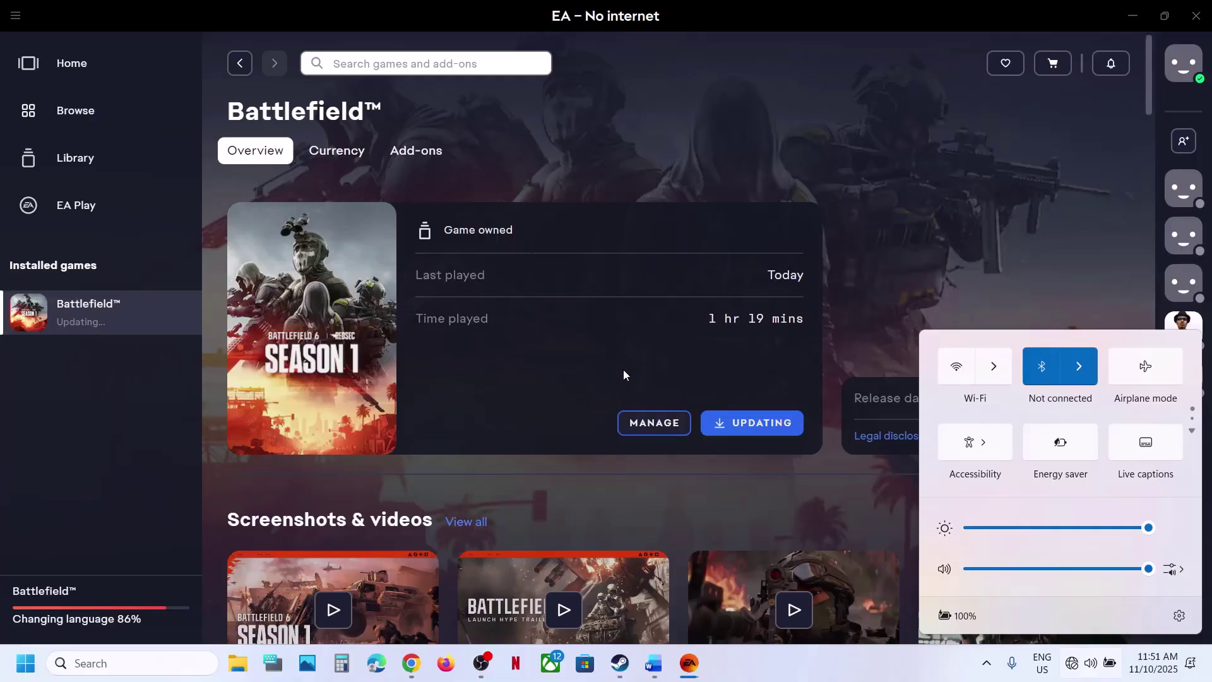
pyautogui.click(614, 673)
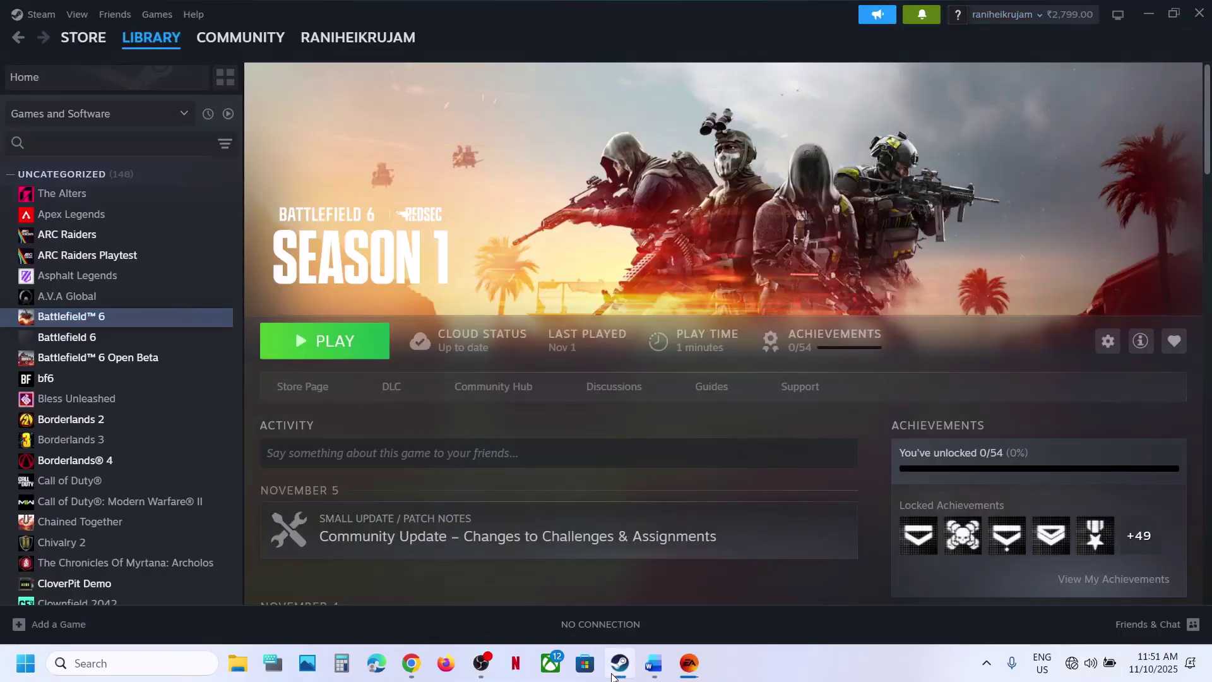
# Check the EA app's 'Couldn't connect to servers' screen, toggle the Wi-Fi tile to reconnect, and return to Word
pyautogui.click(689, 659)
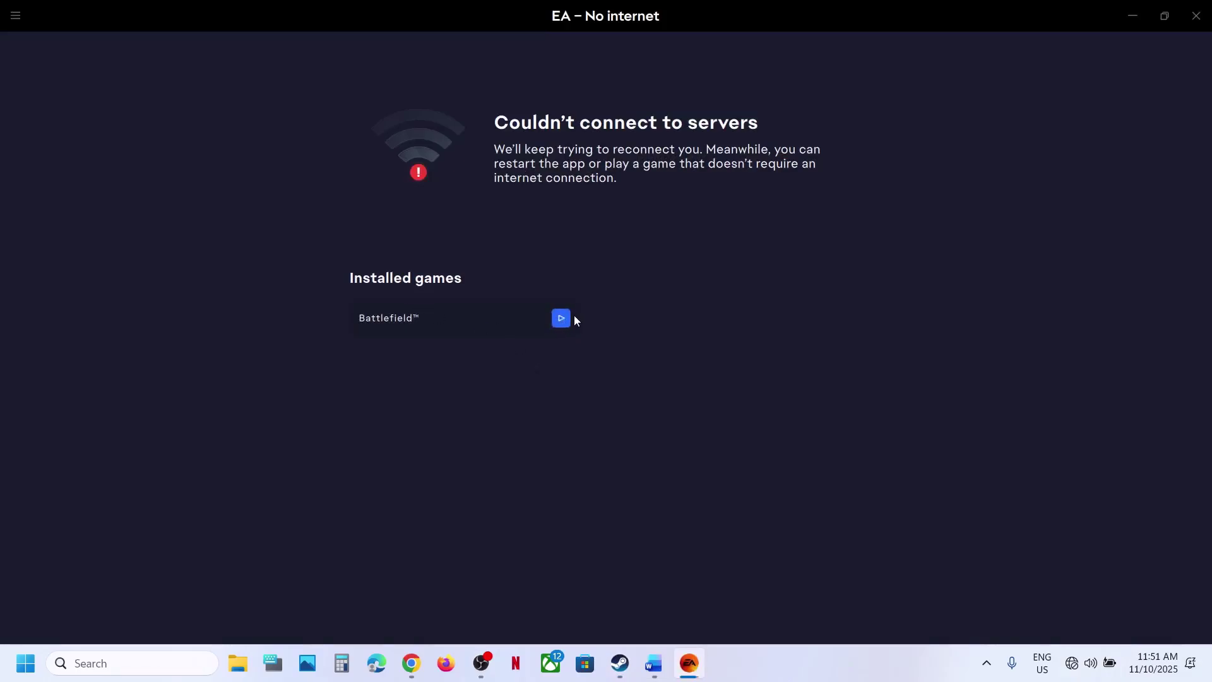
pyautogui.click(1082, 663)
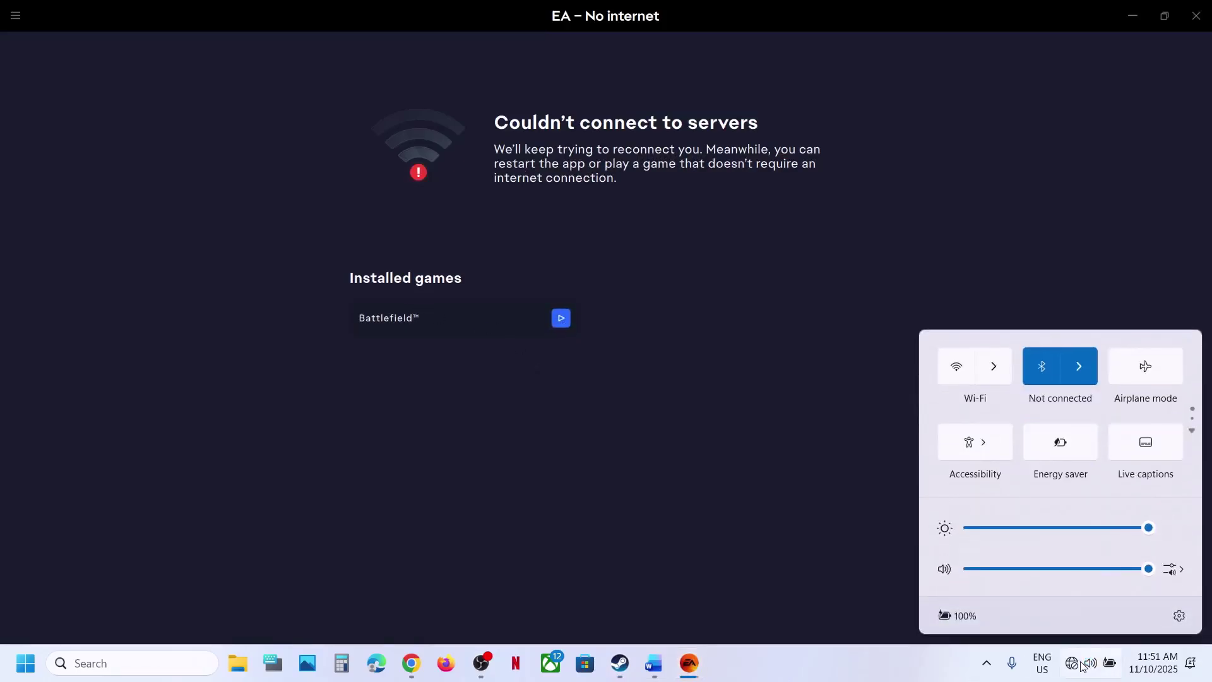
pyautogui.click(960, 374)
pyautogui.click(645, 657)
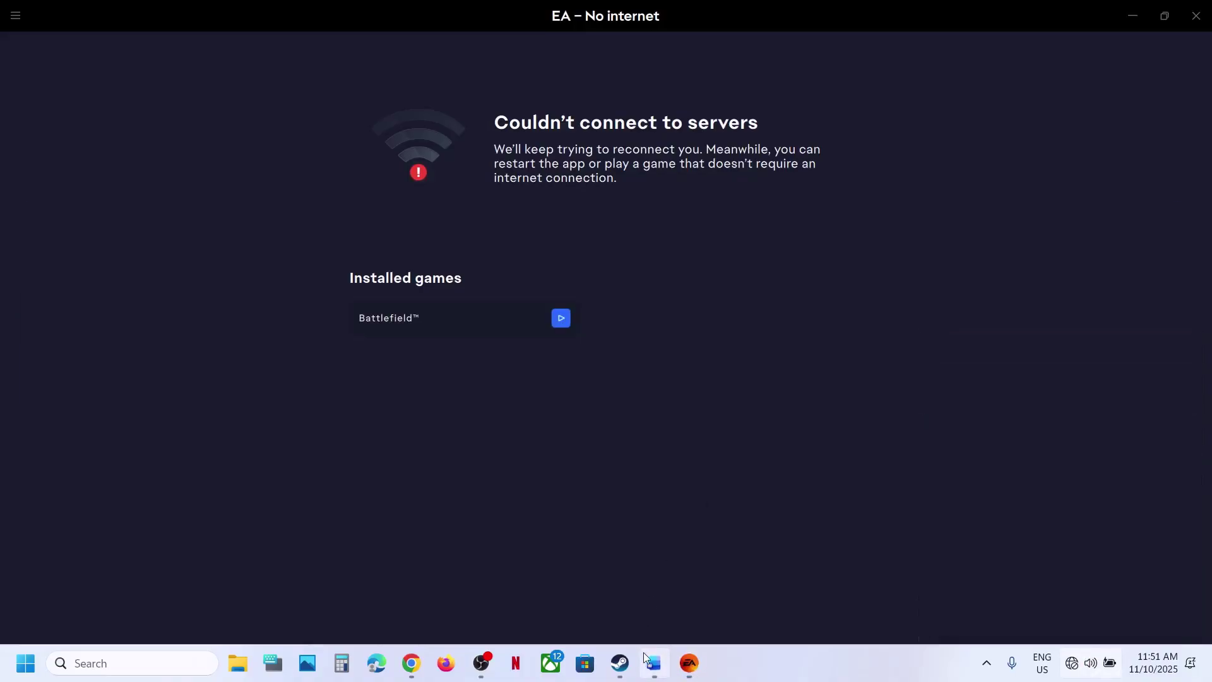
# Select the Step 6 Smooth Motion instruction in the Word notes
pyautogui.scroll(-5, 402, 469)
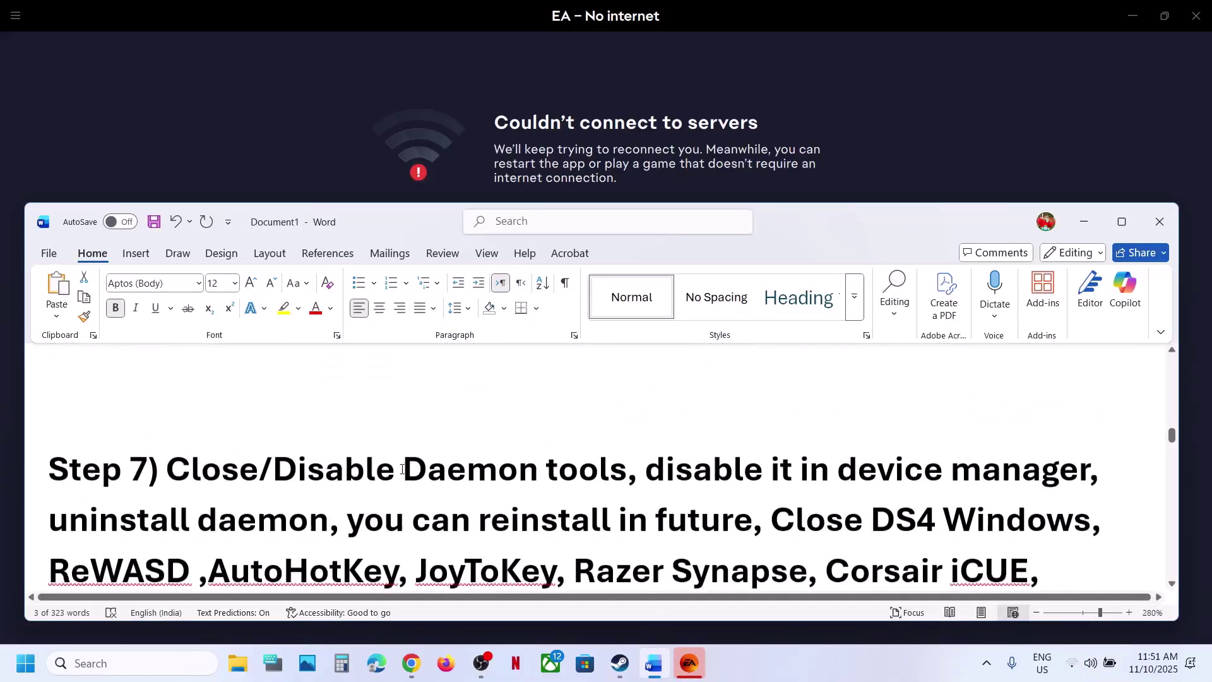
pyautogui.scroll(3, 402, 469)
pyautogui.moveTo(217, 425); pyautogui.dragTo(672, 429)
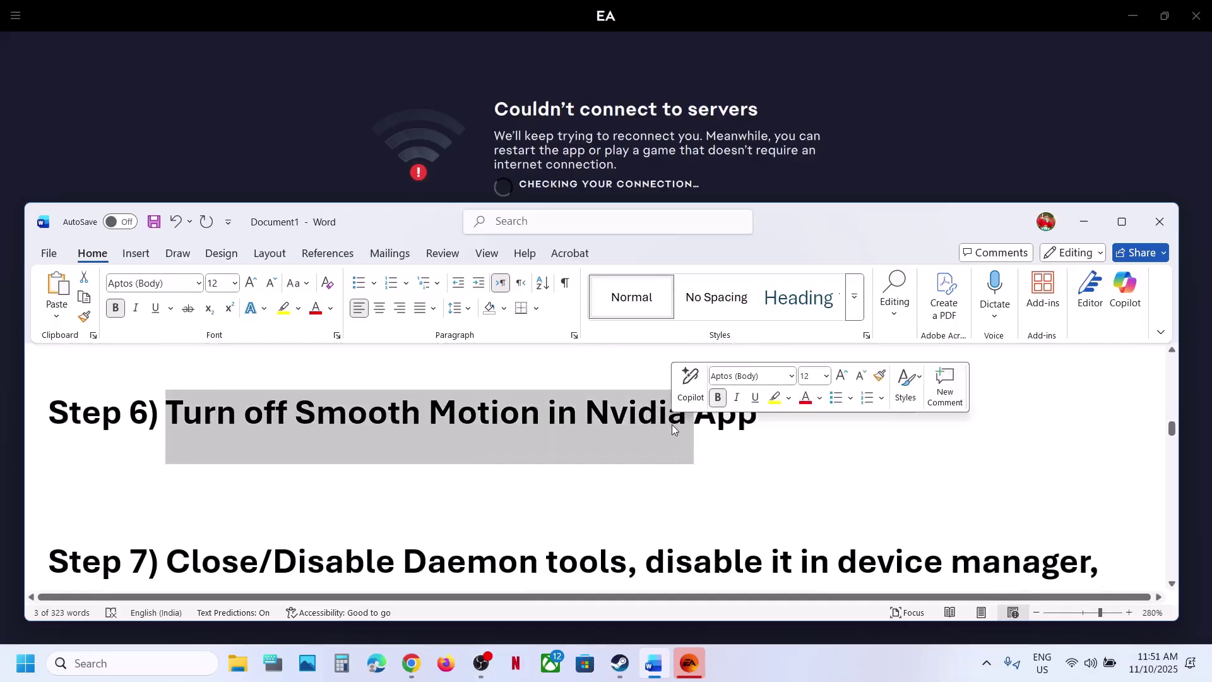
# Launch the NVIDIA App and open Graphics > Global Settings to check Smooth Motion
pyautogui.click(149, 669)
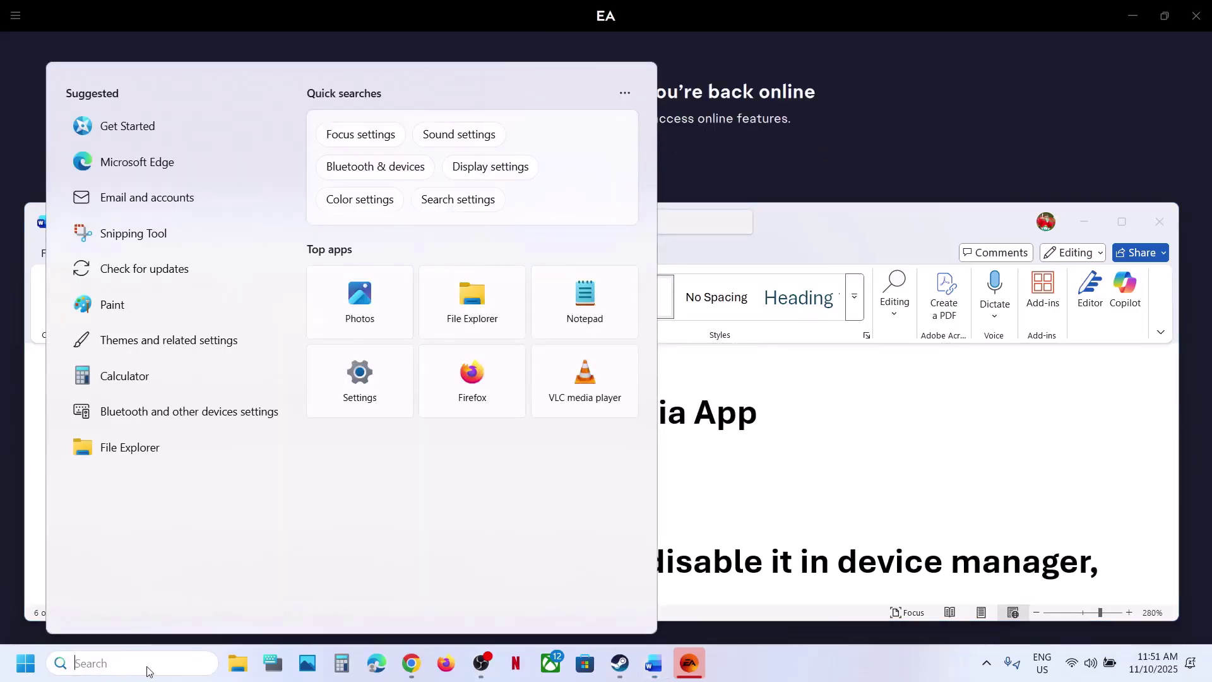
pyautogui.write('nvidia')
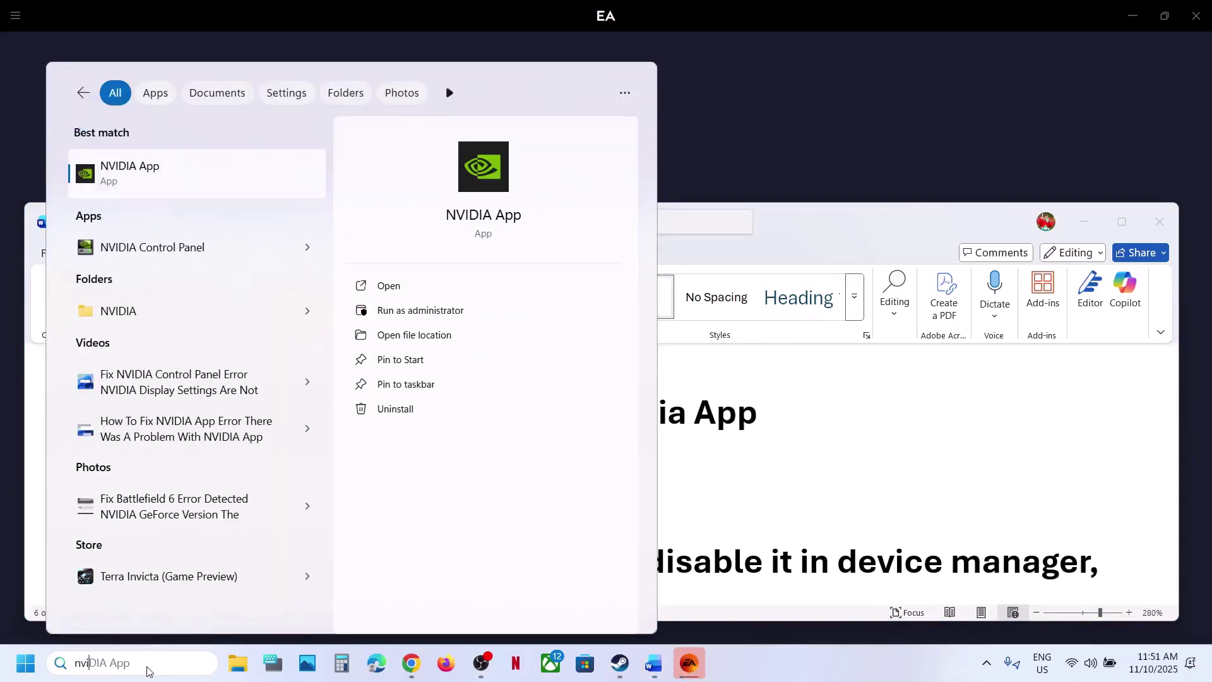
pyautogui.press('Return')
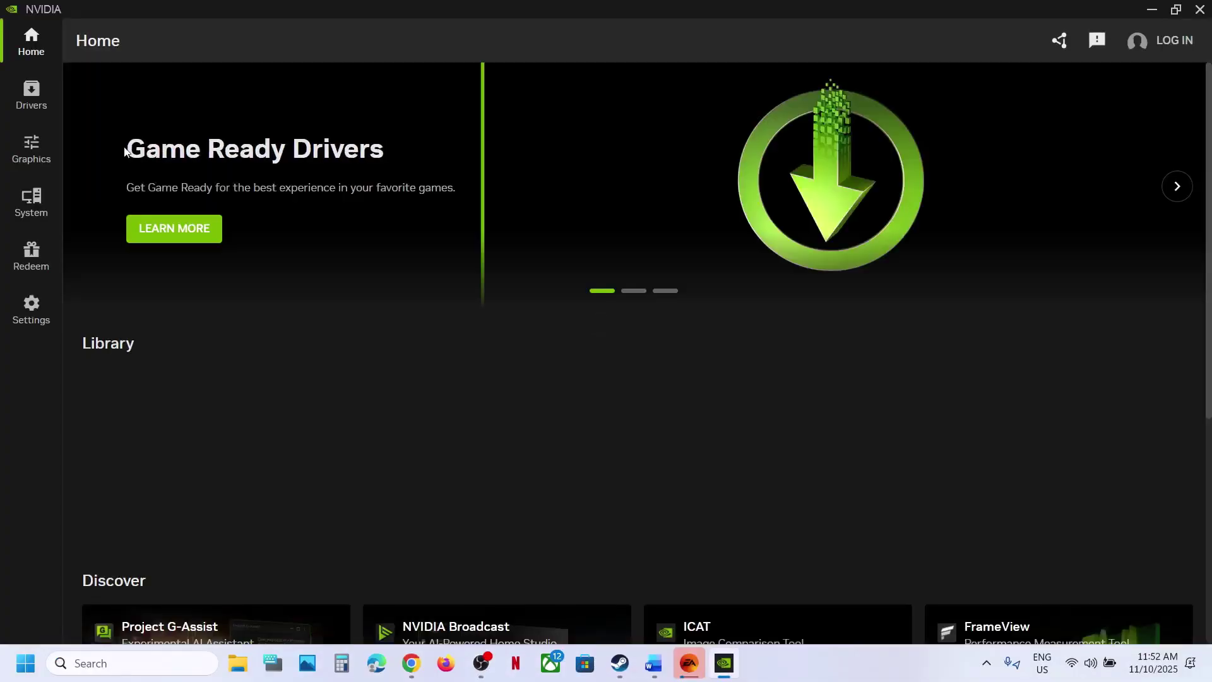
pyautogui.moveTo(239, 452)
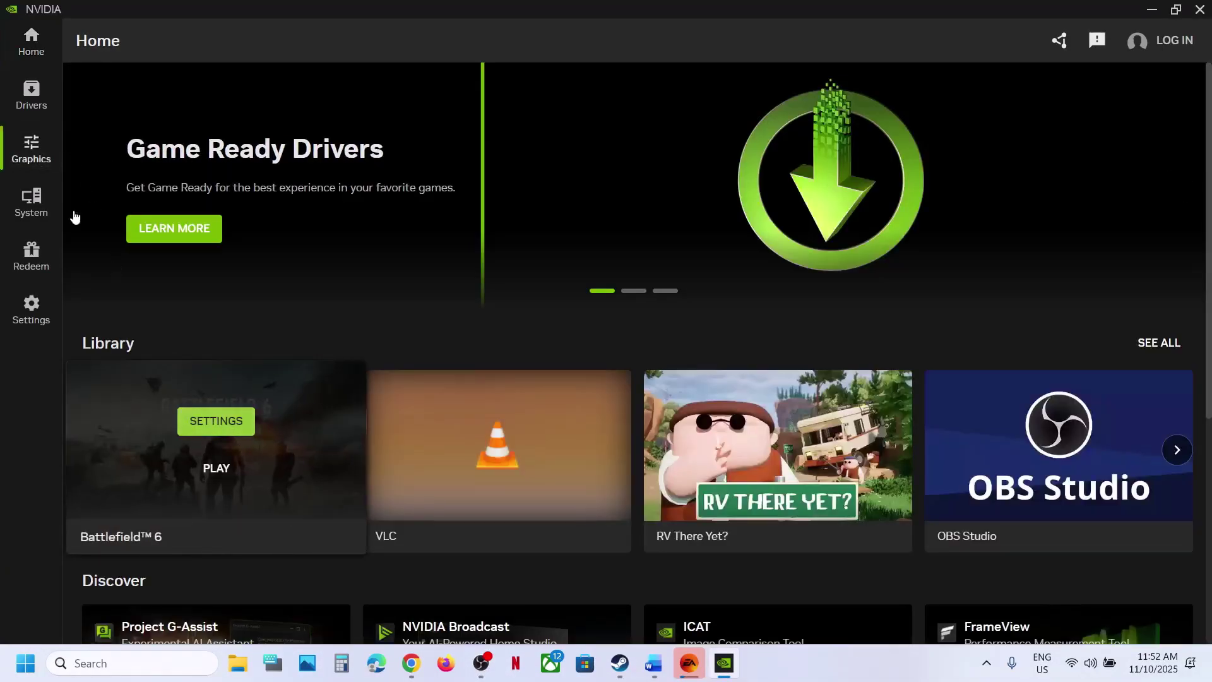
pyautogui.click(31, 150)
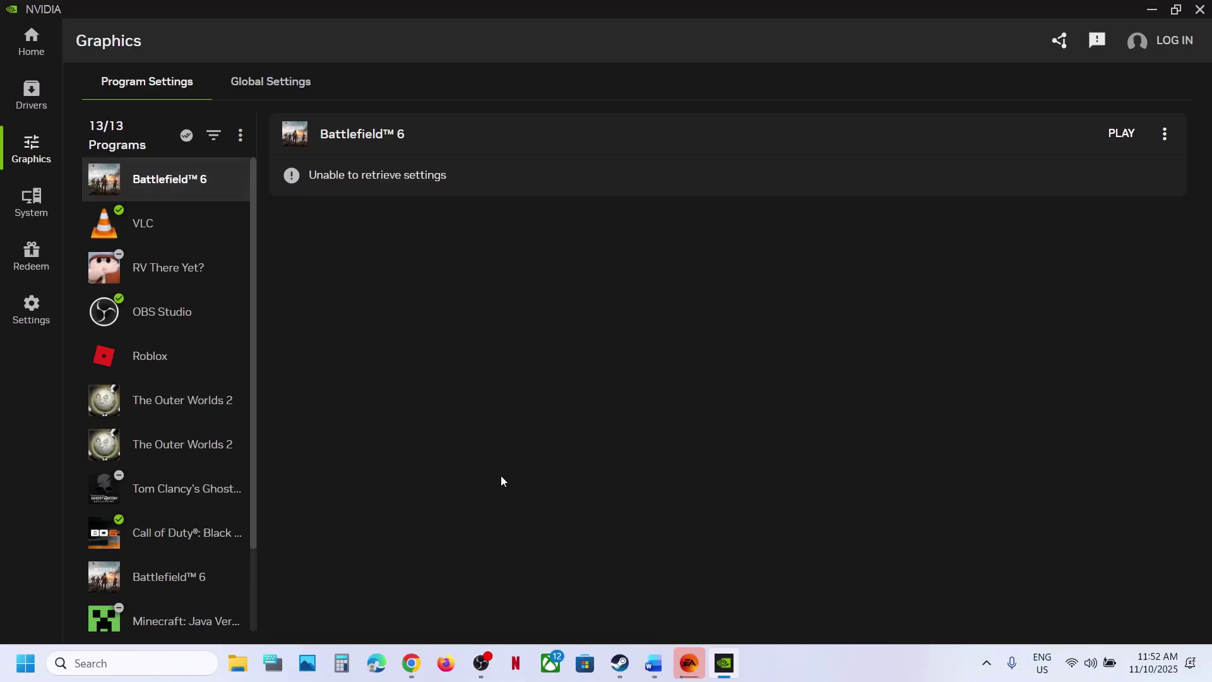
pyautogui.scroll(-3, 499, 473)
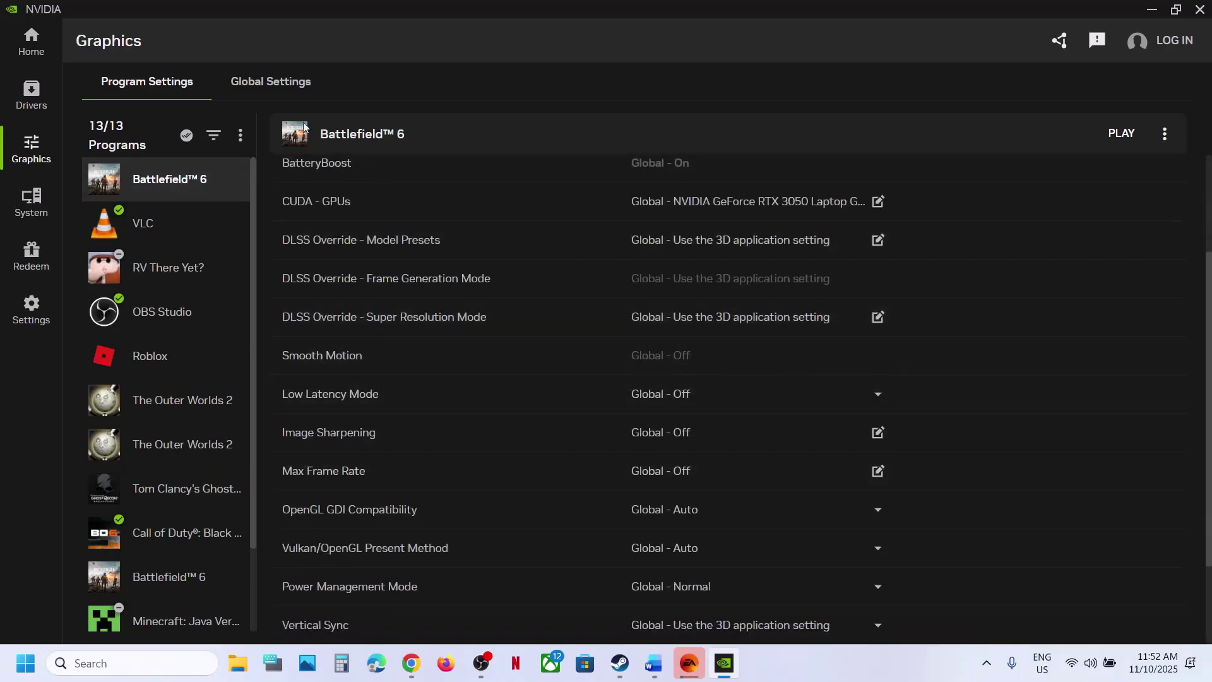
pyautogui.click(272, 82)
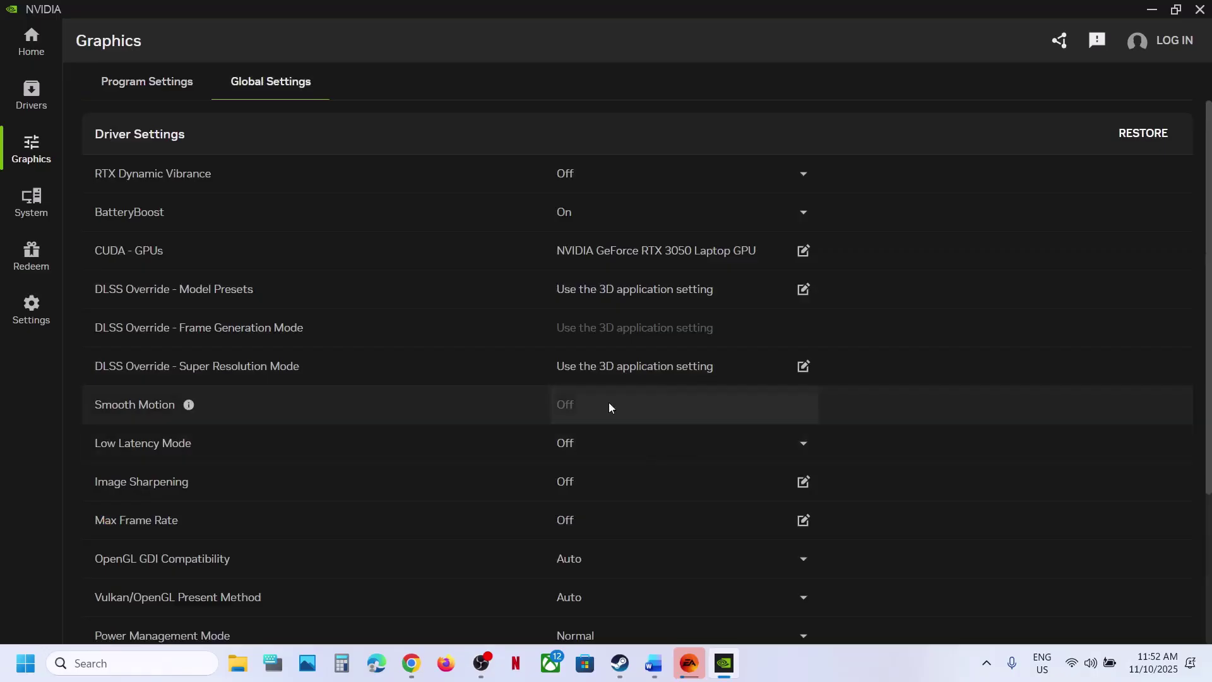
# Close the NVIDIA app, maximize Word, select 'Disable Daemon tools,' at Step 7, and open the Win+X menu
pyautogui.click(1201, 9)
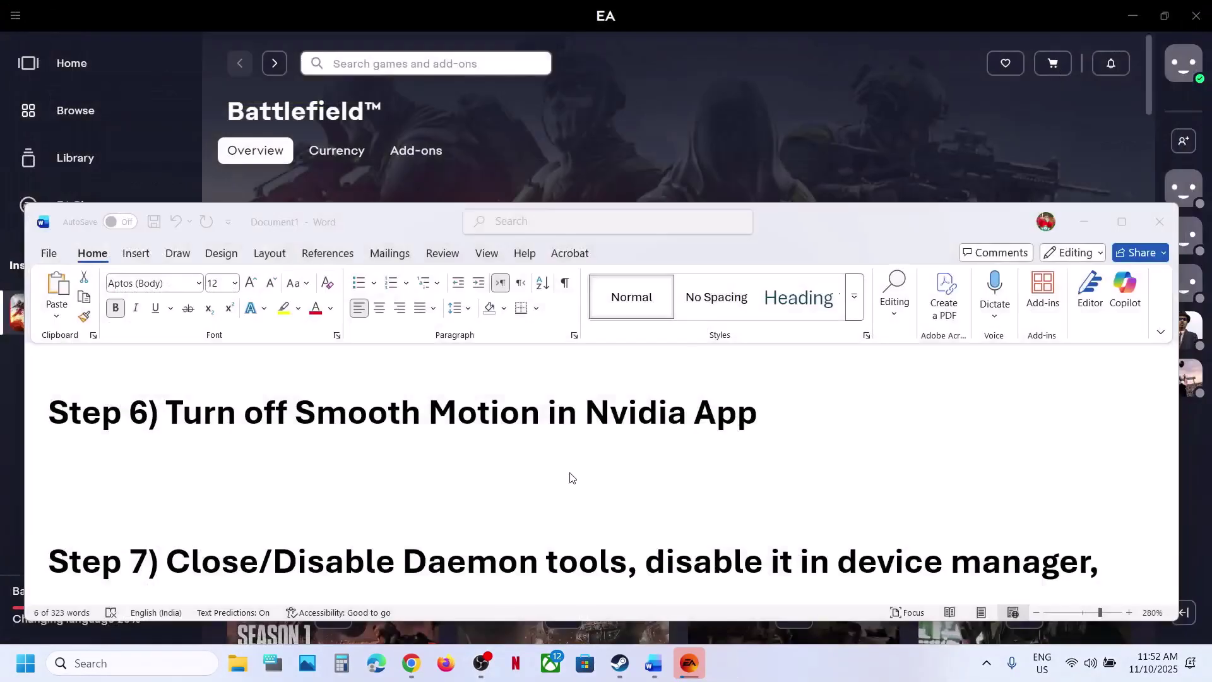
pyautogui.scroll(-2, 569, 475)
pyautogui.scroll(1, 570, 473)
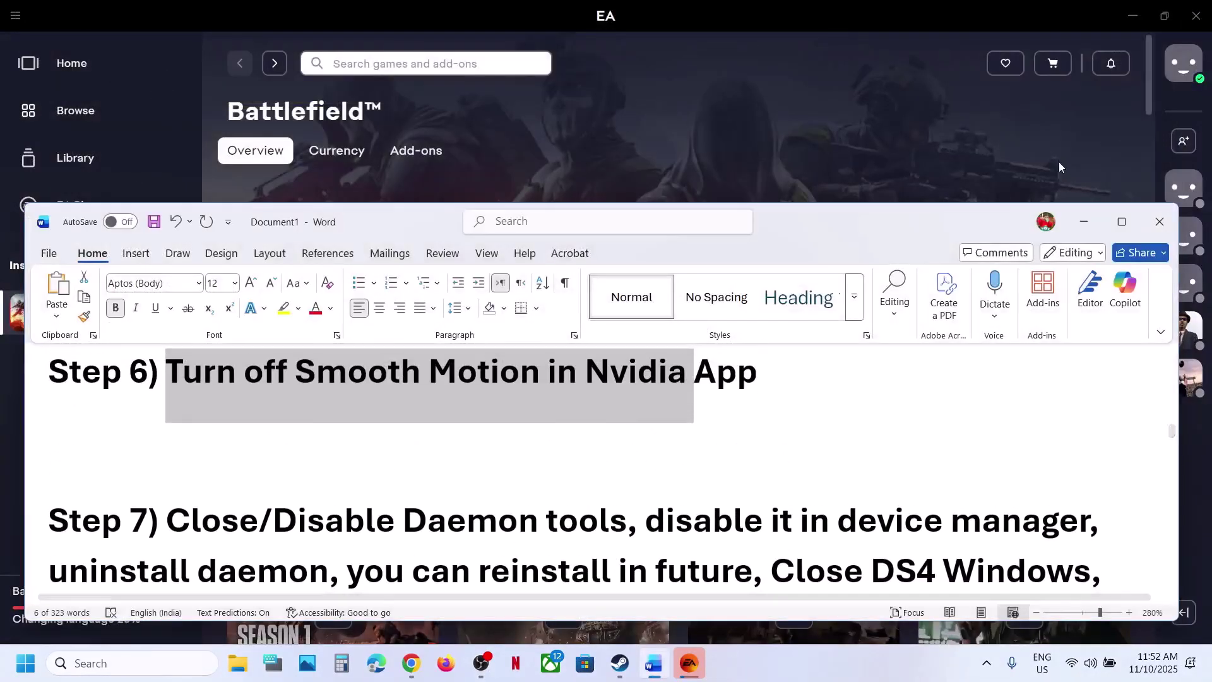
pyautogui.click(1122, 221)
pyautogui.scroll(-2, 517, 423)
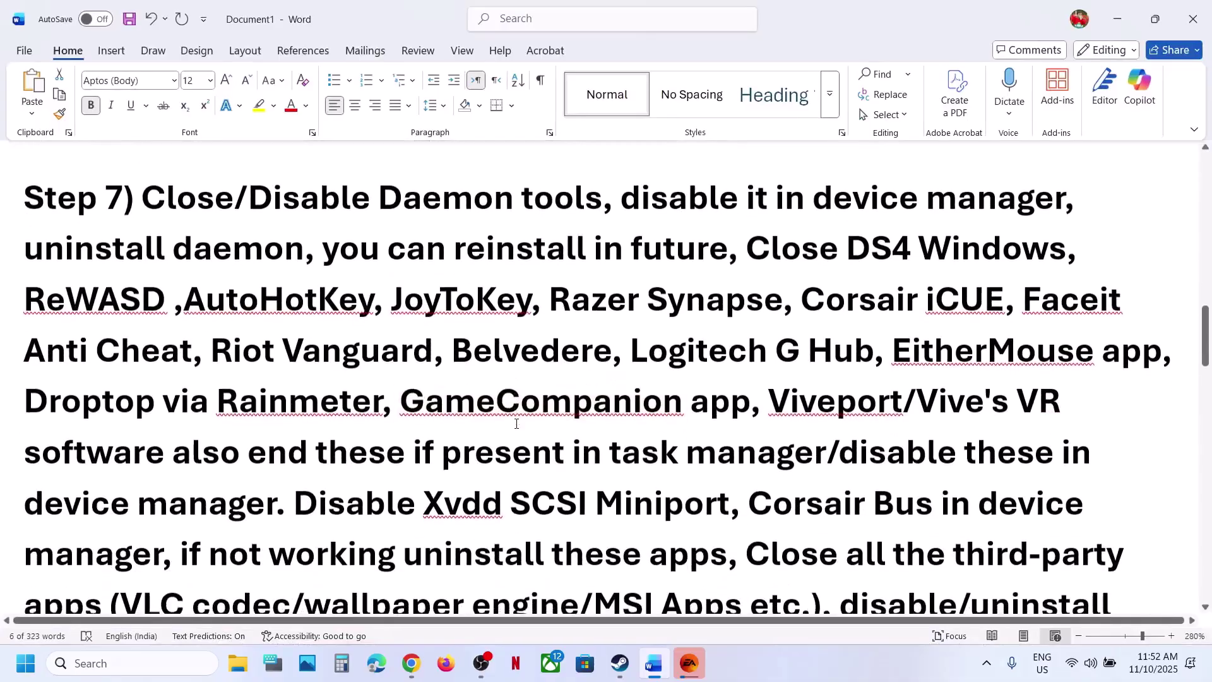
pyautogui.moveTo(297, 200); pyautogui.dragTo(610, 201)
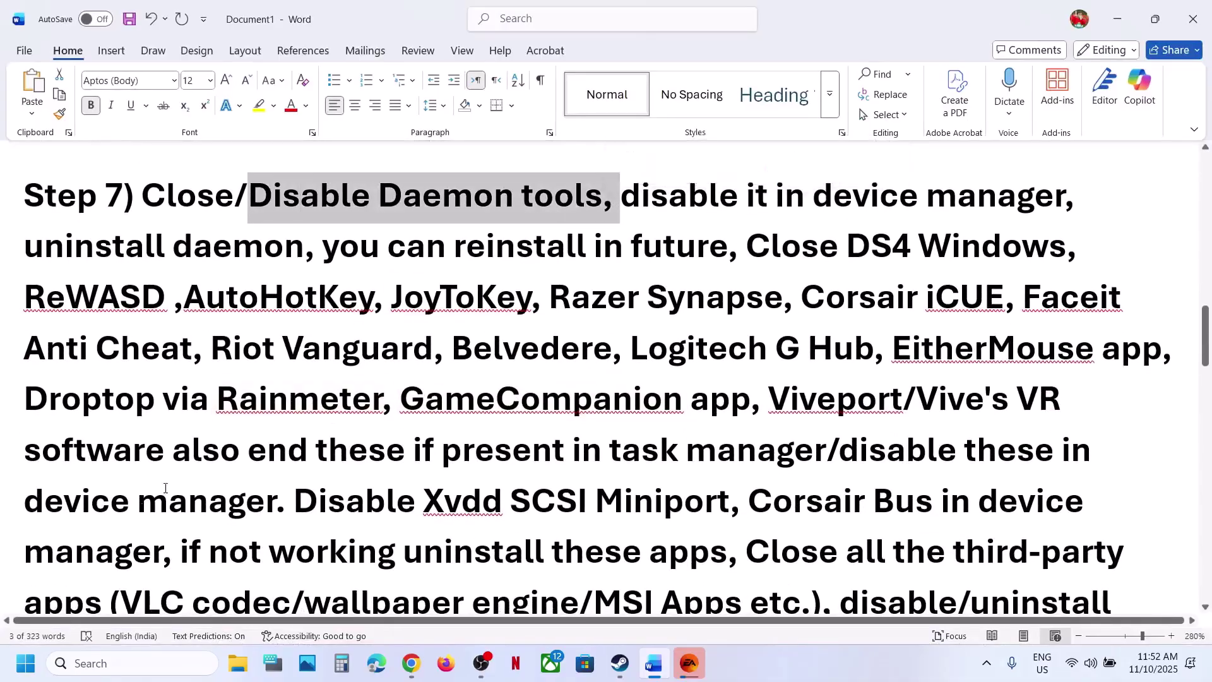
pyautogui.rightClick(25, 679)
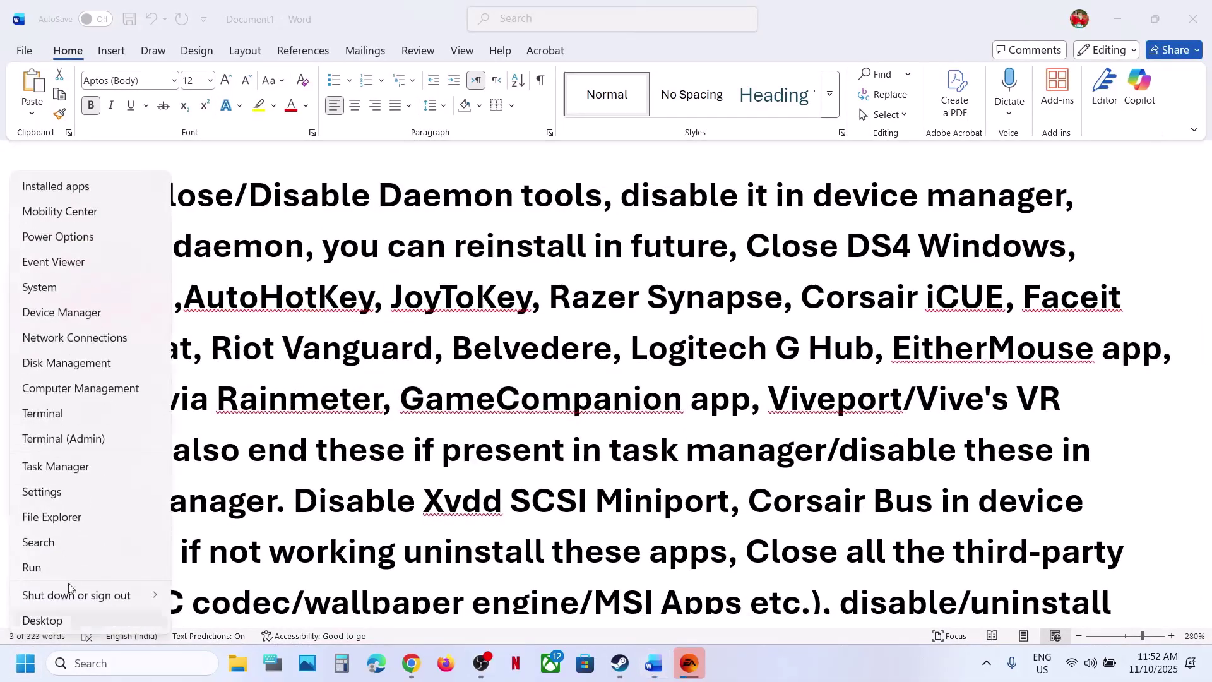
# Review Task Manager's running processes, then return to Word's Step 7 and reopen the Win+X menu
pyautogui.click(47, 472)
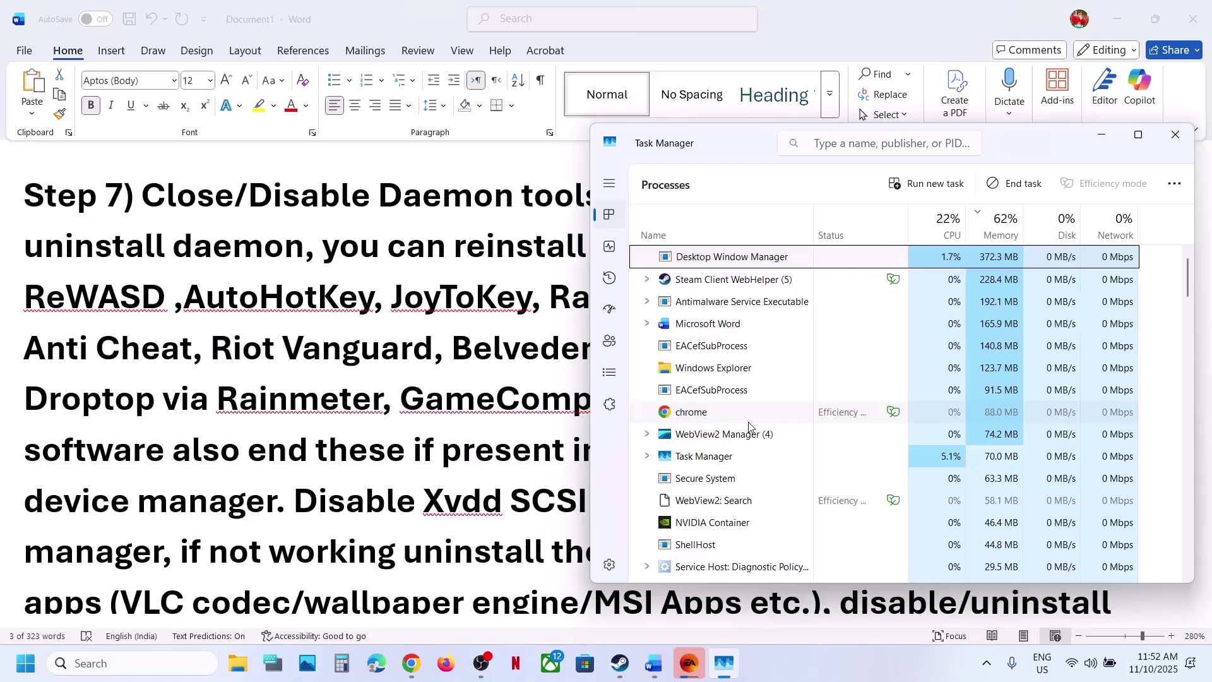
pyautogui.scroll(-20, 750, 427)
pyautogui.scroll(-20, 750, 427)
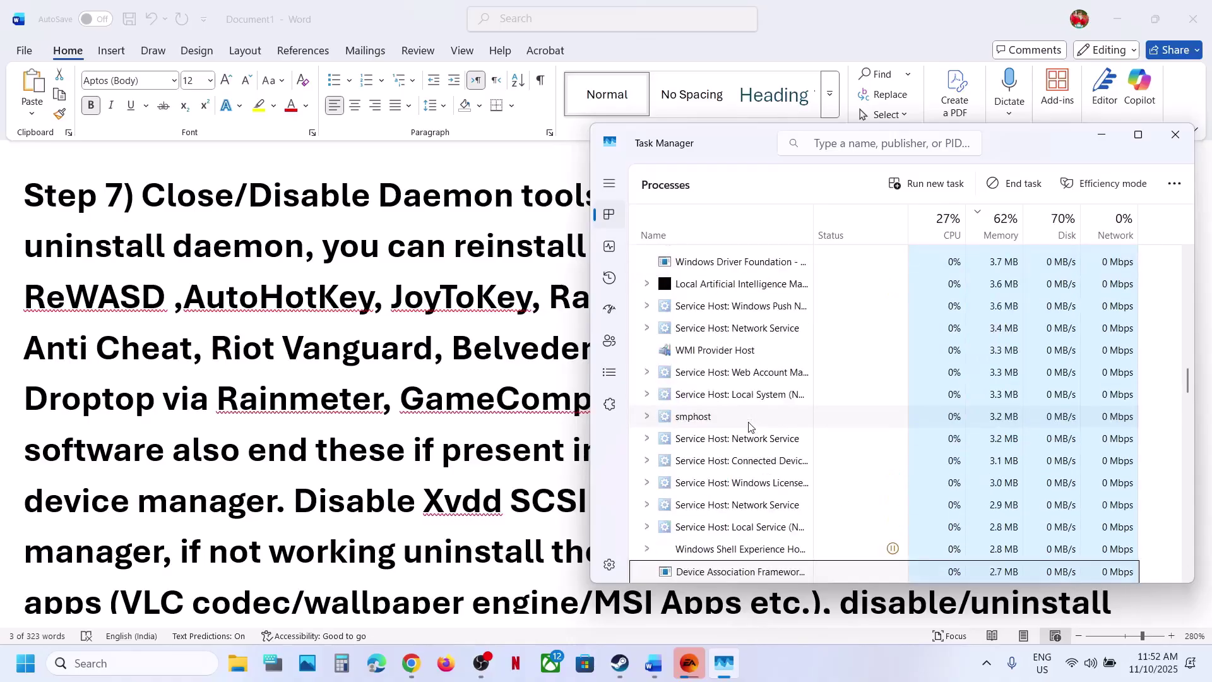
pyautogui.scroll(20, 749, 427)
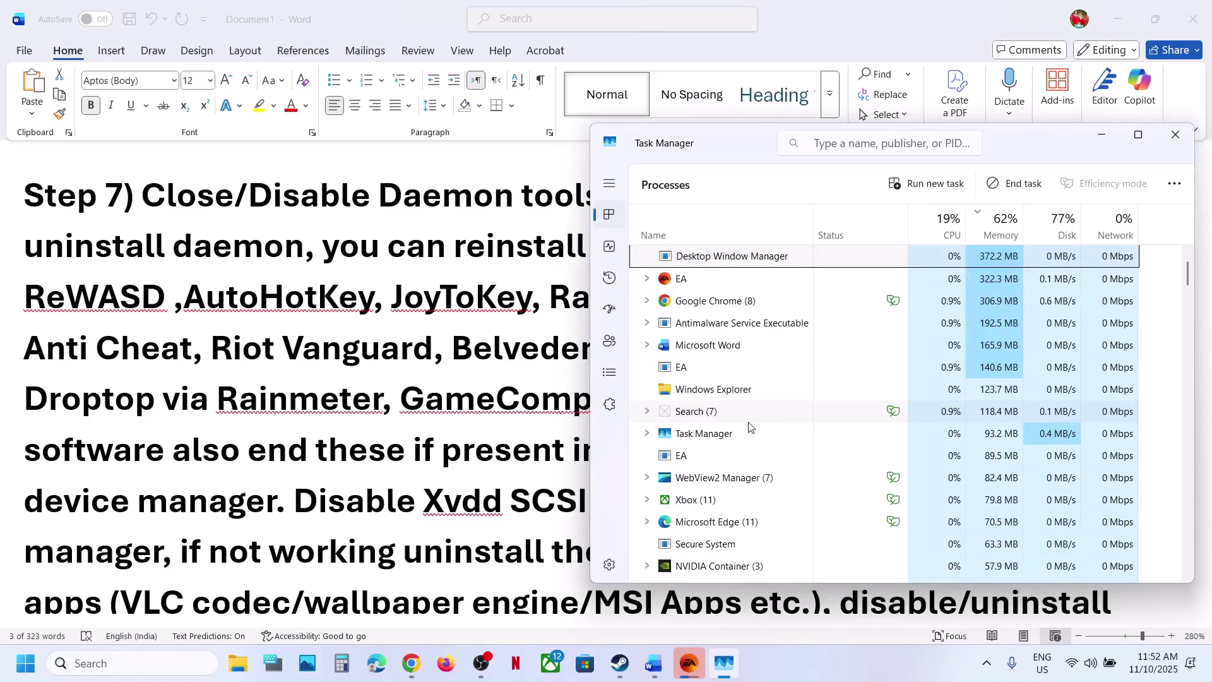
pyautogui.scroll(-20, 750, 426)
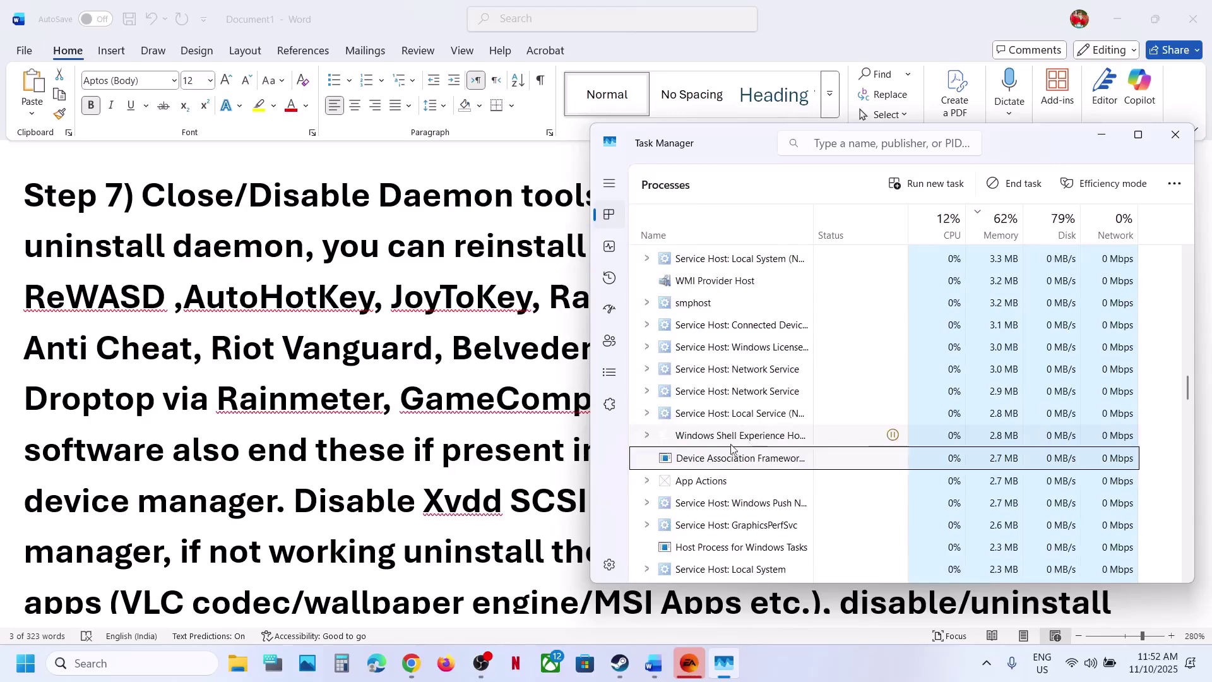
pyautogui.rightClick(731, 450)
pyautogui.click(677, 349)
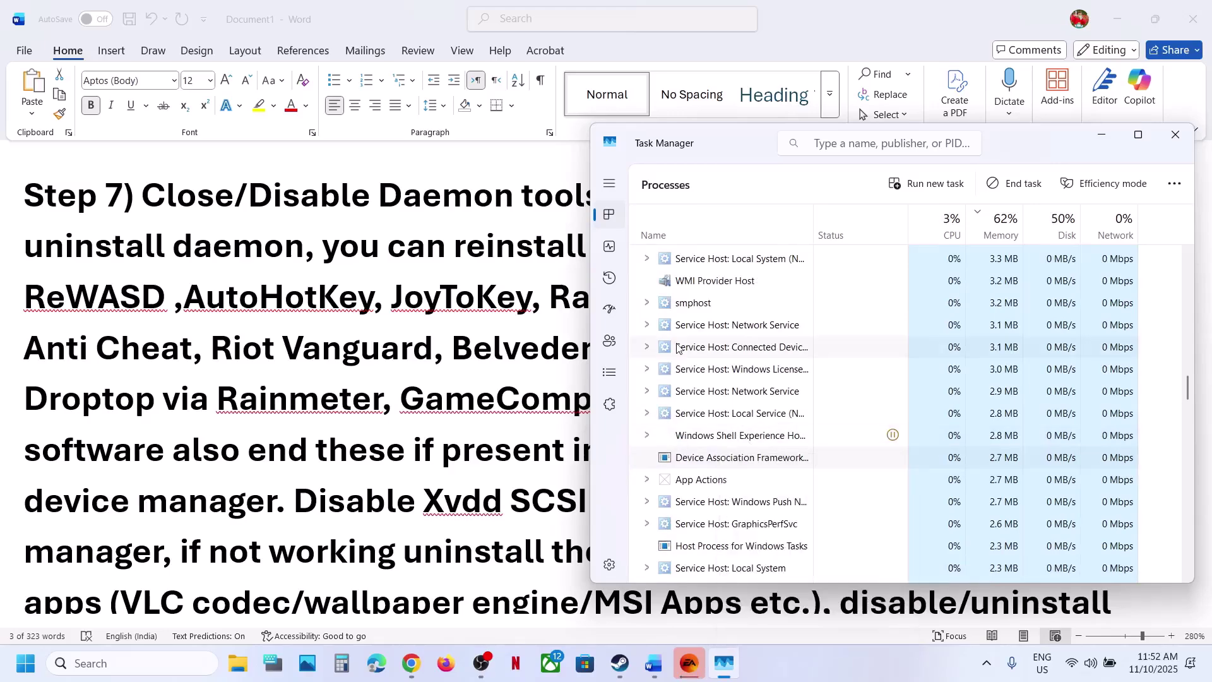
pyautogui.hotkey('alt', 'Tab')
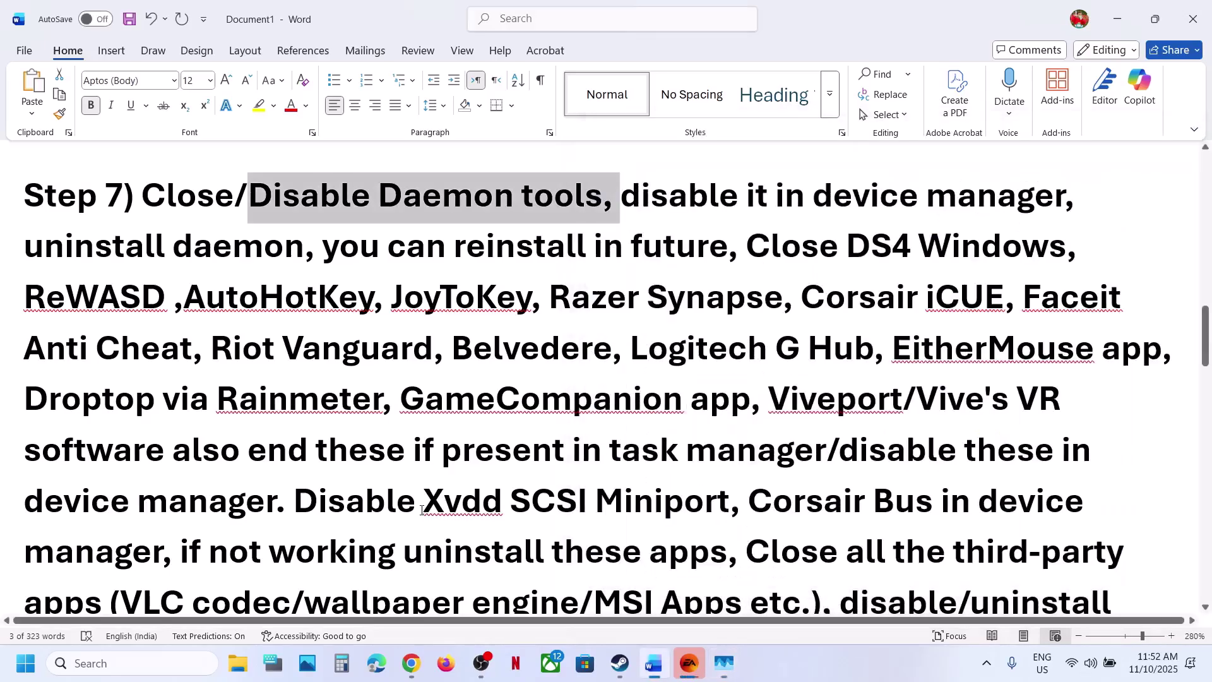
pyautogui.rightClick(25, 663)
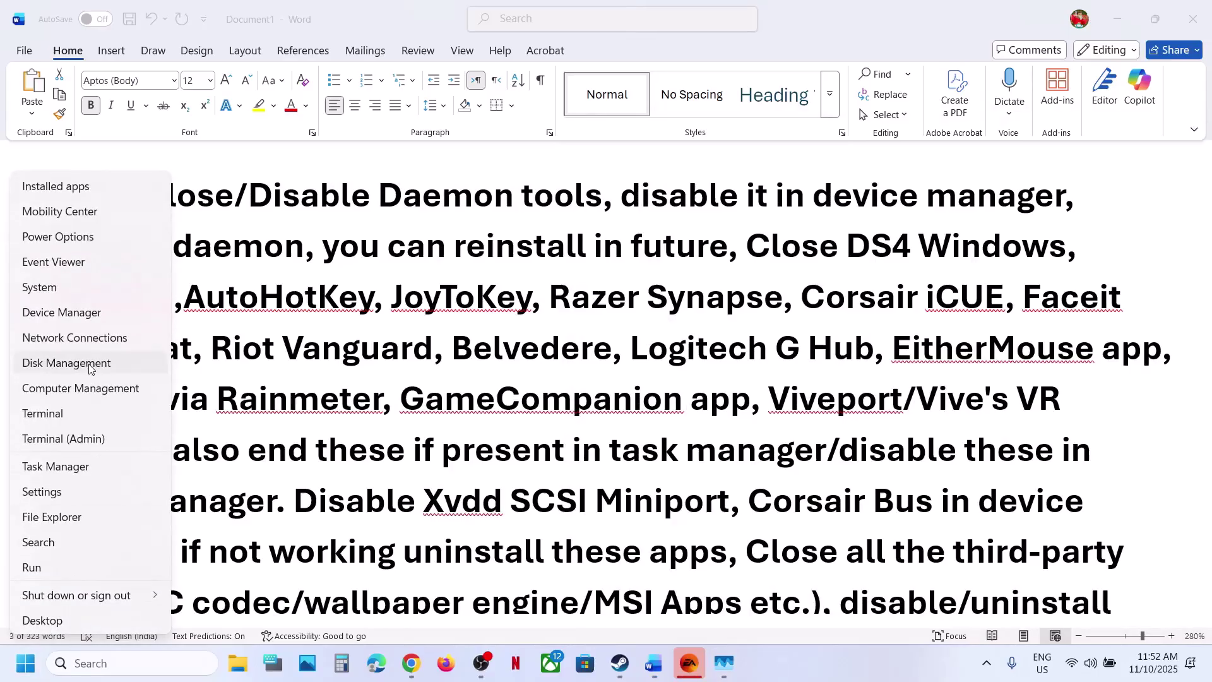
# Open Device Manager and confirm the DAEMON Tools Lite Virtual SCSI Bus is disabled
pyautogui.click(62, 313)
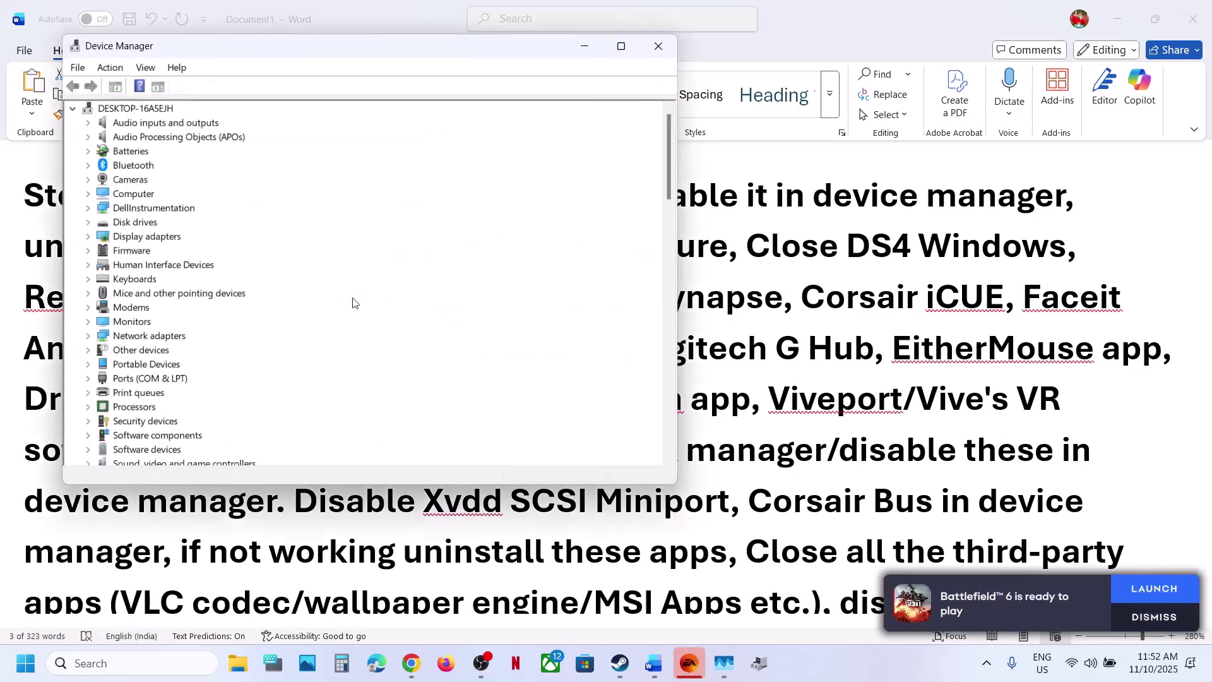
pyautogui.scroll(-10, 351, 300)
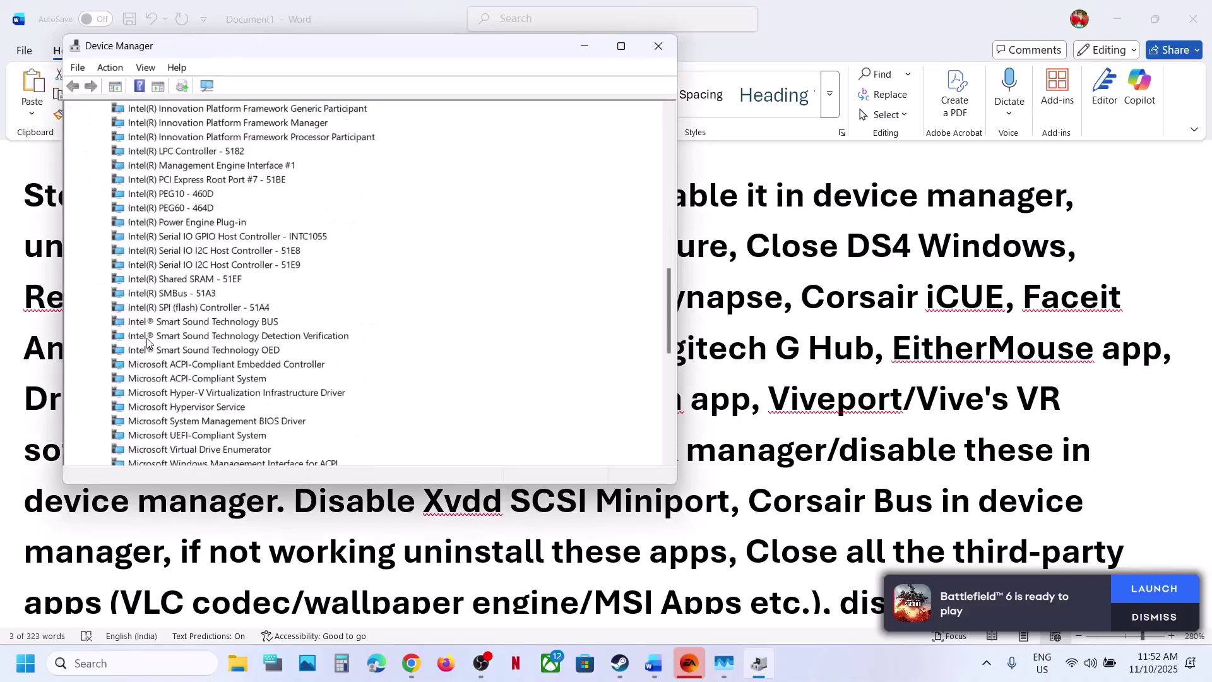
pyautogui.scroll(3, 146, 342)
pyautogui.scroll(7, 146, 343)
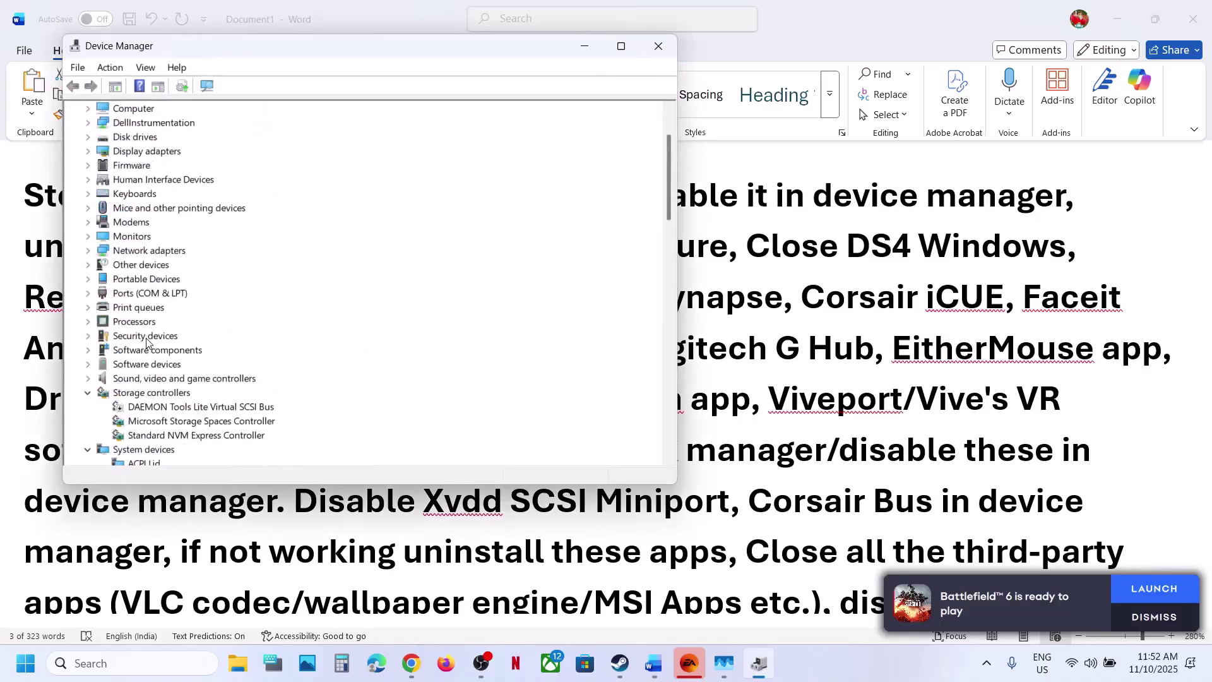
pyautogui.click(88, 449)
pyautogui.scroll(-2, 143, 408)
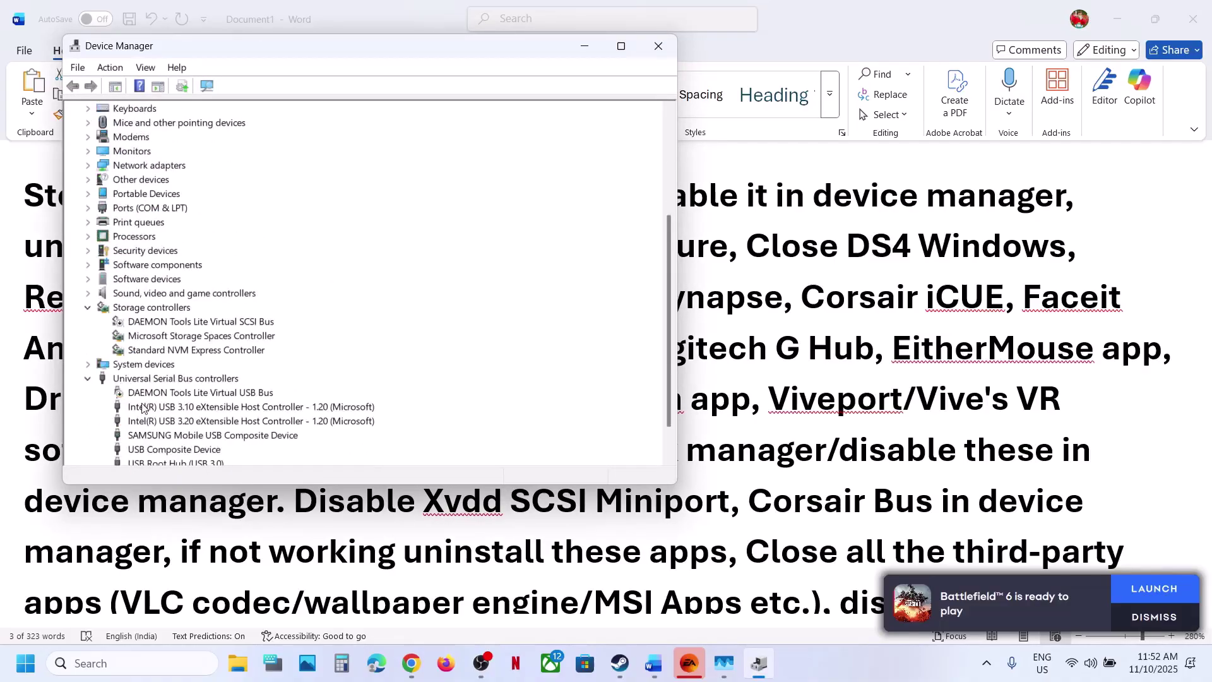
pyautogui.rightClick(164, 323)
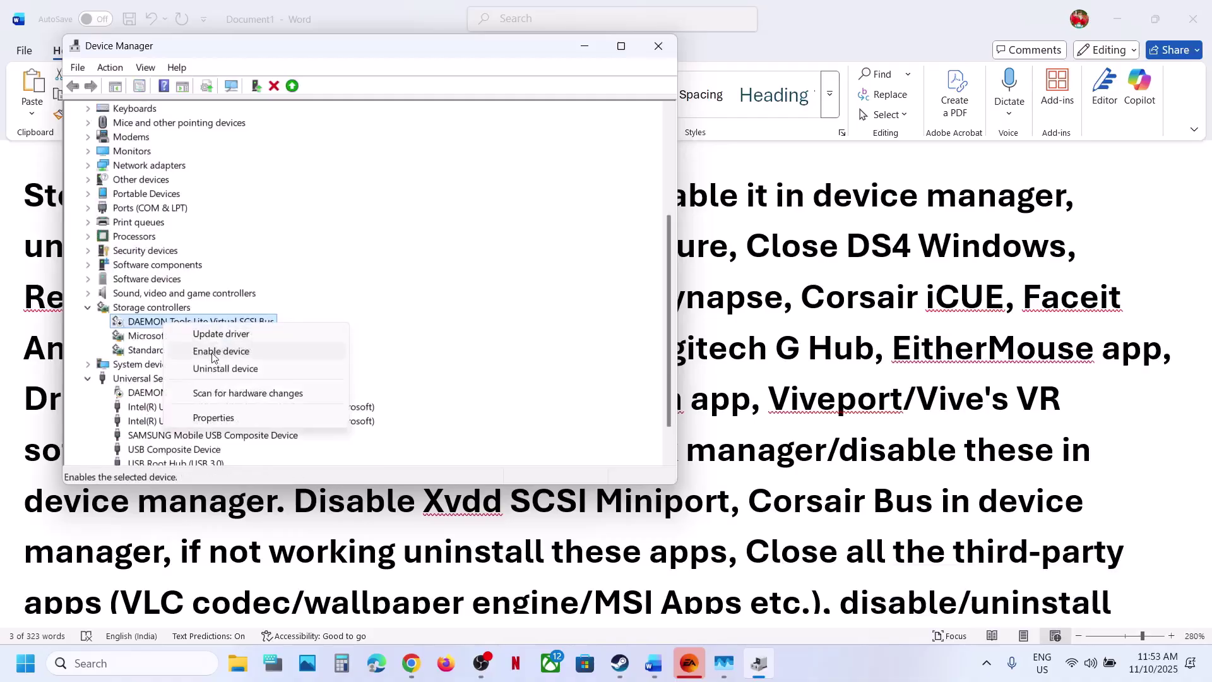
pyautogui.click(152, 338)
# Confirm the DAEMON Tools Lite Virtual USB Bus is also disabled, then close Device Manager
pyautogui.click(150, 394)
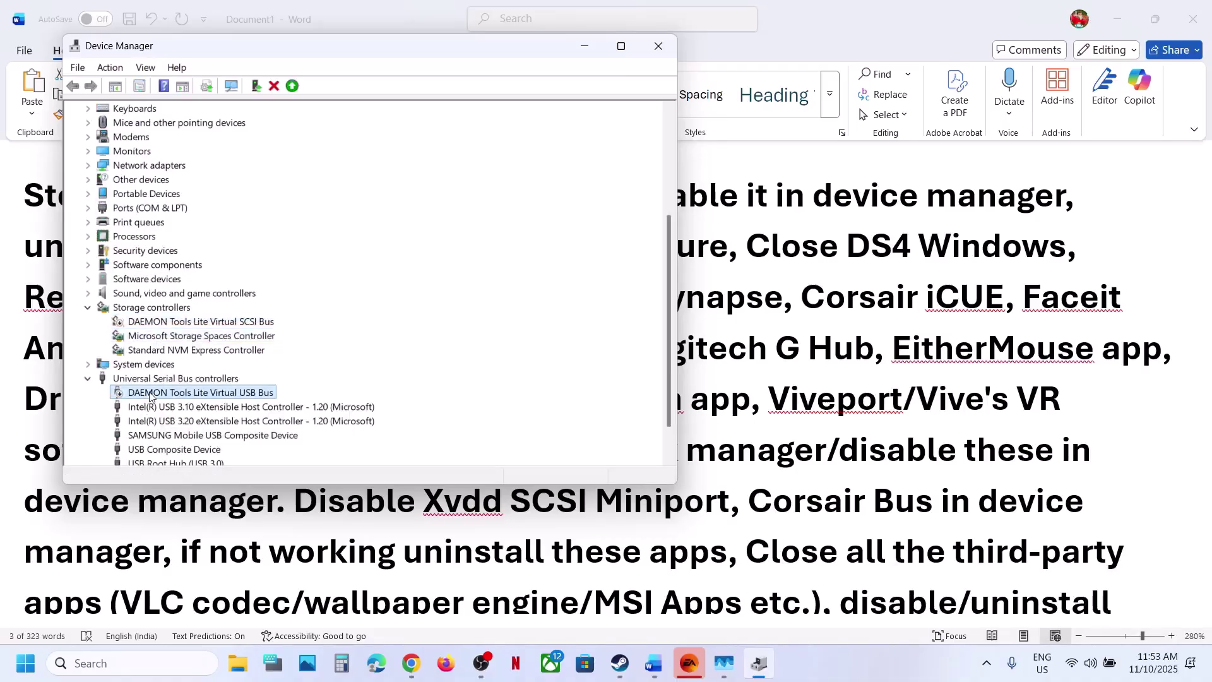
pyautogui.rightClick(169, 402)
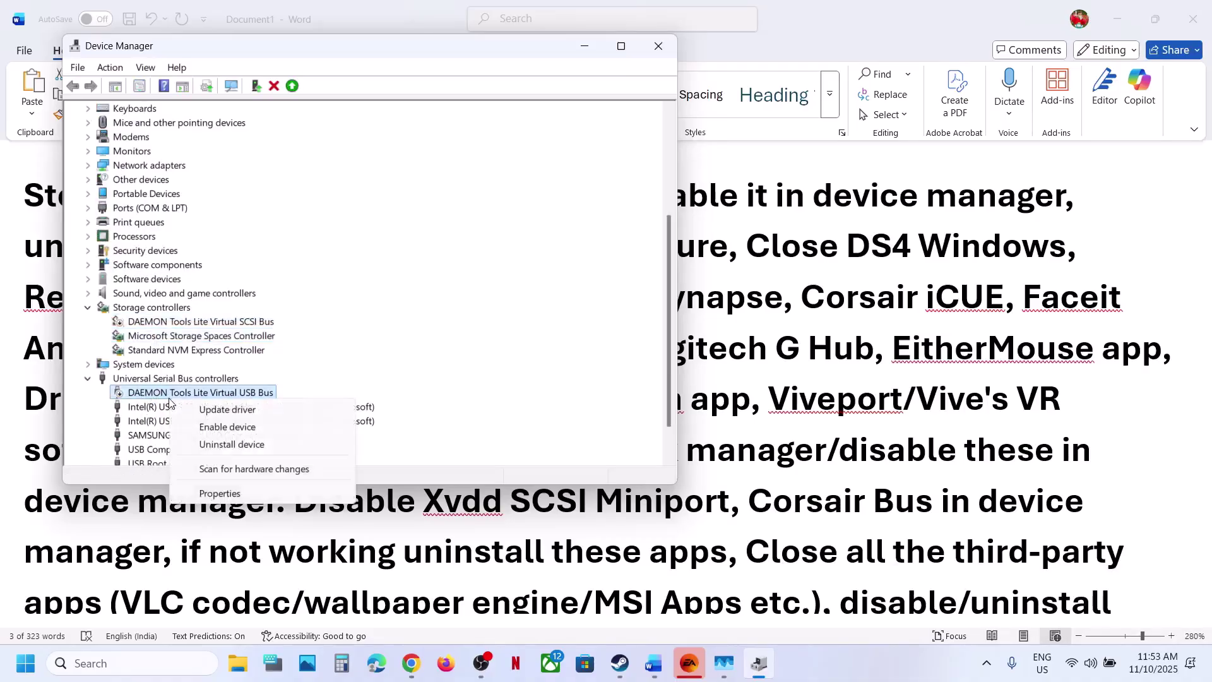
pyautogui.click(414, 270)
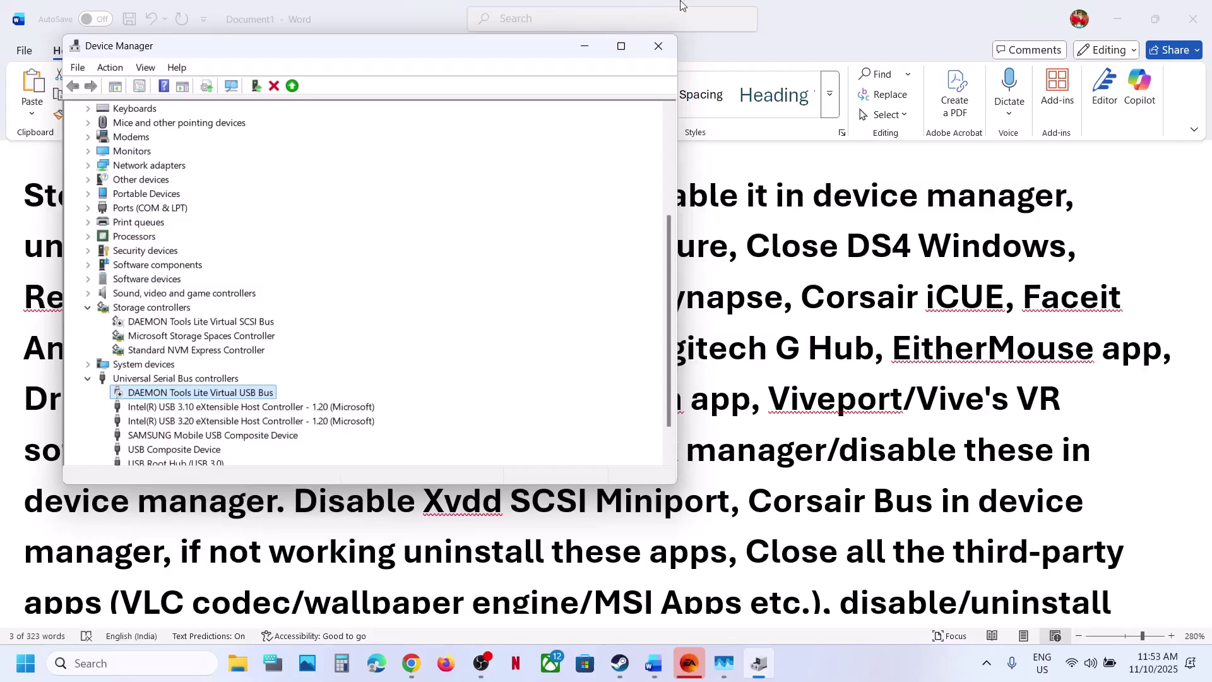
pyautogui.click(658, 46)
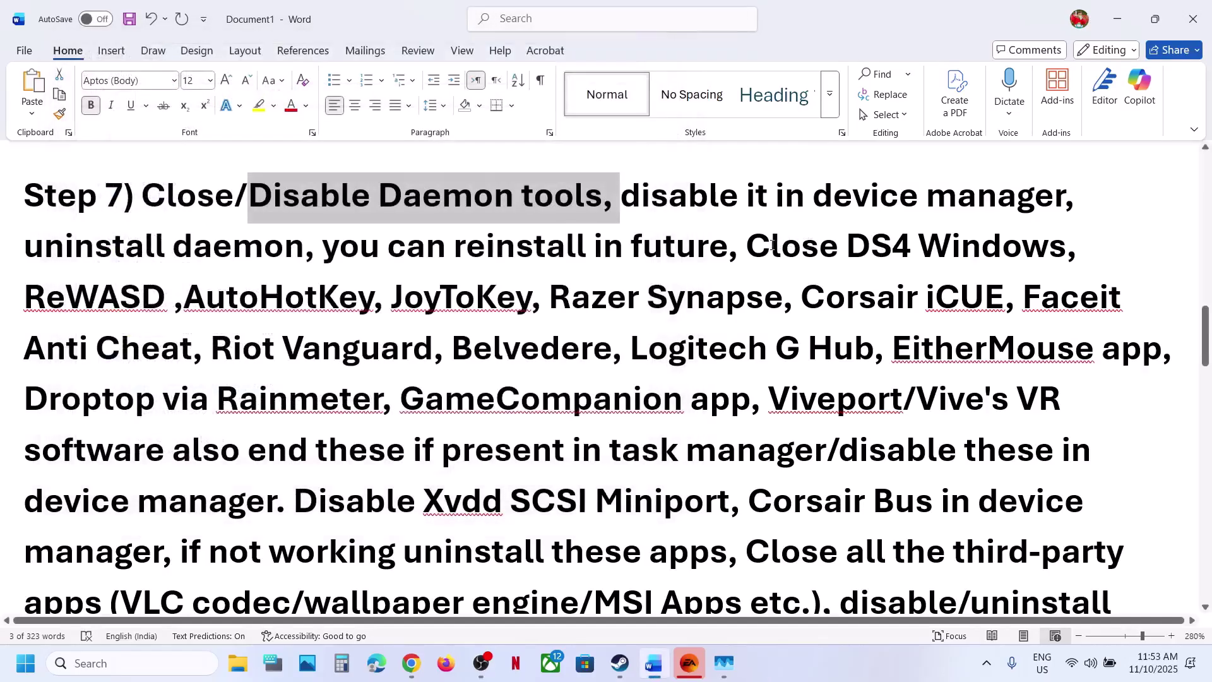
# Highlight Step 7's Close DS4 Windows item and the apps ReWASD through Droptop, Rainmeter, GameCompanion, Viveport
pyautogui.moveTo(779, 246); pyautogui.dragTo(1063, 248)
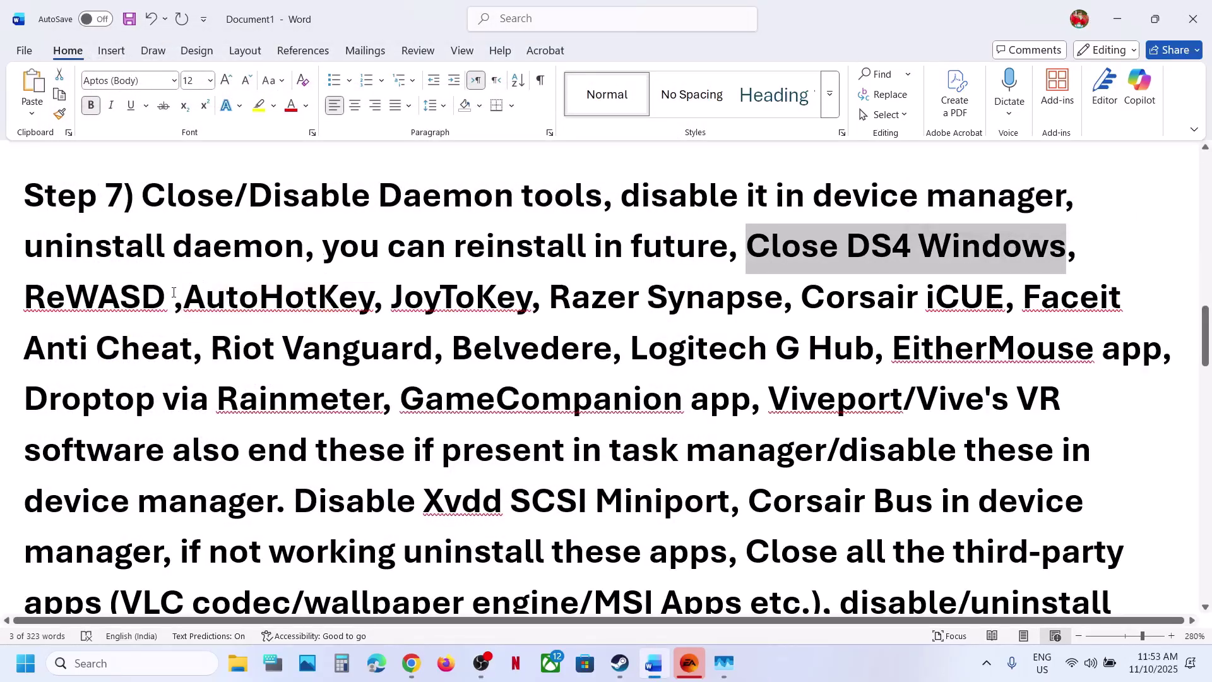
pyautogui.moveTo(174, 292); pyautogui.dragTo(251, 284)
pyautogui.moveTo(322, 295); pyautogui.dragTo(157, 402)
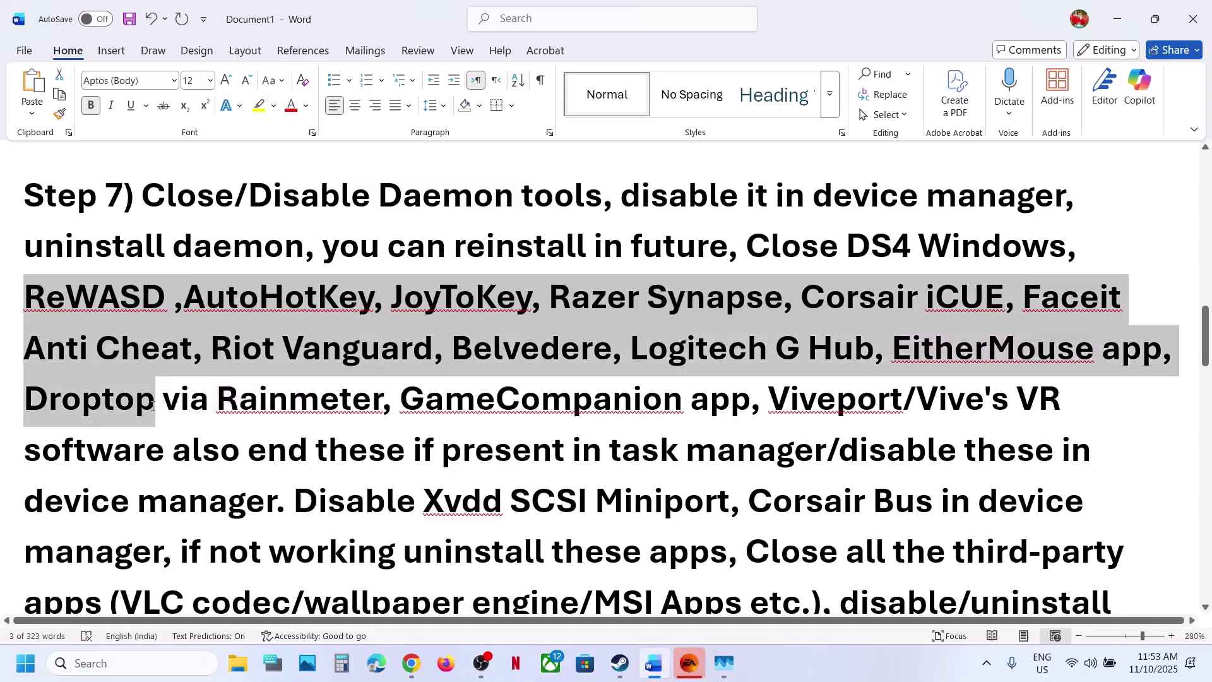
pyautogui.click(154, 402)
pyautogui.doubleClick(105, 396)
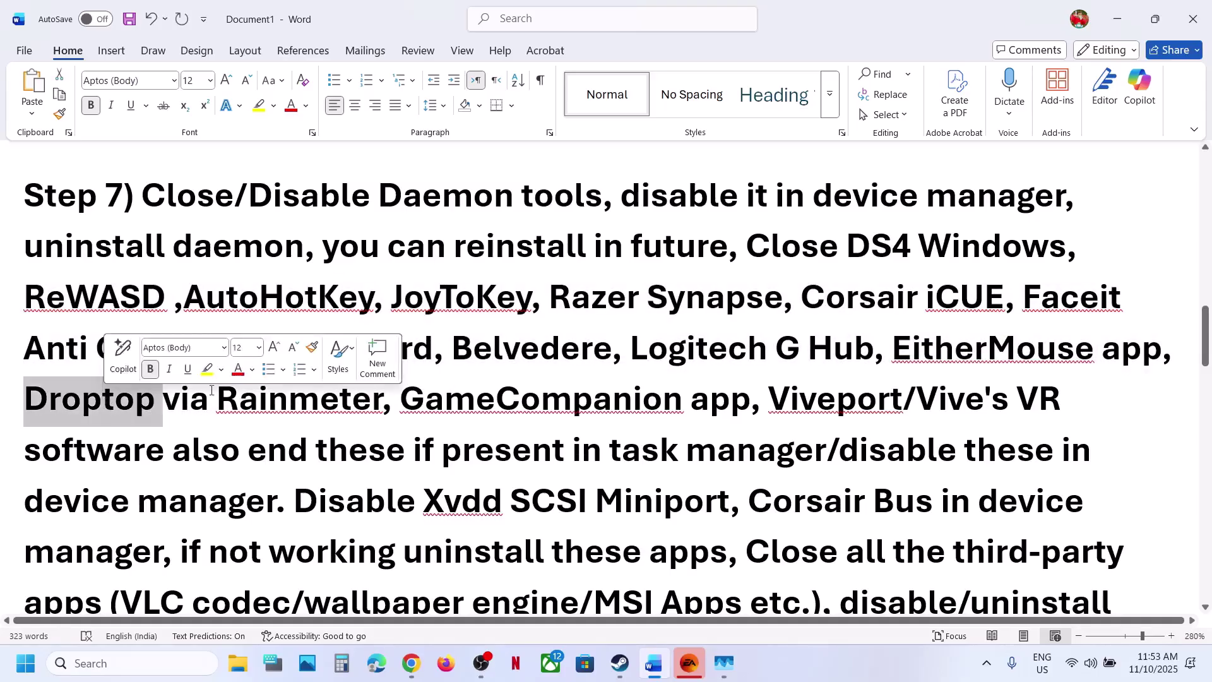
pyautogui.doubleClick(296, 399)
pyautogui.doubleClick(534, 396)
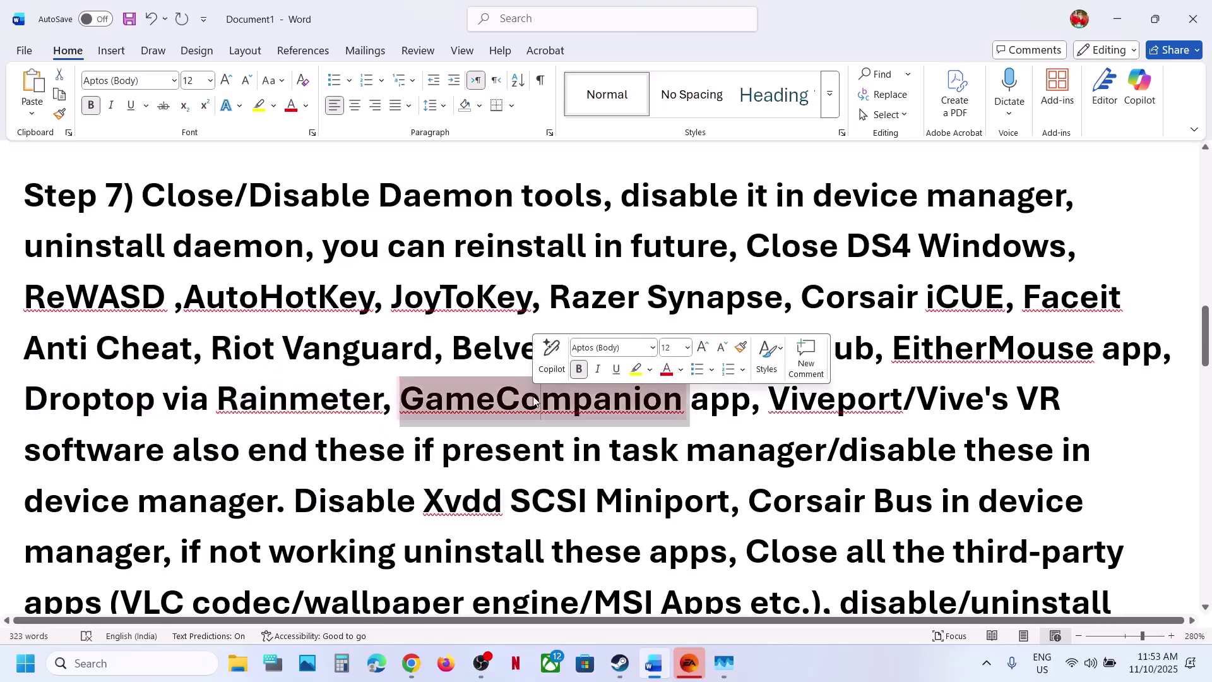
pyautogui.scroll(-3, 843, 219)
pyautogui.scroll(1, 842, 219)
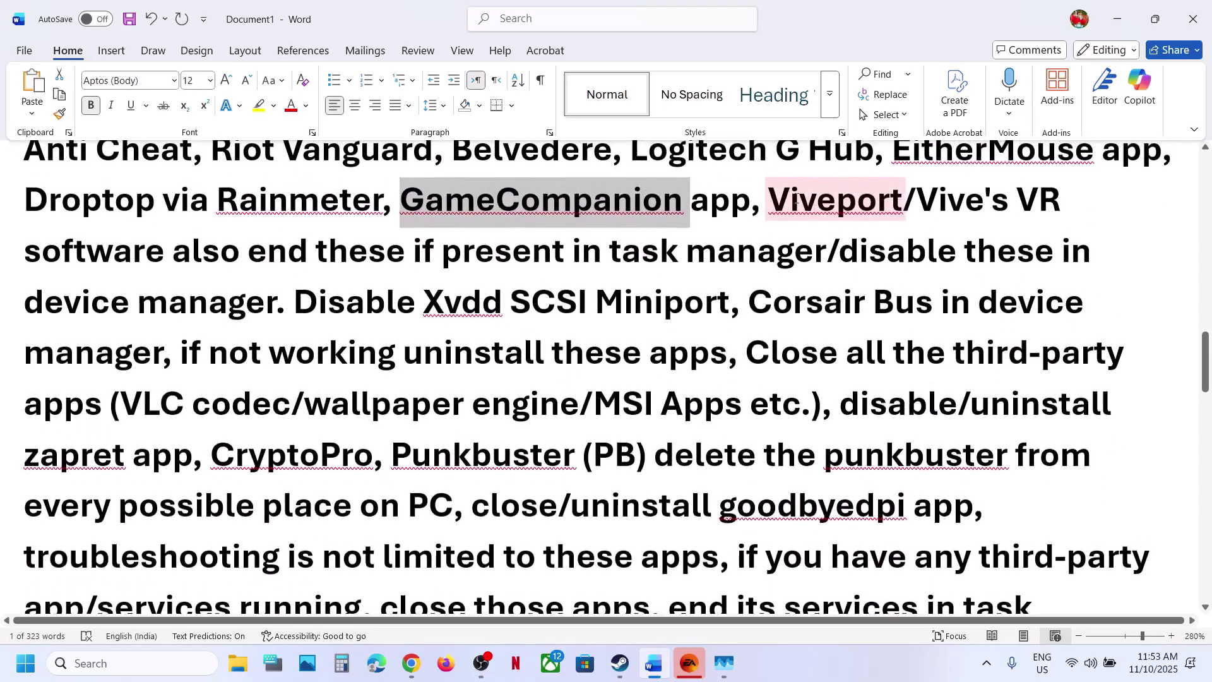
pyautogui.moveTo(794, 198); pyautogui.dragTo(656, 264)
pyautogui.click(656, 264)
# Bring up Task Manager and the Start button's admin shortcuts menu, then return to Word
pyautogui.click(724, 663)
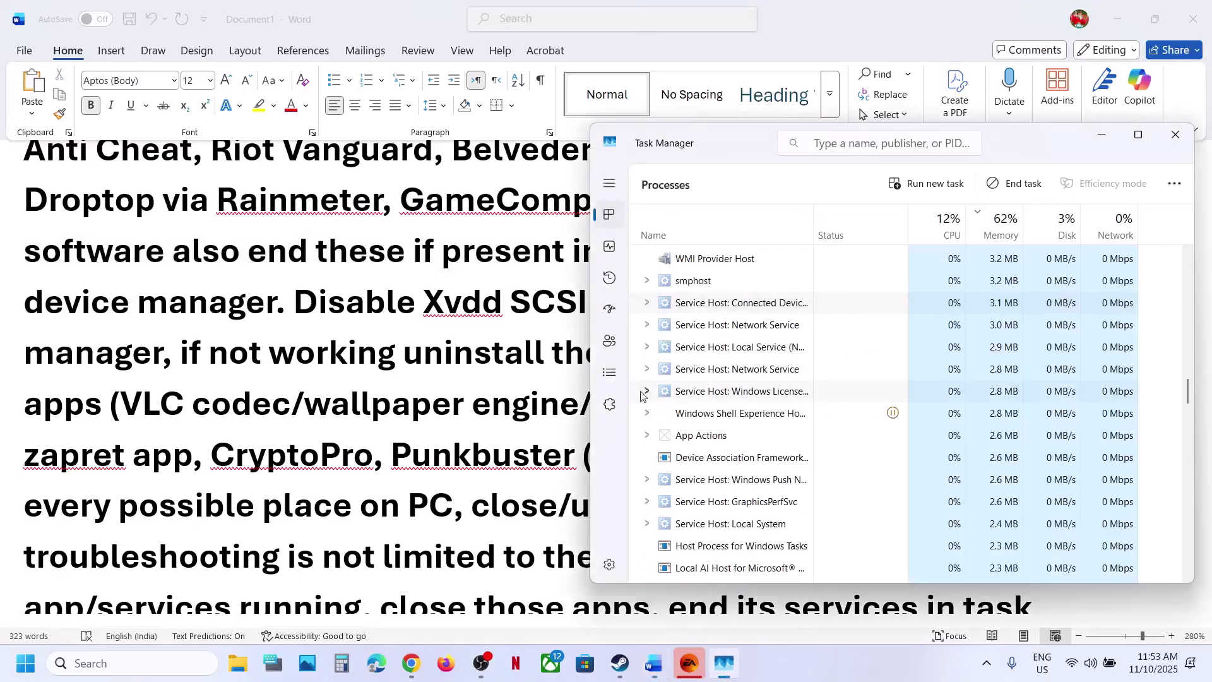
pyautogui.rightClick(41, 666)
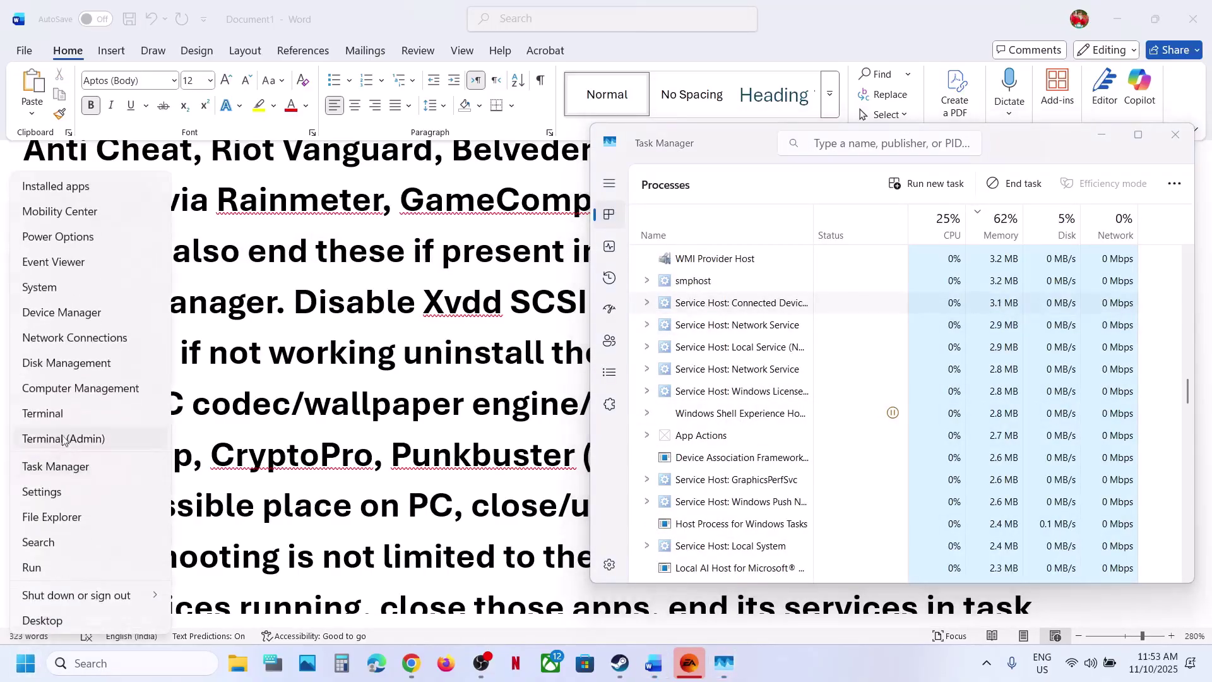
pyautogui.click(61, 312)
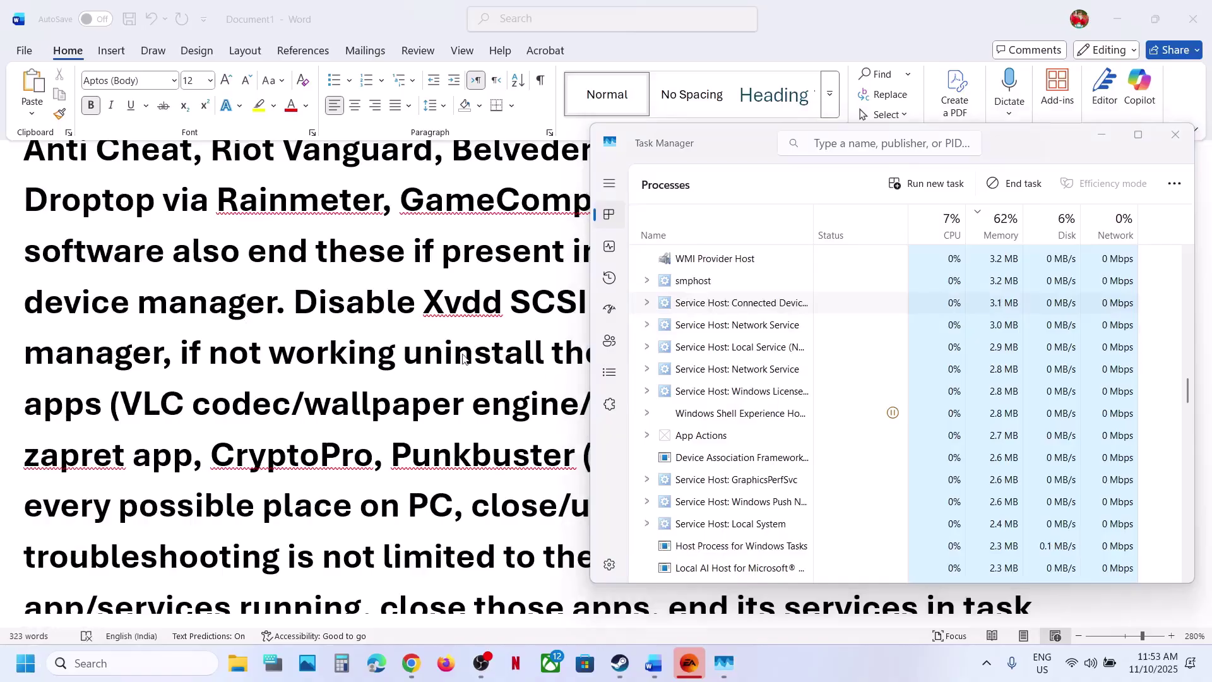
pyautogui.hotkey('alt', 'Tab')
# Highlight Xvdd SCSI Miniport, recheck the DAEMON Tools SCSI bus in Device Manager, and minimize it
pyautogui.moveTo(423, 302); pyautogui.dragTo(667, 295)
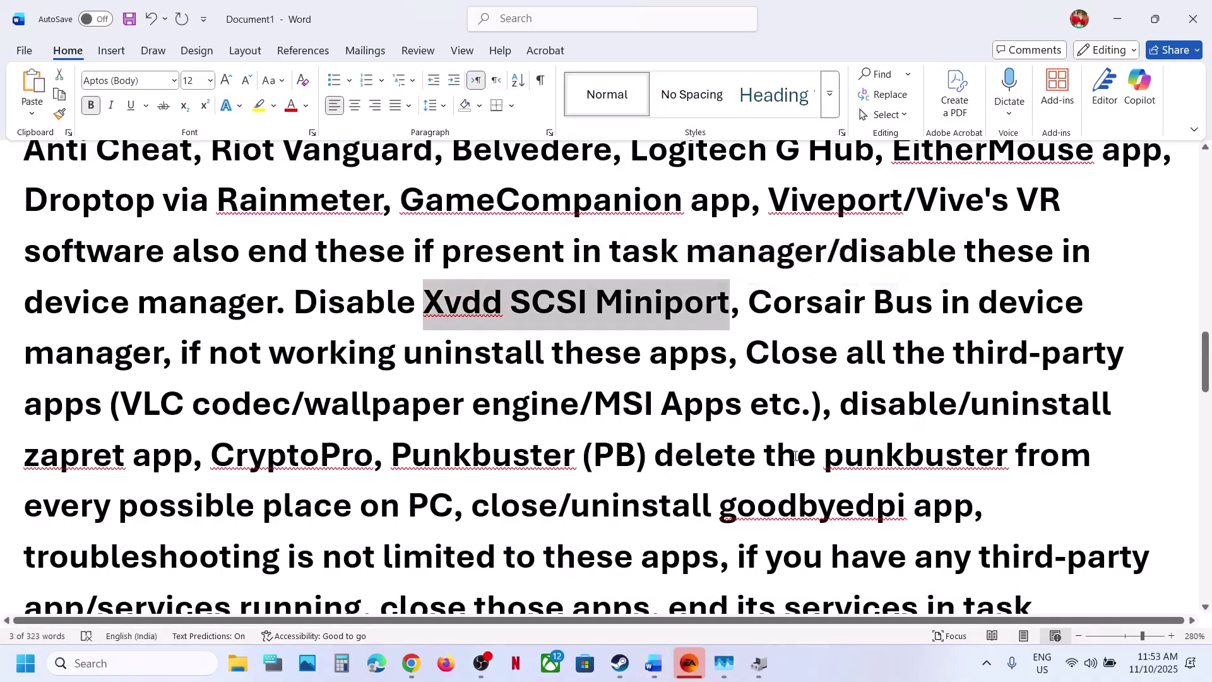
pyautogui.hotkey('alt', 'Tab')
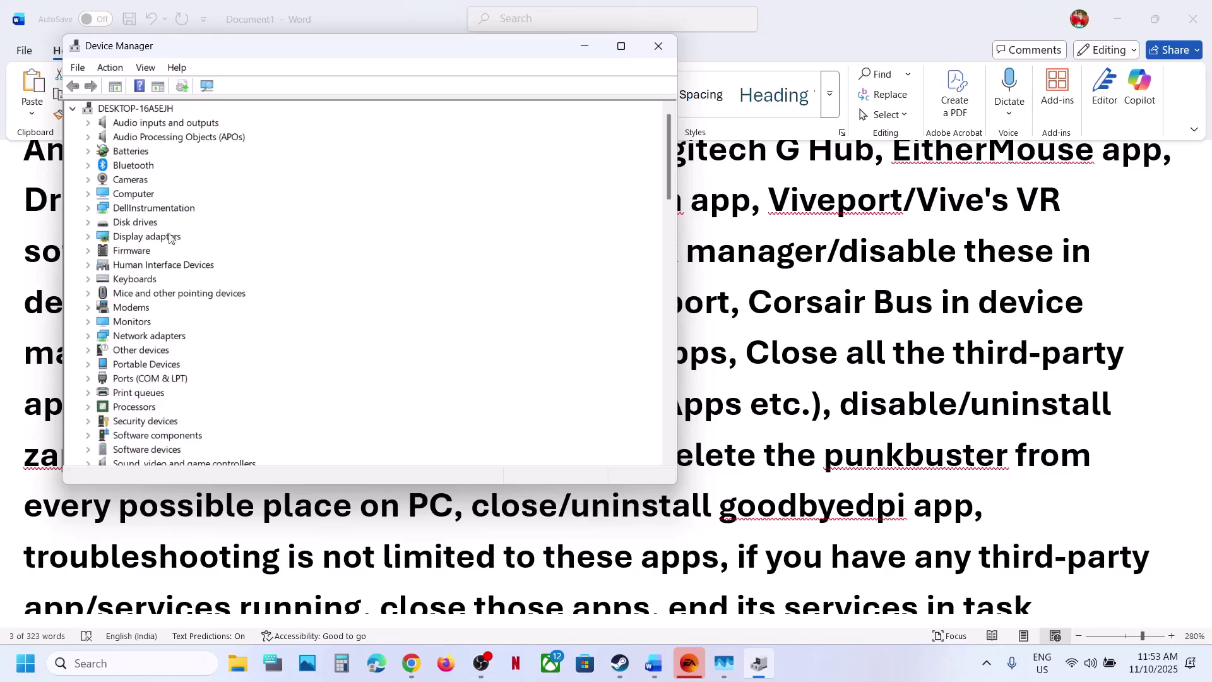
pyautogui.scroll(-7, 169, 238)
pyautogui.rightClick(252, 194)
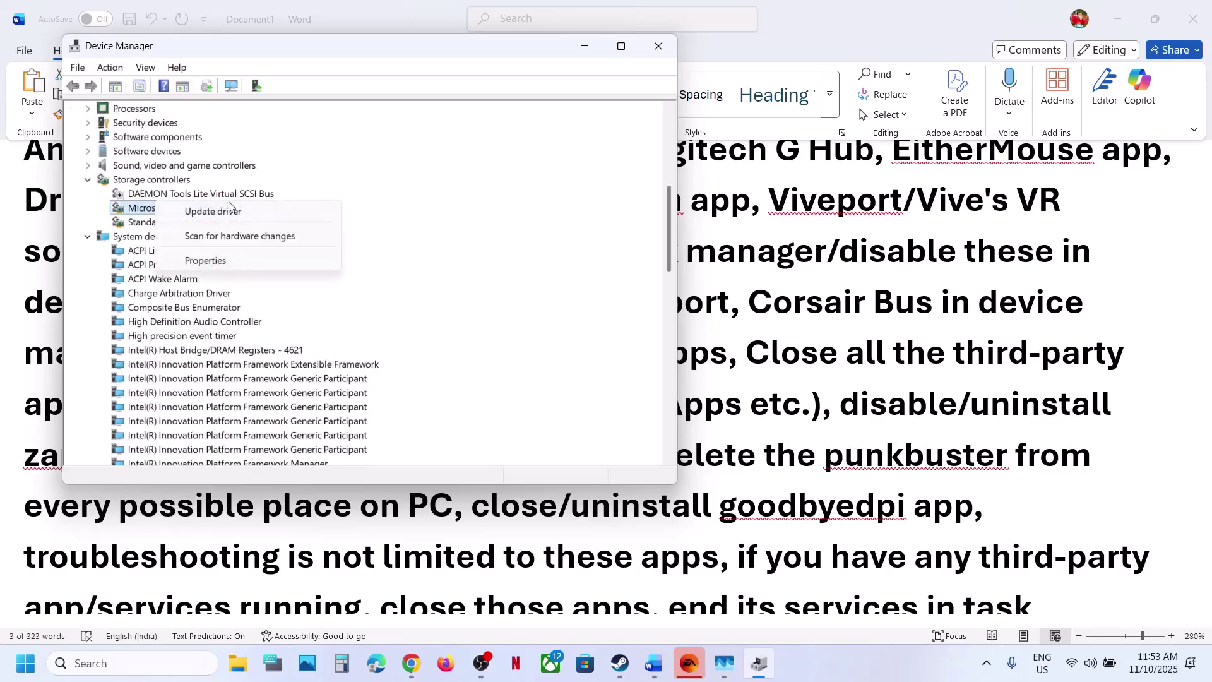
pyautogui.click(264, 184)
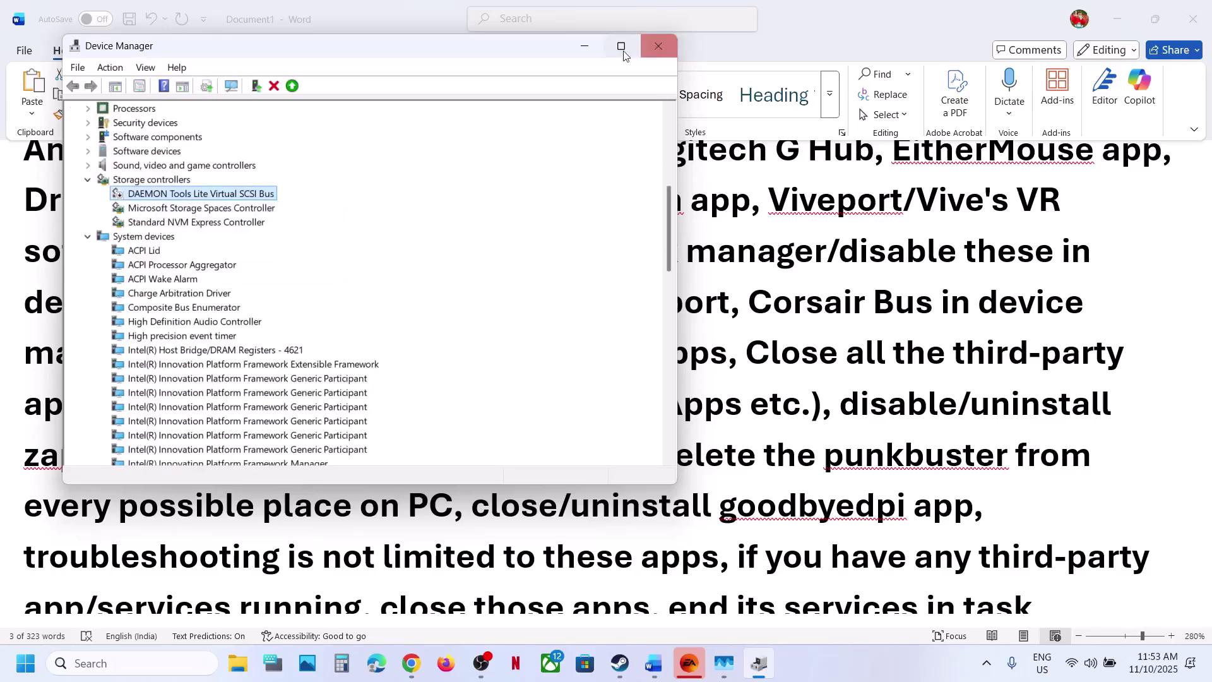
pyautogui.click(587, 48)
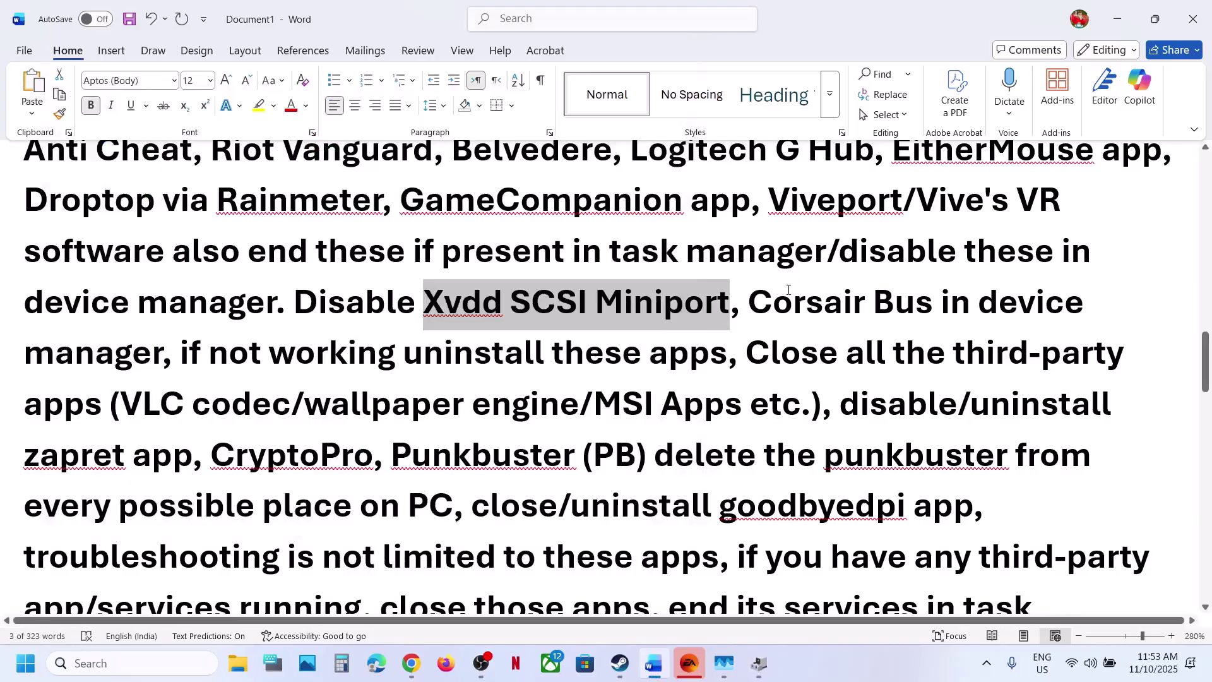
# Highlight Corsair Bus, the close-third-party-apps instruction, and the zapret, CryptoPro and Punkbuster items
pyautogui.moveTo(788, 290); pyautogui.dragTo(932, 302)
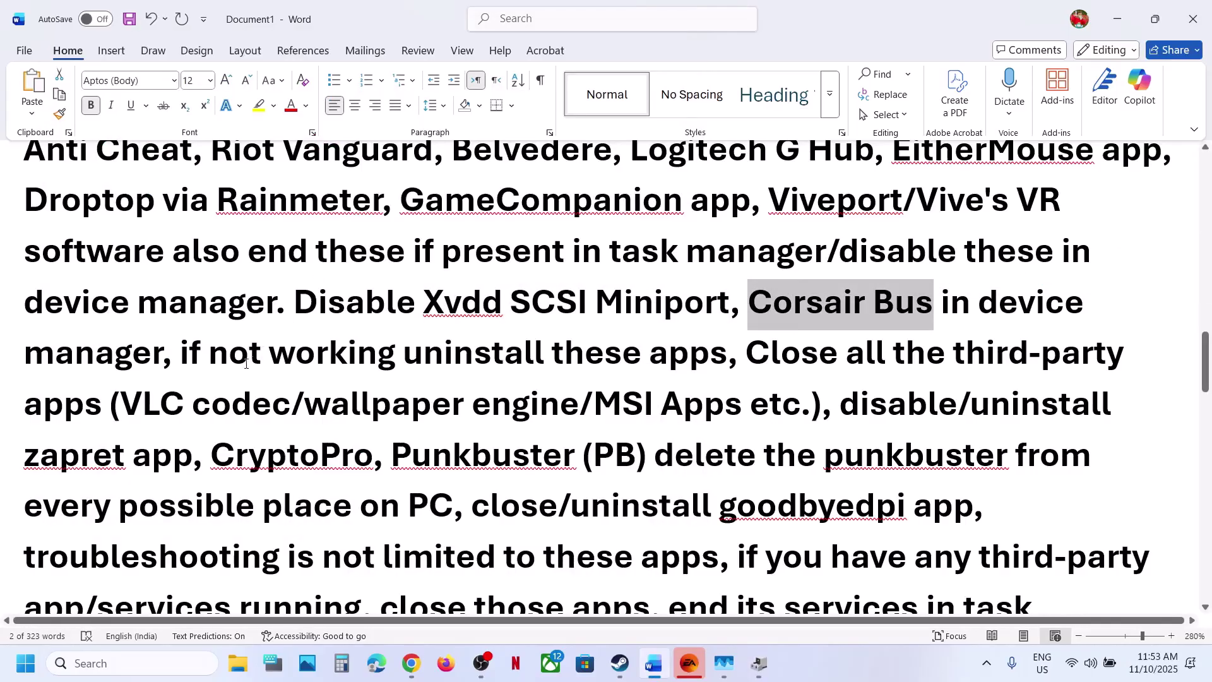
pyautogui.moveTo(186, 364); pyautogui.dragTo(346, 406)
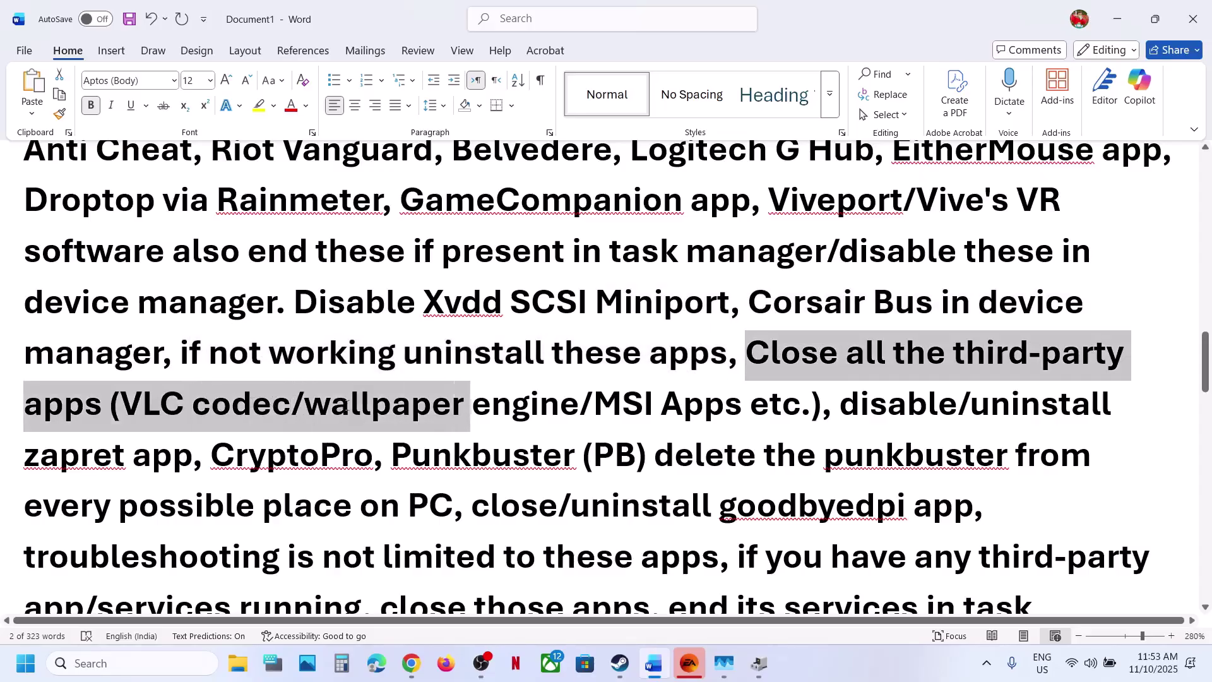
pyautogui.moveTo(442, 412); pyautogui.dragTo(520, 403)
pyautogui.moveTo(611, 399); pyautogui.dragTo(655, 404)
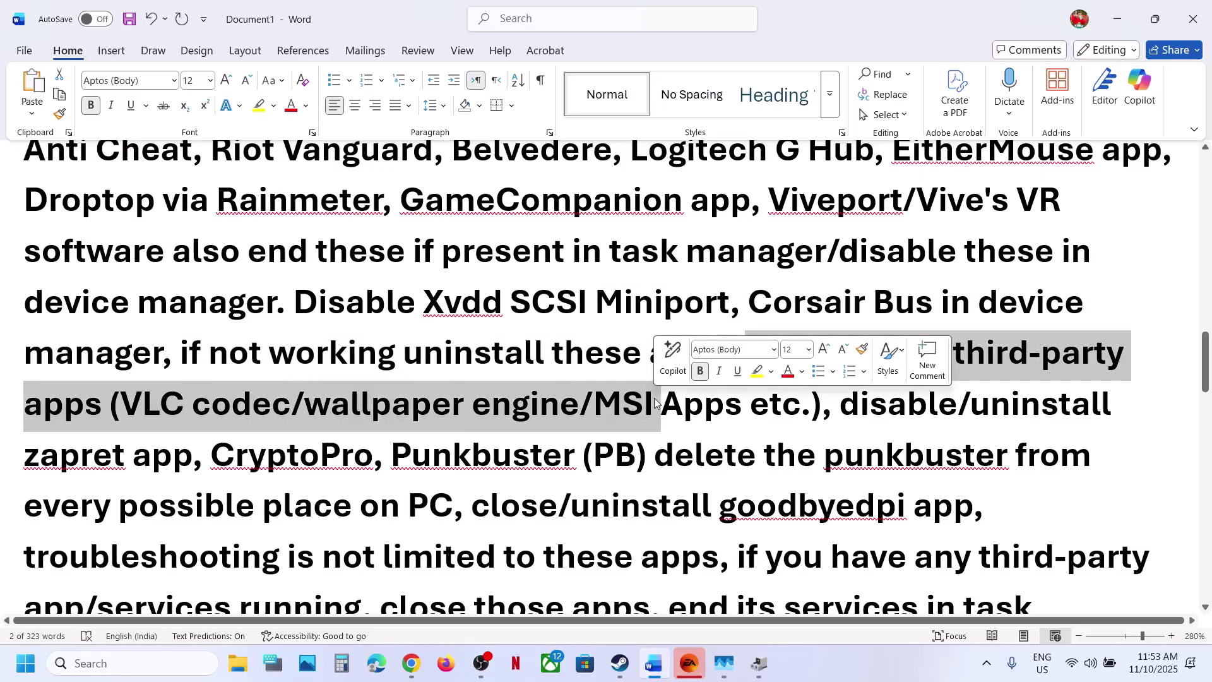
pyautogui.scroll(-2, 820, 353)
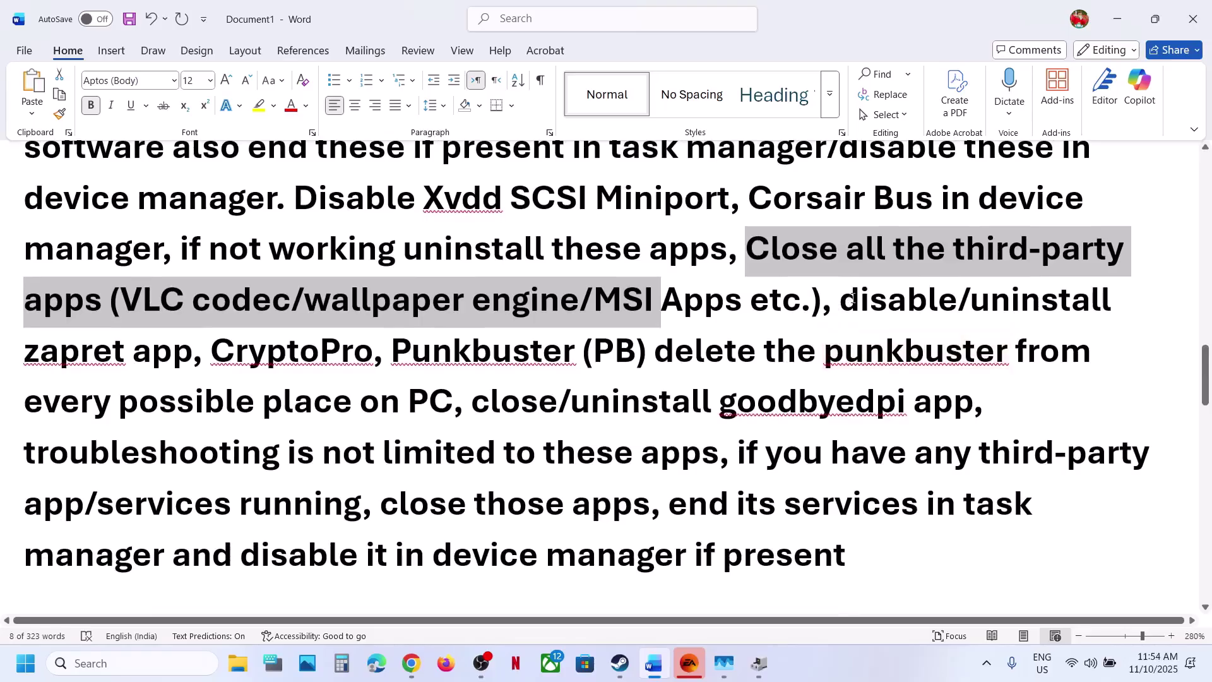
pyautogui.moveTo(848, 298); pyautogui.dragTo(286, 358)
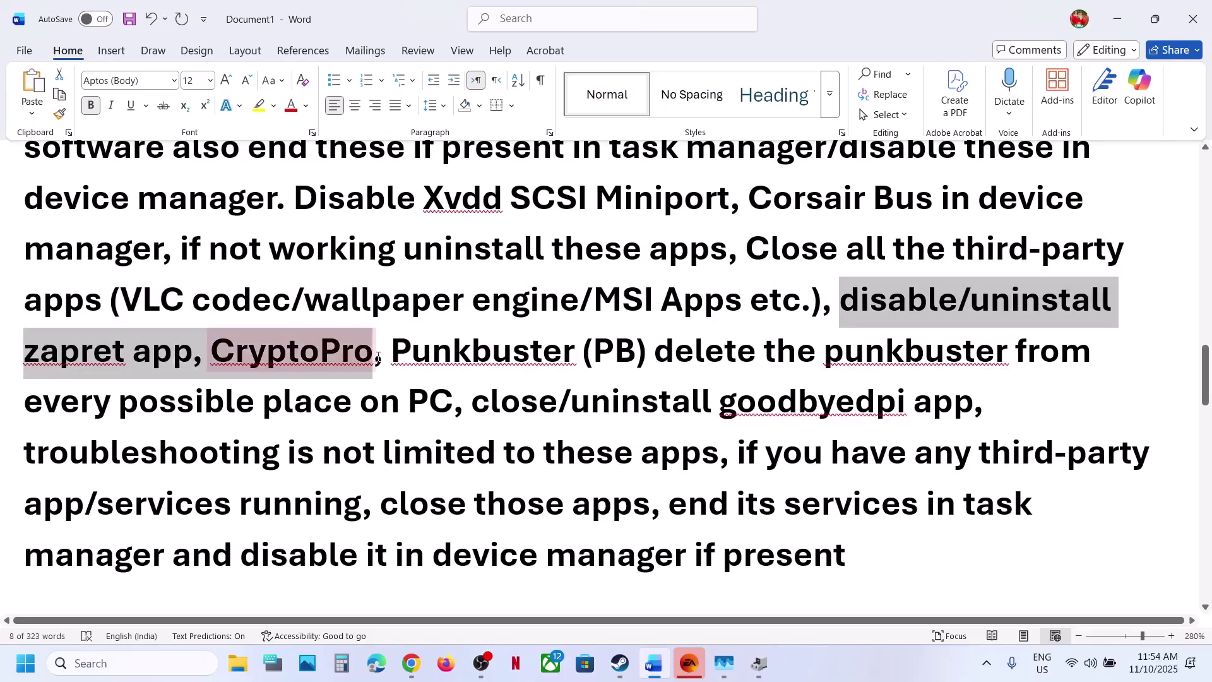
pyautogui.moveTo(377, 357); pyautogui.dragTo(356, 402)
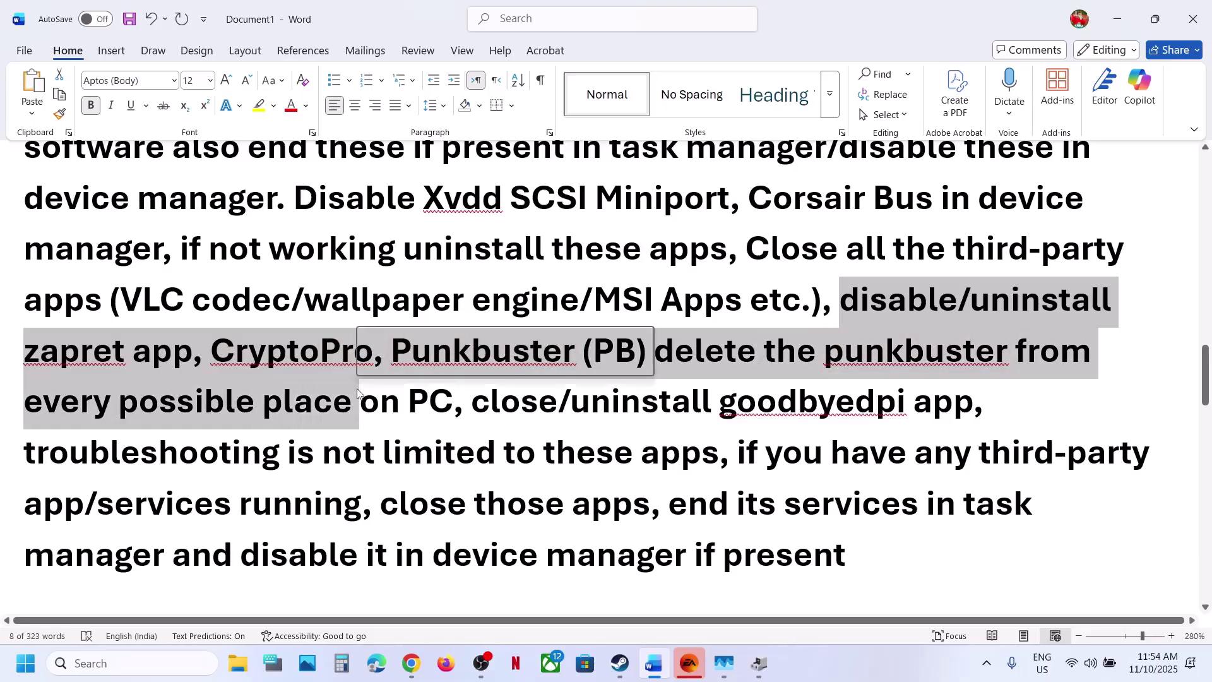
pyautogui.click(566, 415)
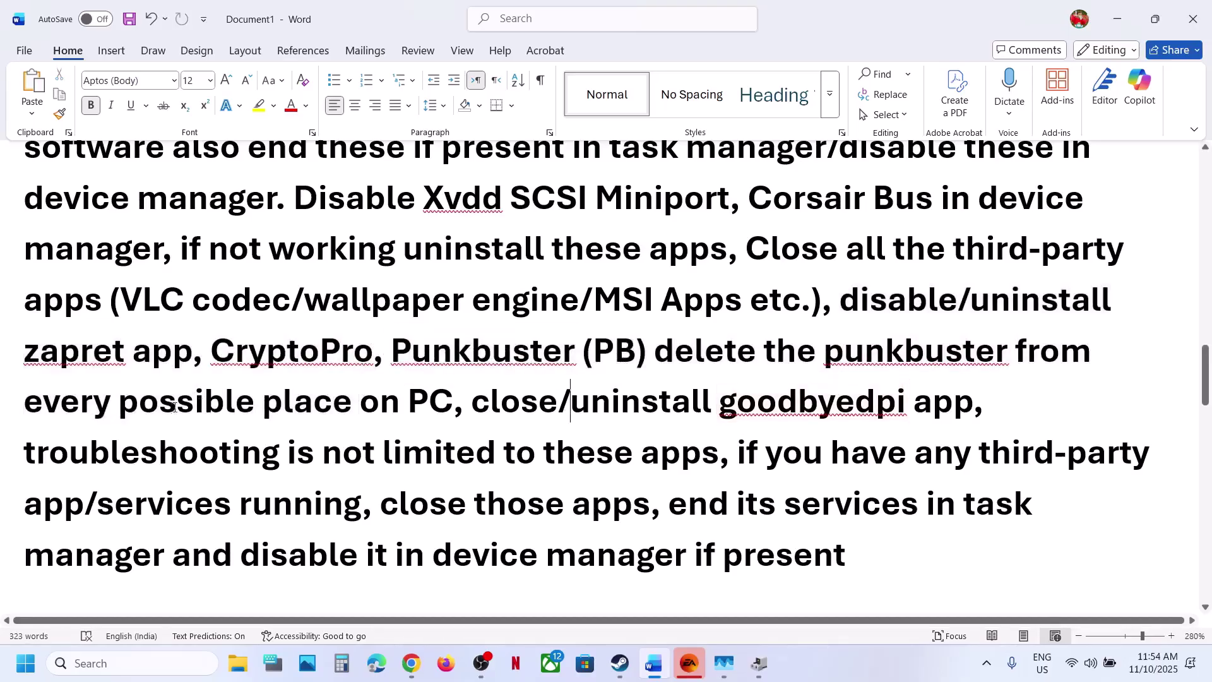
# Highlight the troubleshooting sentence, scroll to Step 8 on antivirus exclusions, and open Settings with Win+I
pyautogui.moveTo(125, 449); pyautogui.dragTo(738, 553)
pyautogui.click(695, 512)
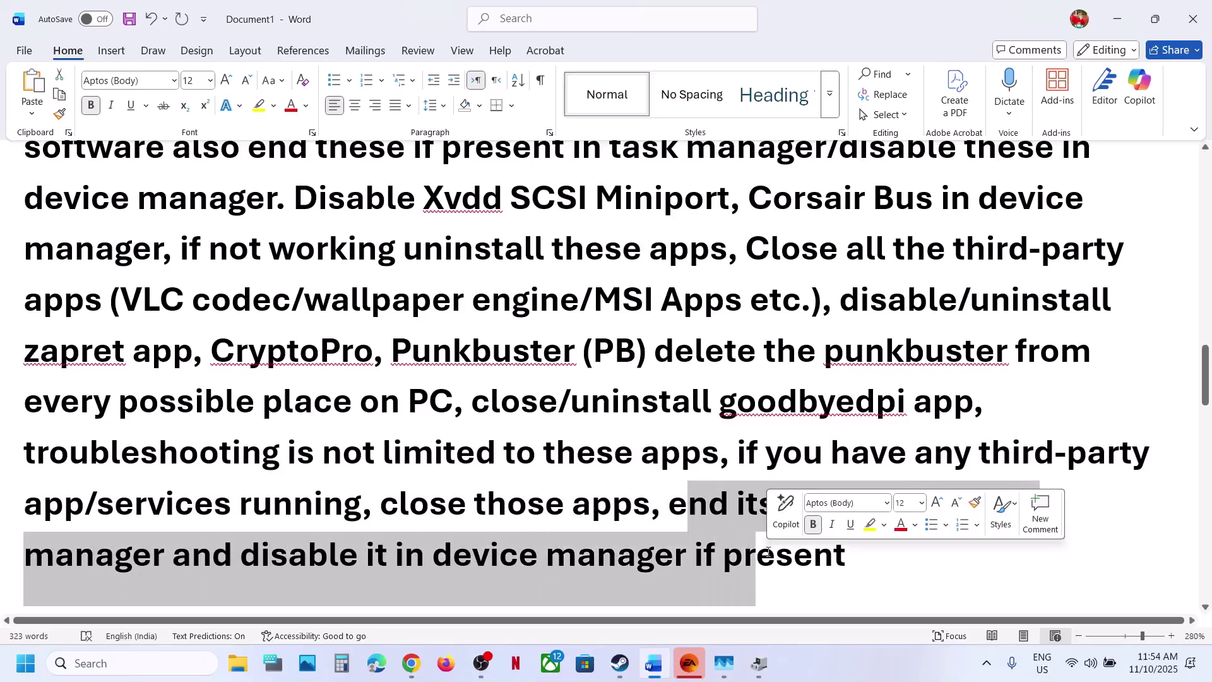
pyautogui.click(401, 454)
pyautogui.scroll(-2, 411, 451)
pyautogui.scroll(-2, 411, 450)
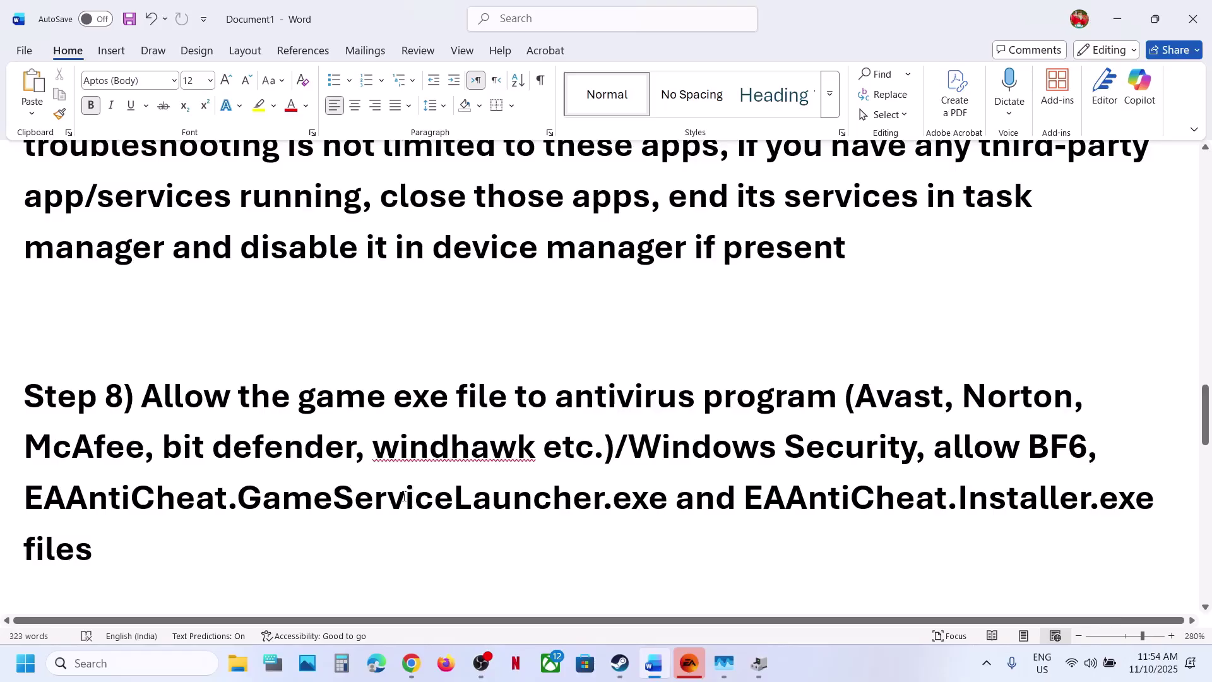
pyautogui.press('super+i')
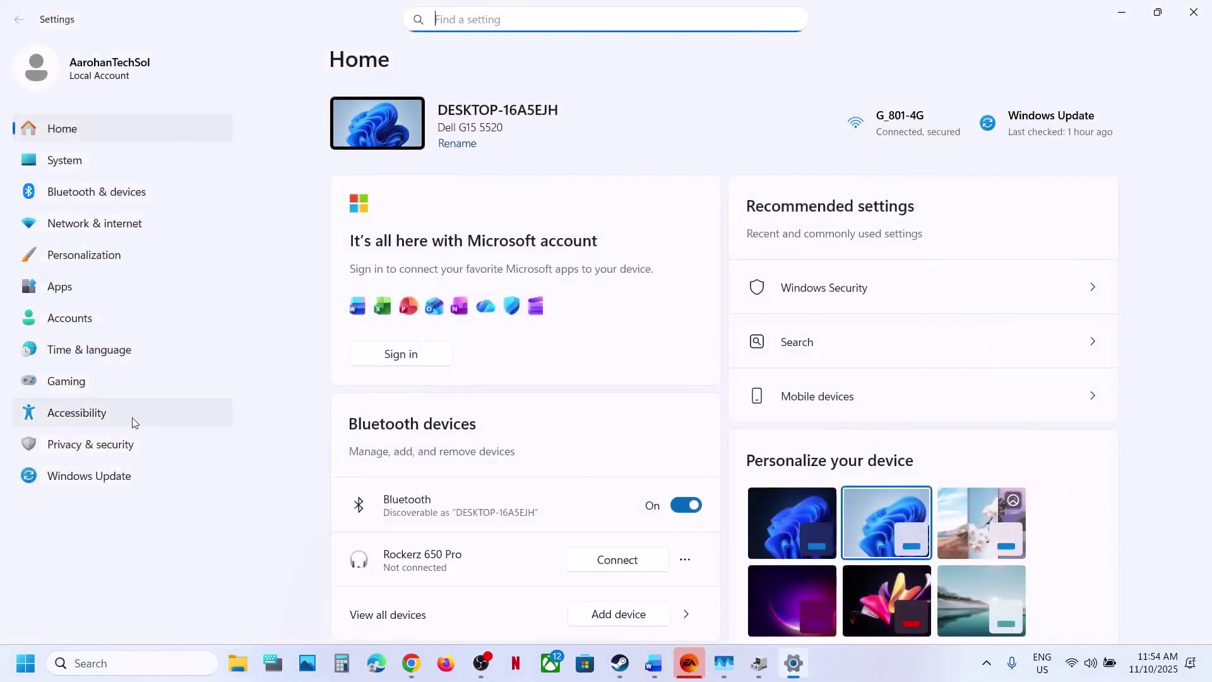
# Open Ransomware protection's Controlled folder access allowed-apps list, approving the administrator prompt
pyautogui.click(99, 475)
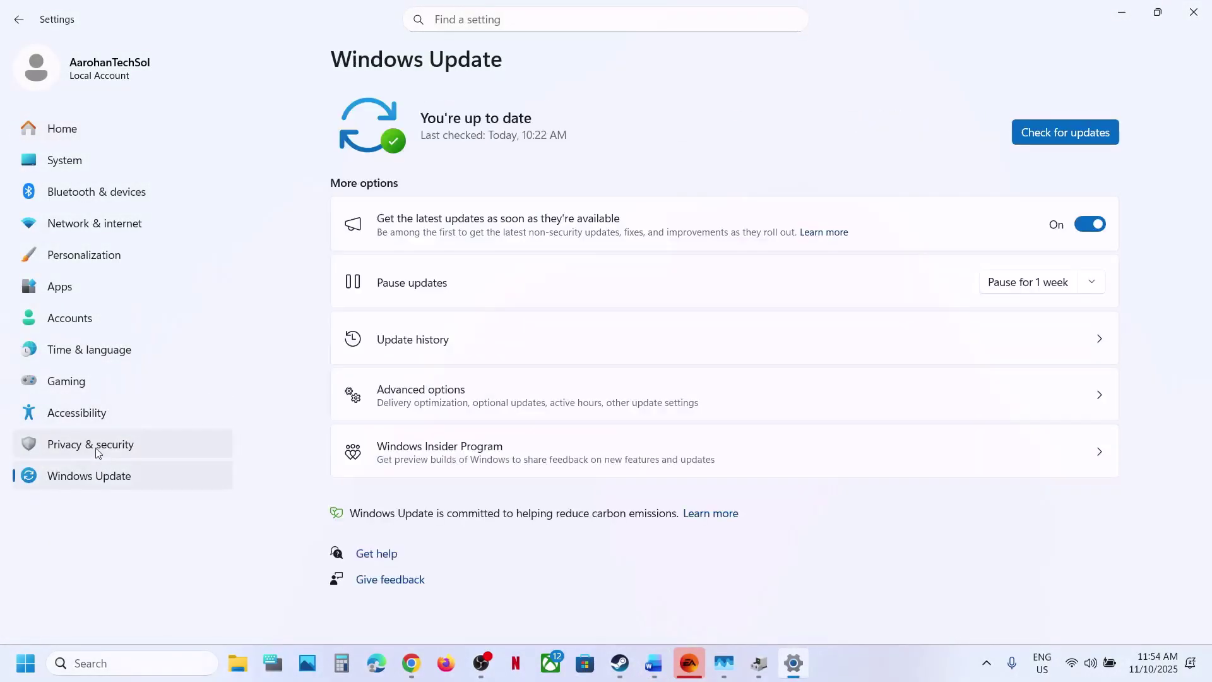
pyautogui.click(96, 447)
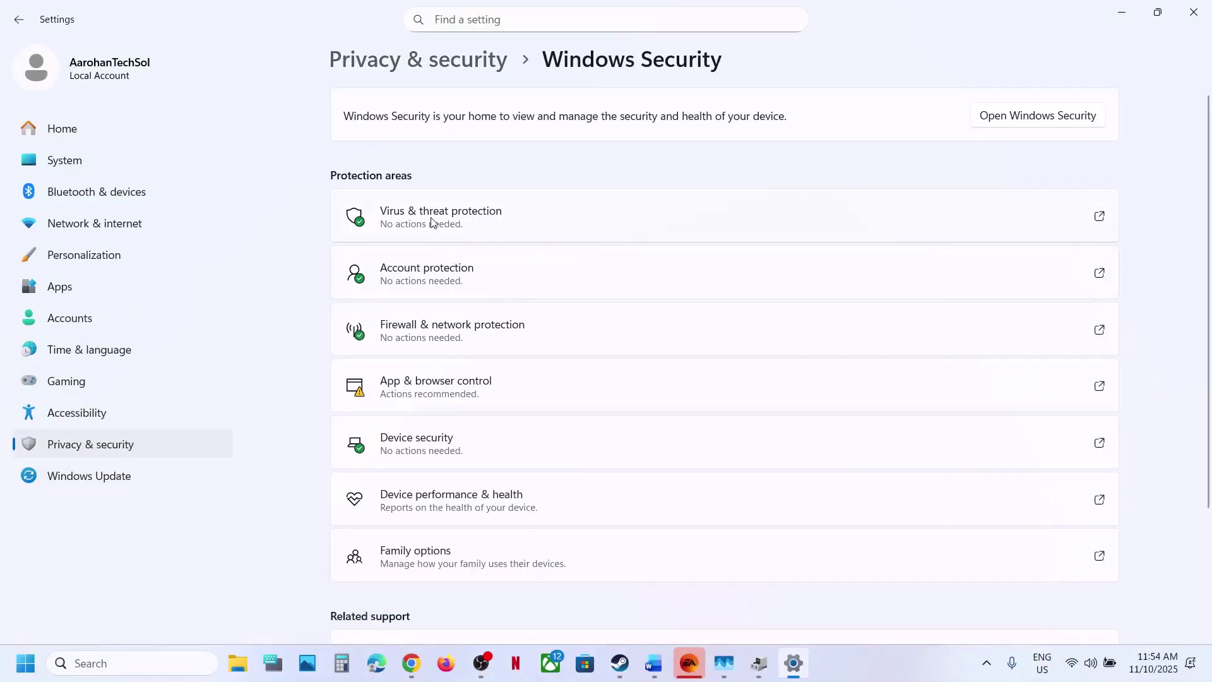
pyautogui.click(432, 222)
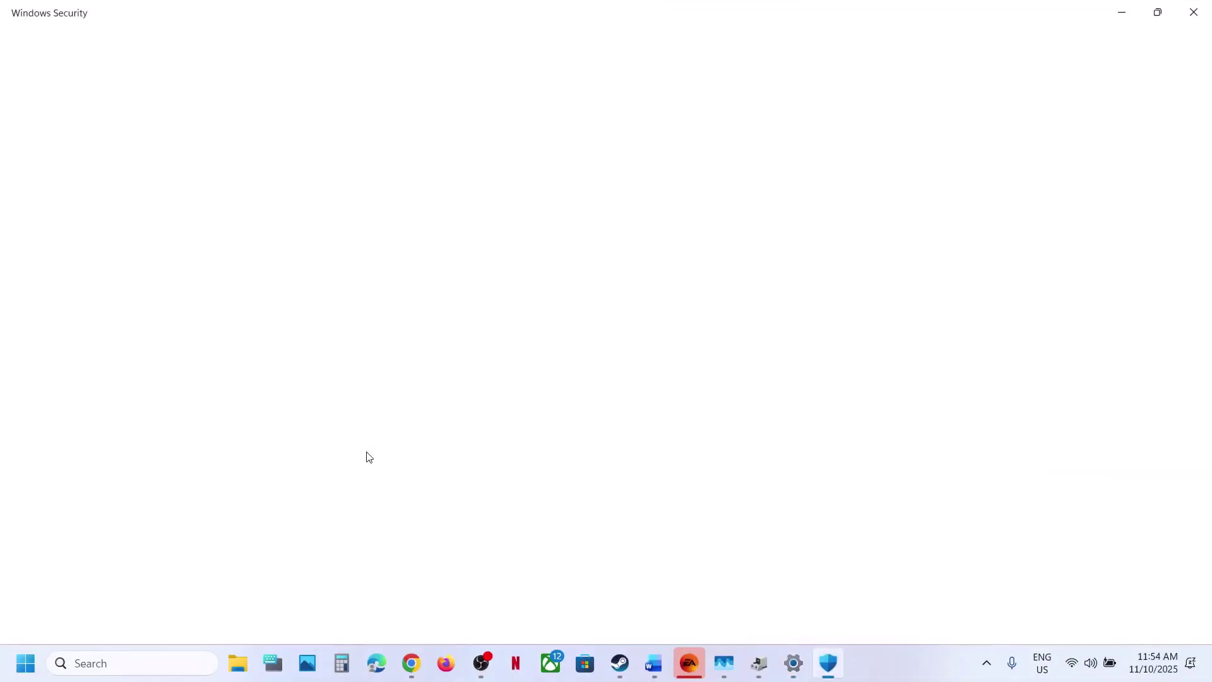
pyautogui.scroll(-3, 369, 457)
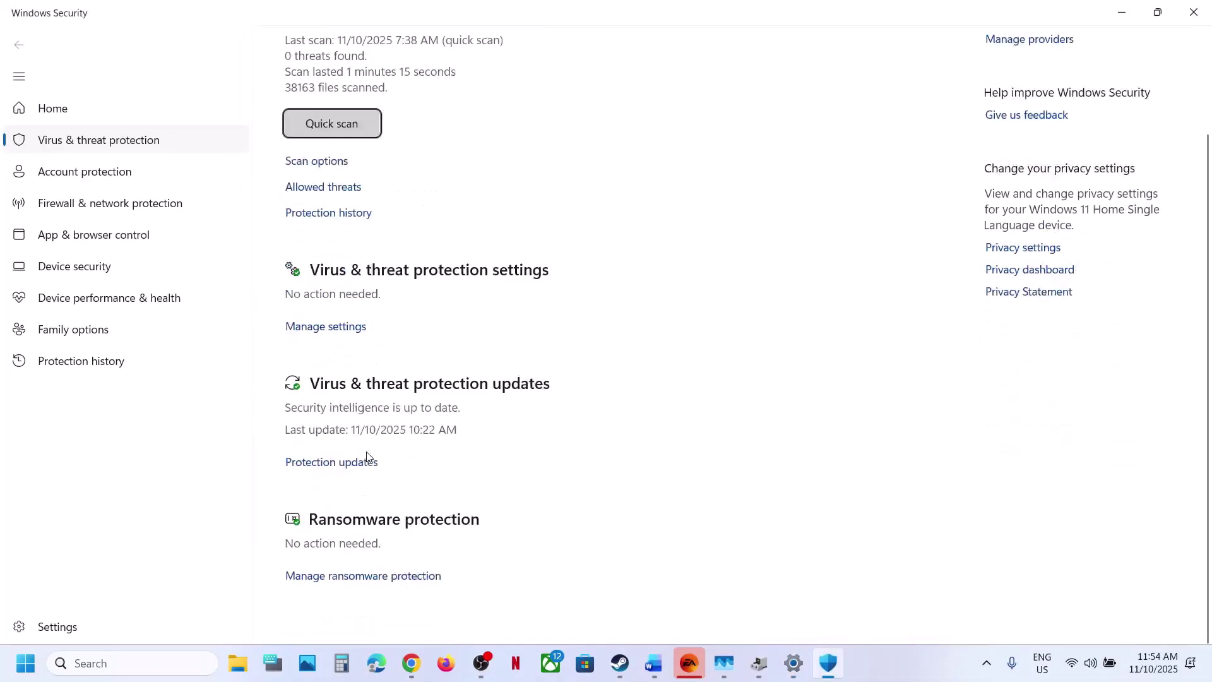
pyautogui.click(355, 582)
pyautogui.click(342, 334)
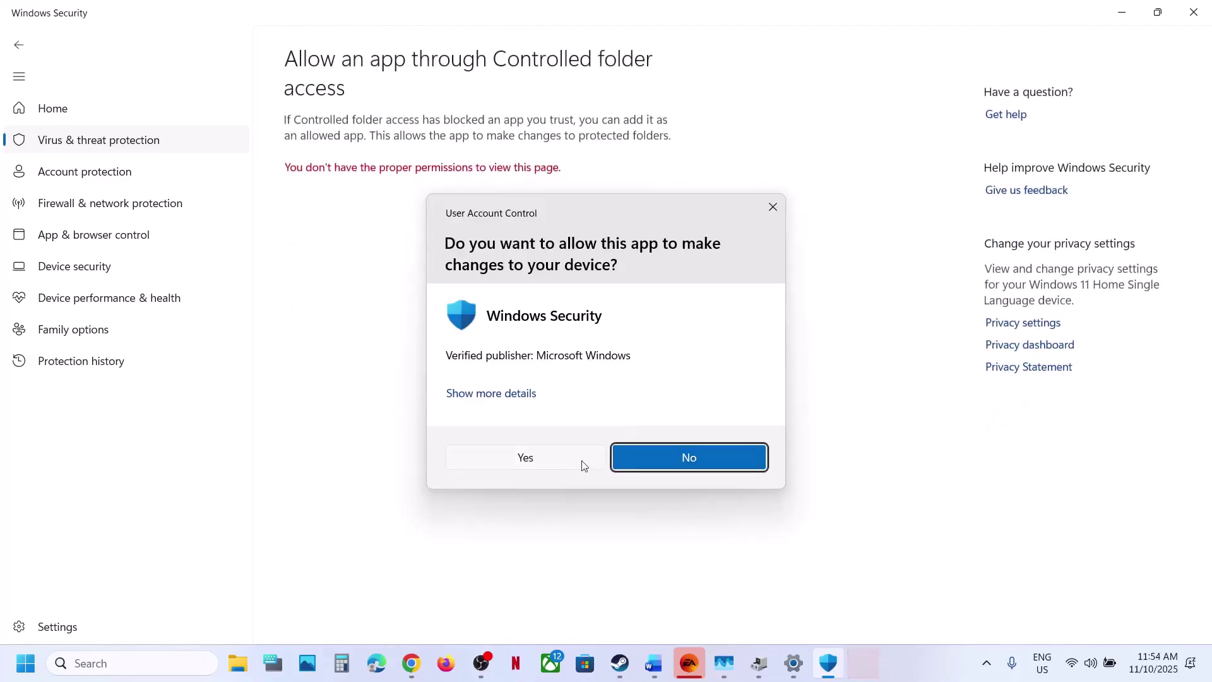
pyautogui.click(582, 466)
# Allow bf6 and EAAntiCheat.GameServiceLauncher from the Battlefield 6 folder through Controlled folder access
pyautogui.click(356, 184)
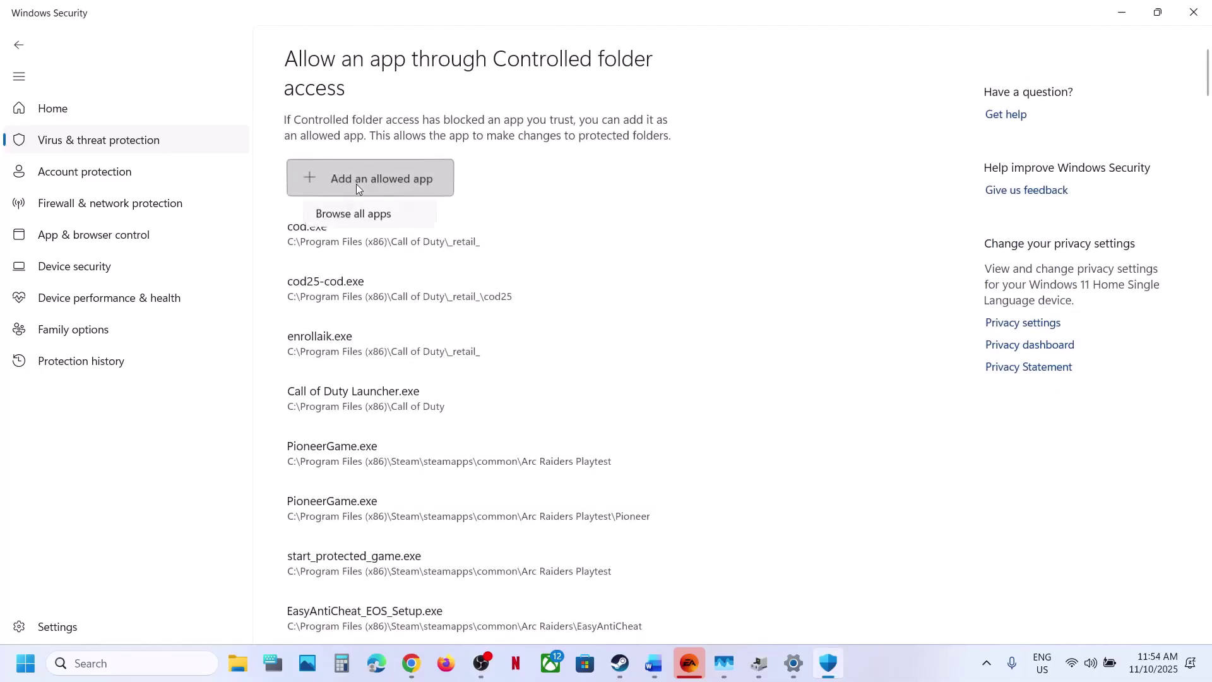
pyautogui.click(378, 240)
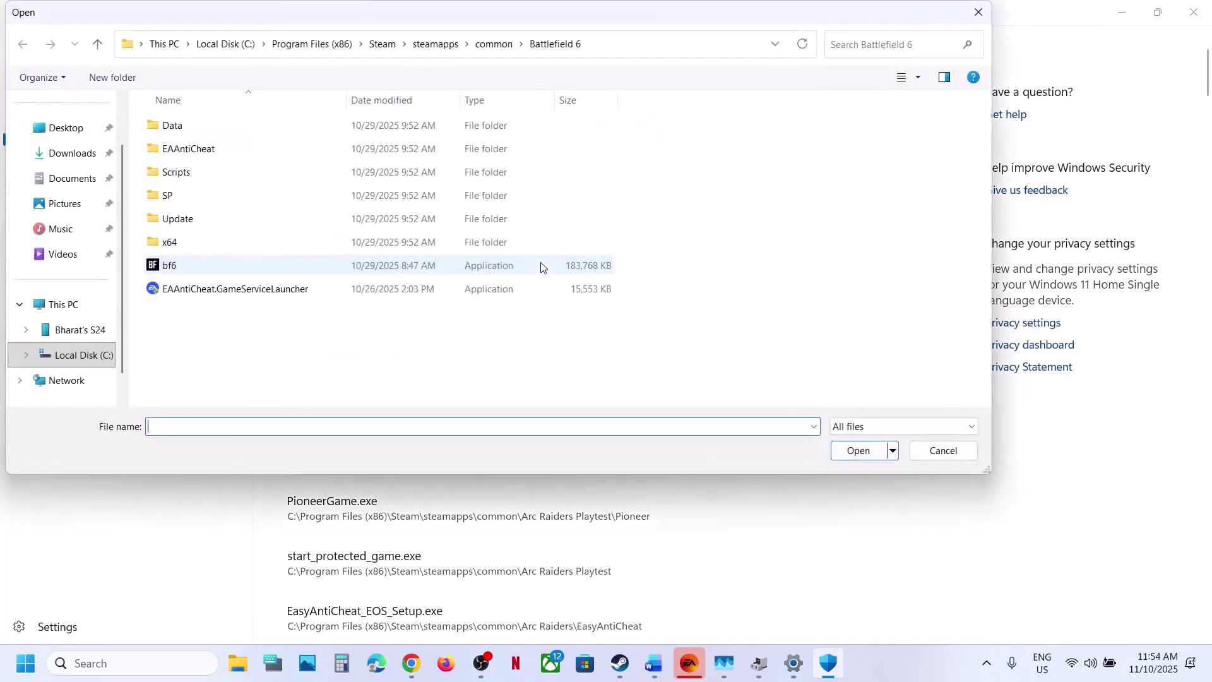
pyautogui.click(183, 266)
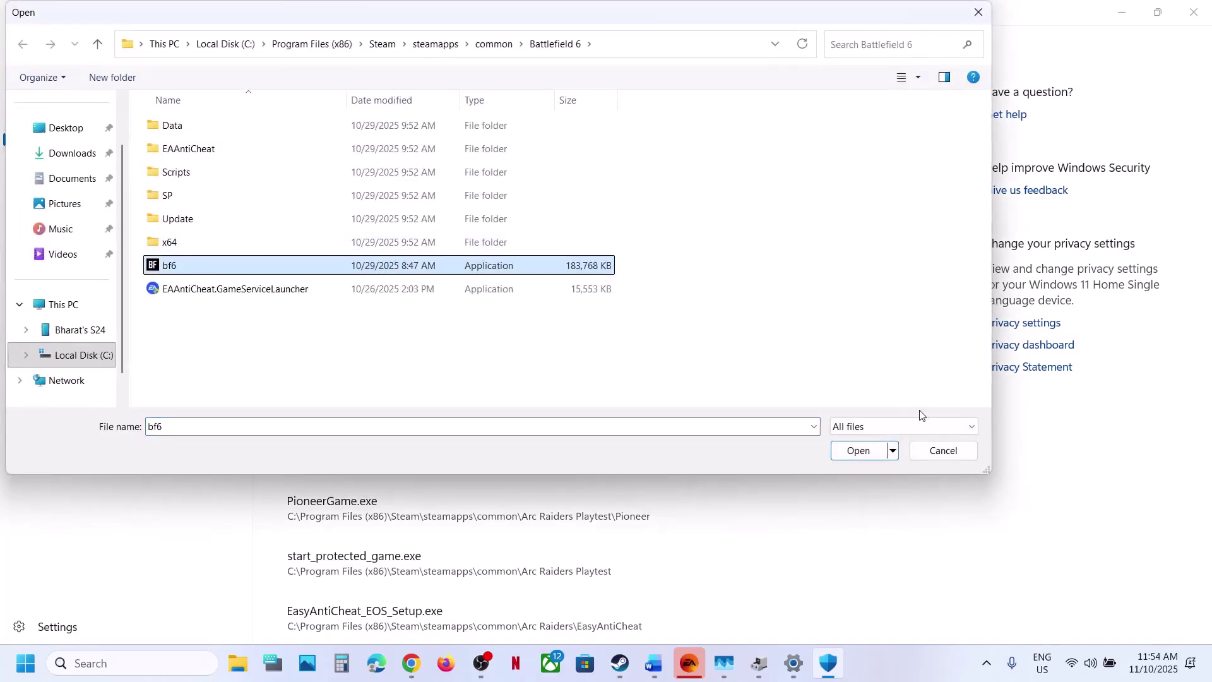
pyautogui.click(858, 451)
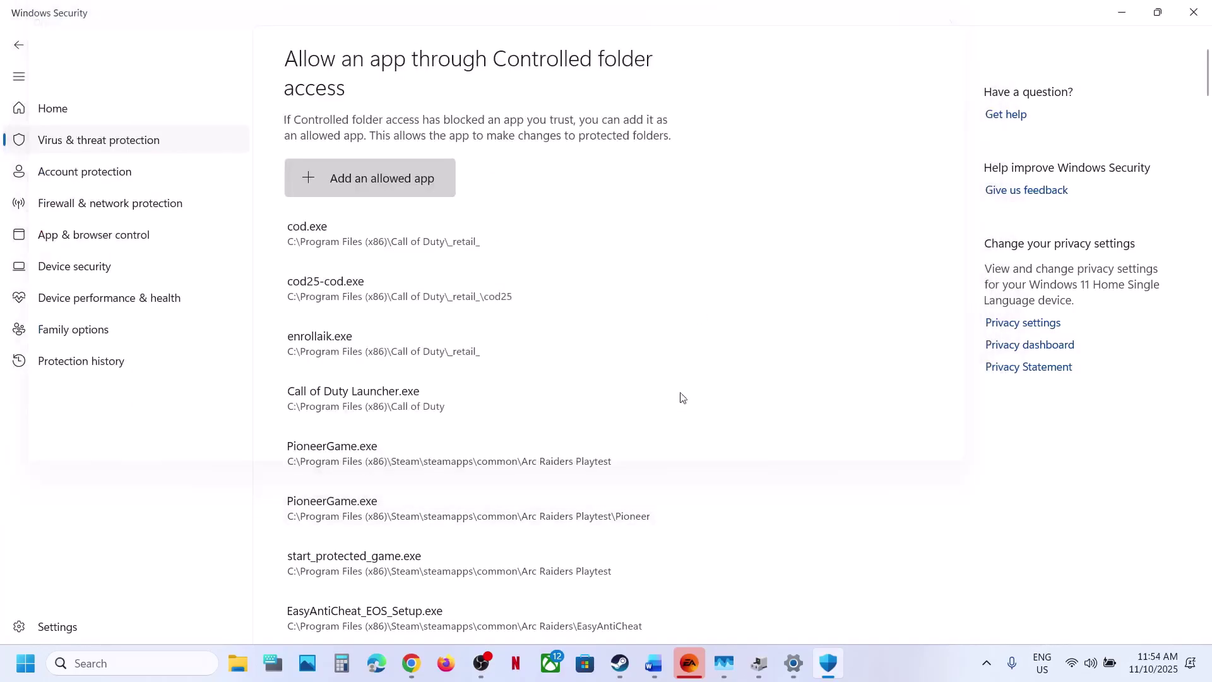
pyautogui.click(366, 180)
pyautogui.click(360, 244)
pyautogui.moveTo(237, 289); pyautogui.dragTo(813, 433)
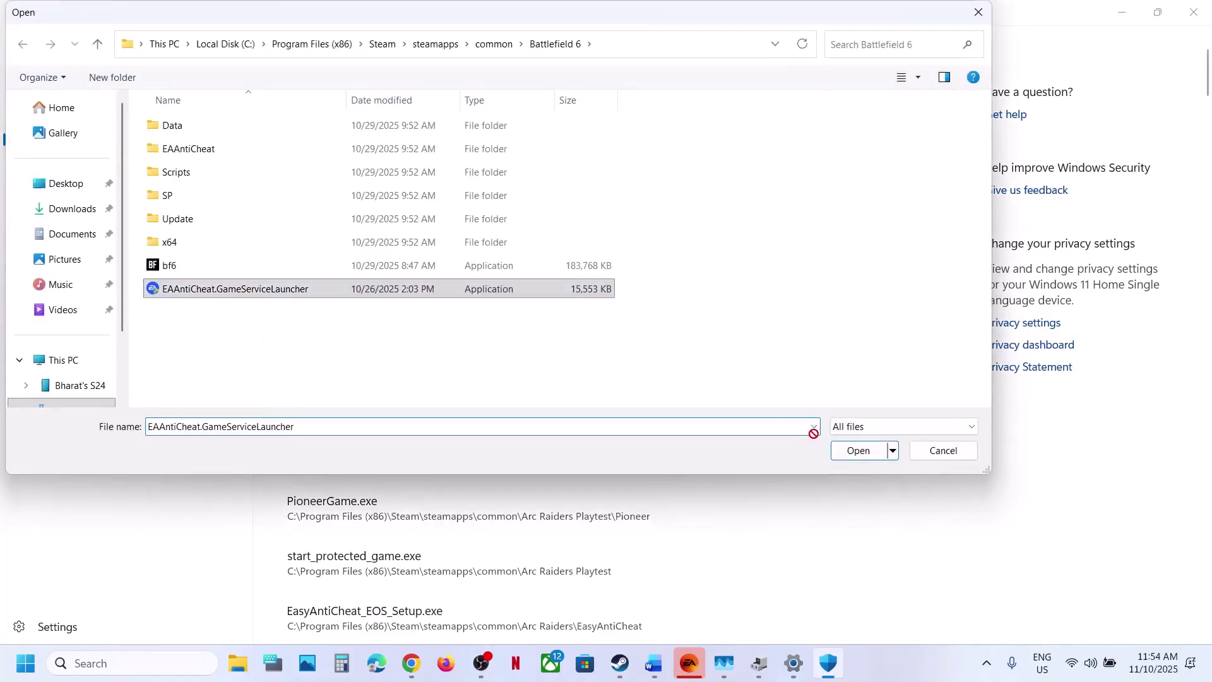
pyautogui.click(864, 460)
# Also allow the single-player bf6 executable from the Battlefield 6 SP folder
pyautogui.click(406, 187)
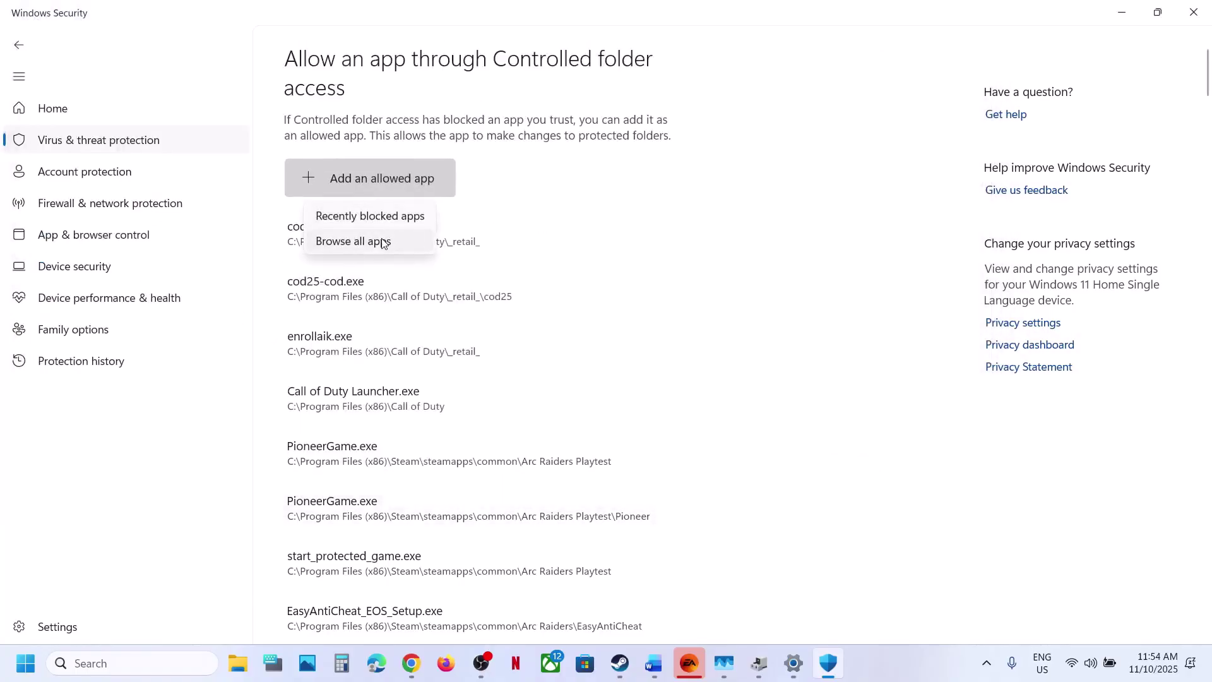
pyautogui.click(354, 245)
pyautogui.doubleClick(168, 196)
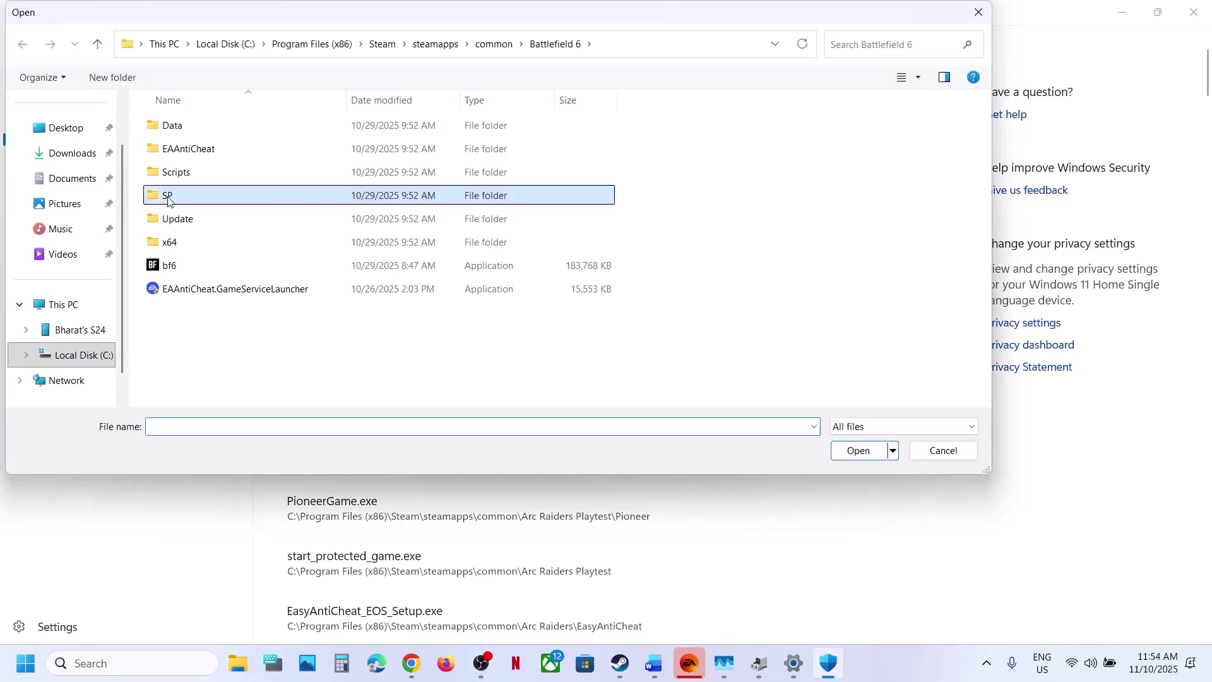
pyautogui.click(186, 153)
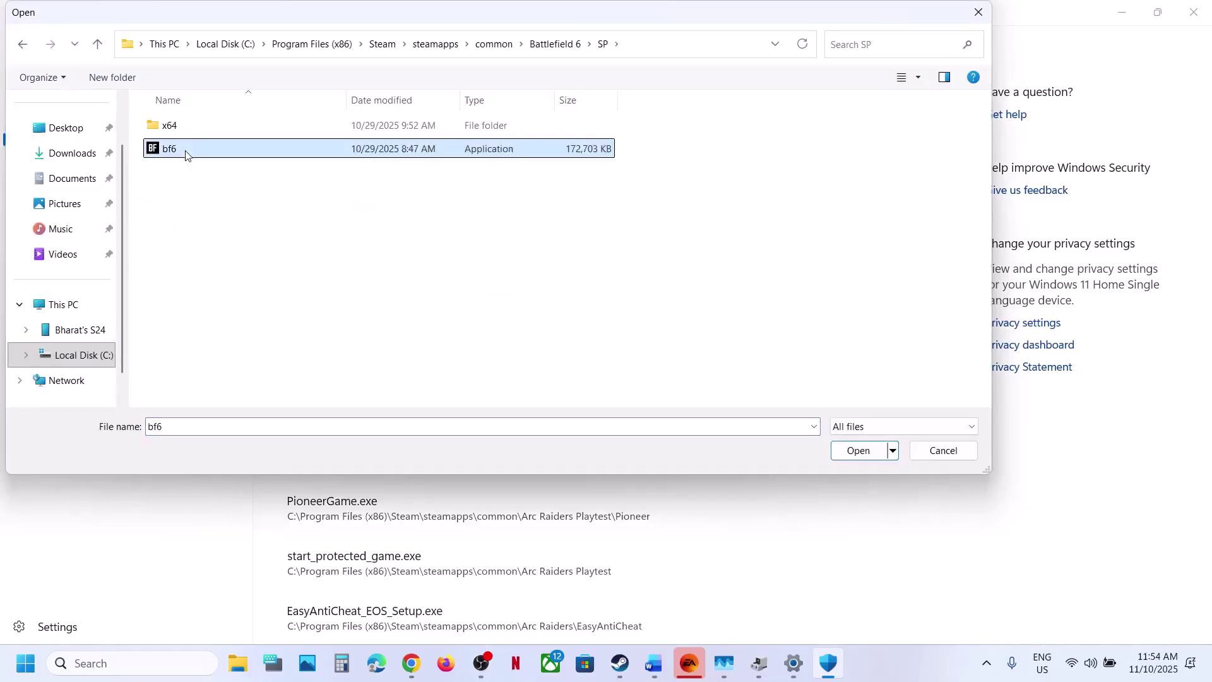
pyautogui.click(856, 449)
pyautogui.click(183, 664)
# Open Control Panel's Windows Defender Firewall Allowed apps, choose Change settings, then Allow another app
pyautogui.write('con')
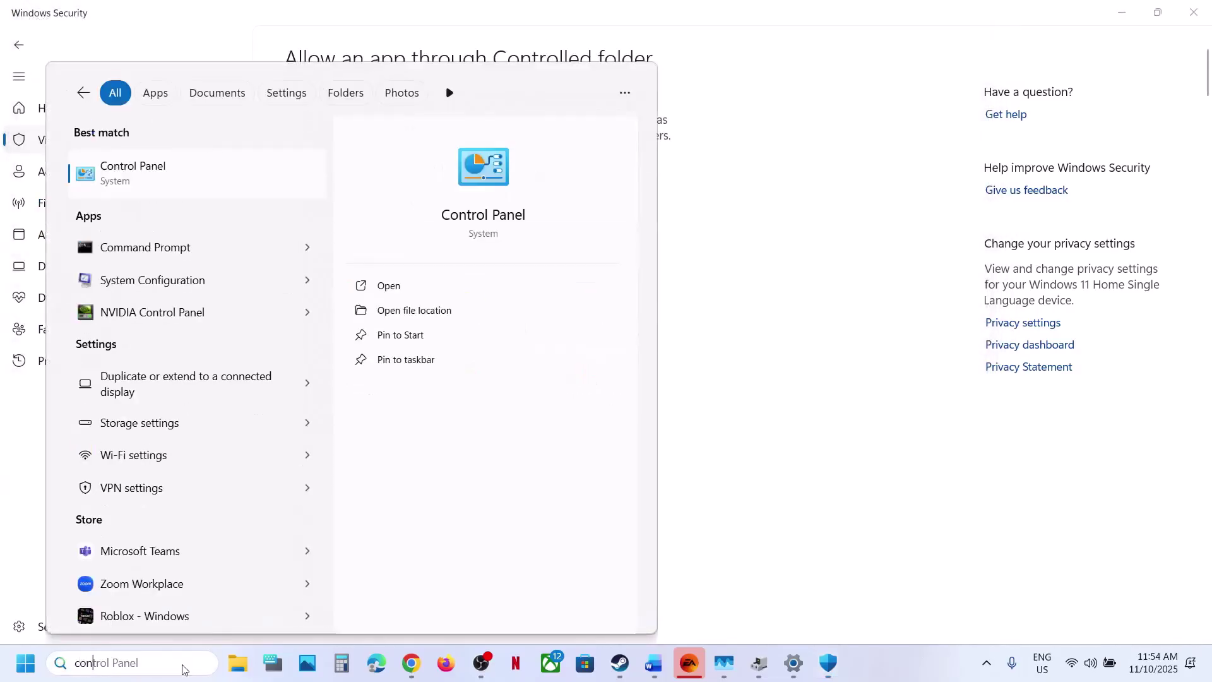
pyautogui.write('trol')
pyautogui.press('Return')
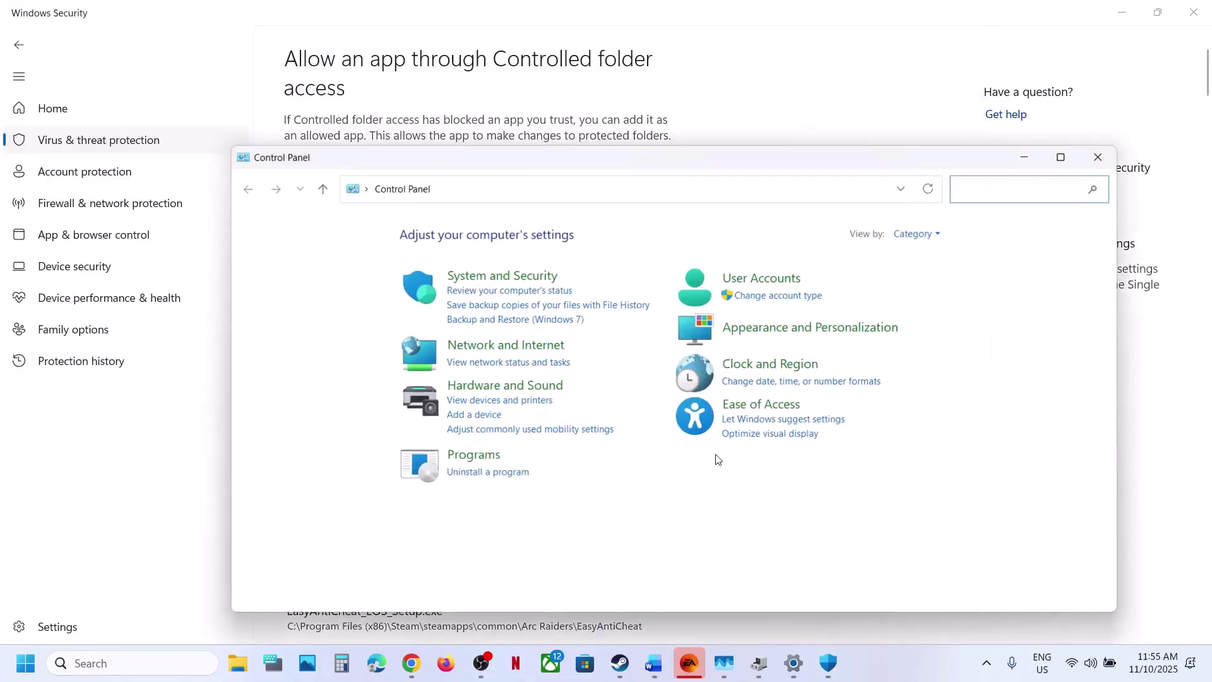
pyautogui.click(488, 277)
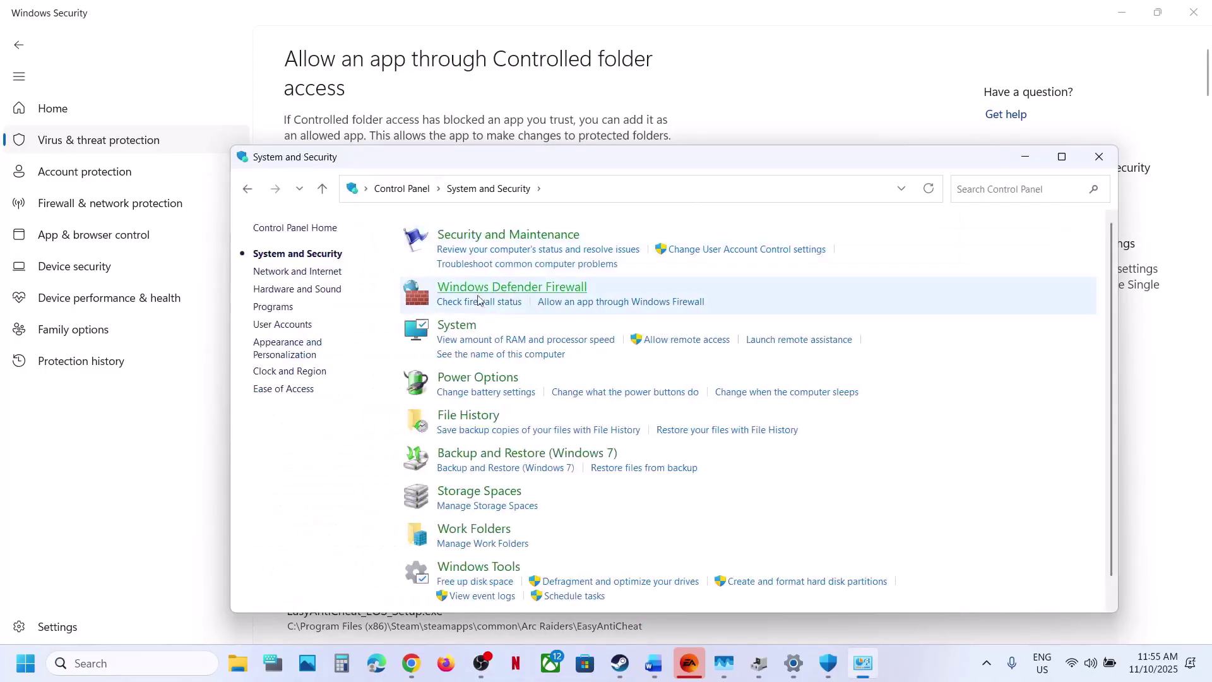
pyautogui.click(520, 288)
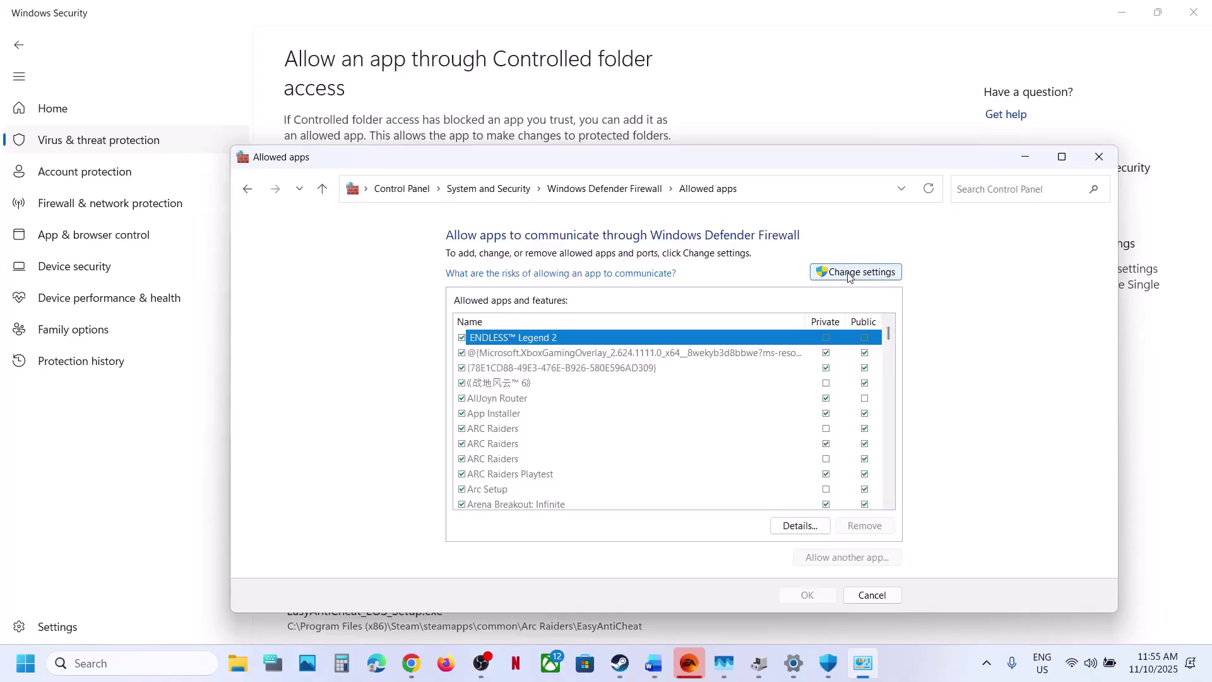
pyautogui.click(850, 273)
pyautogui.click(847, 556)
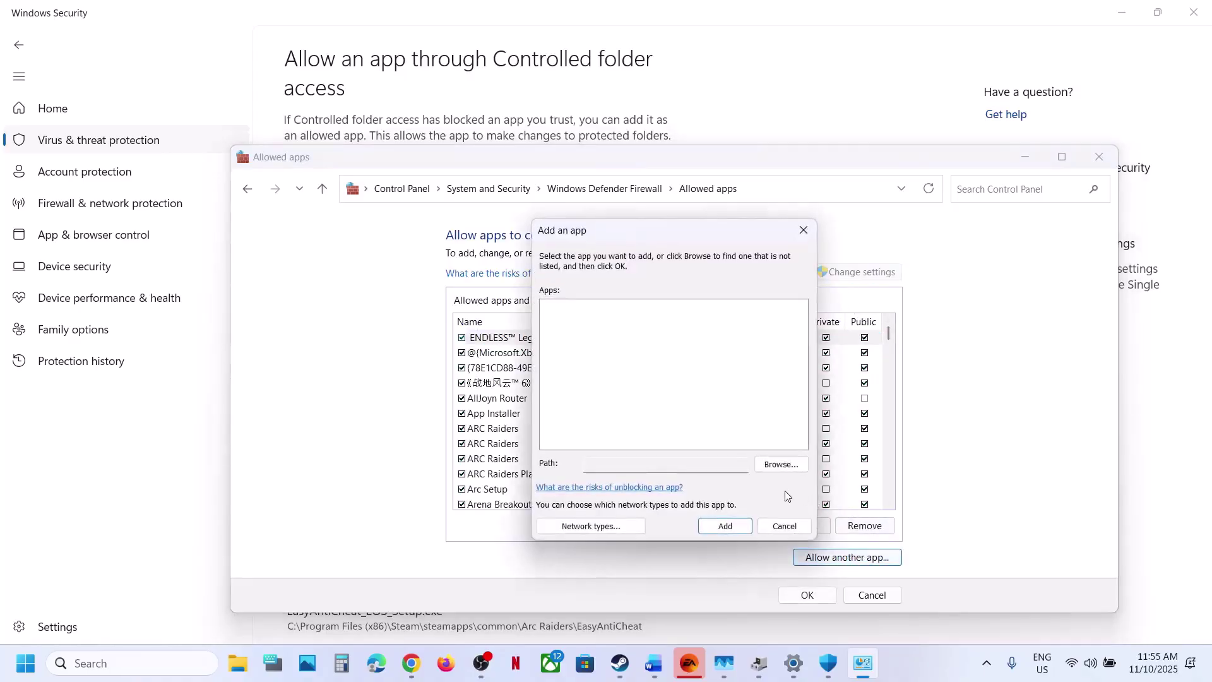
# Try adding bf6.exe from the Battlefield 6 folder; it is already a firewall exception
pyautogui.click(779, 466)
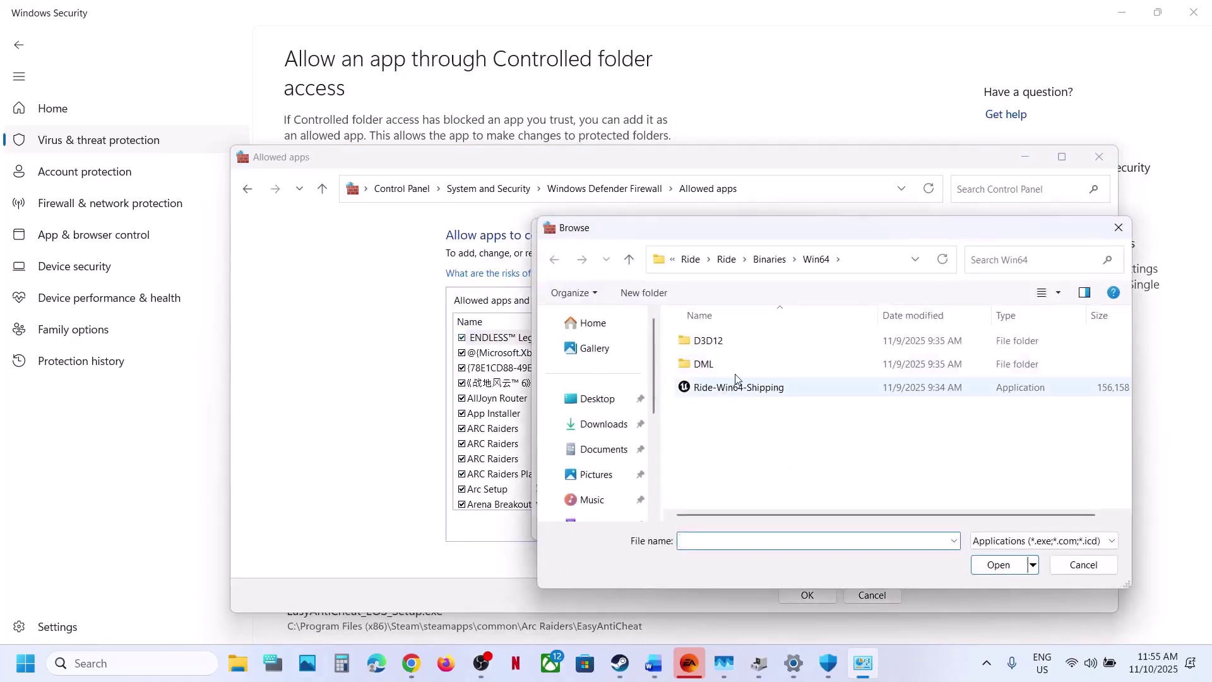
pyautogui.click(694, 262)
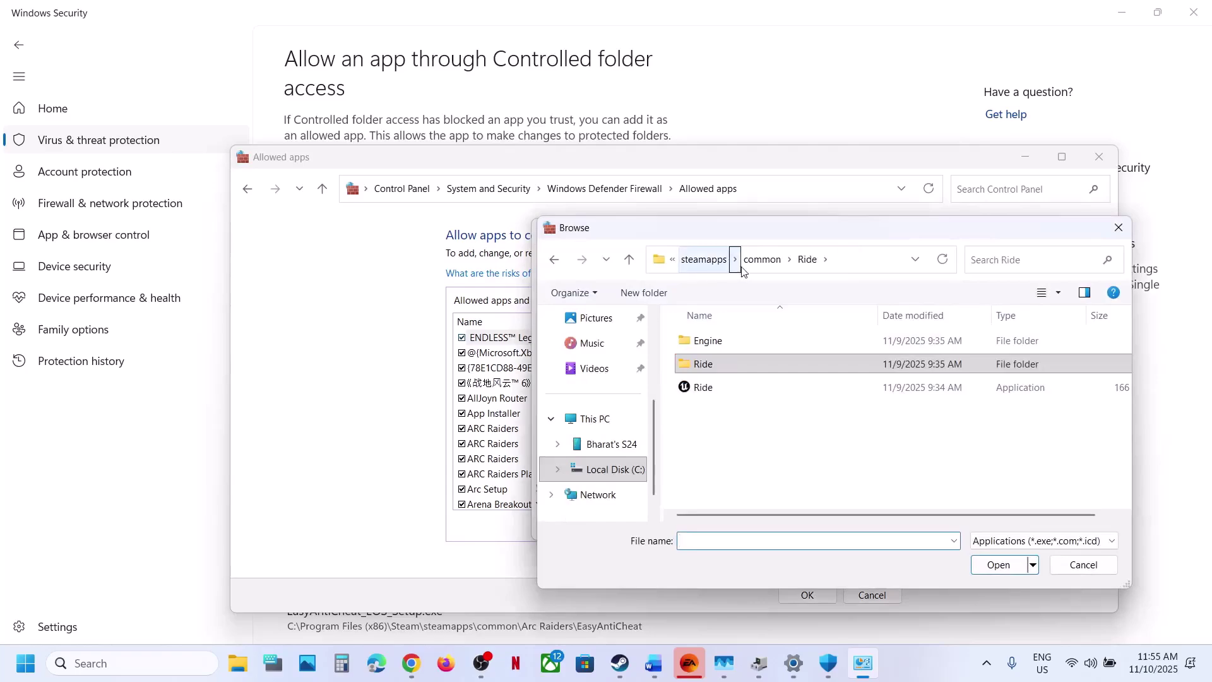
pyautogui.click(757, 260)
pyautogui.doubleClick(726, 363)
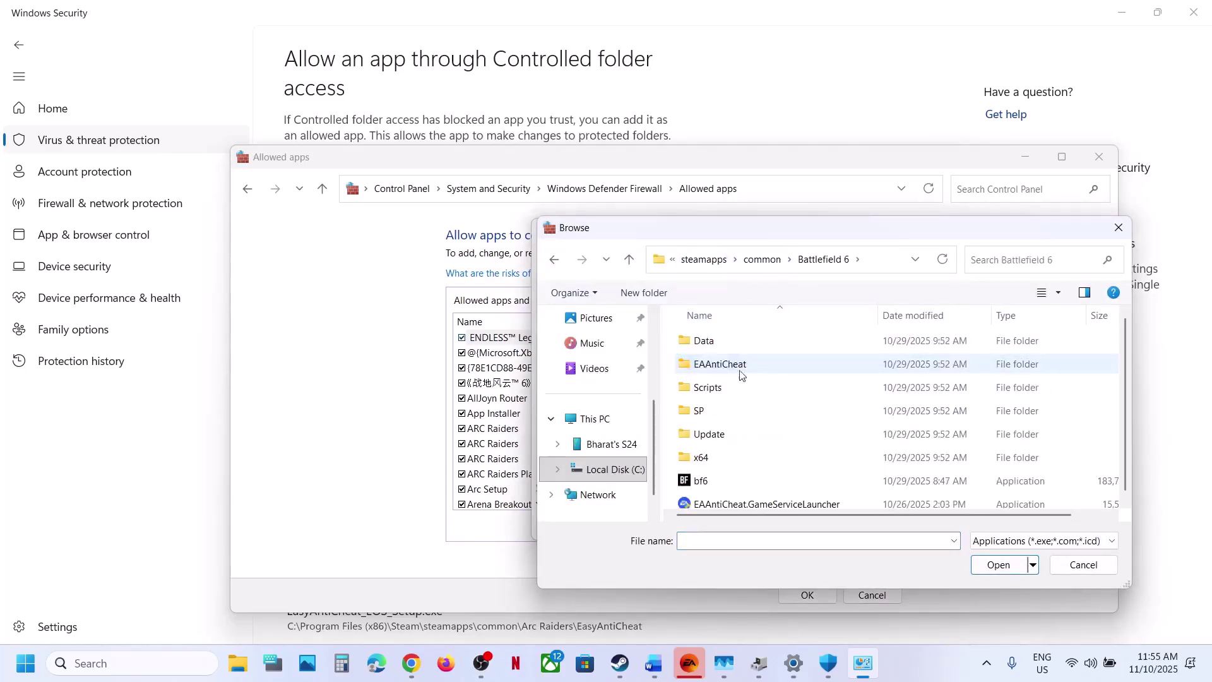
pyautogui.click(708, 482)
pyautogui.click(1004, 565)
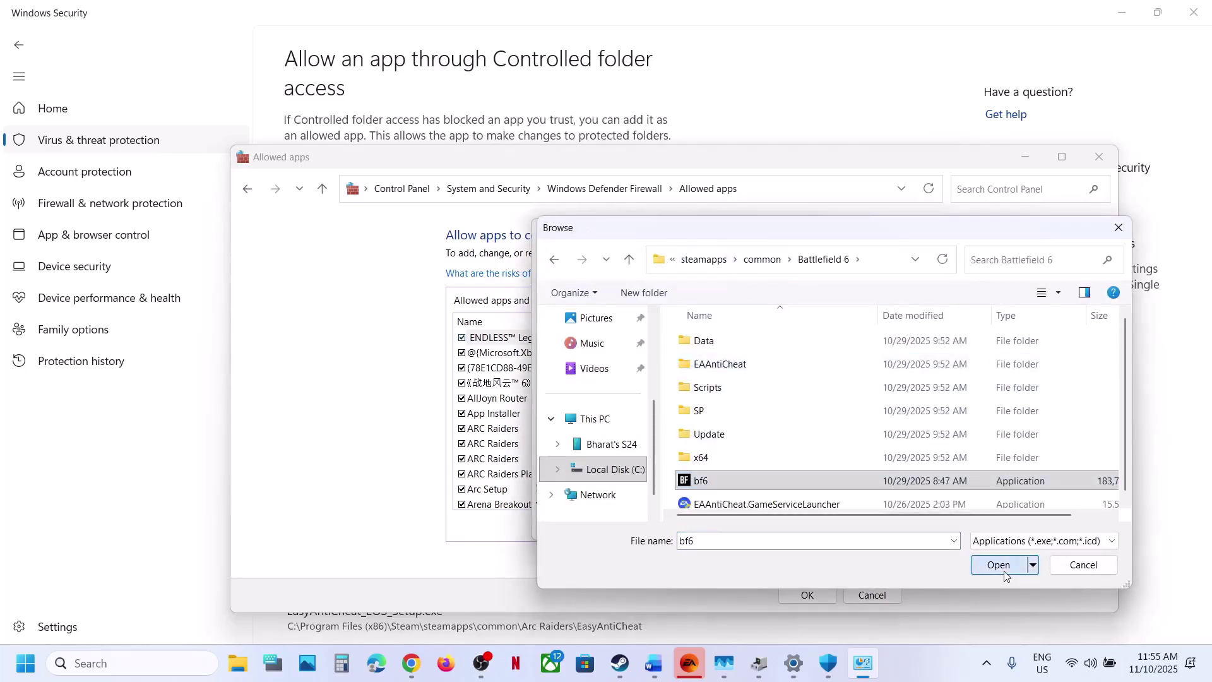
pyautogui.click(726, 527)
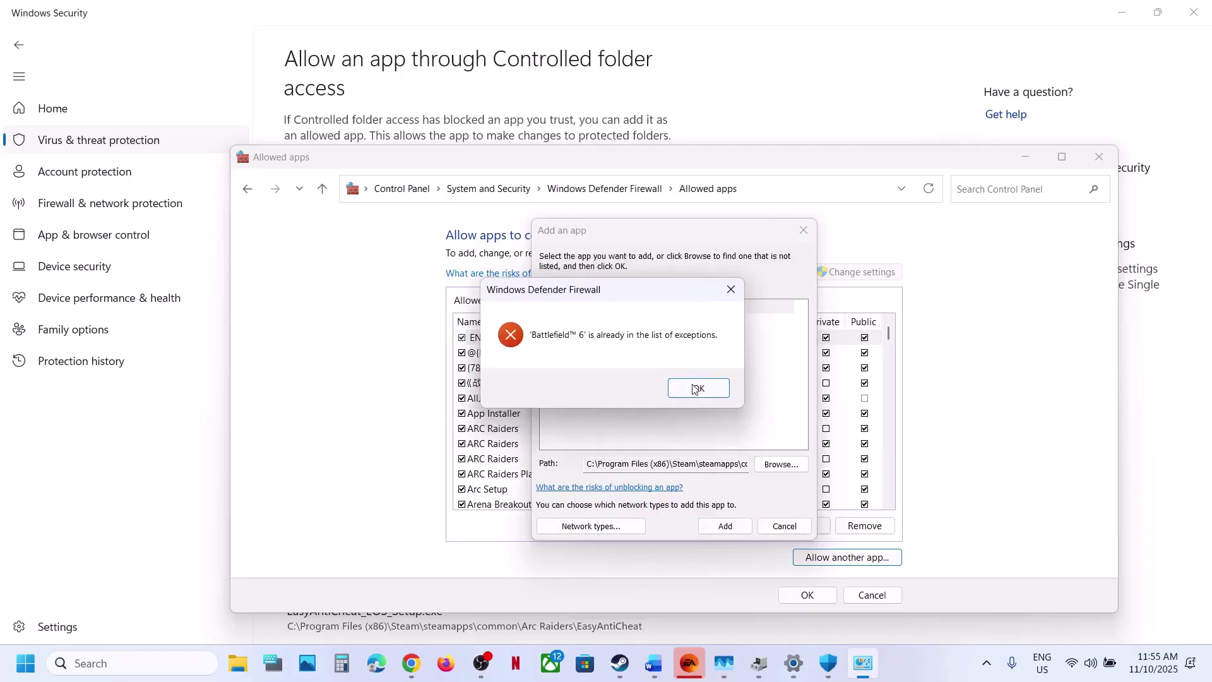
pyautogui.click(695, 388)
pyautogui.click(734, 529)
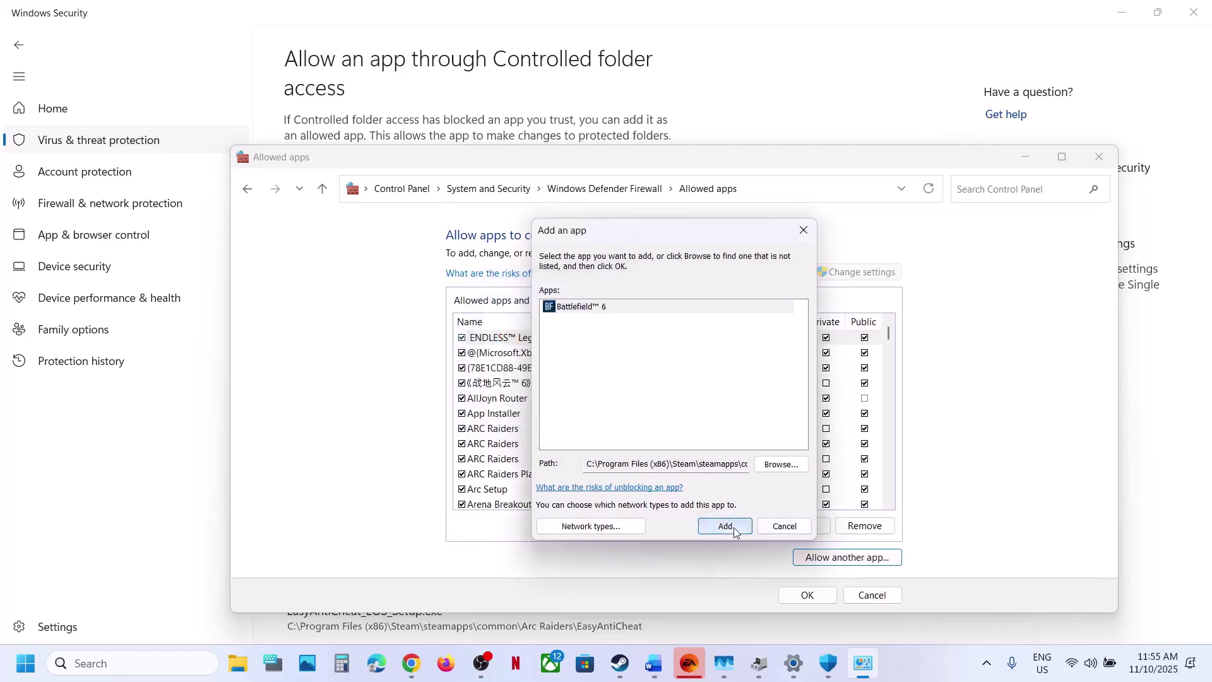
pyautogui.click(698, 388)
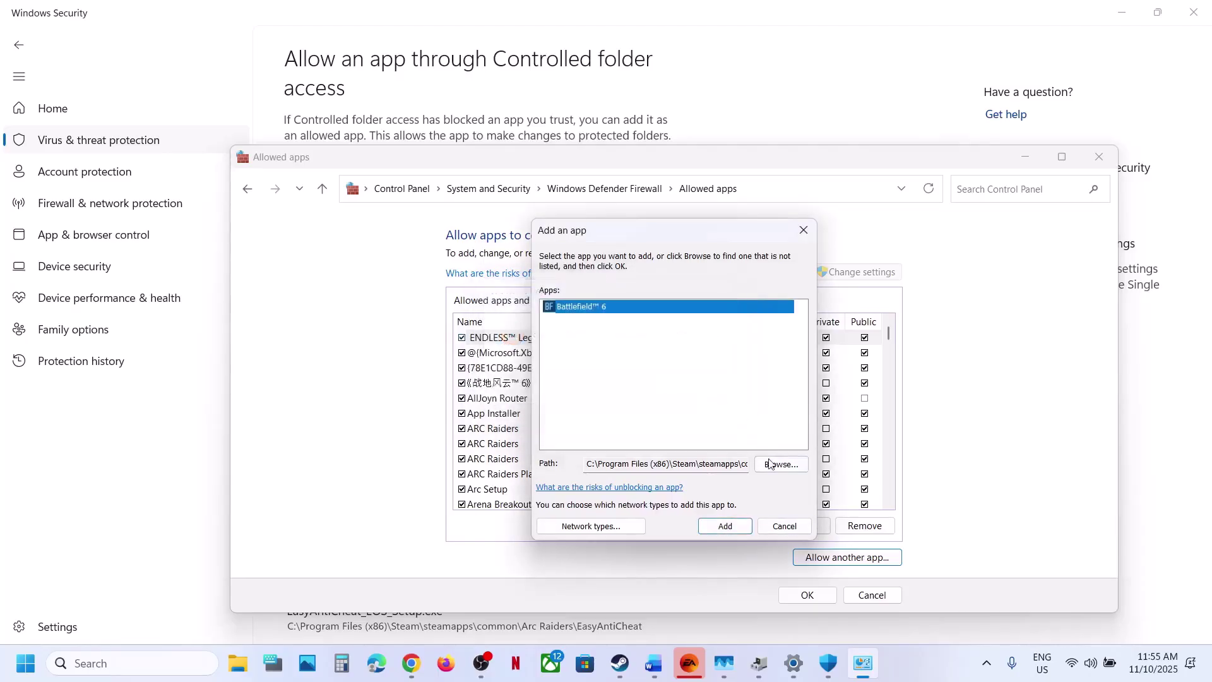
# Try adding EAAntiCheat.GameServiceLauncher and the SP bf6 executable; both are already exceptions
pyautogui.click(781, 464)
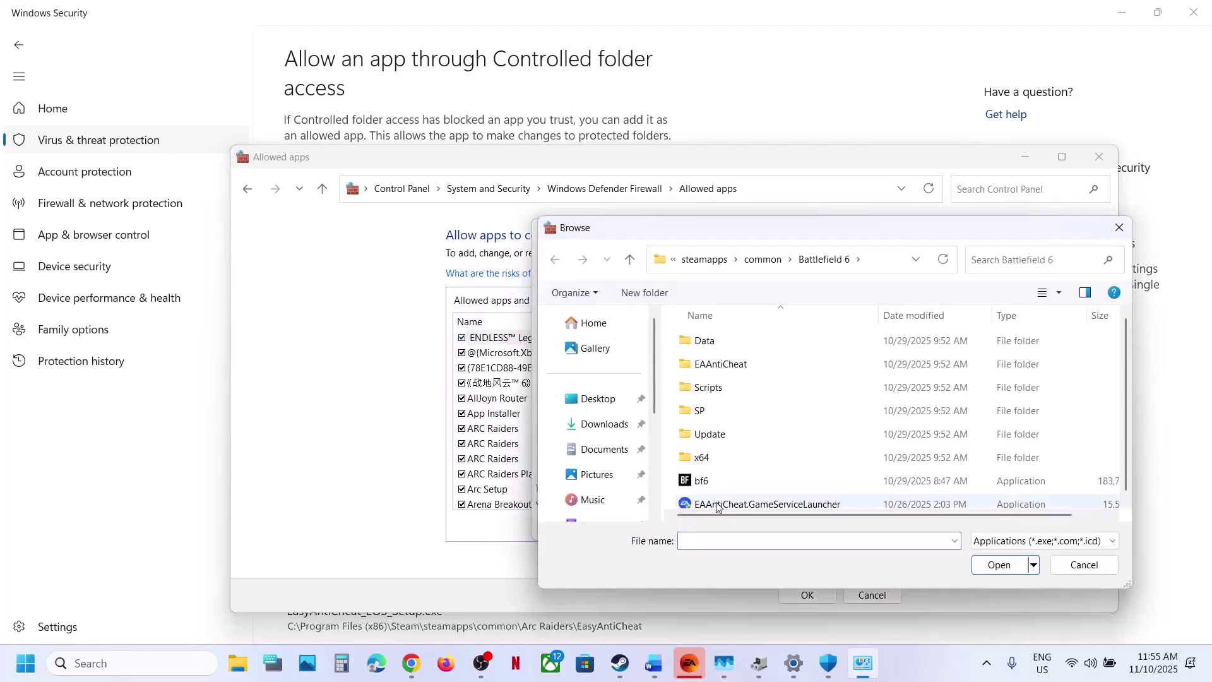
pyautogui.click(789, 504)
pyautogui.click(975, 572)
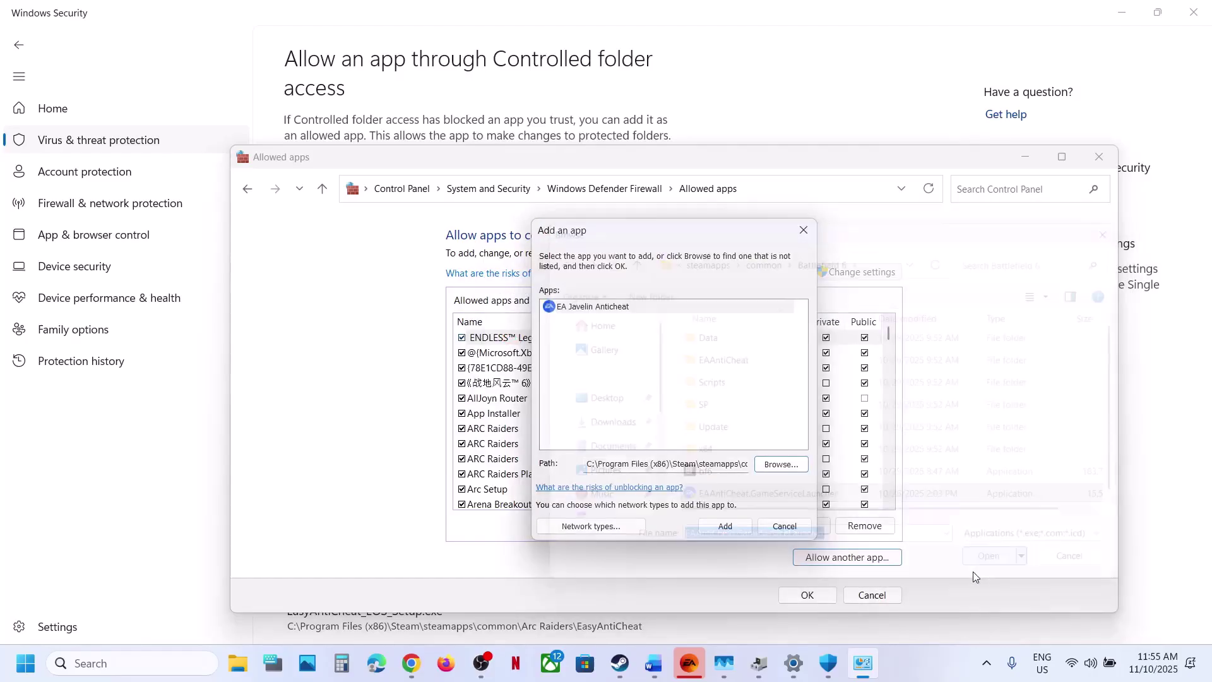
pyautogui.click(731, 527)
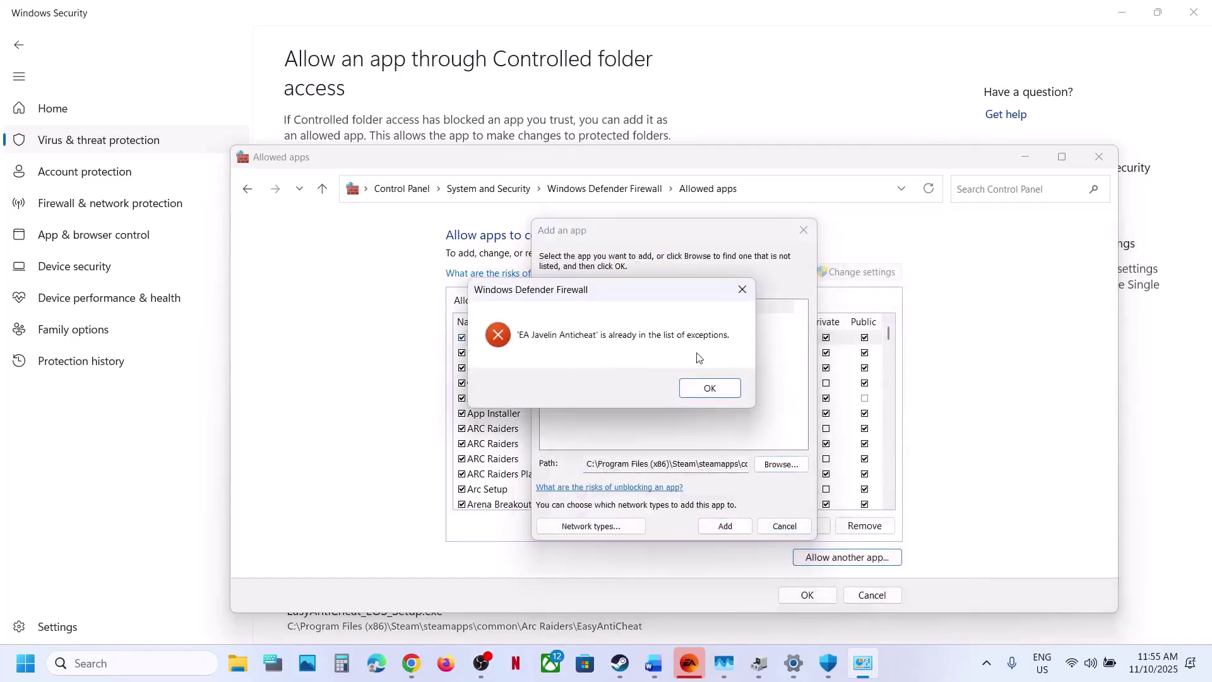
pyautogui.click(703, 391)
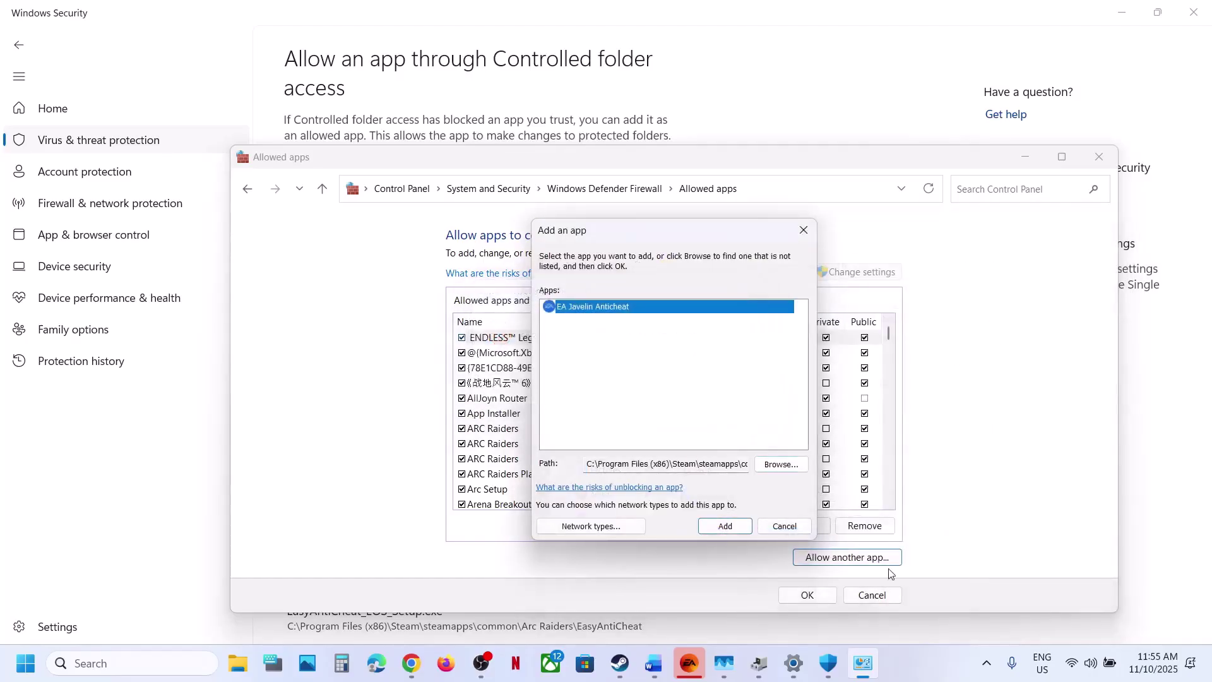
pyautogui.click(789, 468)
pyautogui.doubleClick(708, 420)
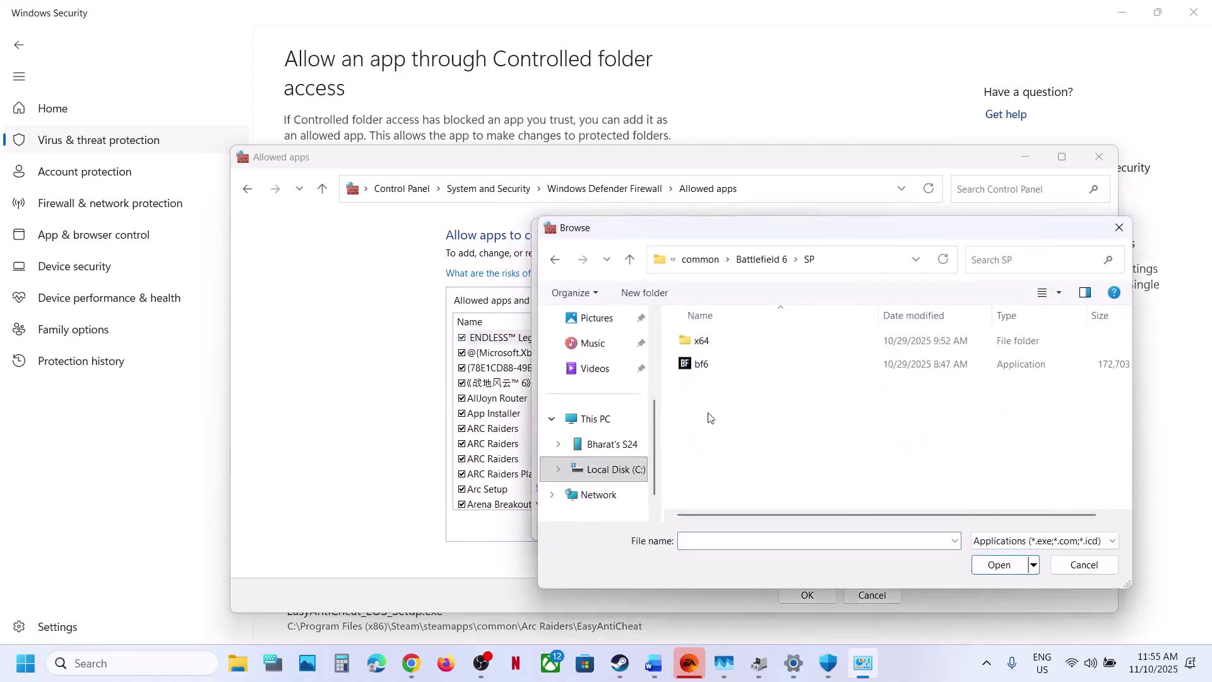
pyautogui.click(704, 367)
pyautogui.click(1008, 568)
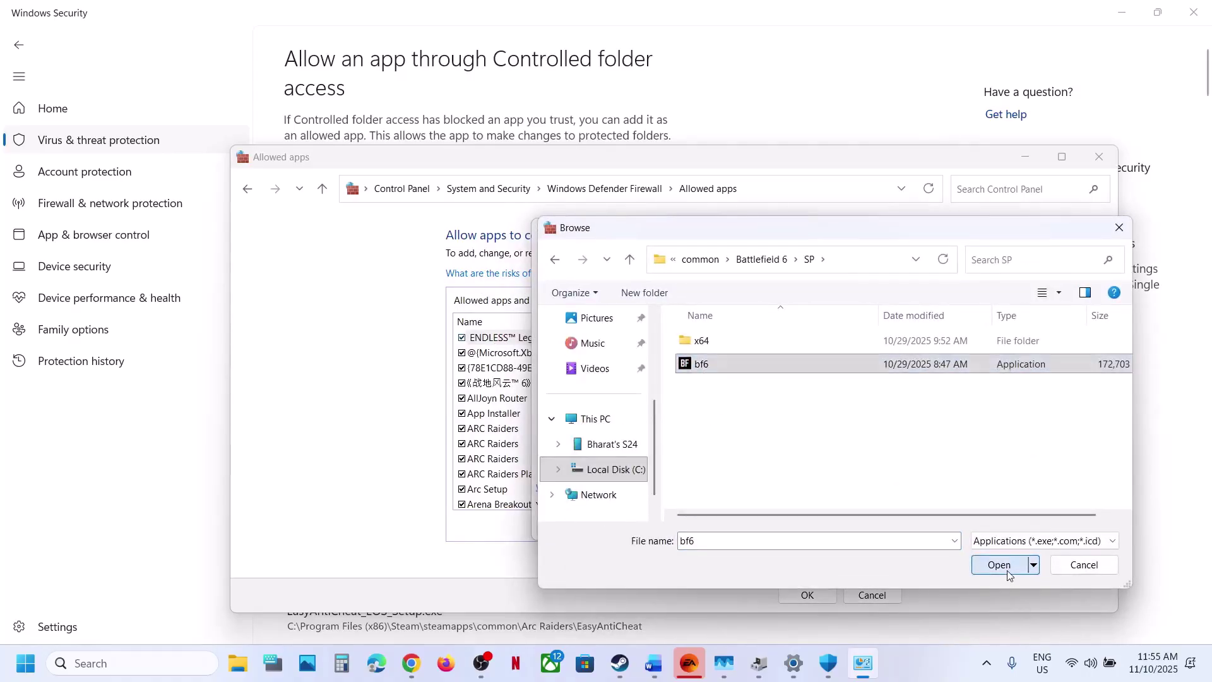
pyautogui.click(725, 527)
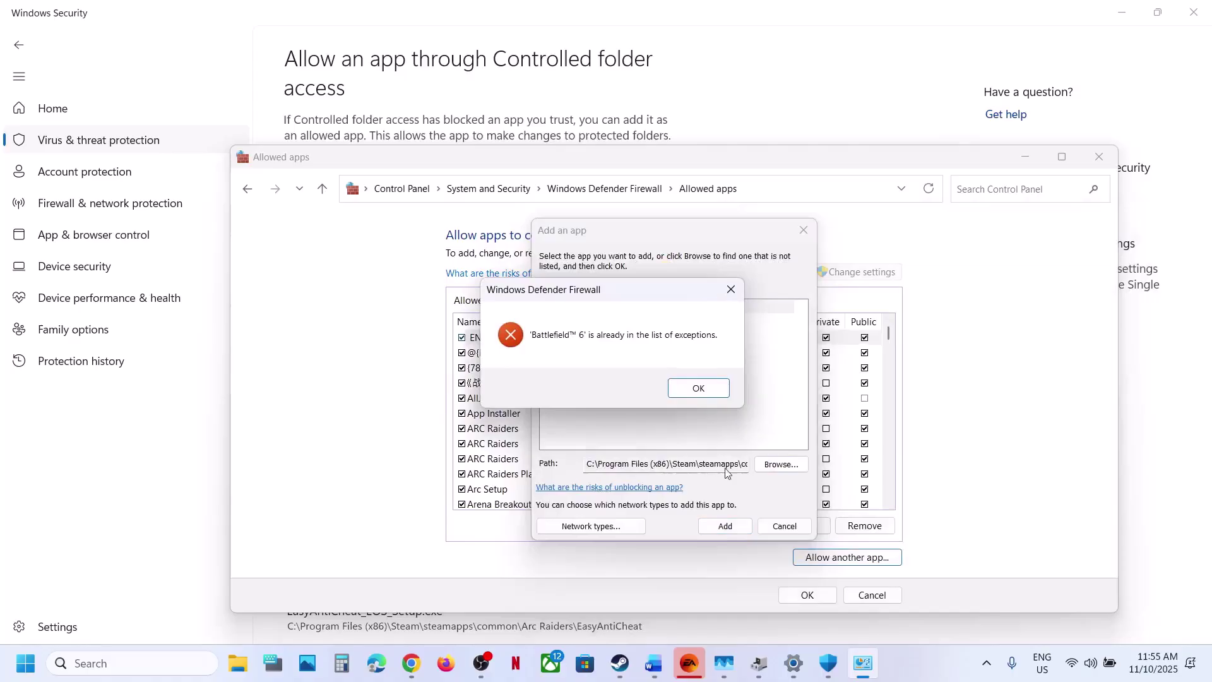
pyautogui.click(700, 388)
# Close the Add an app, Allowed apps, Windows Security and Settings windows
pyautogui.click(804, 230)
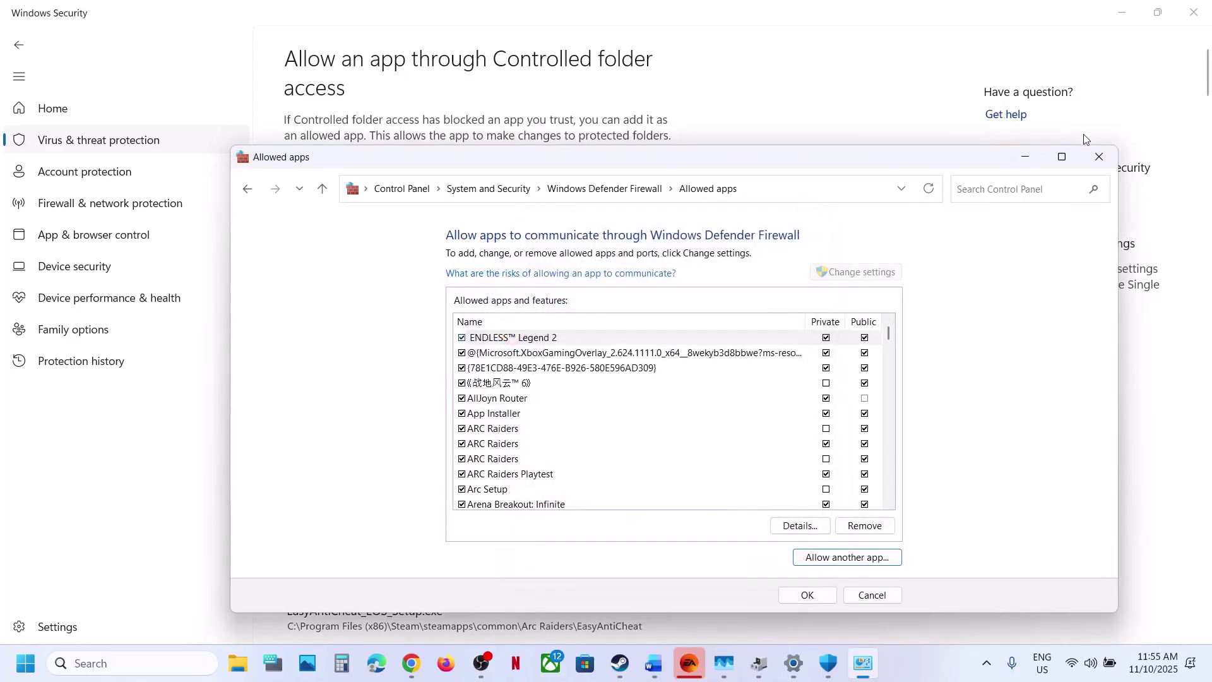
pyautogui.click(1096, 157)
pyautogui.click(1207, 6)
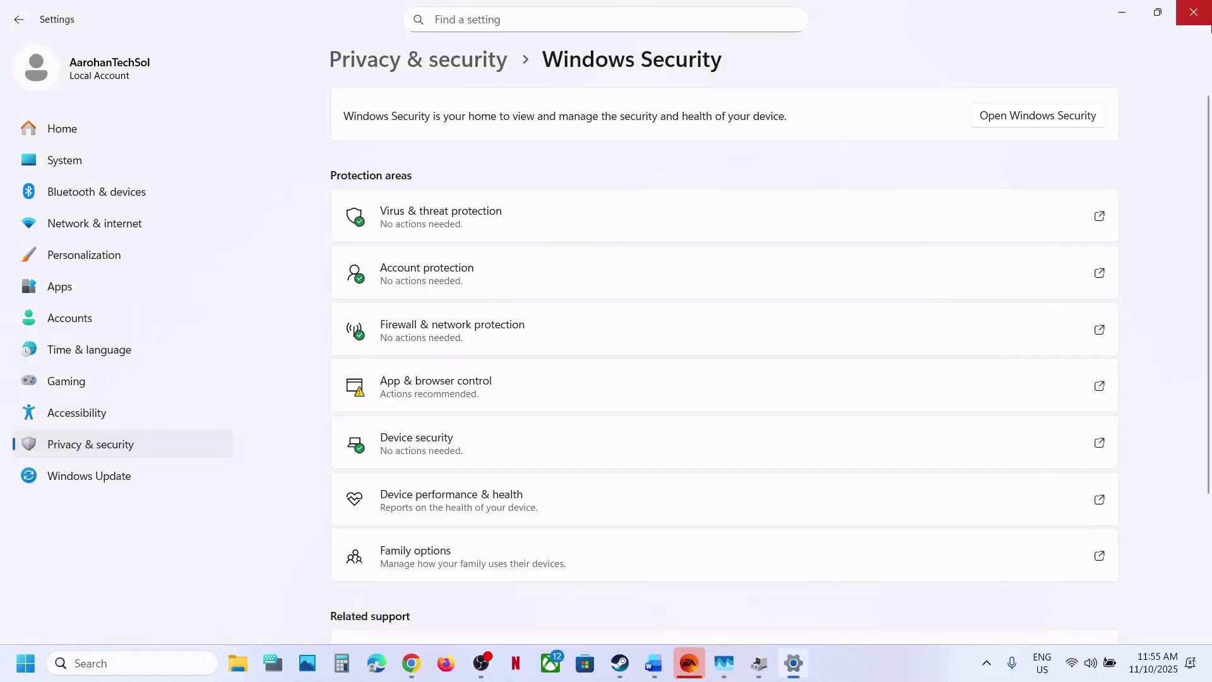
pyautogui.click(1190, 23)
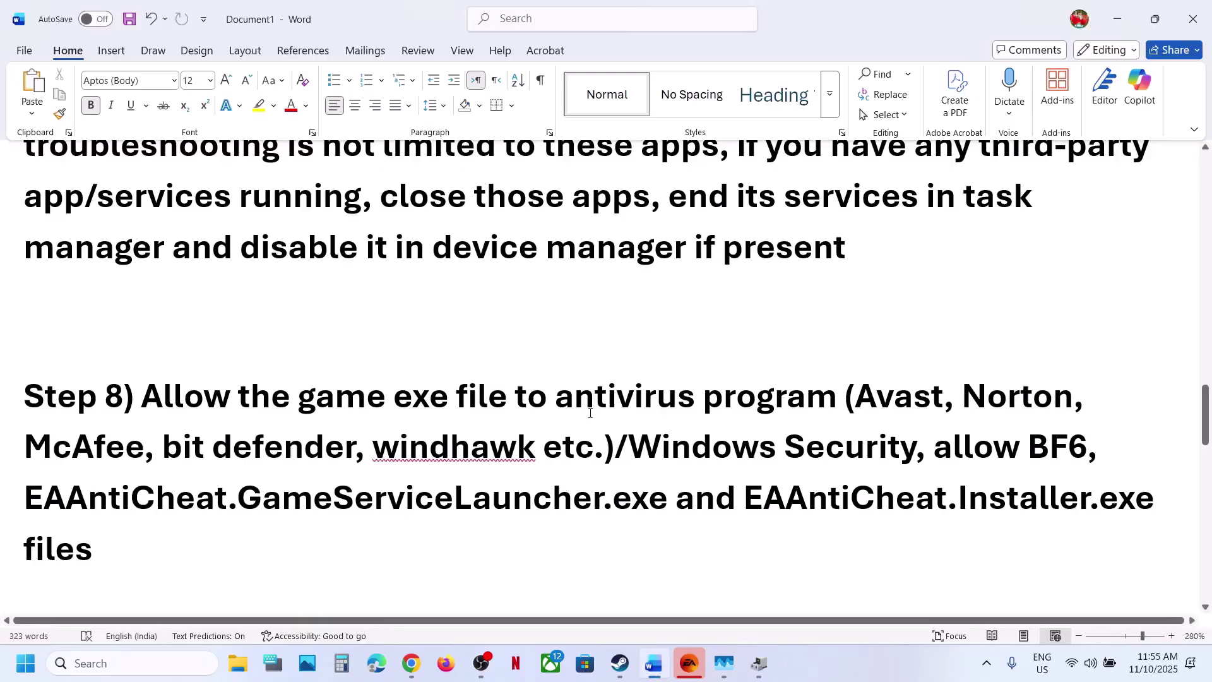
# Highlight Step 8's antivirus list and Step 10's new admin local user instruction, then open Settings
pyautogui.moveTo(590, 413); pyautogui.dragTo(584, 450)
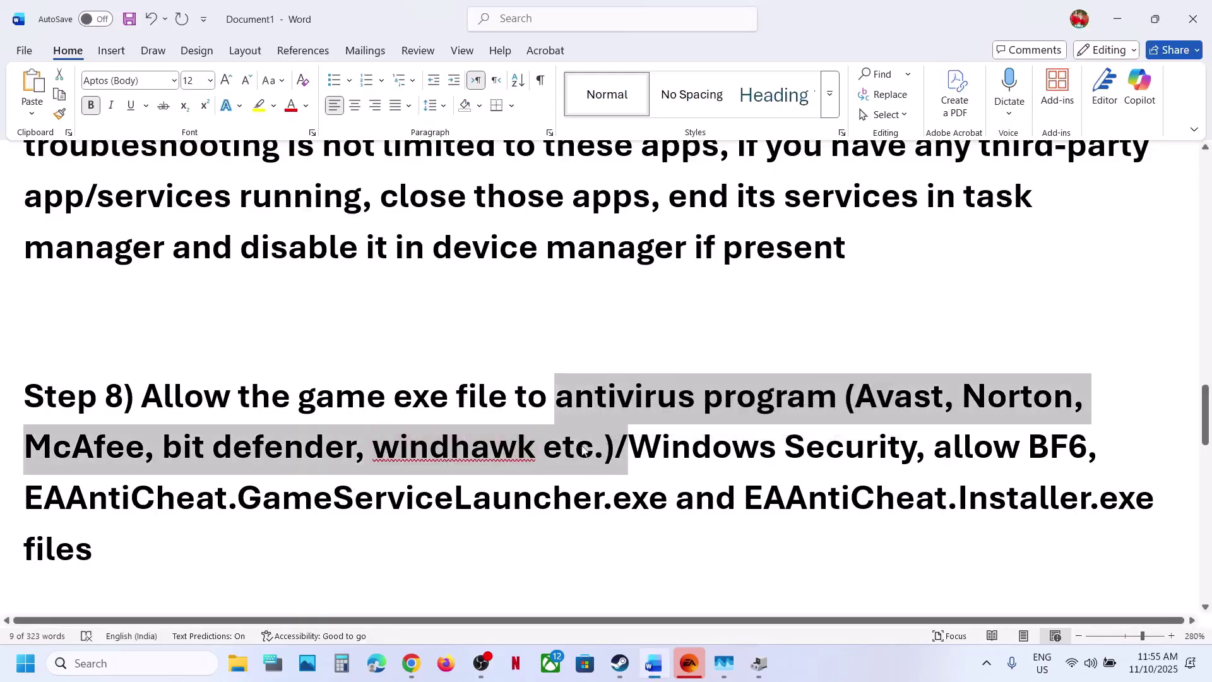
pyautogui.scroll(-5, 511, 461)
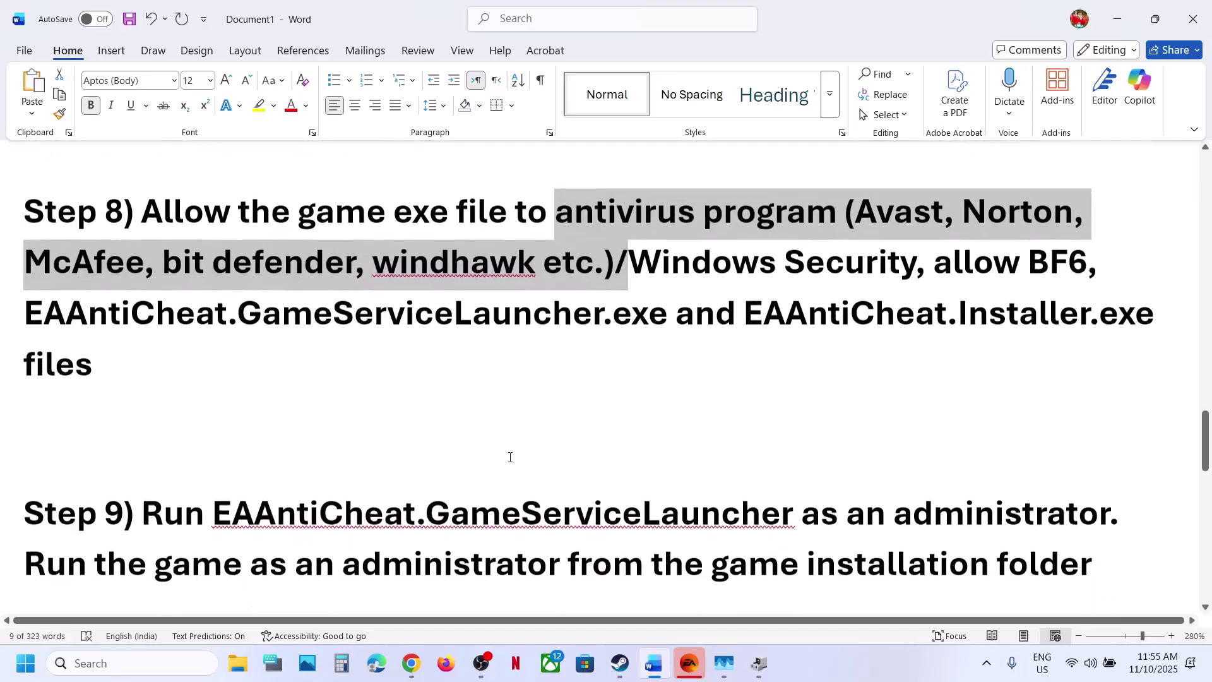
pyautogui.scroll(1, 457, 454)
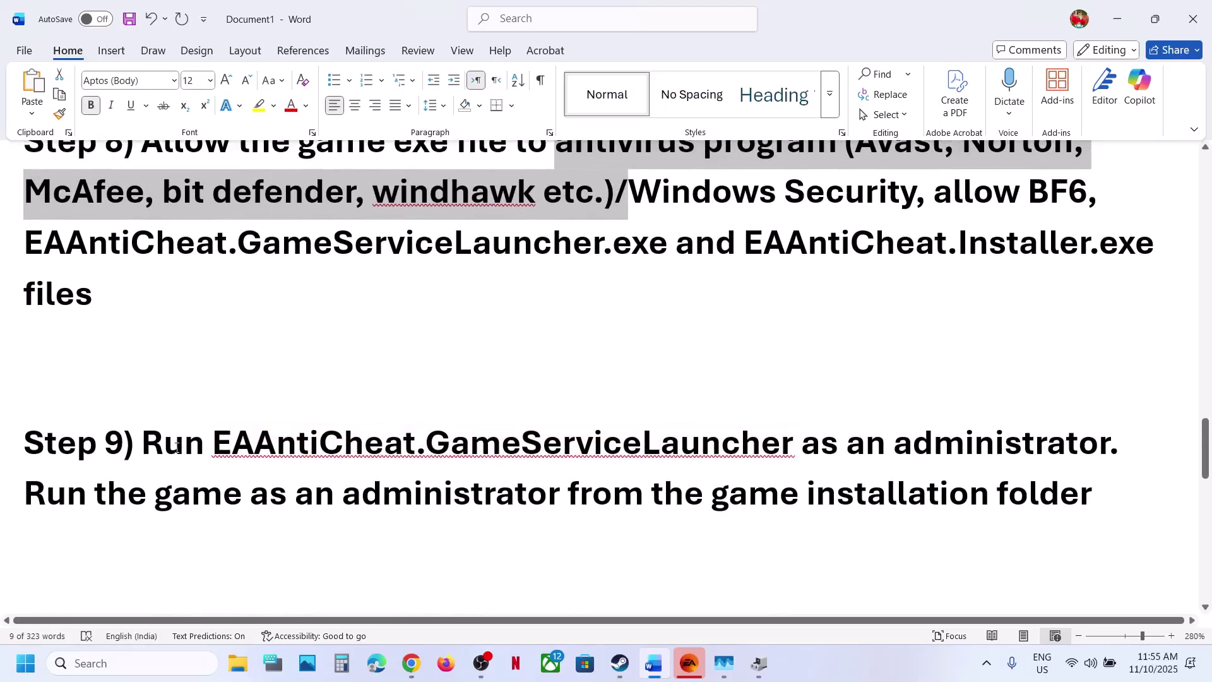
pyautogui.moveTo(186, 442); pyautogui.dragTo(839, 445)
pyautogui.scroll(-3, 401, 481)
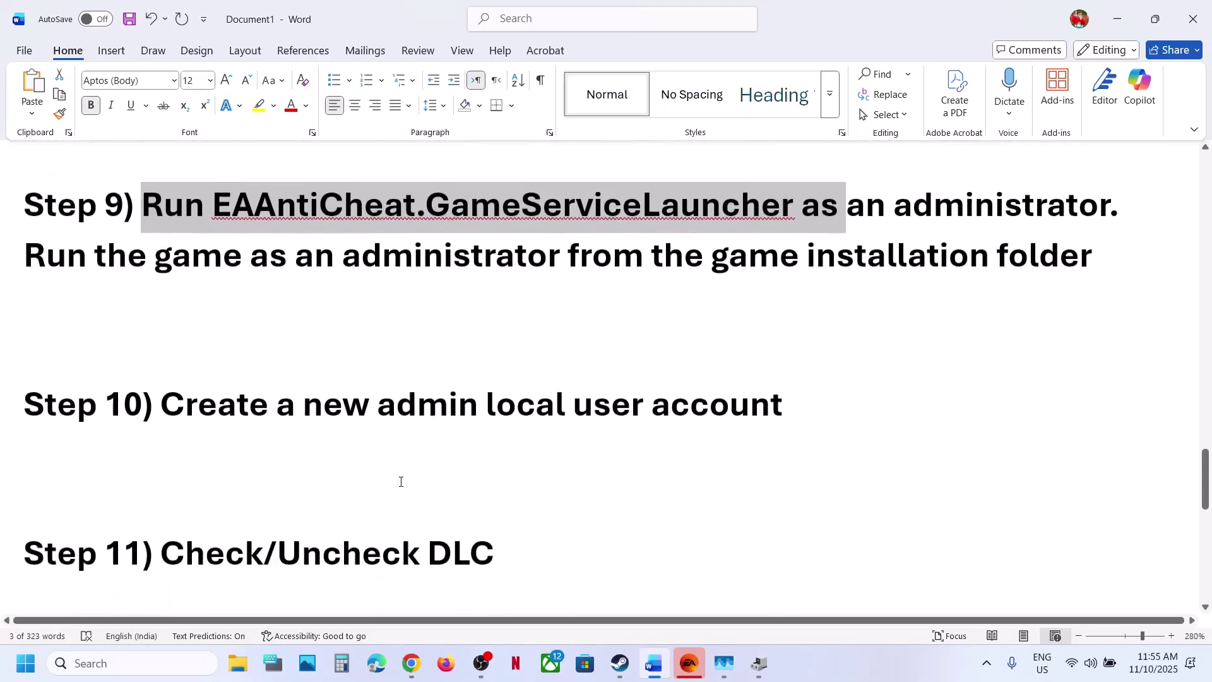
pyautogui.moveTo(234, 403); pyautogui.dragTo(783, 410)
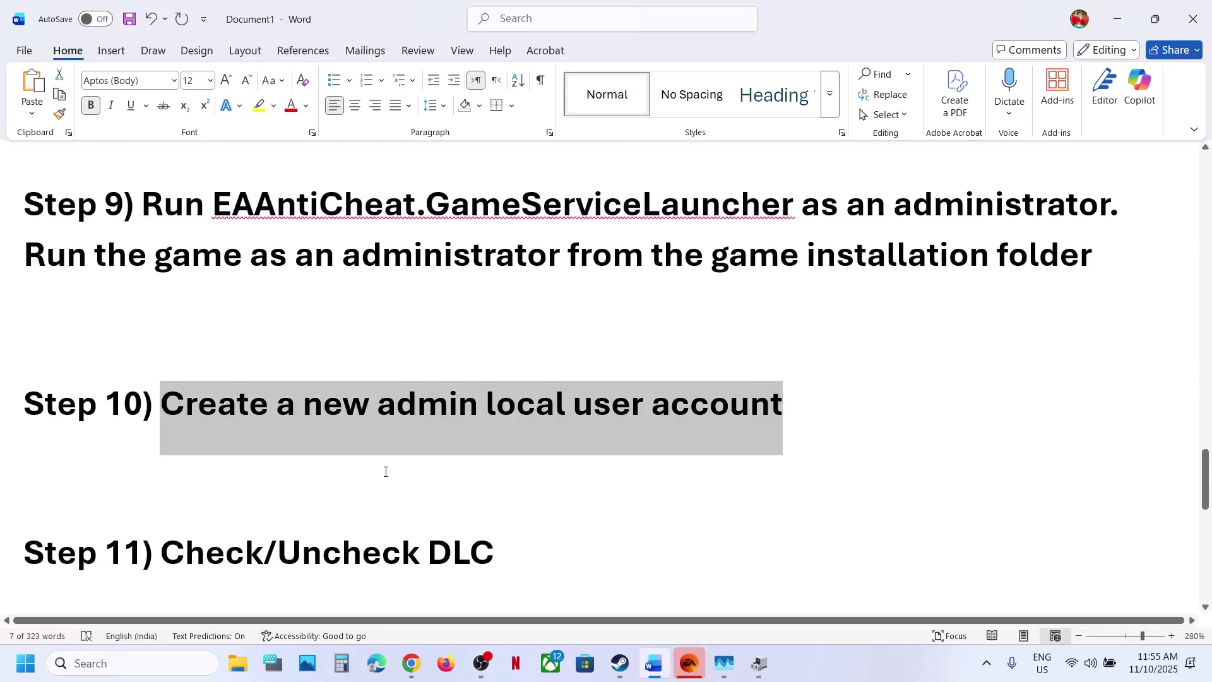
pyautogui.press('super+i')
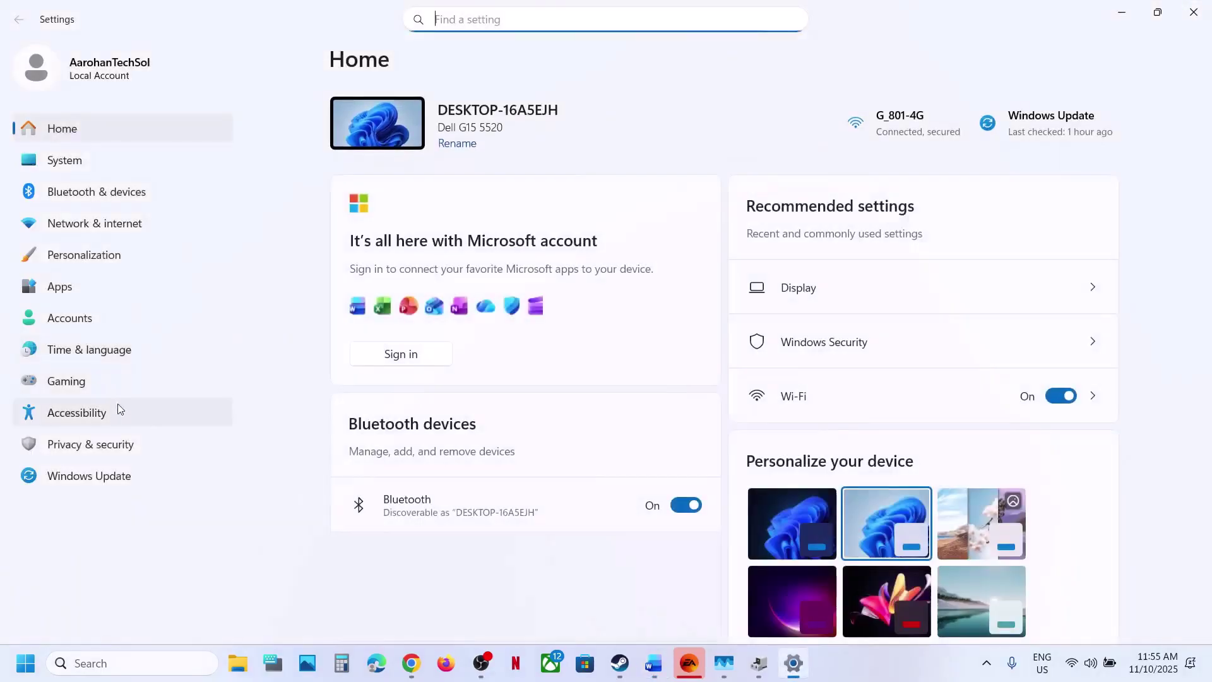
# Add a local user named test3 without a Microsoft account under Accounts > Other users
pyautogui.click(64, 317)
pyautogui.scroll(-7, 529, 381)
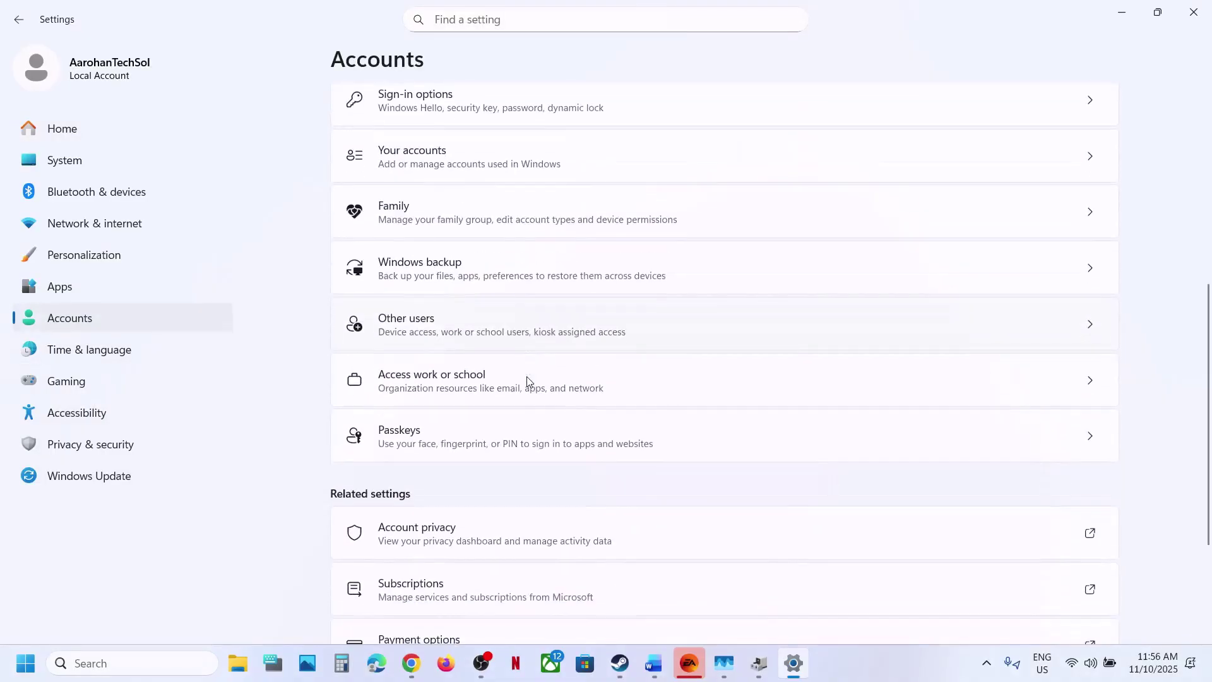
pyautogui.click(435, 325)
pyautogui.click(1073, 137)
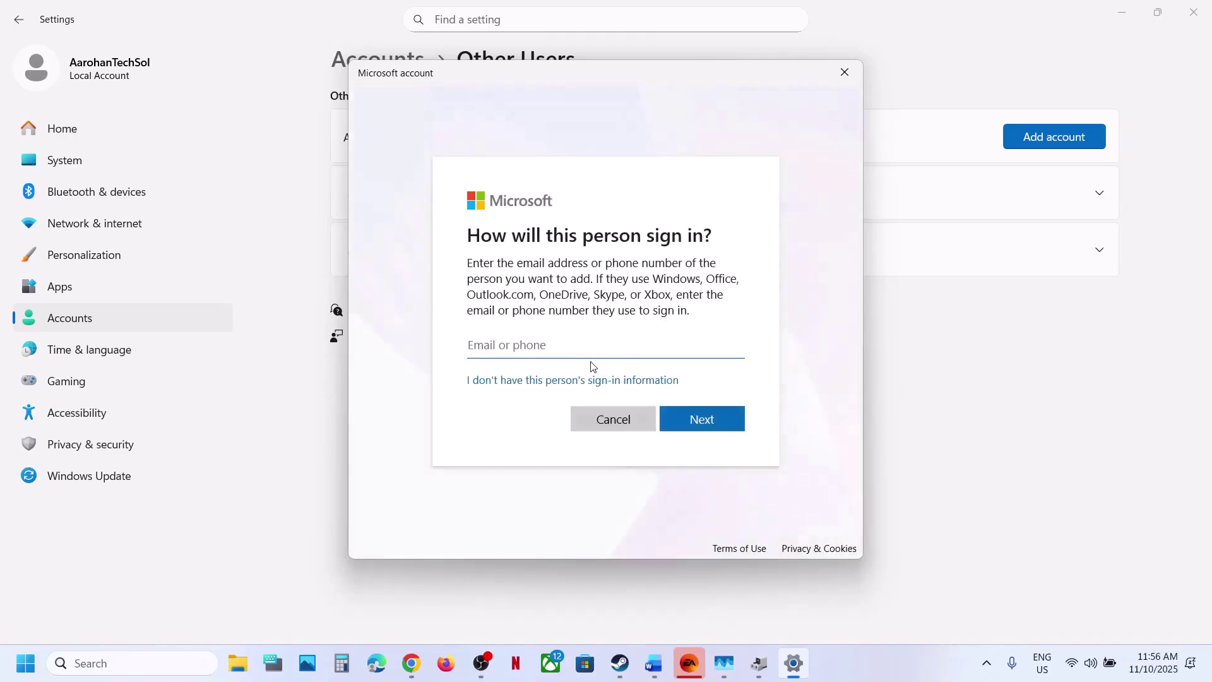
pyautogui.click(550, 383)
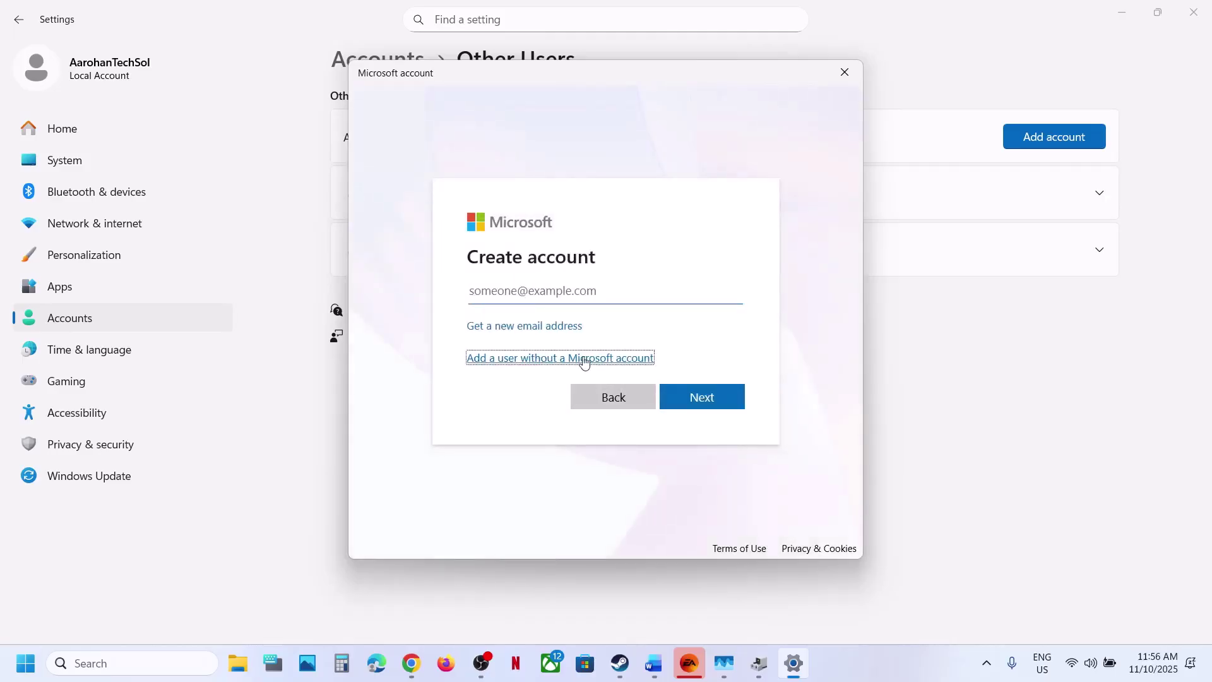
pyautogui.click(562, 359)
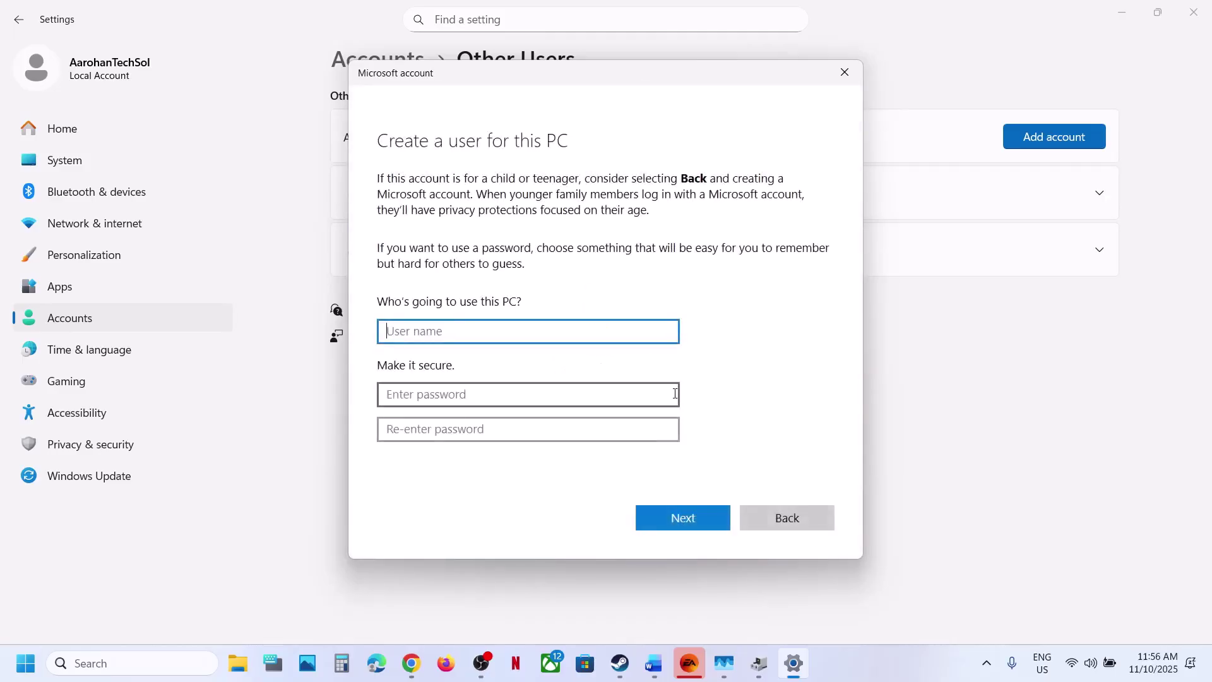
pyautogui.write('test3')
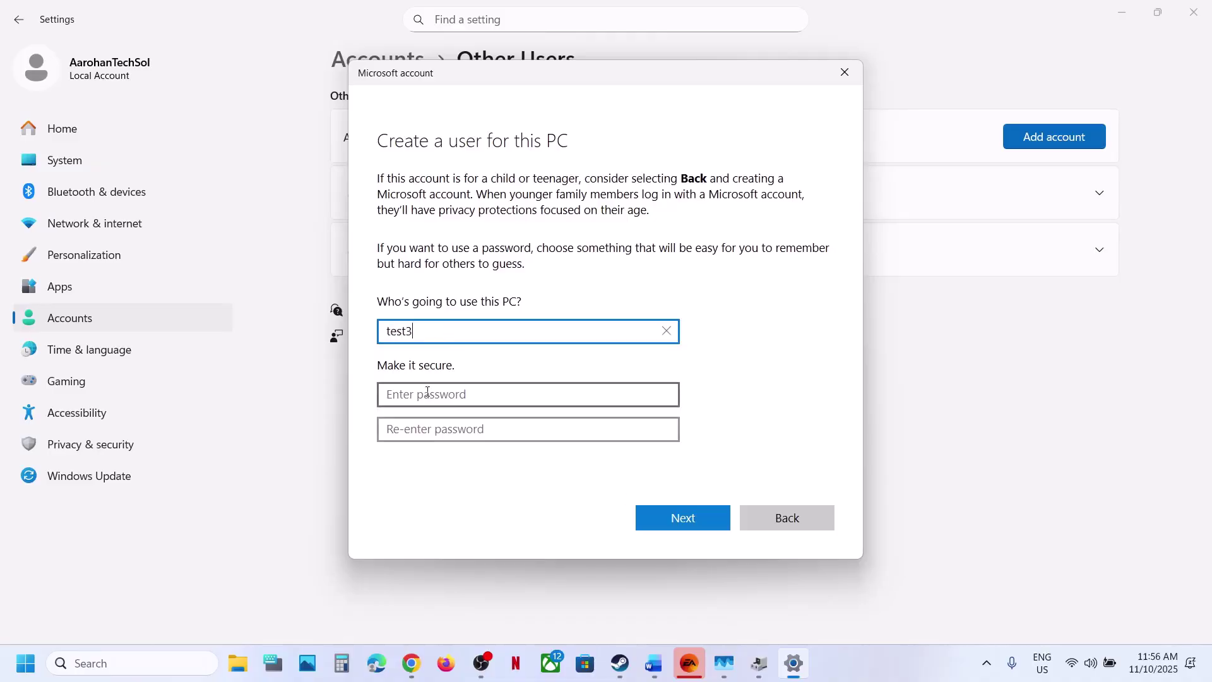
pyautogui.click(673, 517)
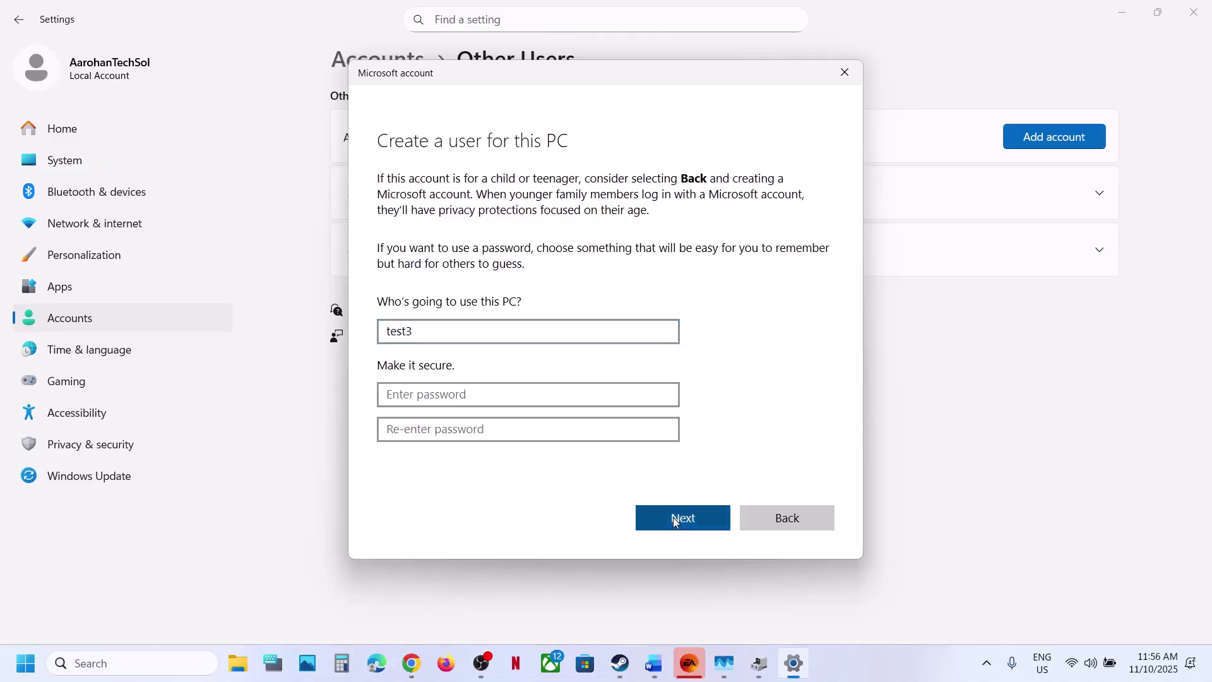
# Change test3's account type to Administrator and close Settings
pyautogui.click(428, 303)
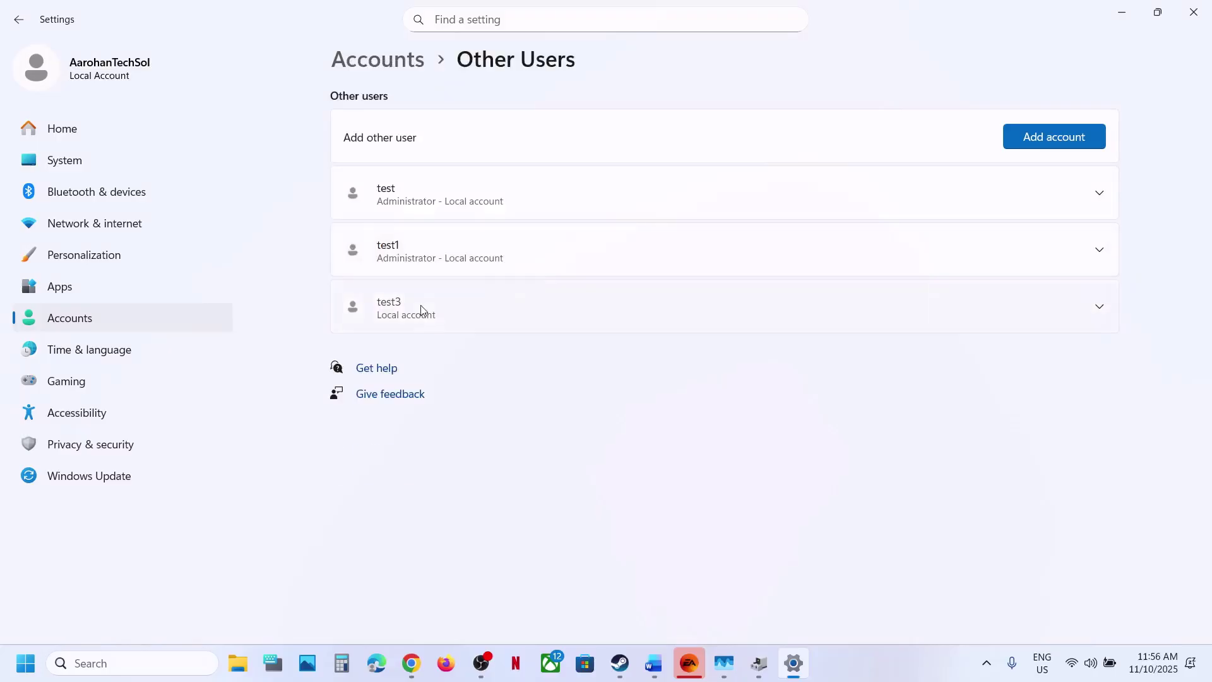
pyautogui.click(1000, 354)
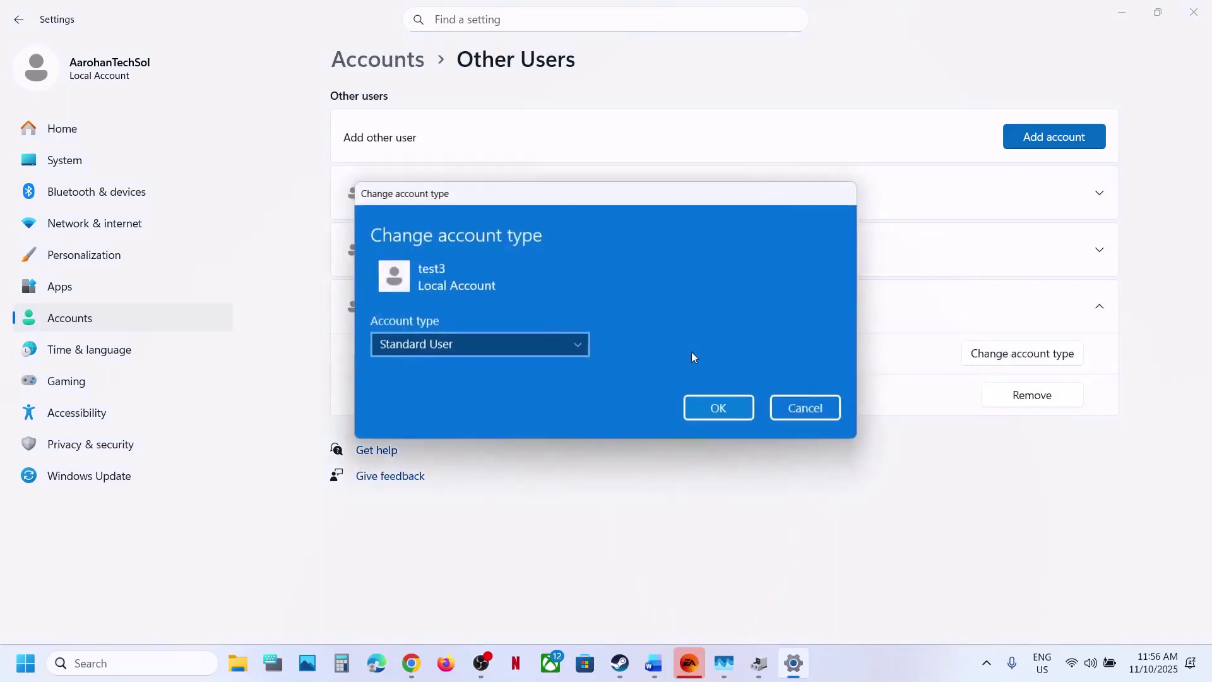
pyautogui.click(472, 345)
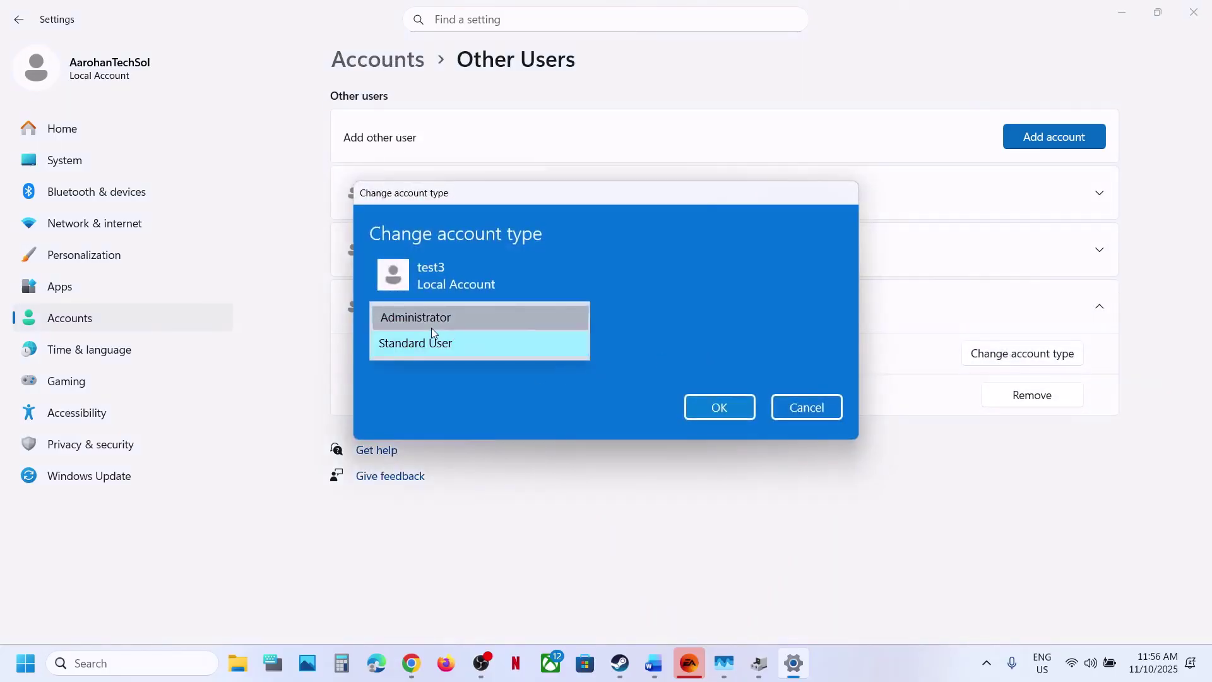
pyautogui.click(431, 325)
pyautogui.click(724, 411)
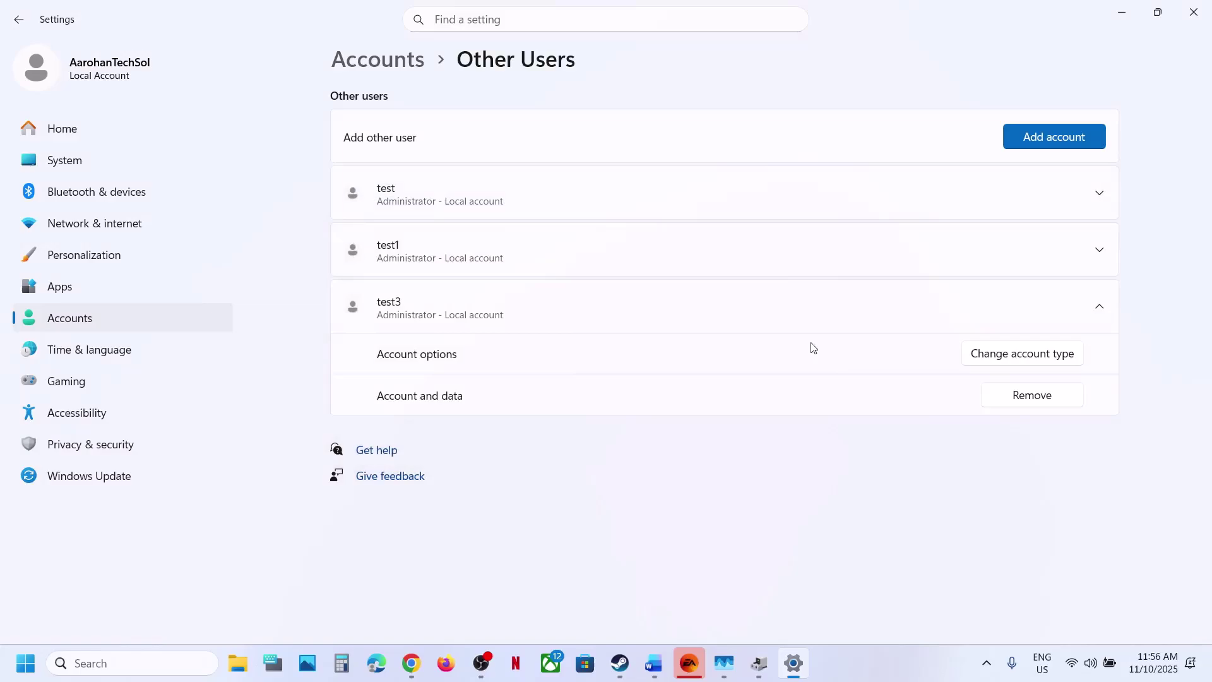
pyautogui.click(1193, 12)
# Open and dismiss the Start menu's power options, then briefly show and minimize the EA app
pyautogui.press('super')
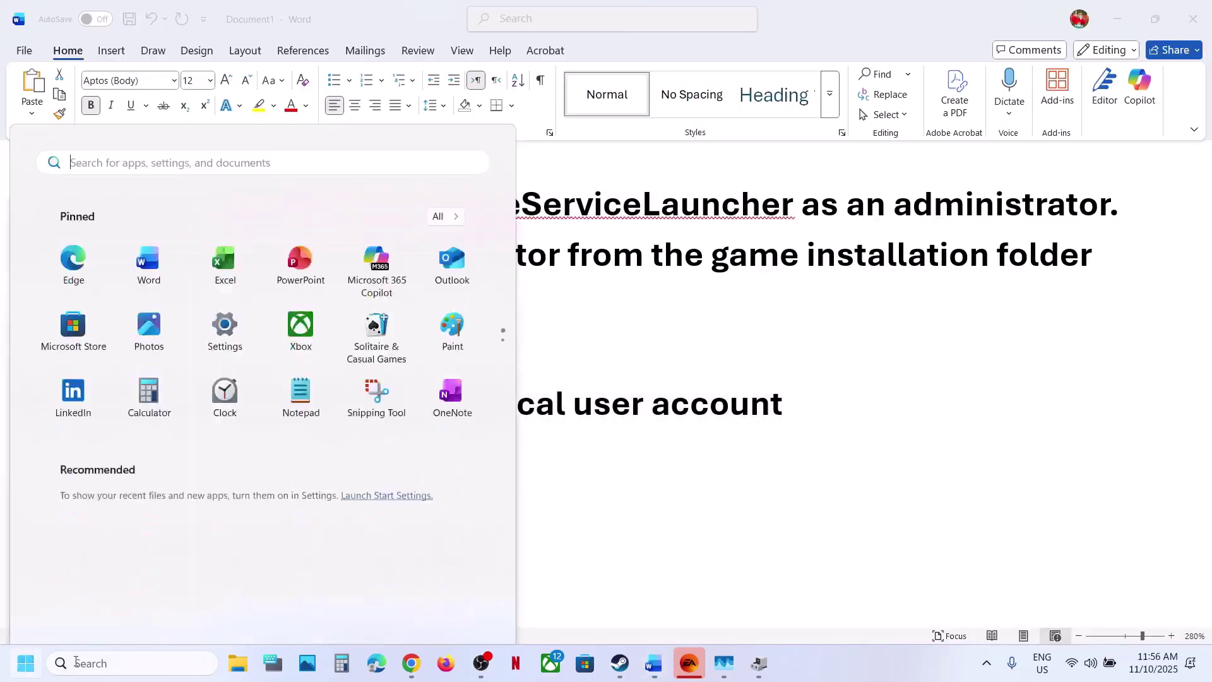
pyautogui.click(457, 609)
pyautogui.click(623, 546)
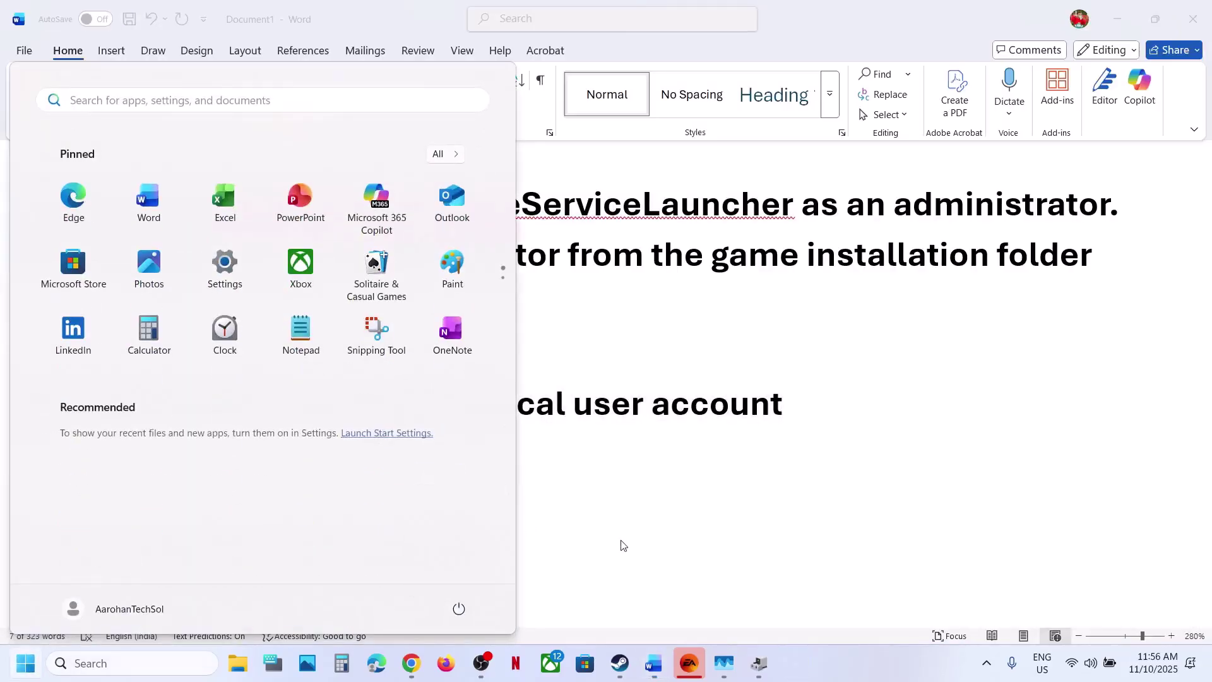
pyautogui.click(692, 485)
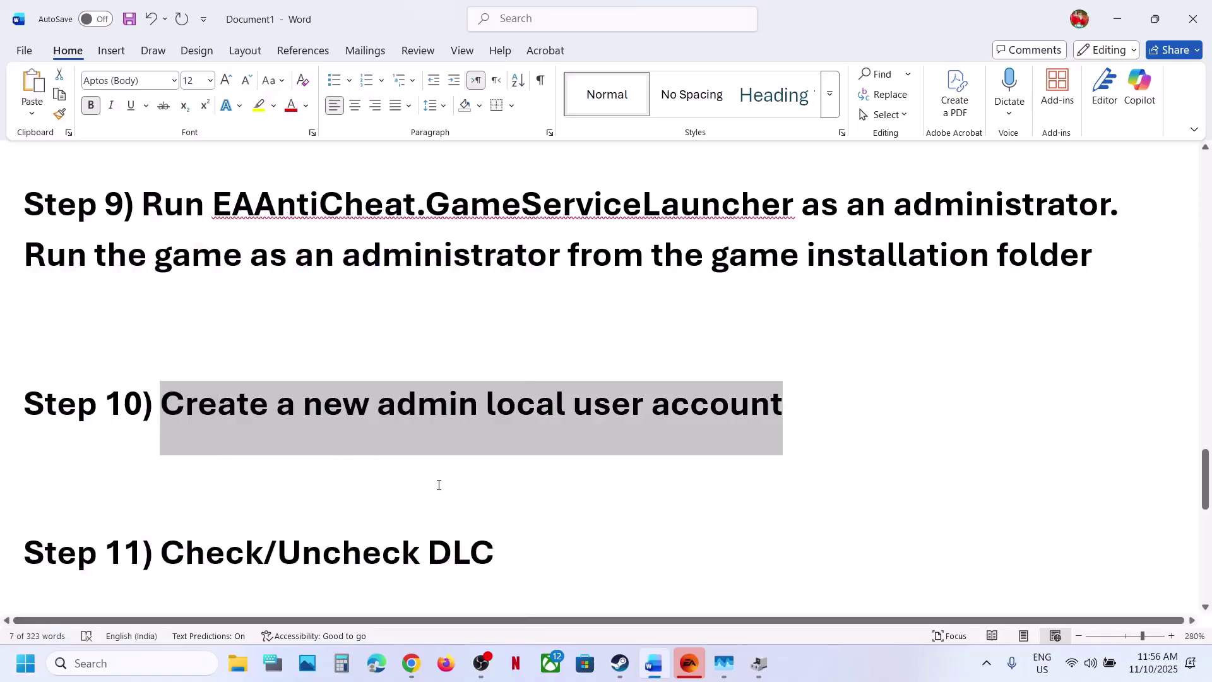
pyautogui.click(690, 663)
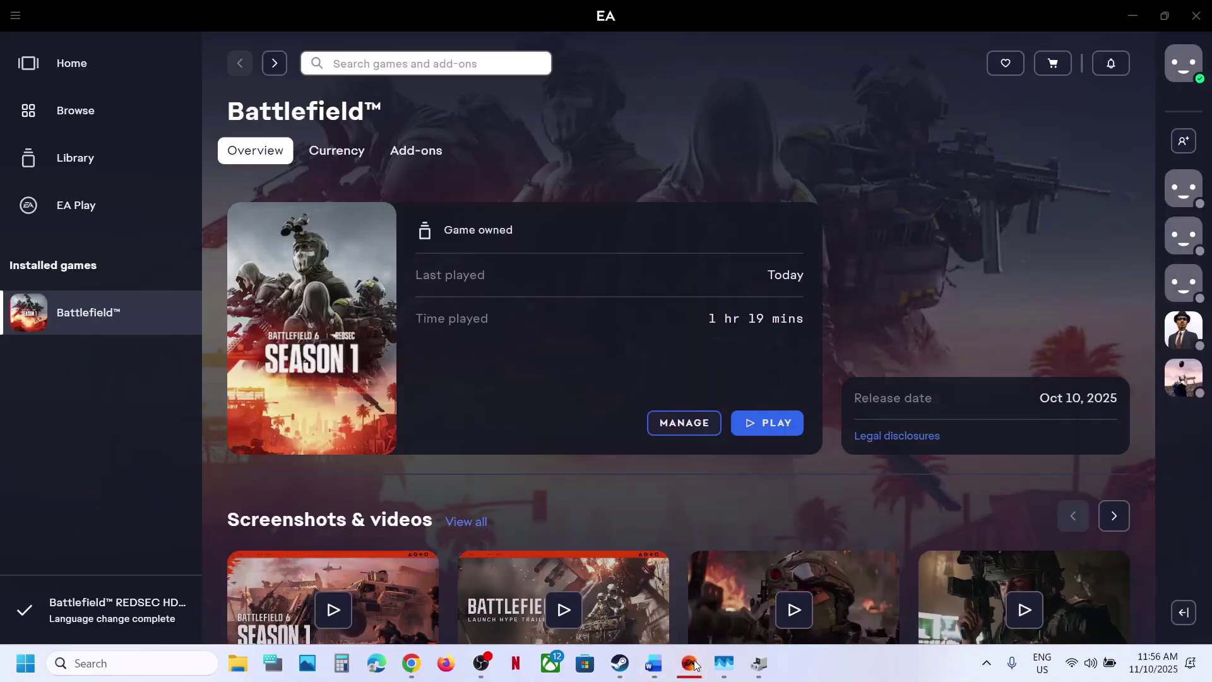
pyautogui.click(689, 662)
# Highlight Step 11 on checking/unchecking DLC and switch to Steam
pyautogui.scroll(-1, 372, 510)
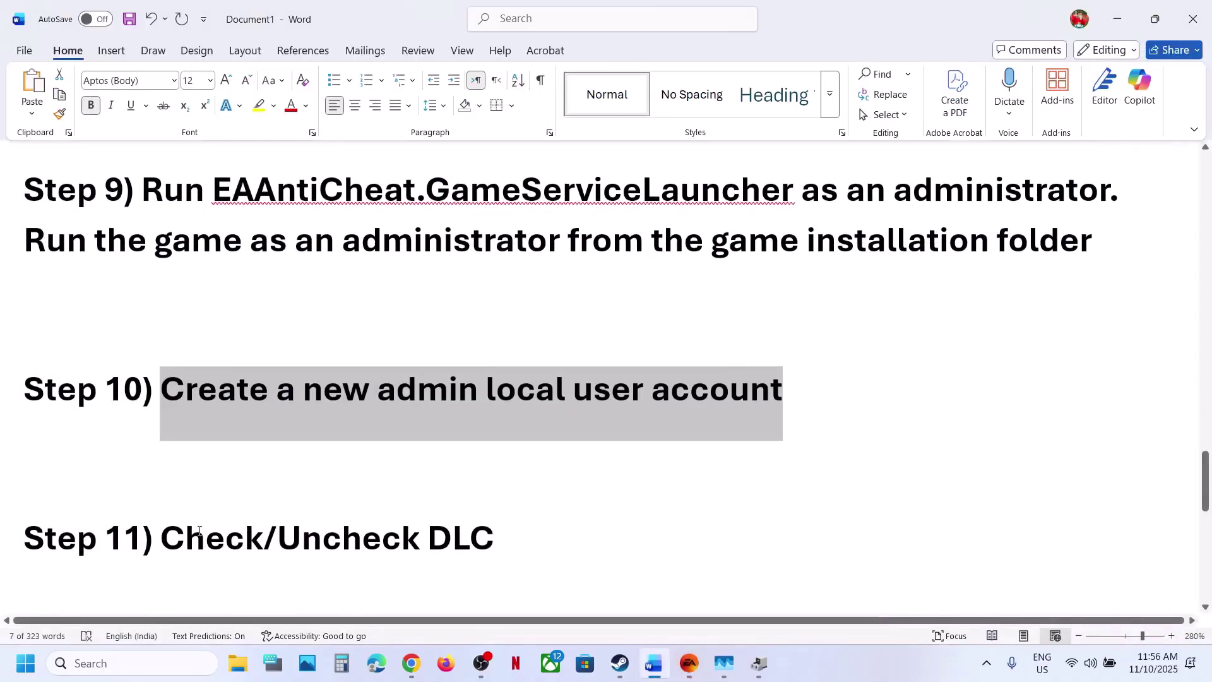
pyautogui.moveTo(196, 531); pyautogui.dragTo(533, 505)
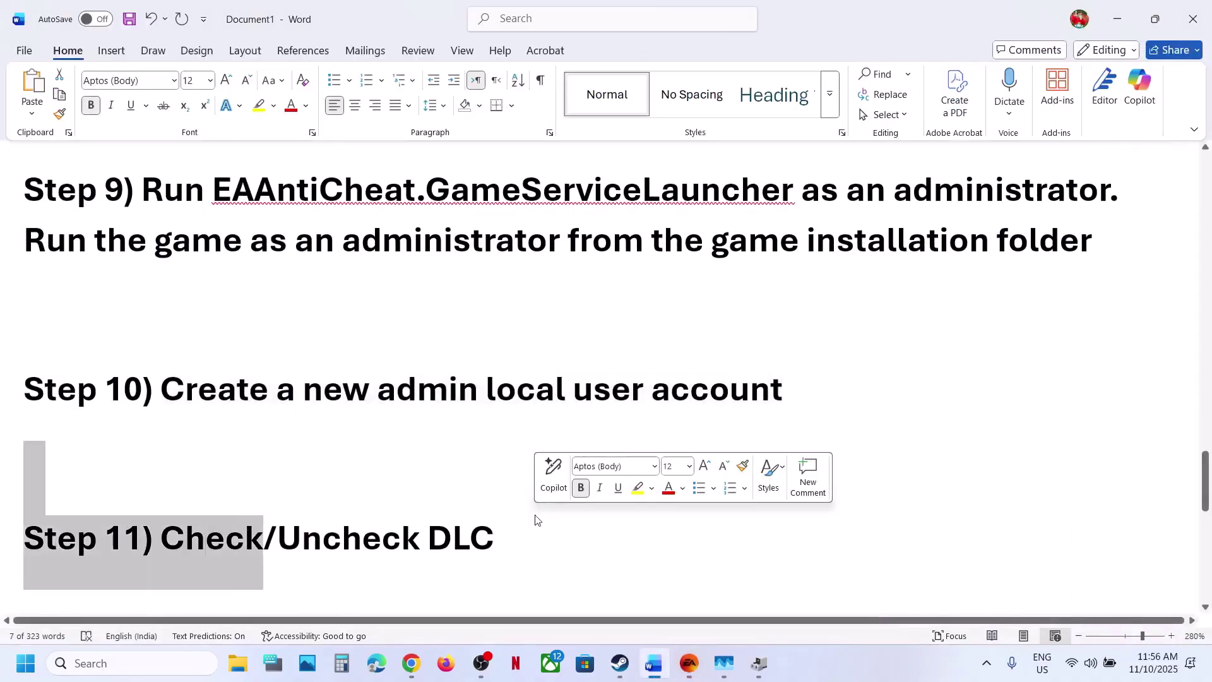
pyautogui.click(622, 663)
# Open and close Battlefield 6's DLC management list in Steam
pyautogui.scroll(-5, 971, 464)
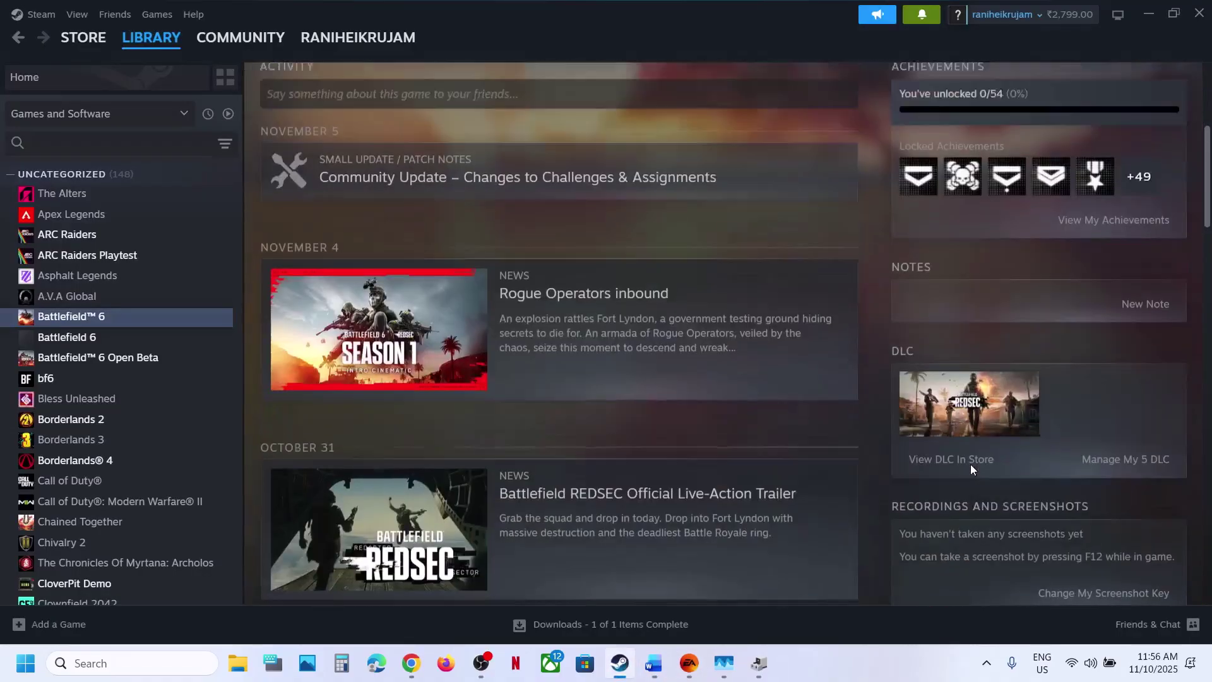
pyautogui.scroll(-2, 971, 464)
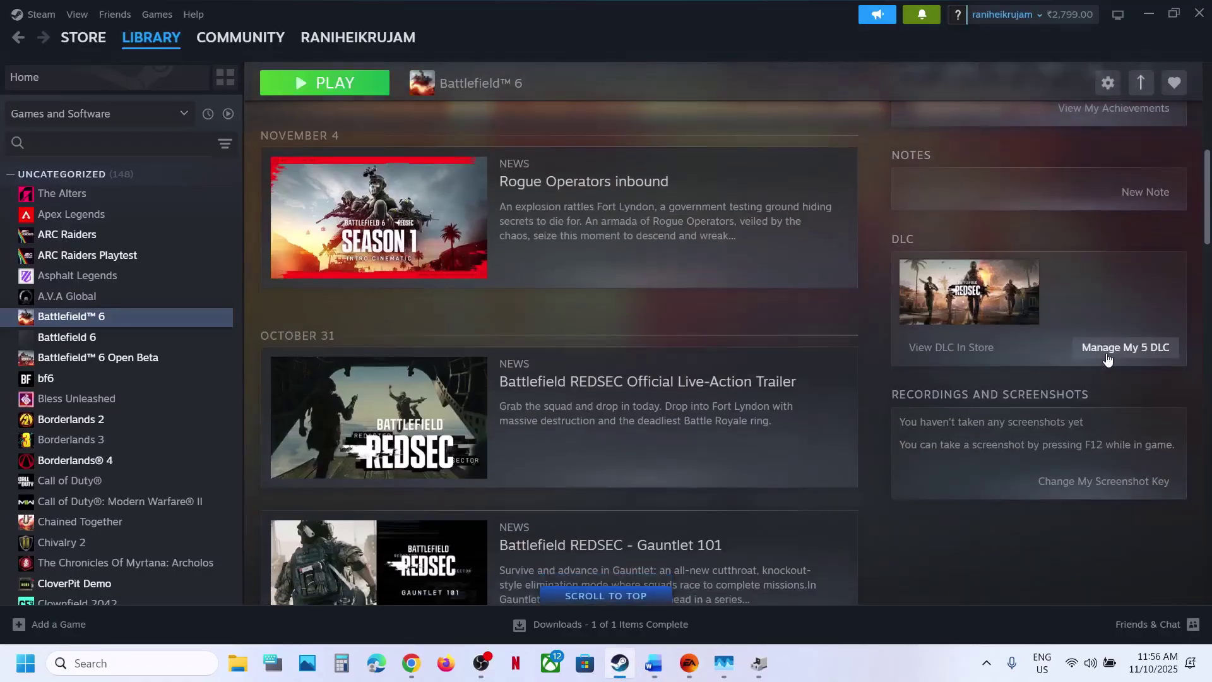
pyautogui.click(1126, 347)
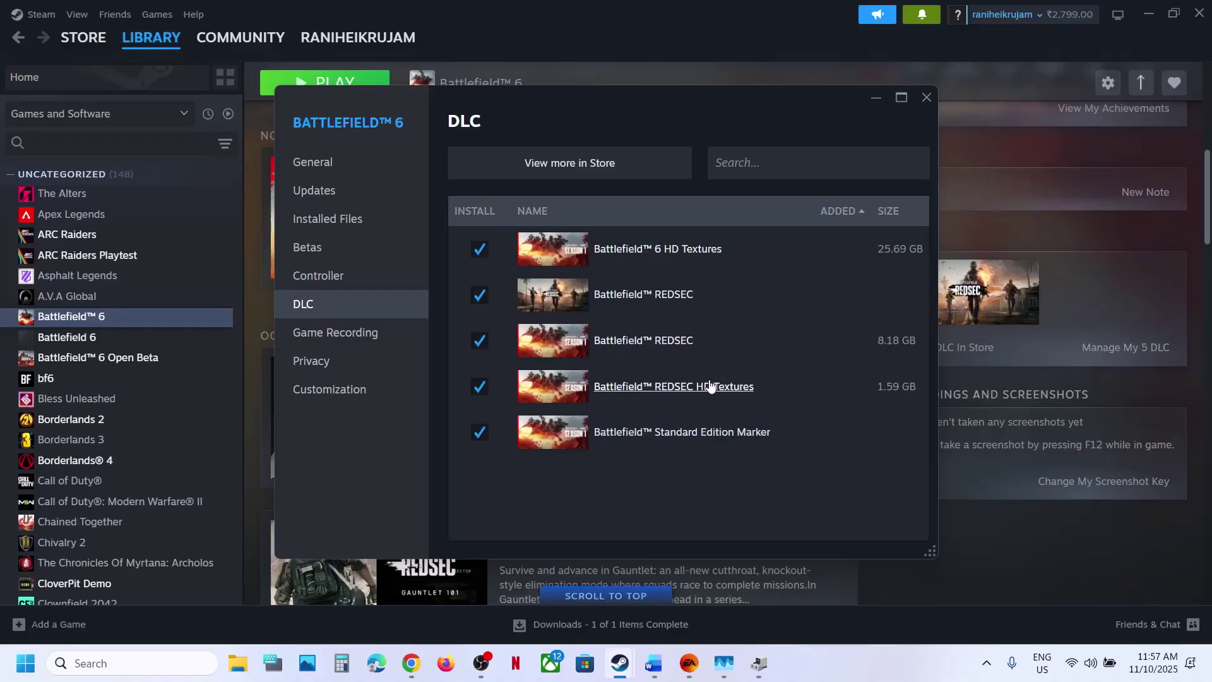
pyautogui.click(926, 96)
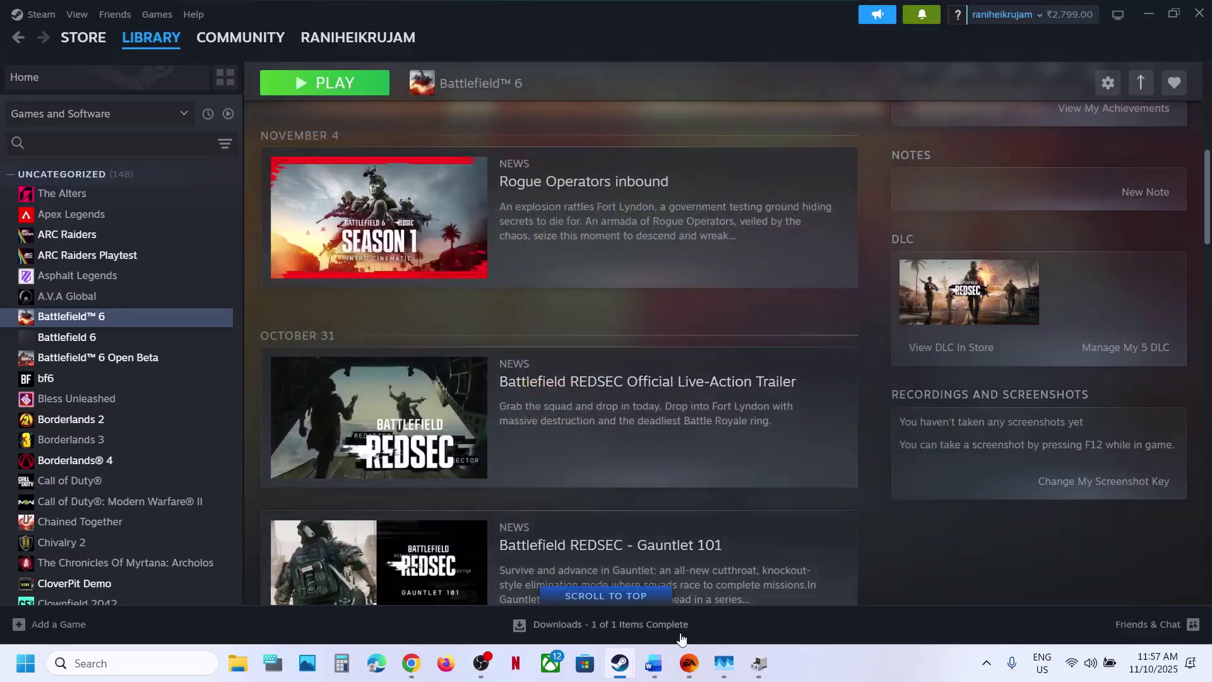
# In the EA app's Modify install, verify REDSEC and HD Textures are checked, cancel, and return to Word
pyautogui.click(685, 666)
pyautogui.click(683, 423)
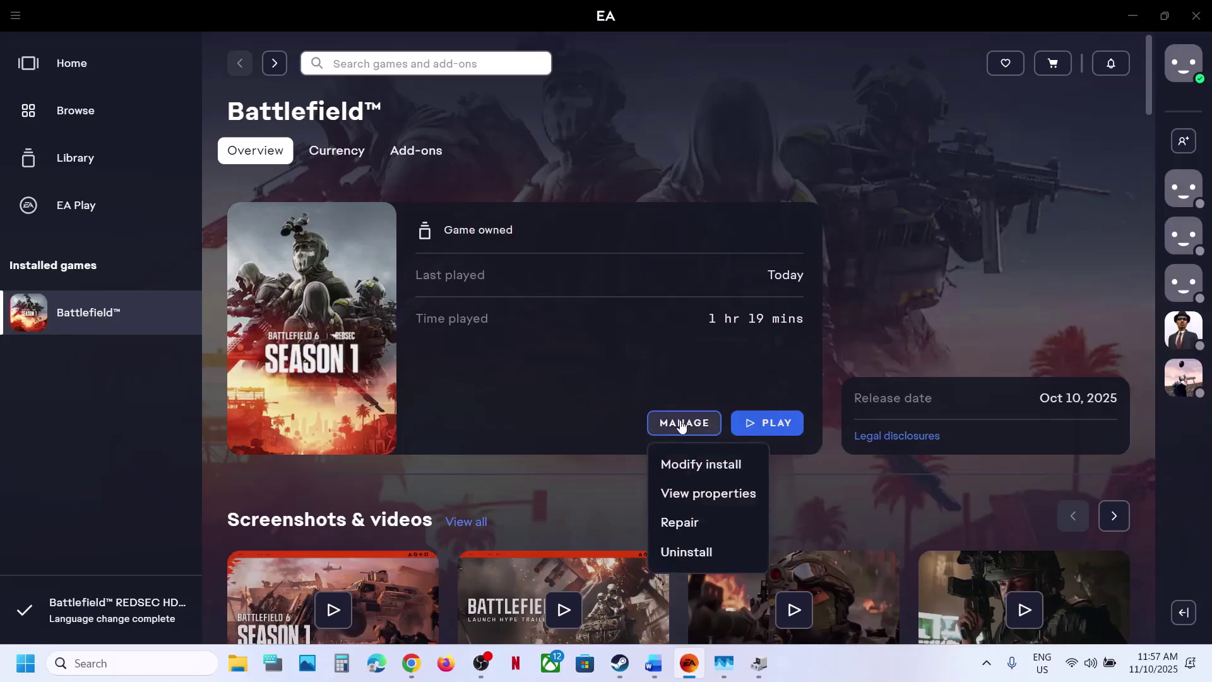
pyautogui.click(707, 468)
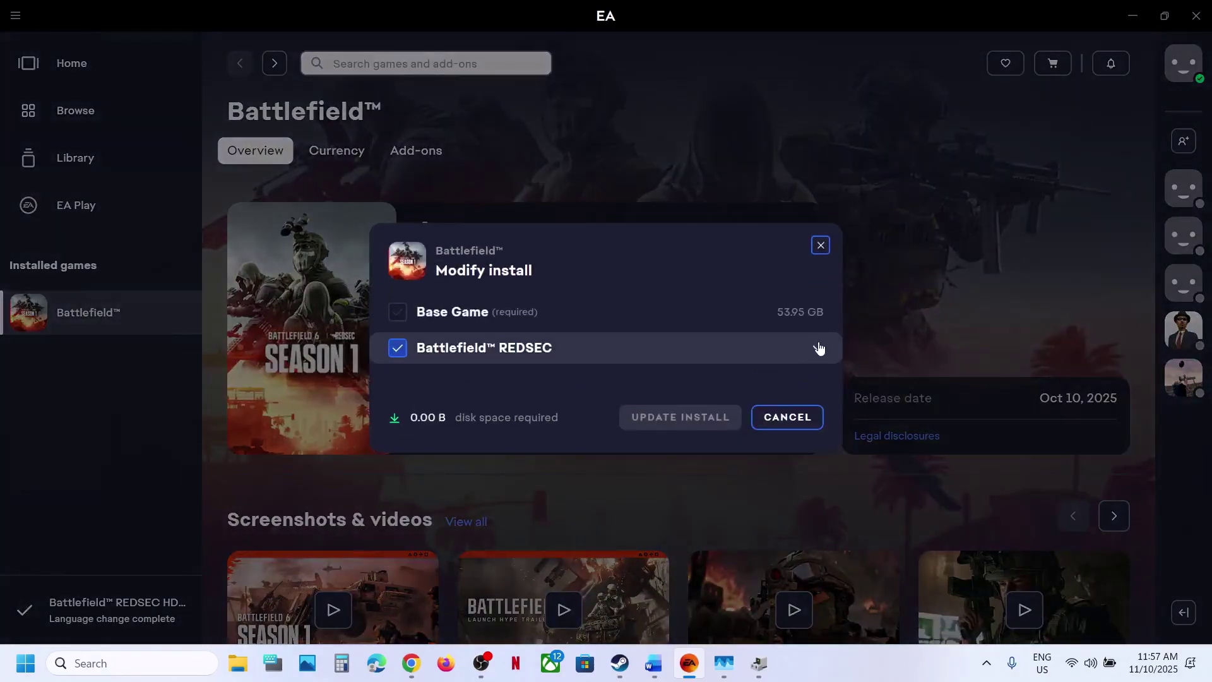
pyautogui.click(819, 349)
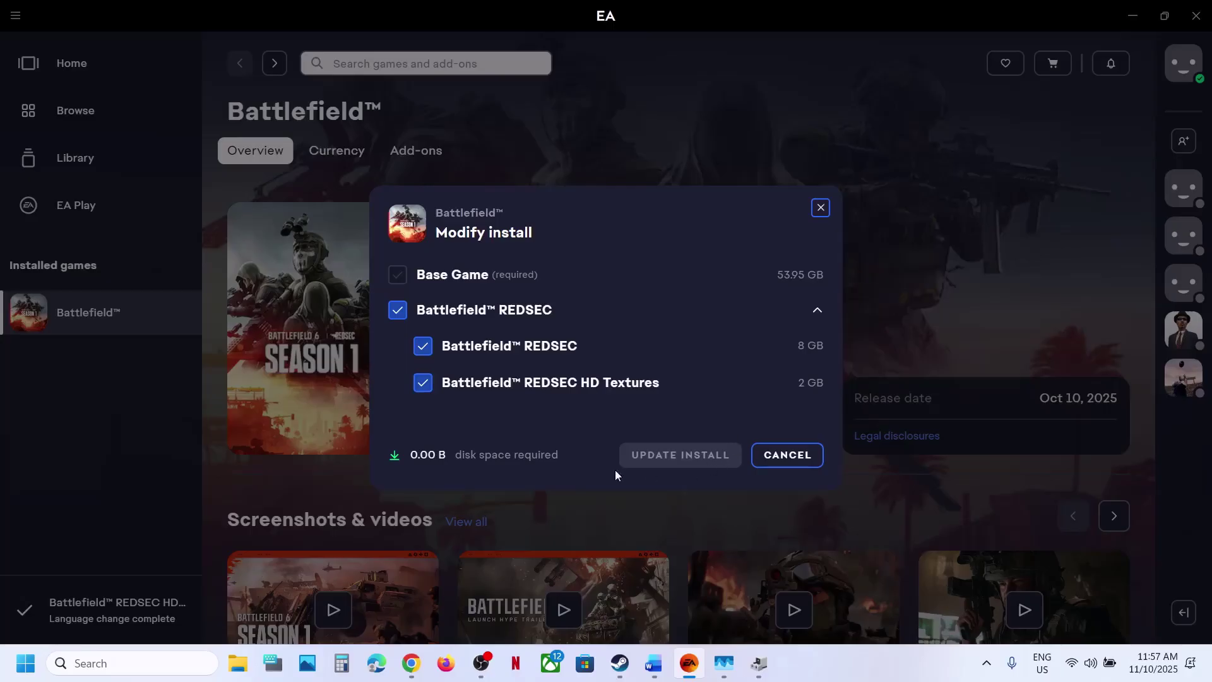
pyautogui.click(787, 456)
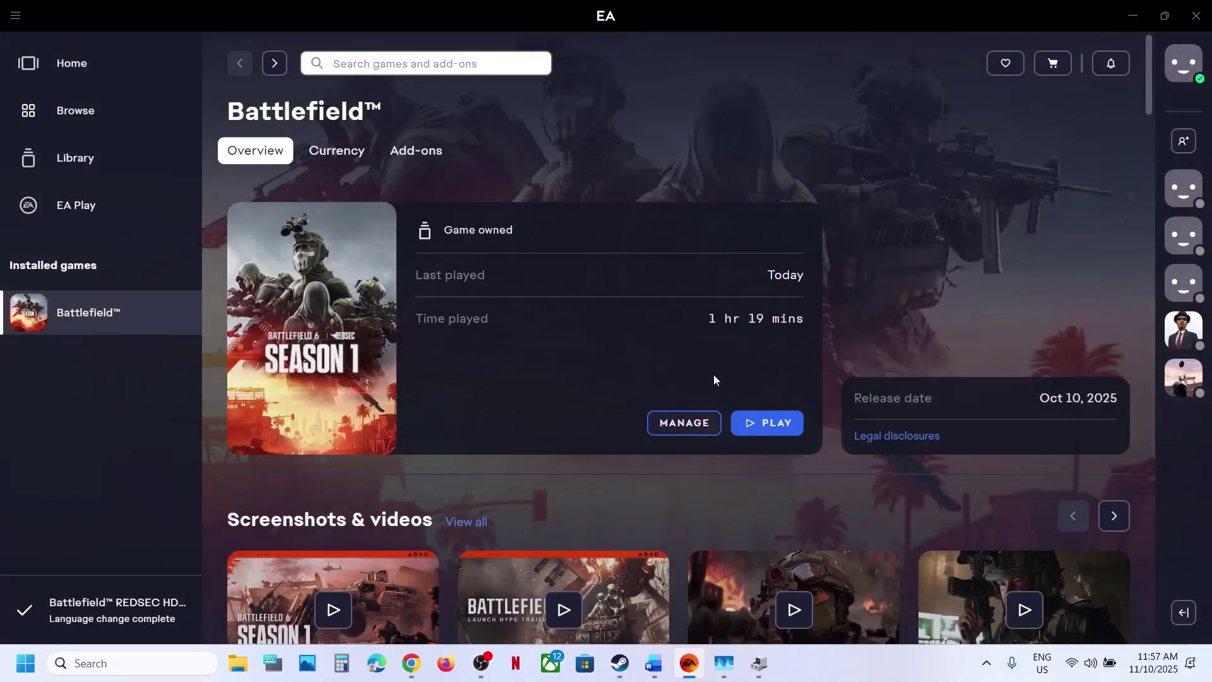
pyautogui.moveTo(654, 663)
pyautogui.click(593, 569)
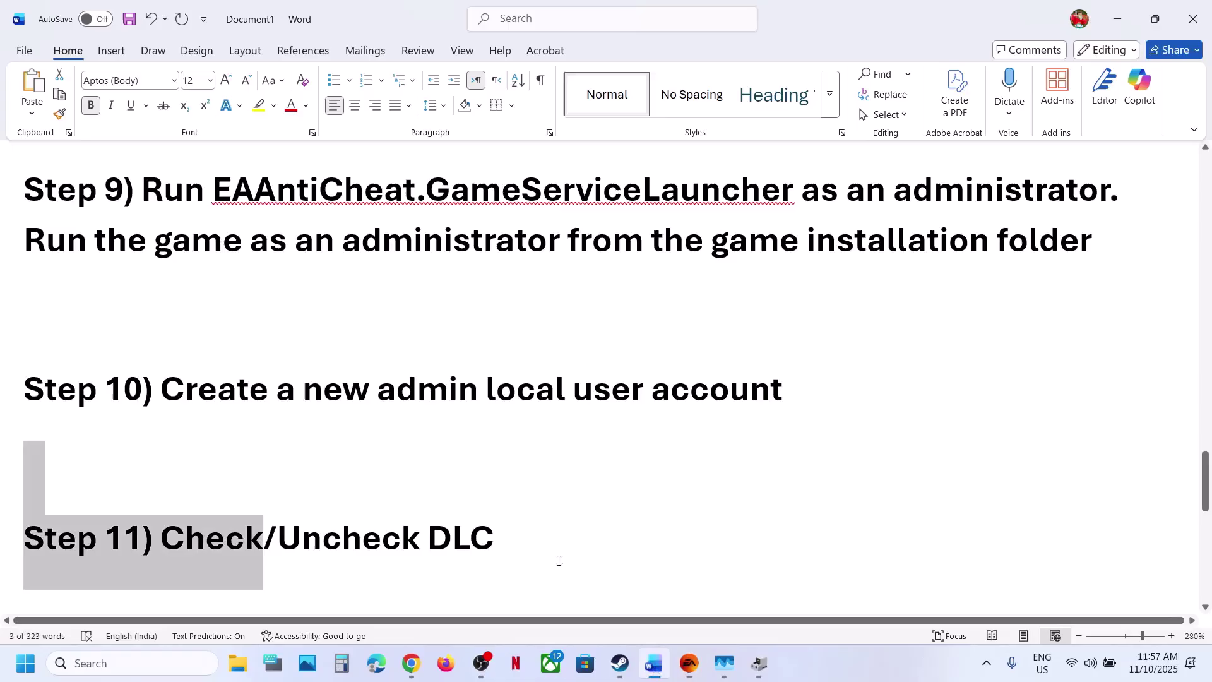
# Highlight Step 11 in the Word notes and scroll toward Step 12
pyautogui.click(177, 531)
pyautogui.moveTo(163, 535); pyautogui.dragTo(493, 538)
pyautogui.scroll(-2, 460, 524)
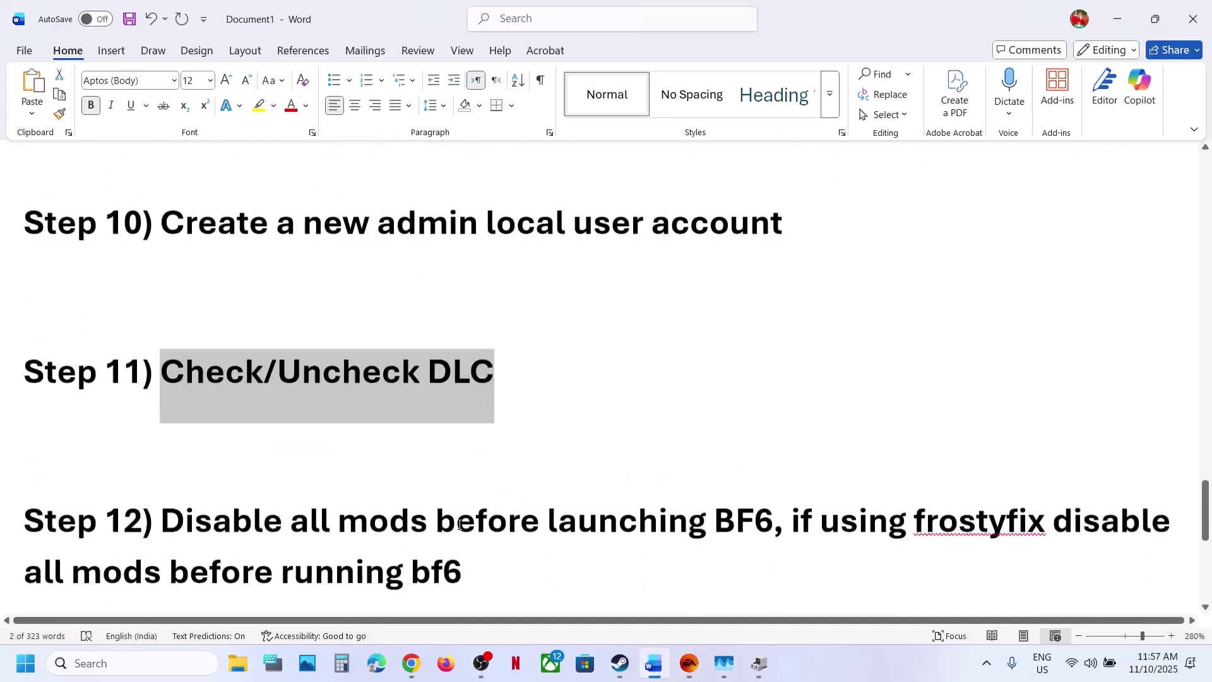
pyautogui.scroll(-1, 460, 524)
# Highlight Step 12 on disabling mods, advance to Step 13, then return to Steam
pyautogui.moveTo(188, 455); pyautogui.dragTo(401, 502)
pyautogui.click(402, 502)
pyautogui.scroll(-5, 401, 502)
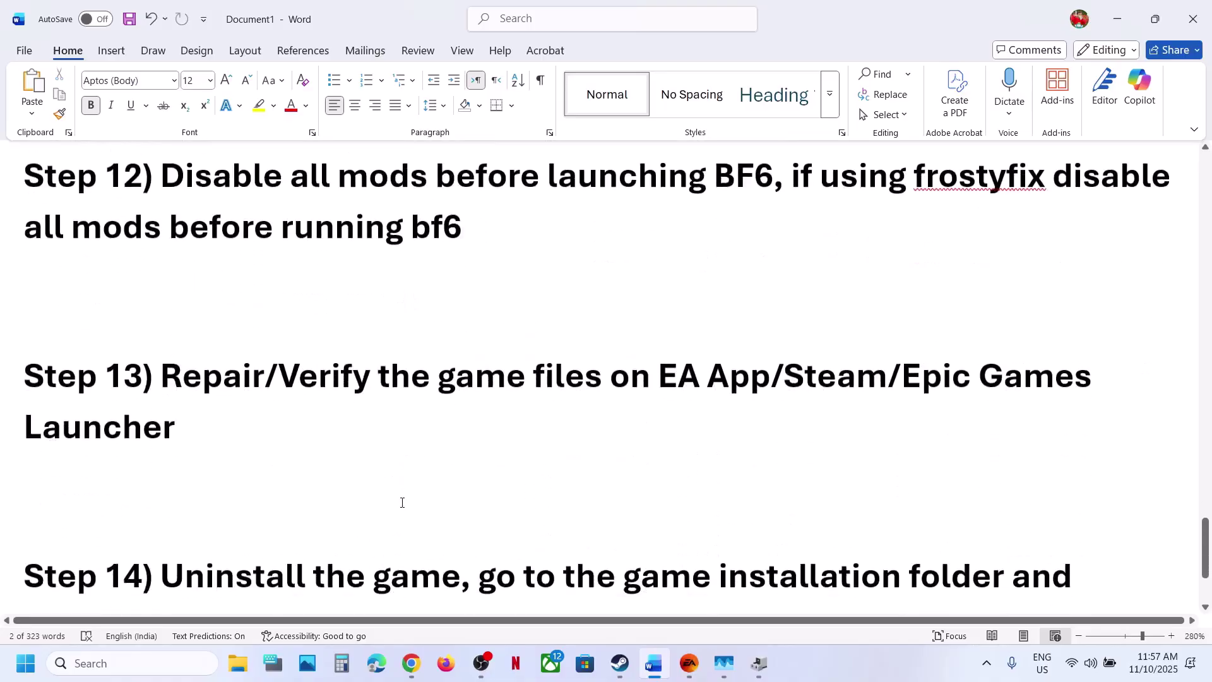
pyautogui.click(620, 662)
# Show Battlefield™ 6's Installed Files properties in Steam, then close them
pyautogui.rightClick(122, 320)
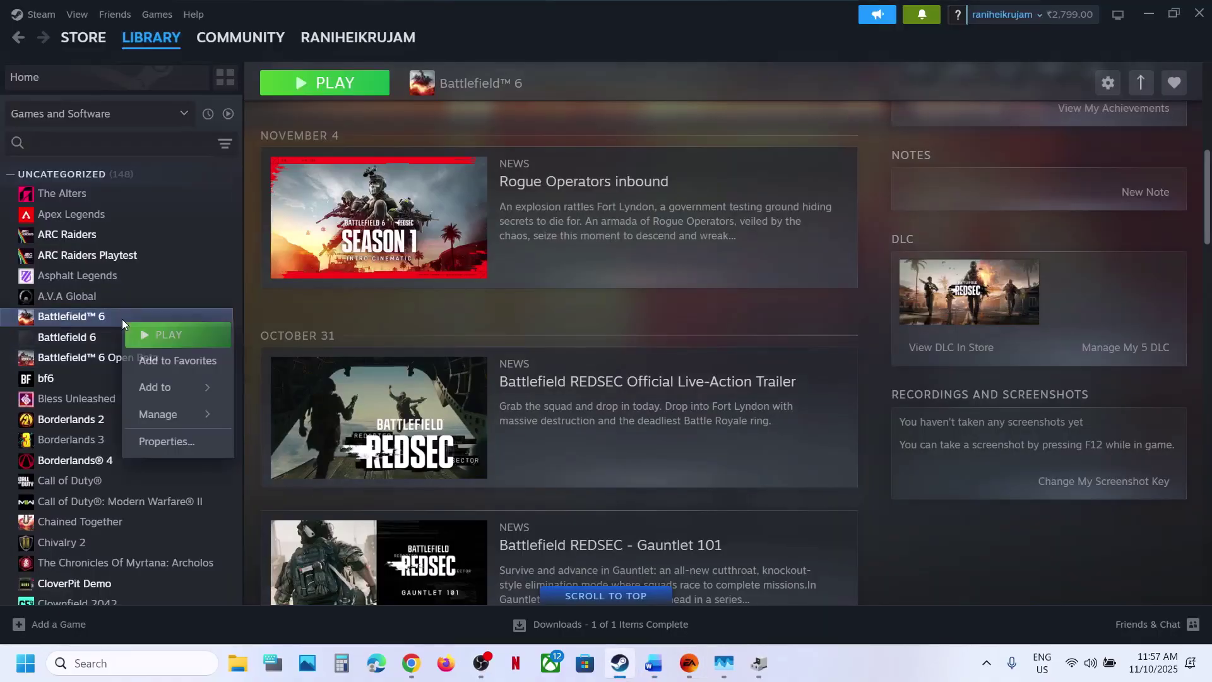
pyautogui.click(177, 440)
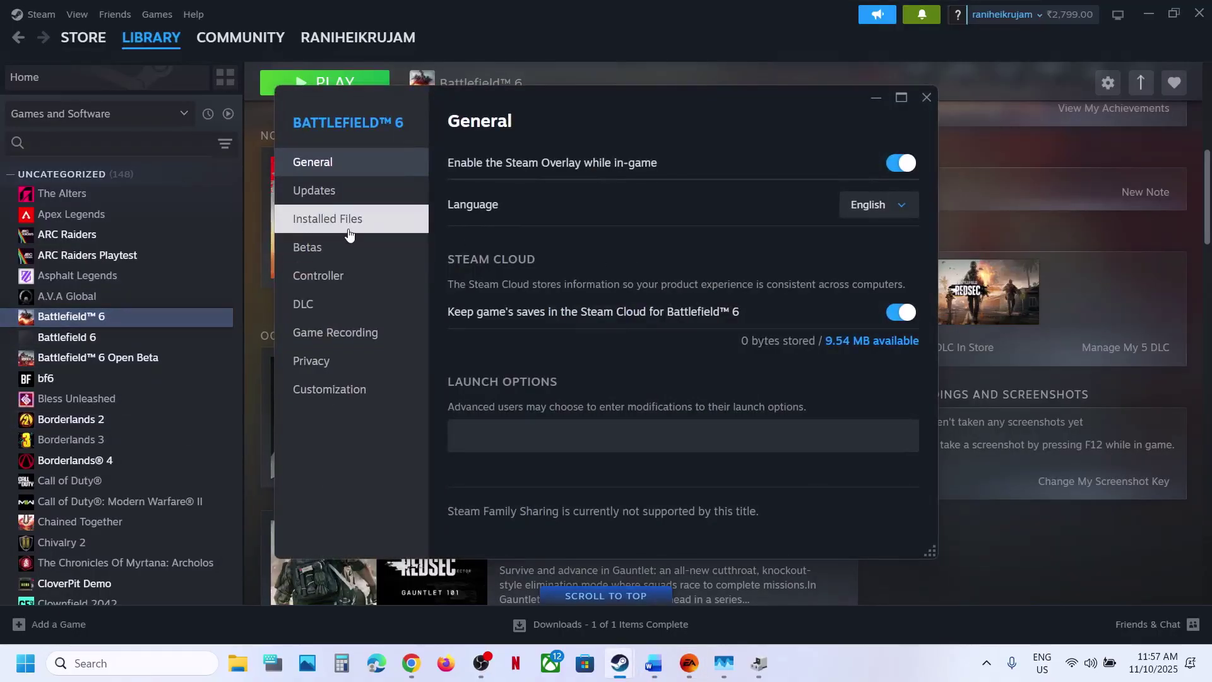
pyautogui.click(404, 218)
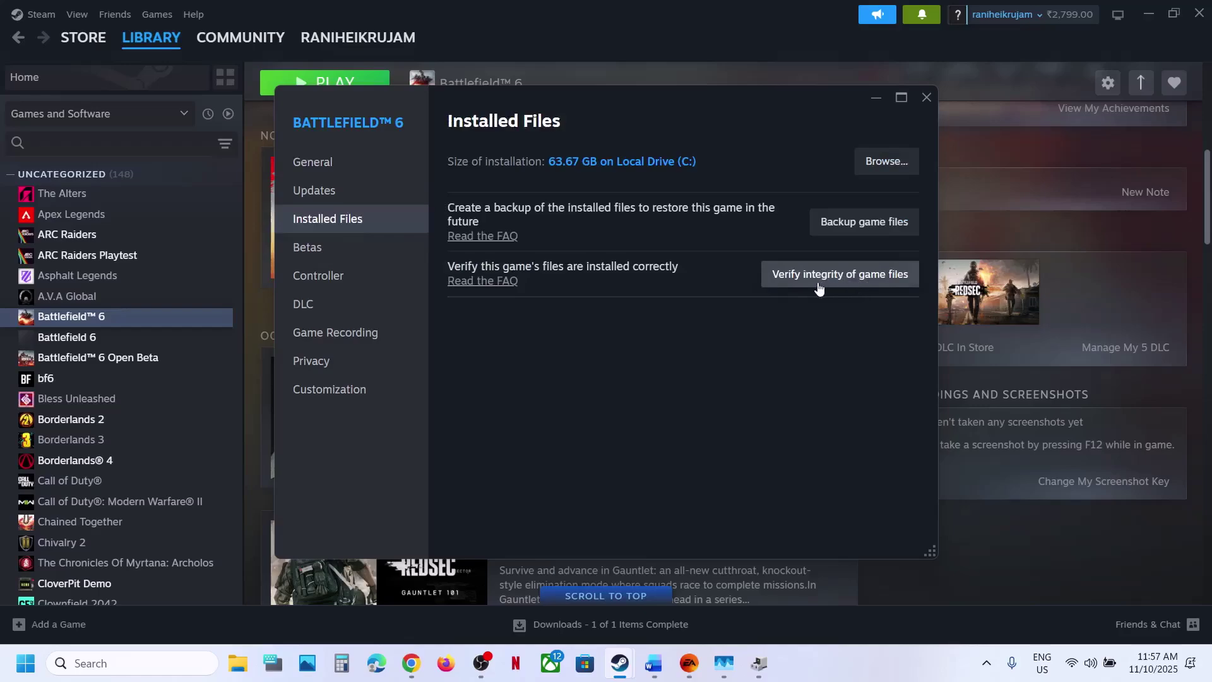
pyautogui.click(927, 97)
pyautogui.scroll(5, 752, 289)
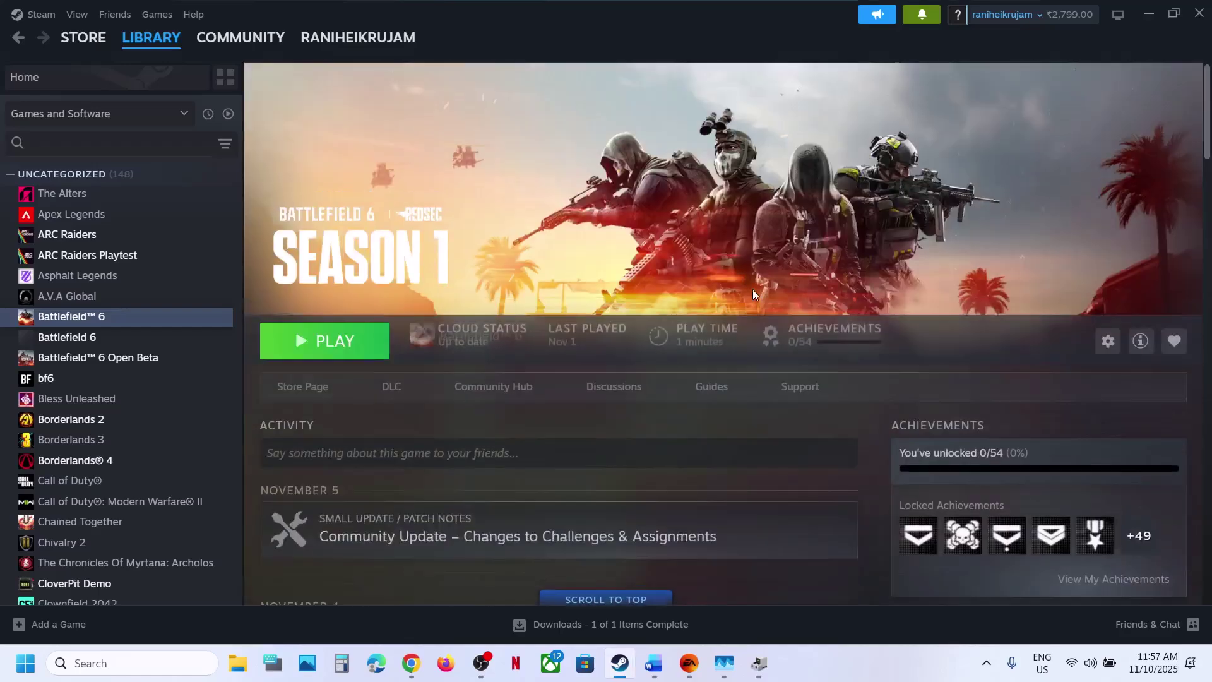
# Show Battlefield's Manage options with Repair in the EA app, then return to Word
pyautogui.click(689, 662)
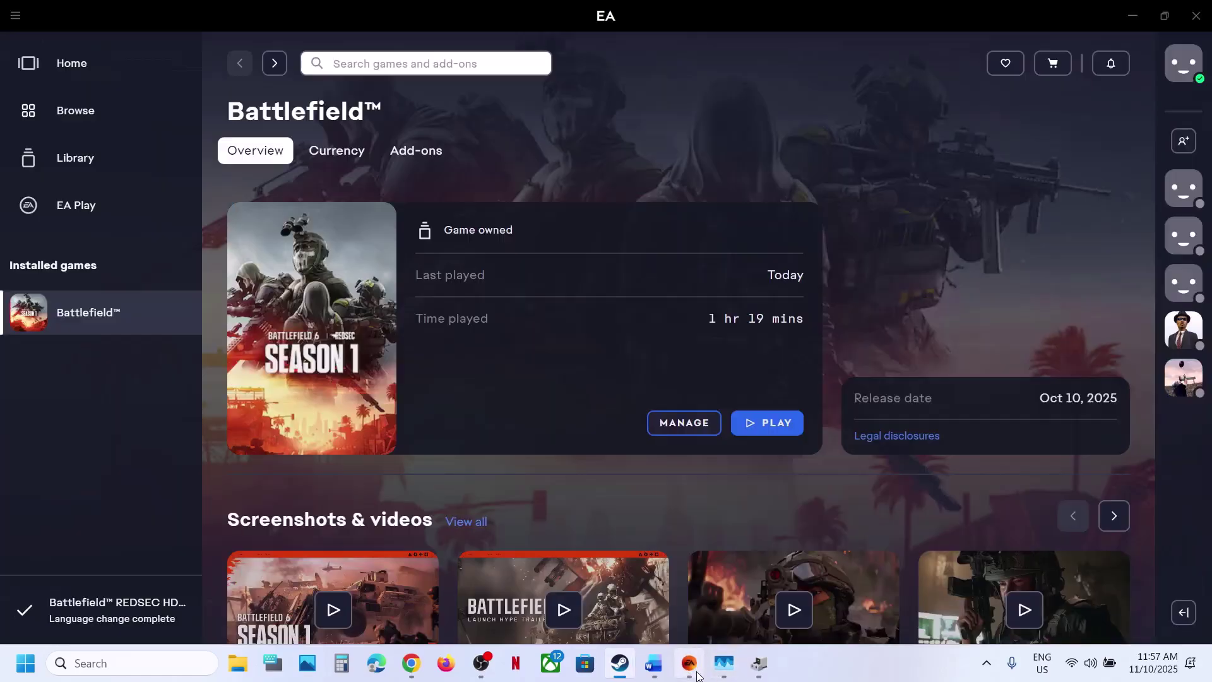
pyautogui.click(686, 424)
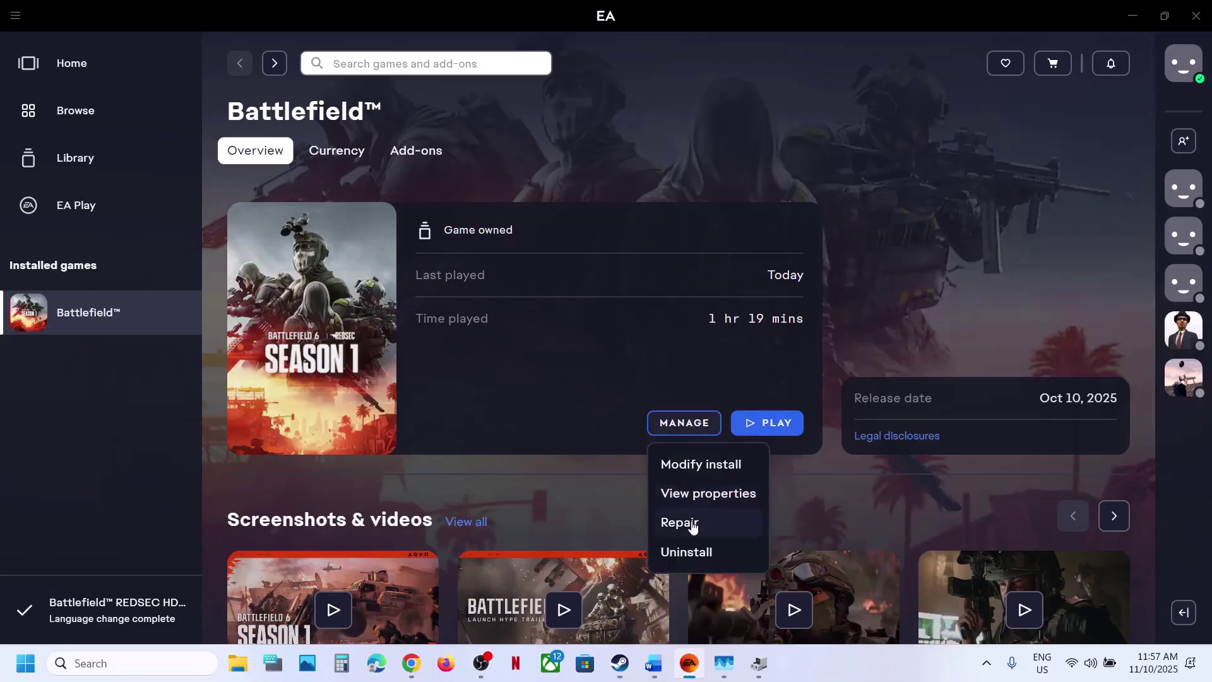
pyautogui.click(654, 662)
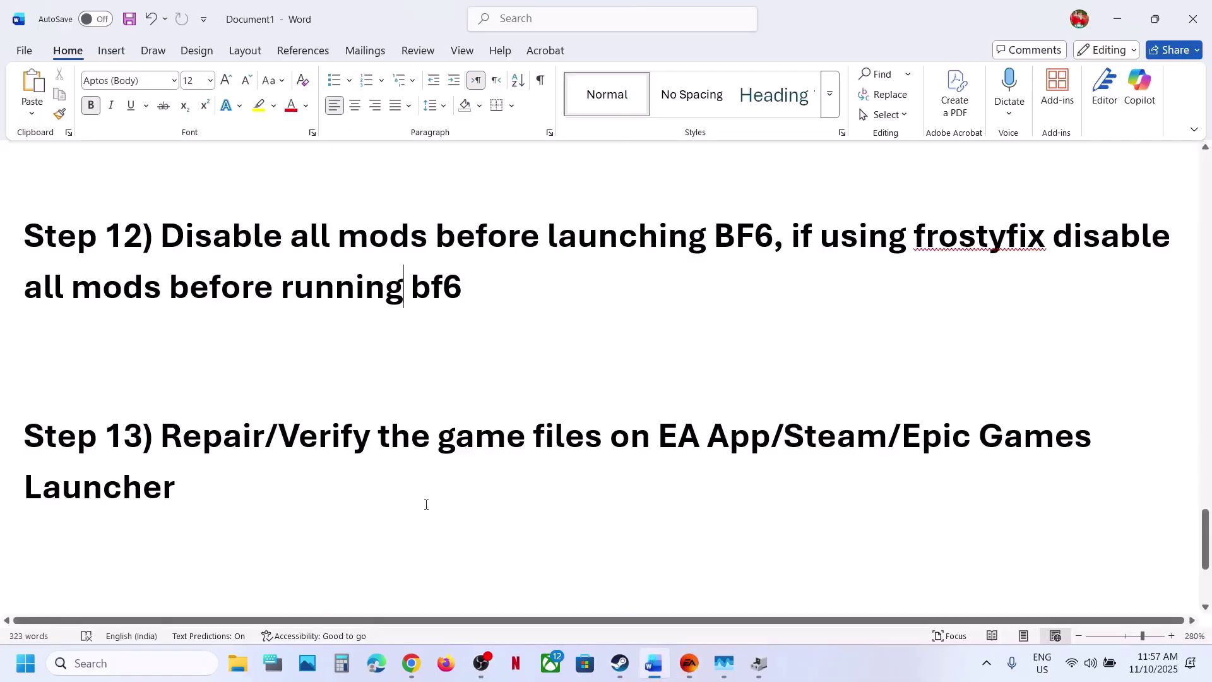
# Highlight Step 14's uninstall instruction, show Steam's Battlefield™ 6 Manage > Uninstall option, then open the EA app
pyautogui.scroll(-3, 426, 504)
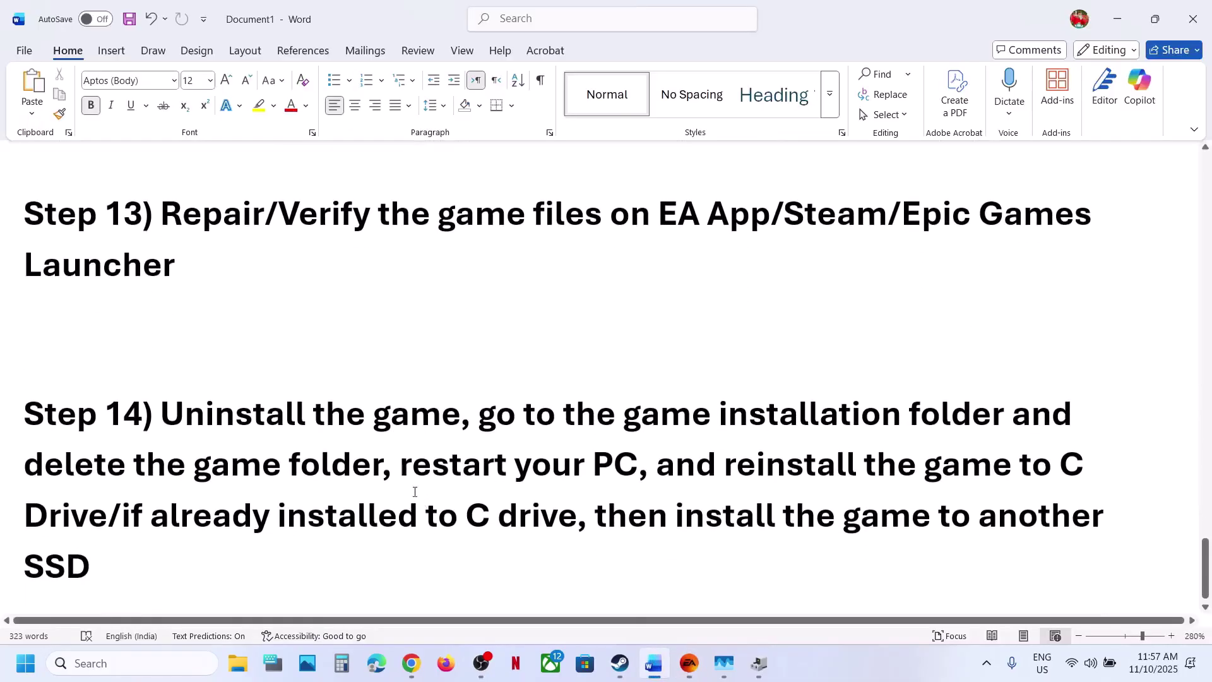
pyautogui.moveTo(229, 399); pyautogui.dragTo(900, 397)
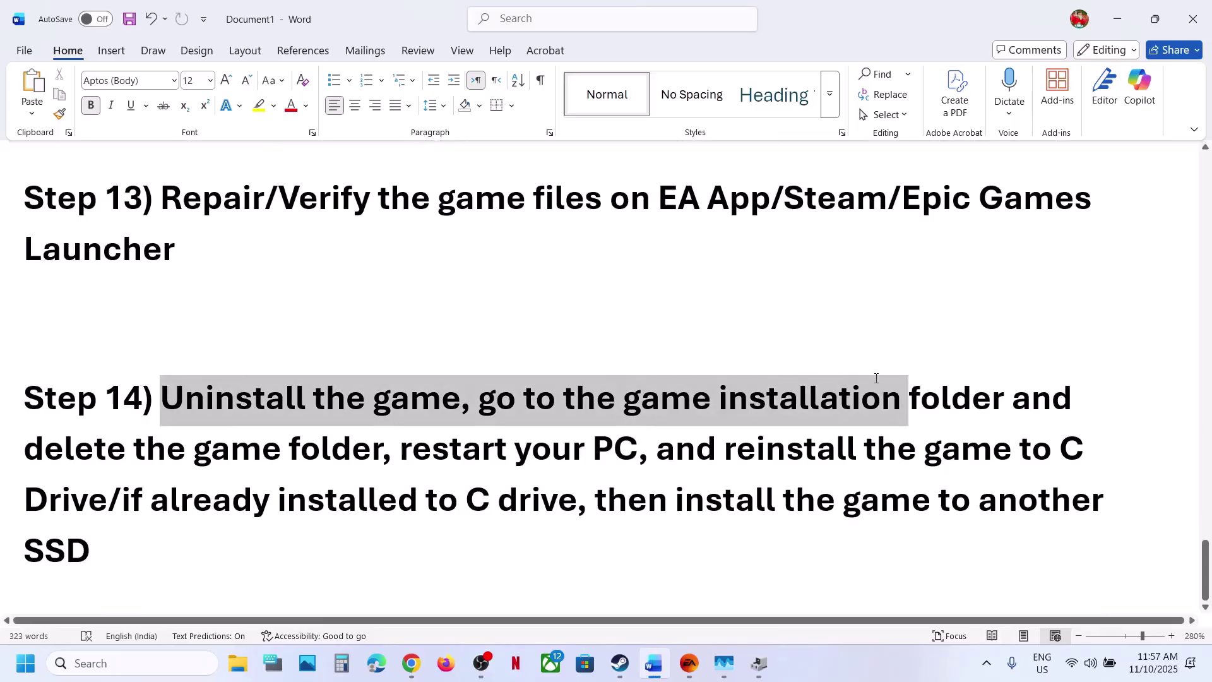
pyautogui.click(616, 679)
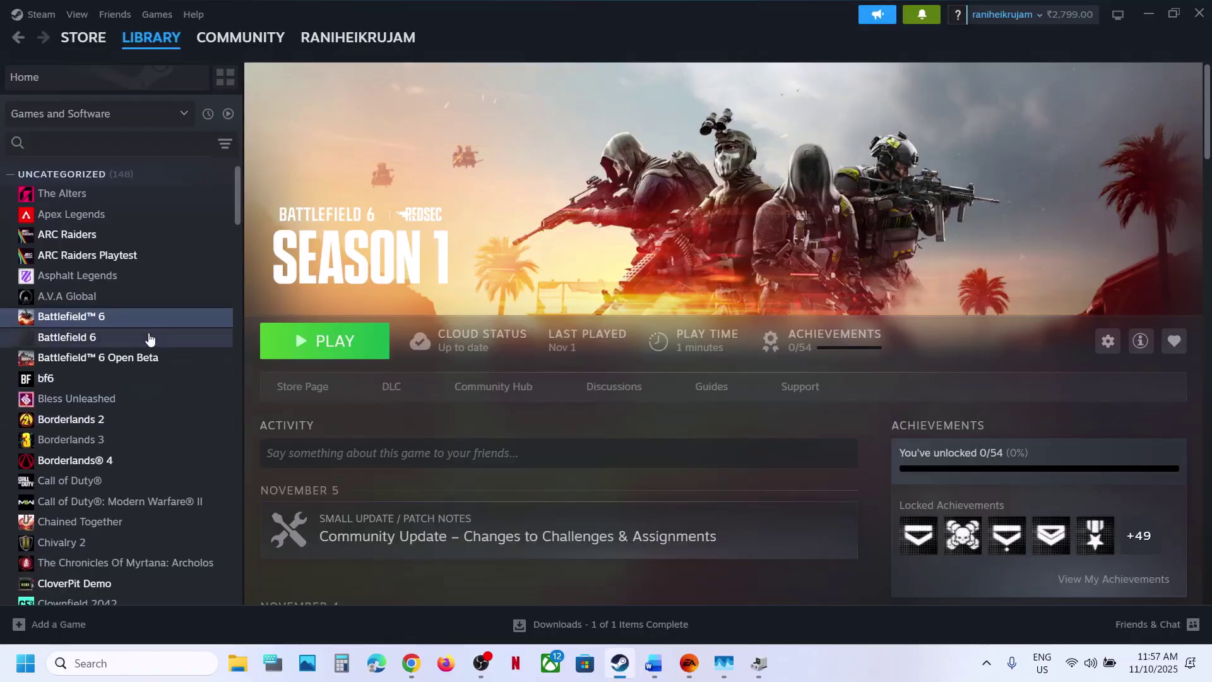
pyautogui.rightClick(138, 317)
pyautogui.moveTo(176, 393)
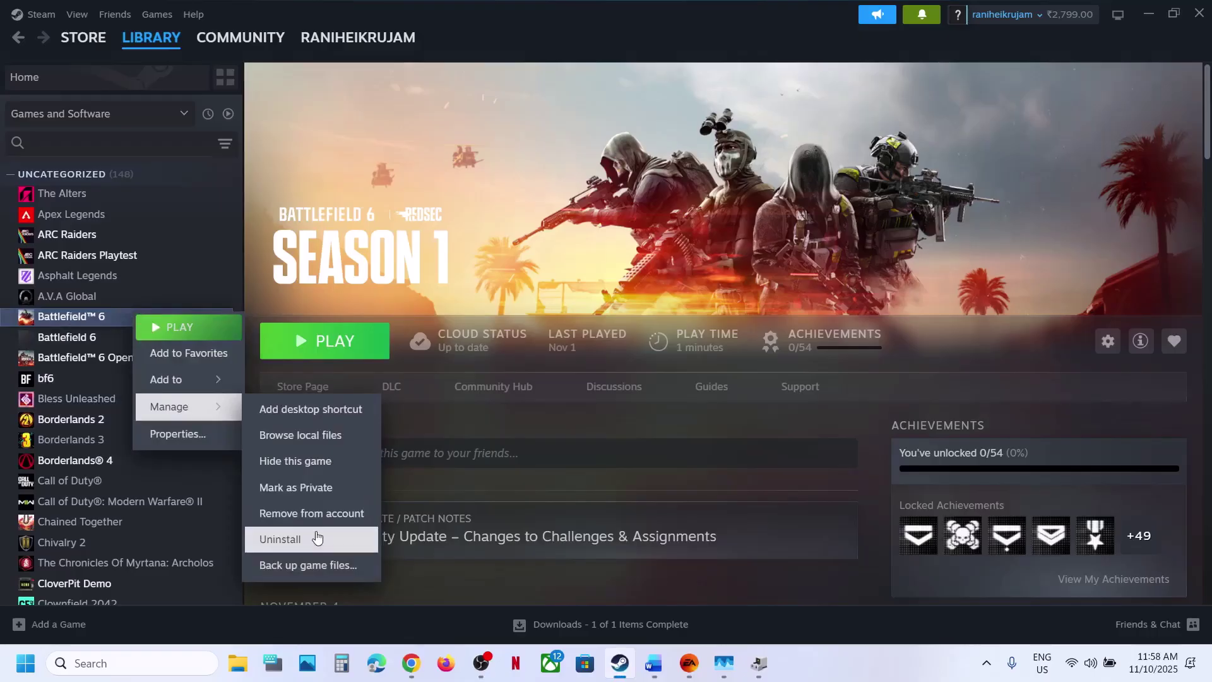
pyautogui.click(690, 663)
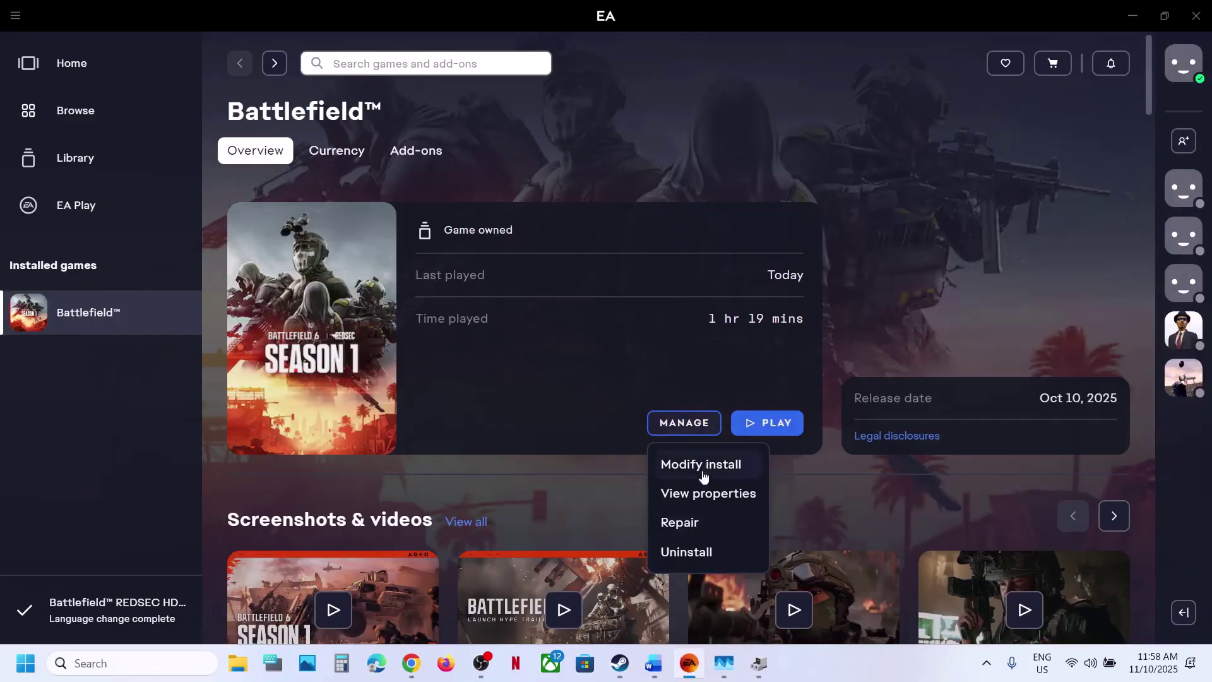
# Highlight Step 14's reinstall-to-C-drive part in Word, then return to the EA app's Battlefield page
pyautogui.click(653, 674)
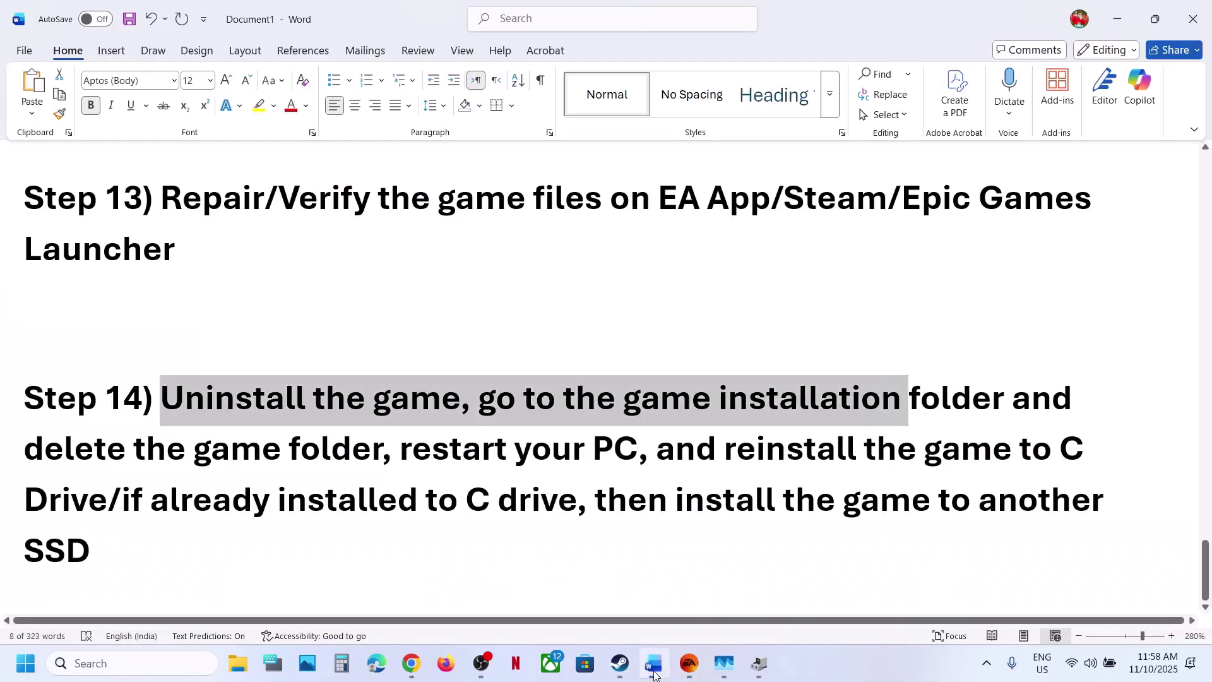
pyautogui.click(332, 460)
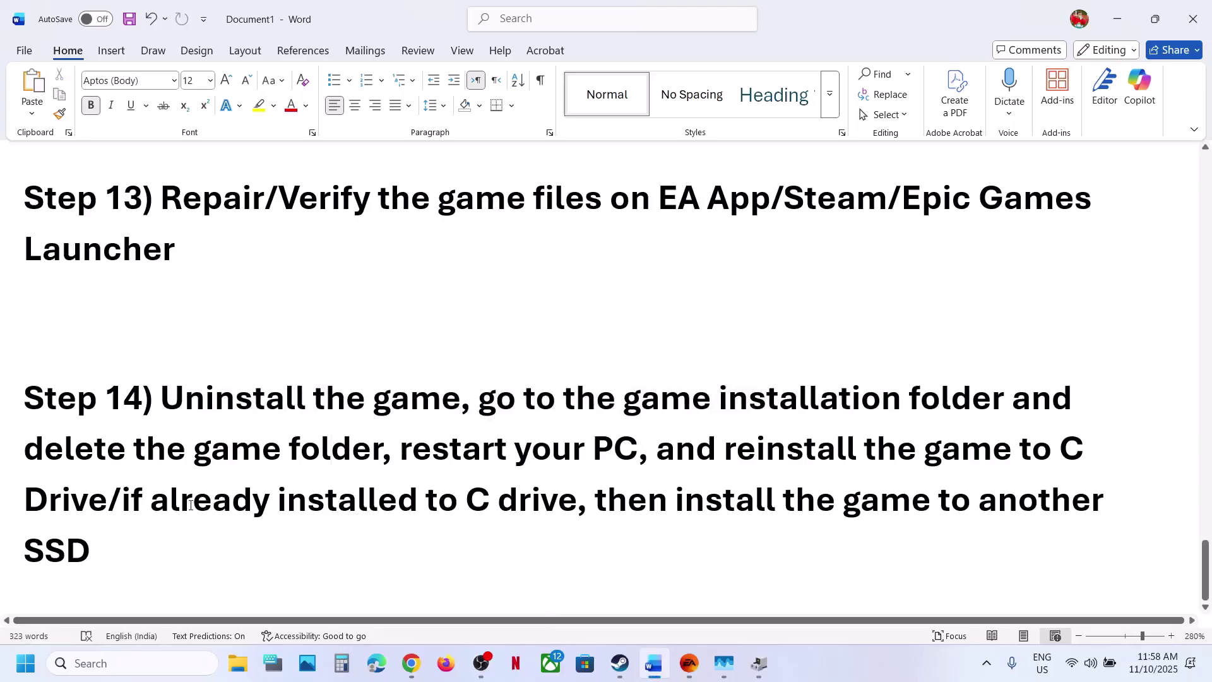
pyautogui.moveTo(729, 456); pyautogui.dragTo(159, 567)
pyautogui.click(159, 566)
pyautogui.click(690, 663)
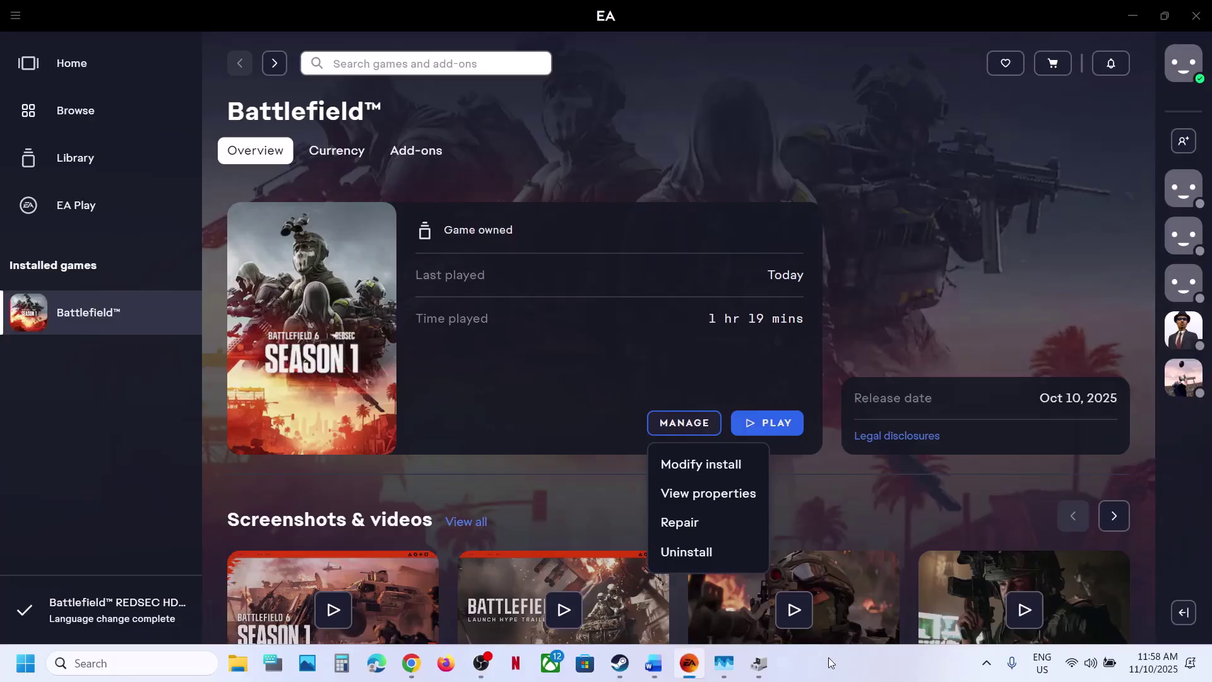